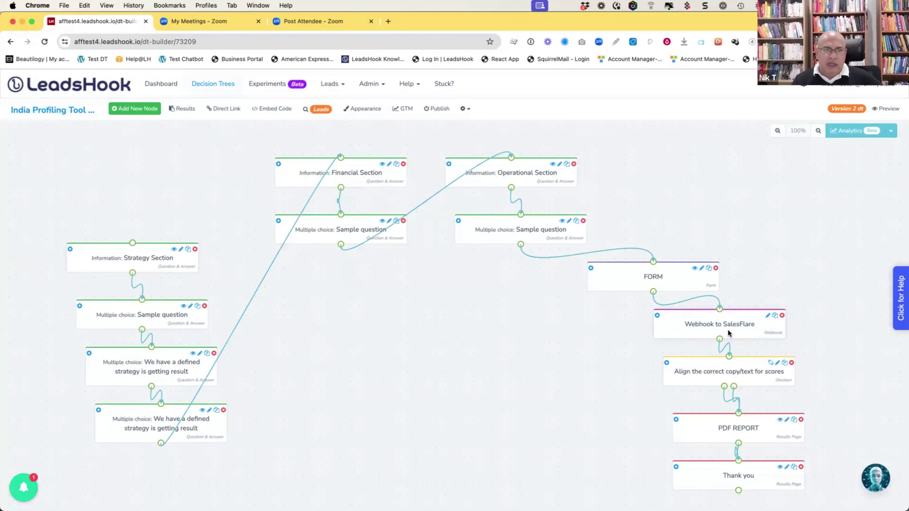
{"action": "right_click", "coordinate": [714, 337]}
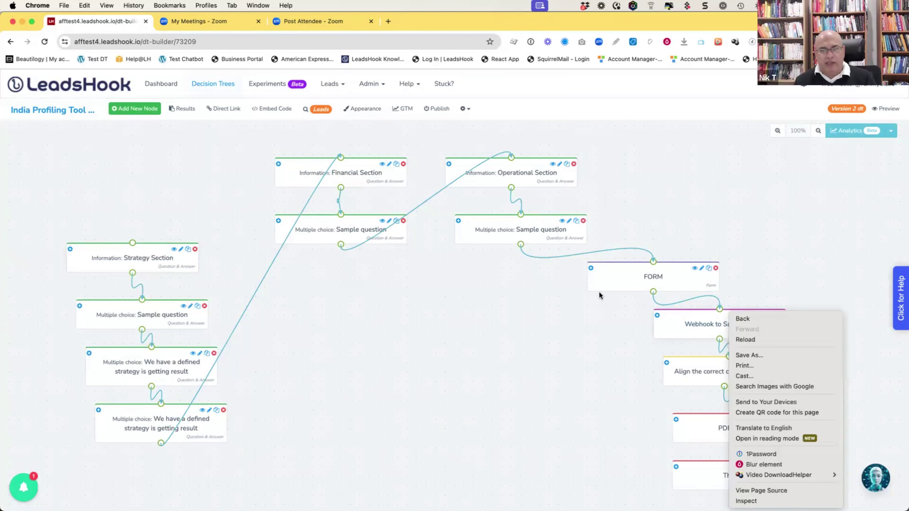
{"action": "left_click", "coordinate": [507, 391]}
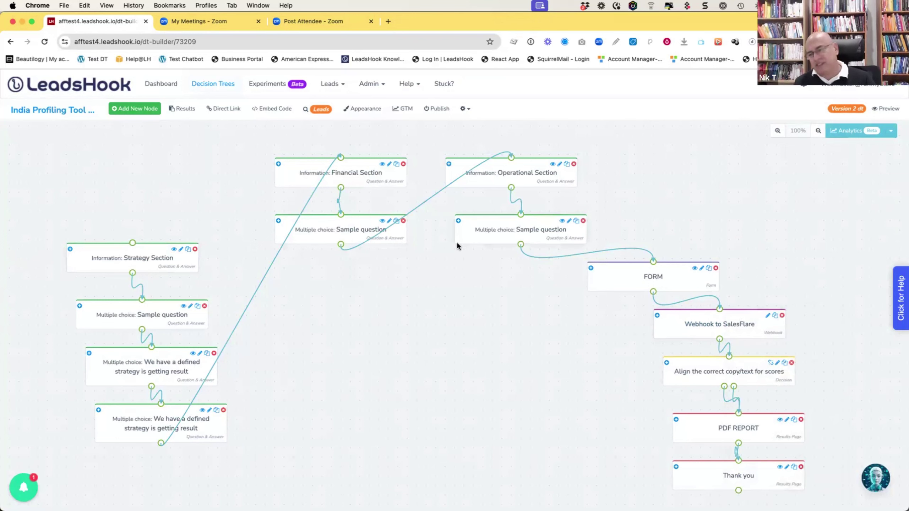
Open the custom fields settings and list the Geoip fields with 50 entries per page.
{"action": "left_click", "coordinate": [365, 86]}
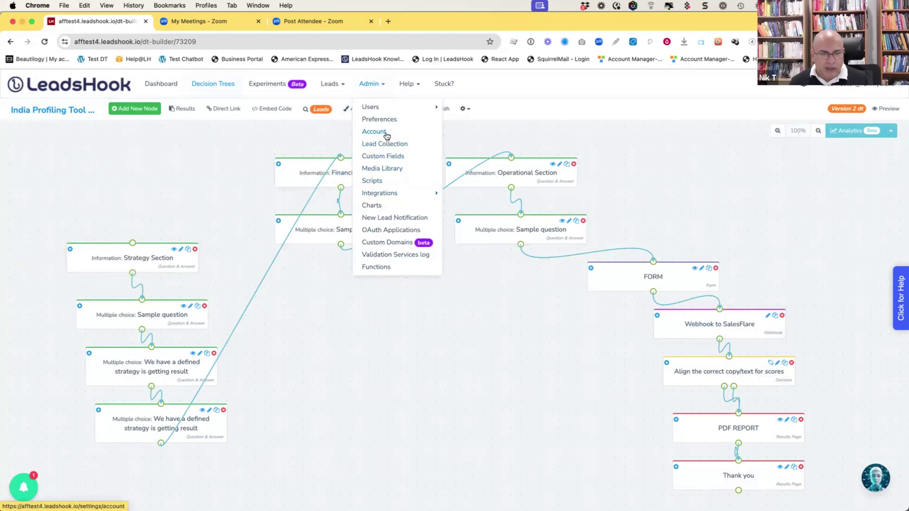
{"action": "left_click", "coordinate": [399, 157]}
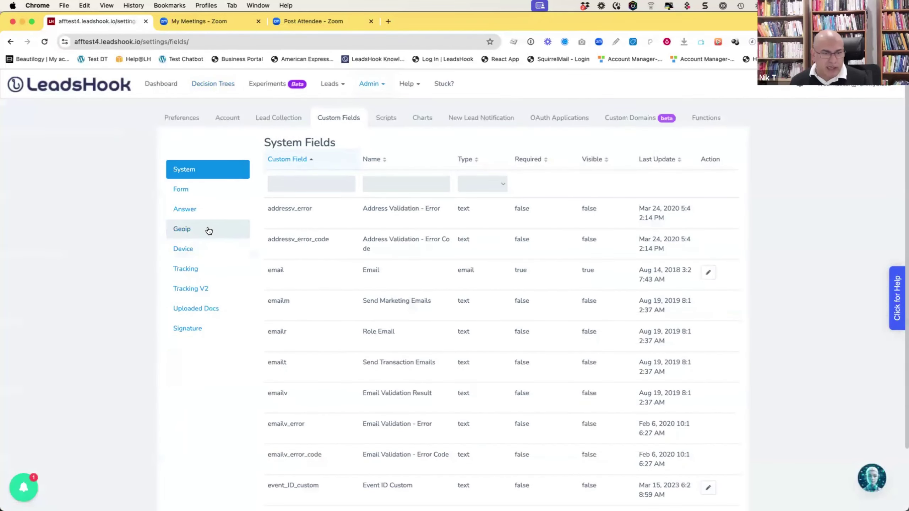
{"action": "left_click", "coordinate": [209, 229]}
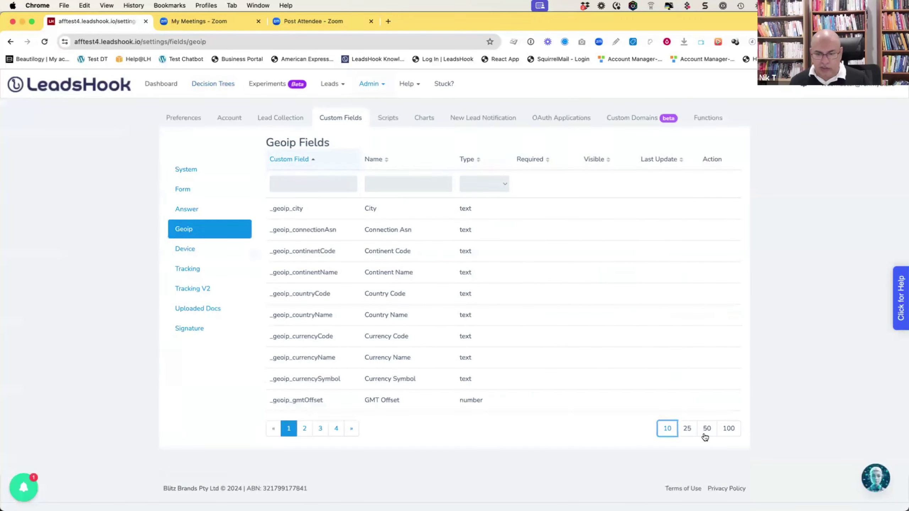
{"action": "left_click", "coordinate": [706, 432]}
Examine the full list of Geoip fields, from city and country through security, time zone and zip.
{"action": "scroll", "coordinate": [558, 288], "scroll_direction": "down", "scroll_amount": 3}
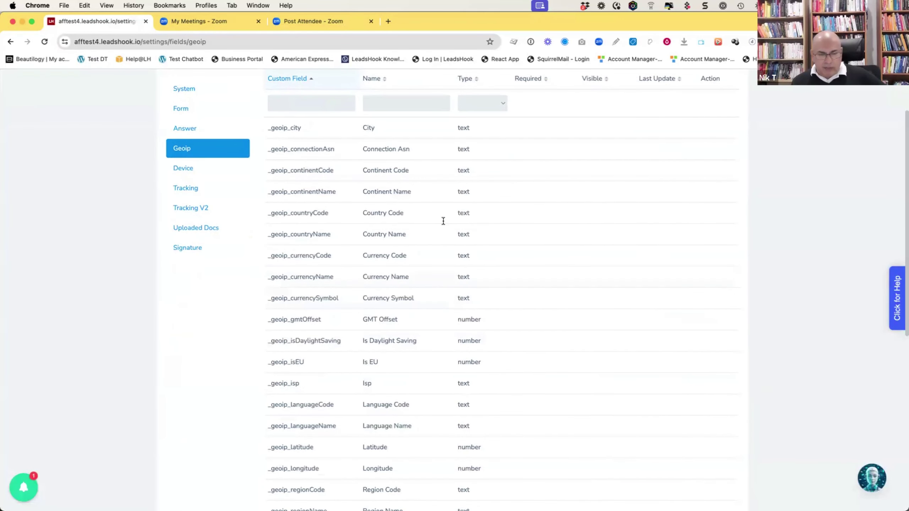
{"action": "scroll", "coordinate": [321, 181], "scroll_direction": "down", "scroll_amount": 5}
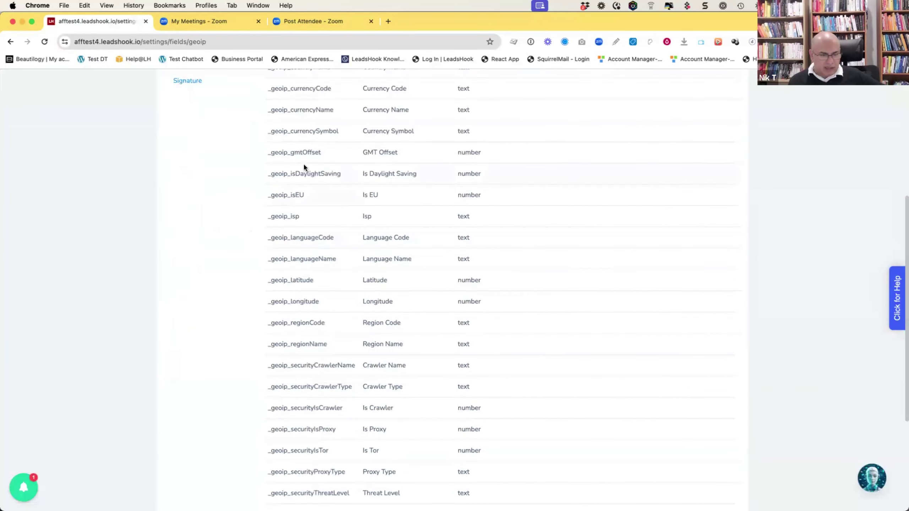
{"action": "scroll", "coordinate": [399, 325], "scroll_direction": "down", "scroll_amount": 2}
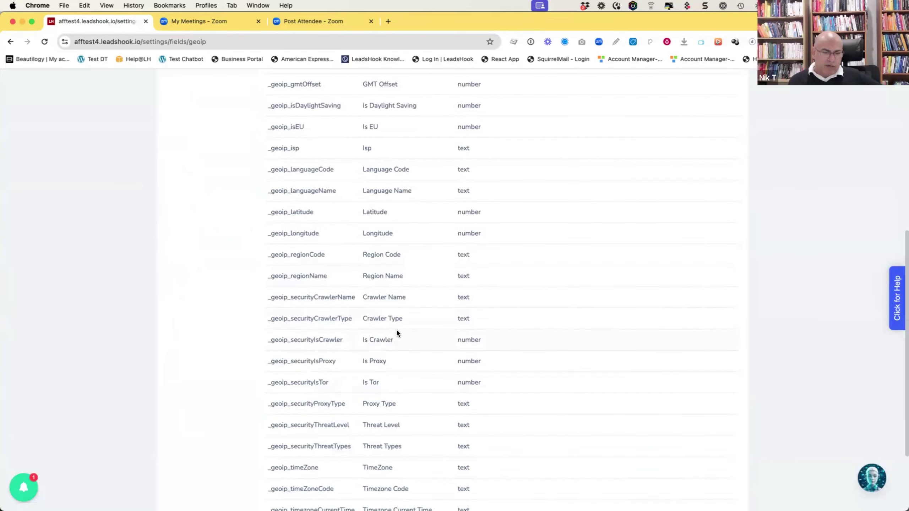
{"action": "scroll", "coordinate": [397, 333], "scroll_direction": "down", "scroll_amount": 3}
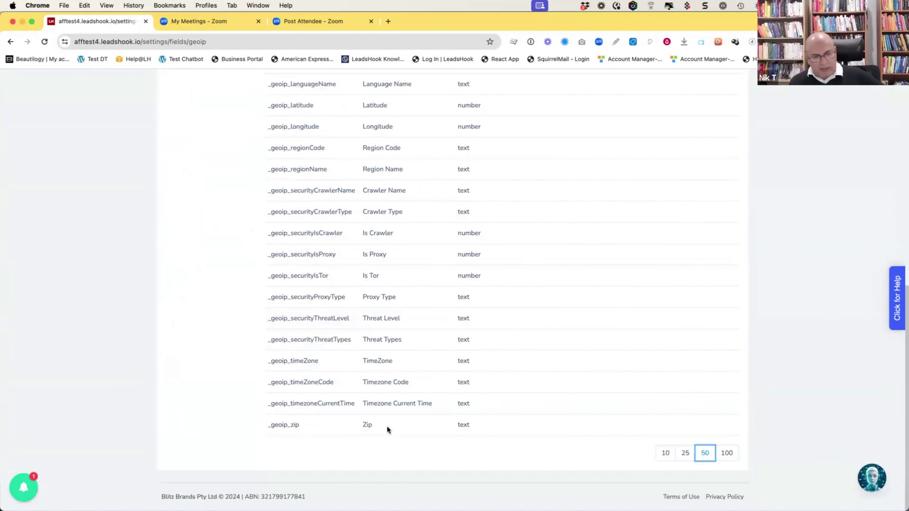
{"action": "scroll", "coordinate": [376, 415], "scroll_direction": "up", "scroll_amount": 1}
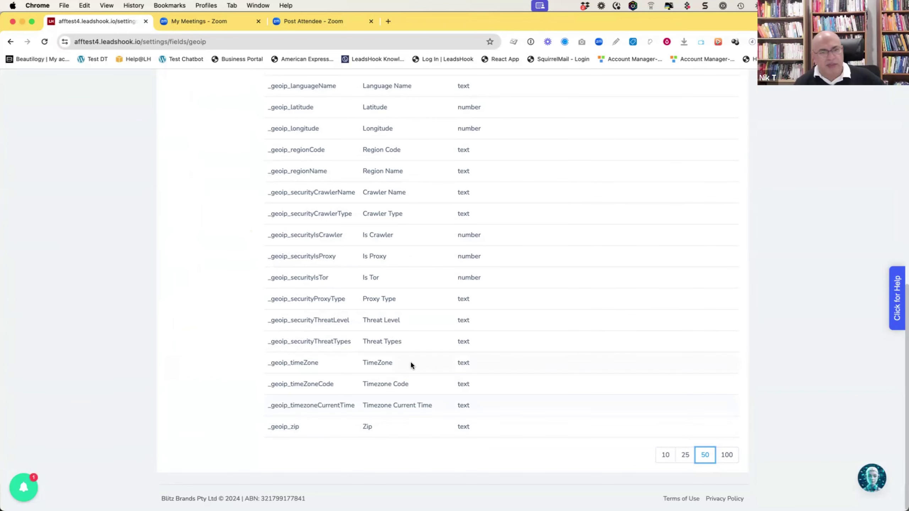
{"action": "scroll", "coordinate": [415, 355], "scroll_direction": "up", "scroll_amount": 10}
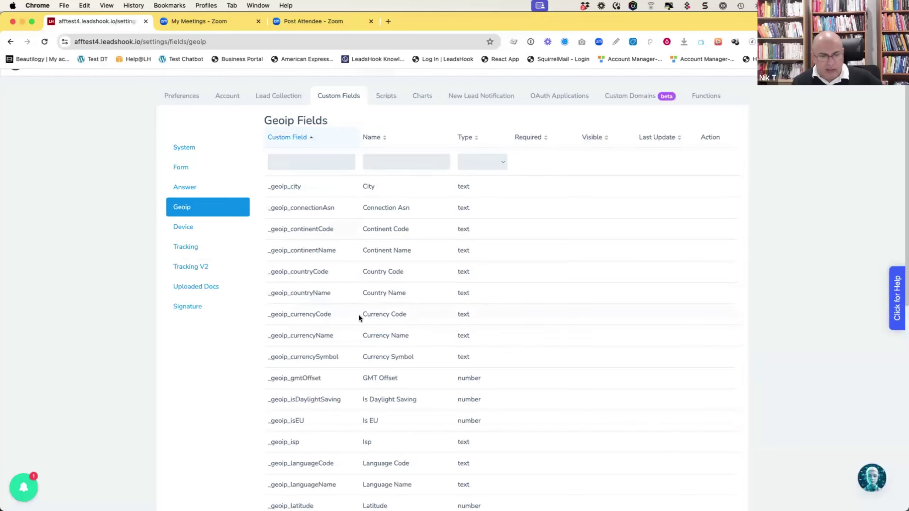
{"action": "scroll", "coordinate": [360, 312], "scroll_direction": "down", "scroll_amount": 3}
{"action": "scroll", "coordinate": [397, 322], "scroll_direction": "down", "scroll_amount": 2}
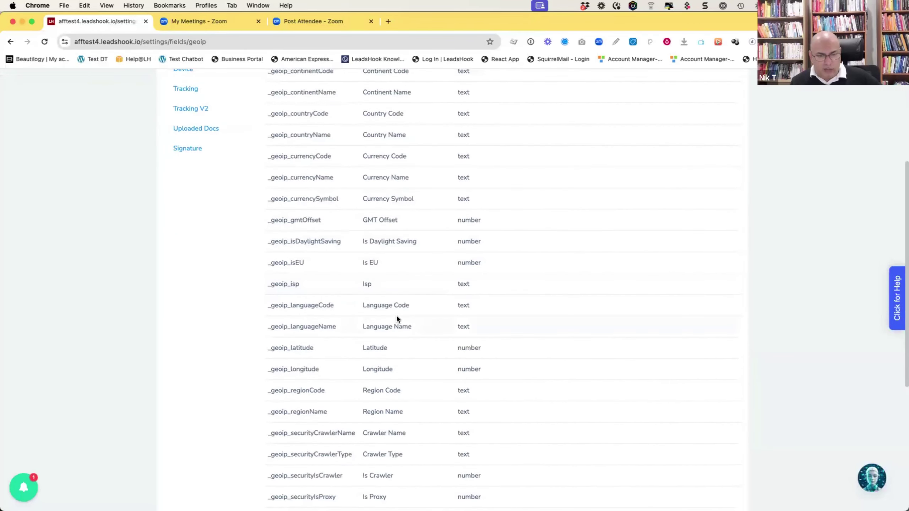
{"action": "scroll", "coordinate": [388, 401], "scroll_direction": "down", "scroll_amount": 5}
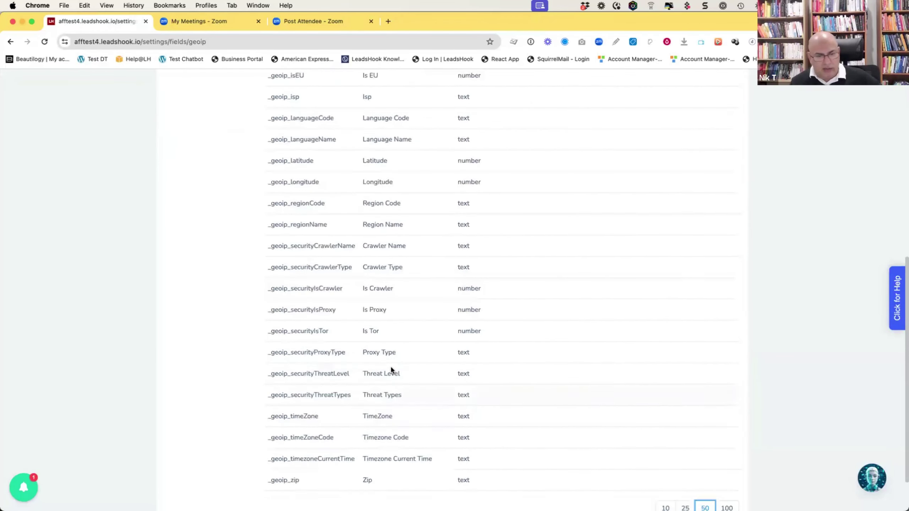
{"action": "scroll", "coordinate": [391, 370], "scroll_direction": "up", "scroll_amount": 10}
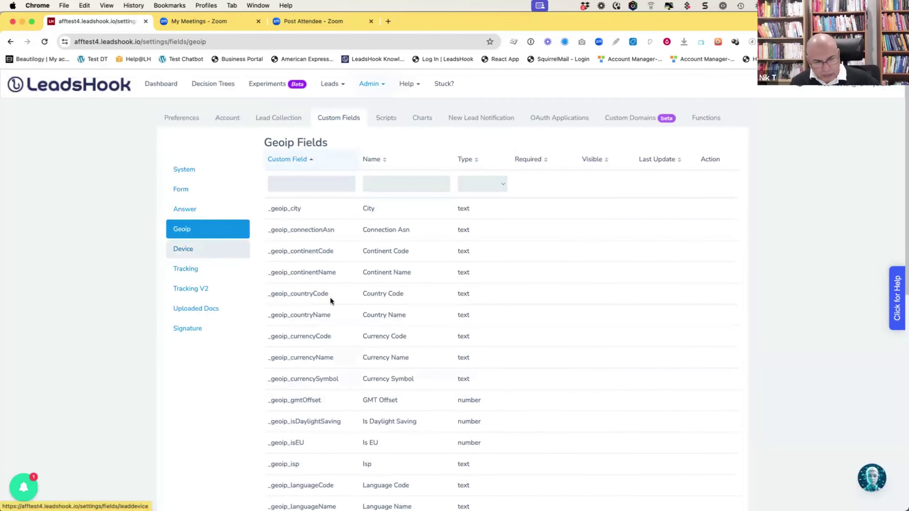
Review the Device fields and the Tracking fields, each listed with 50 entries per page.
{"action": "left_click", "coordinate": [706, 430]}
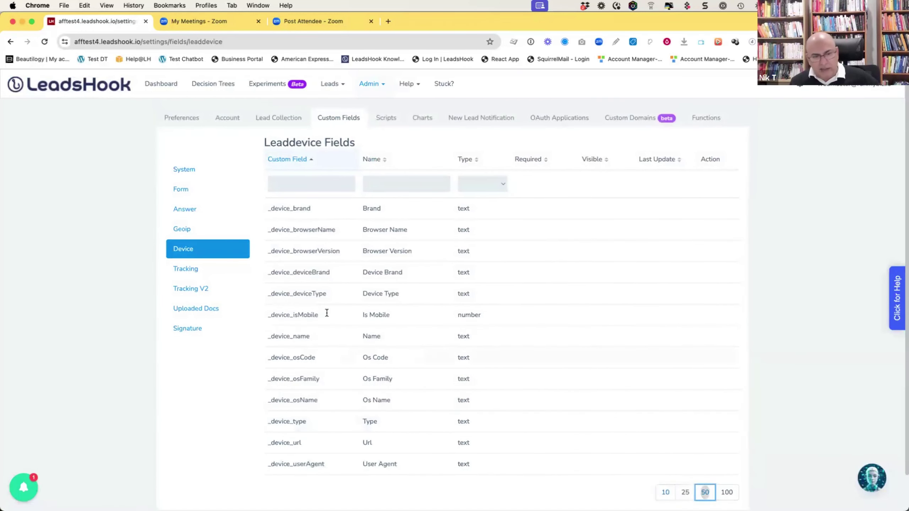
{"action": "scroll", "coordinate": [326, 313], "scroll_direction": "down", "scroll_amount": 2}
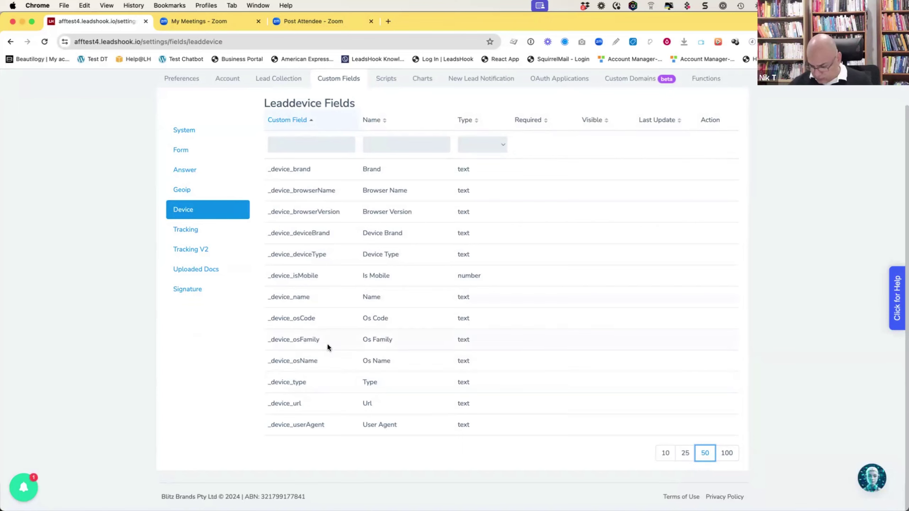
{"action": "left_click", "coordinate": [207, 233]}
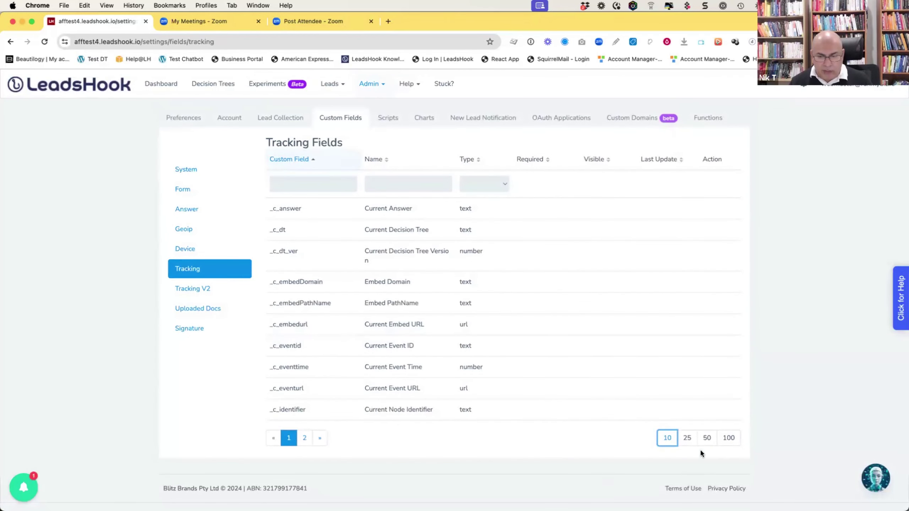
{"action": "left_click", "coordinate": [706, 438]}
{"action": "scroll", "coordinate": [421, 278], "scroll_direction": "down", "scroll_amount": 2}
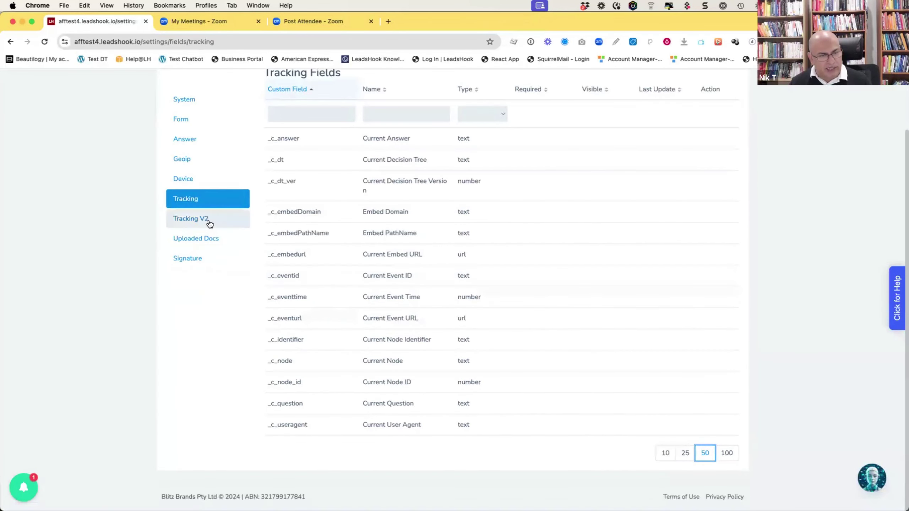
List the Tracking V2 fields with 50 entries per page and look through them down to the UTM fields.
{"action": "left_click", "coordinate": [207, 222]}
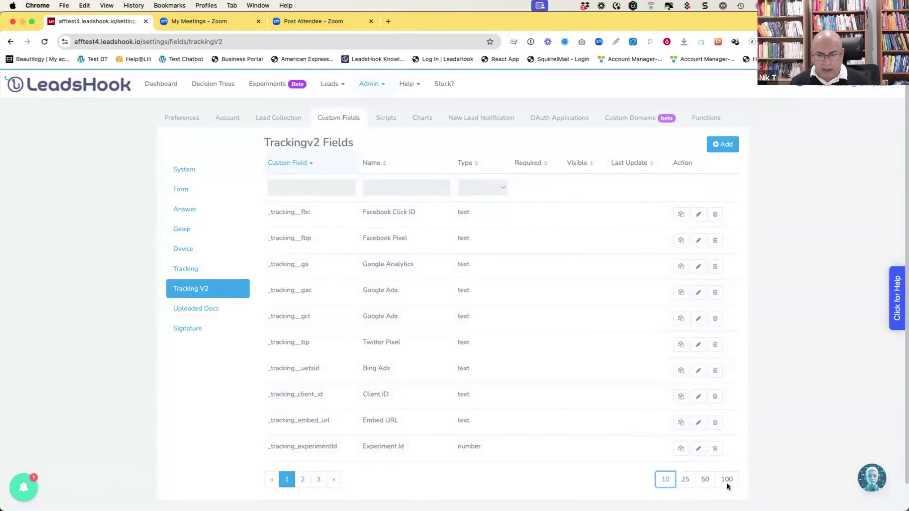
{"action": "left_click", "coordinate": [705, 479]}
{"action": "scroll", "coordinate": [492, 319], "scroll_direction": "down", "scroll_amount": 6}
{"action": "scroll", "coordinate": [407, 197], "scroll_direction": "up", "scroll_amount": 4}
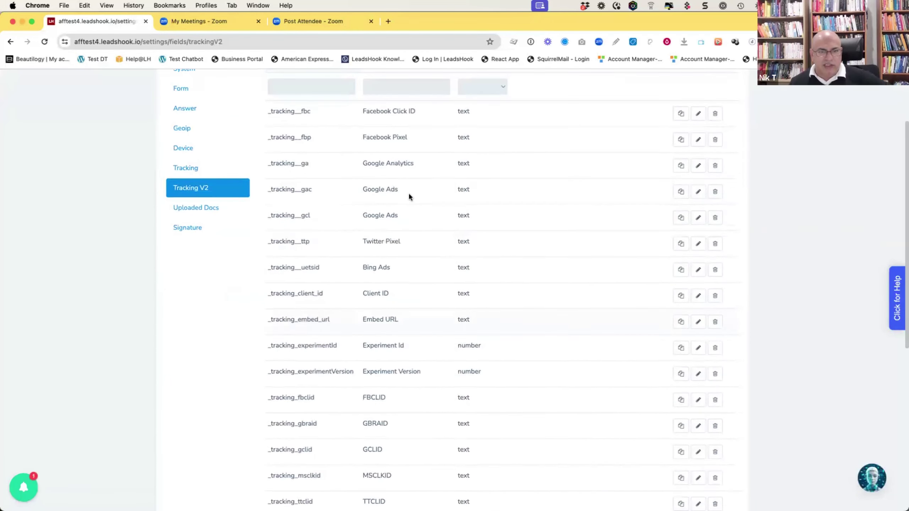
{"action": "scroll", "coordinate": [384, 202], "scroll_direction": "down", "scroll_amount": 1}
{"action": "scroll", "coordinate": [384, 202], "scroll_direction": "down", "scroll_amount": 8}
{"action": "scroll", "coordinate": [422, 248], "scroll_direction": "up", "scroll_amount": 4}
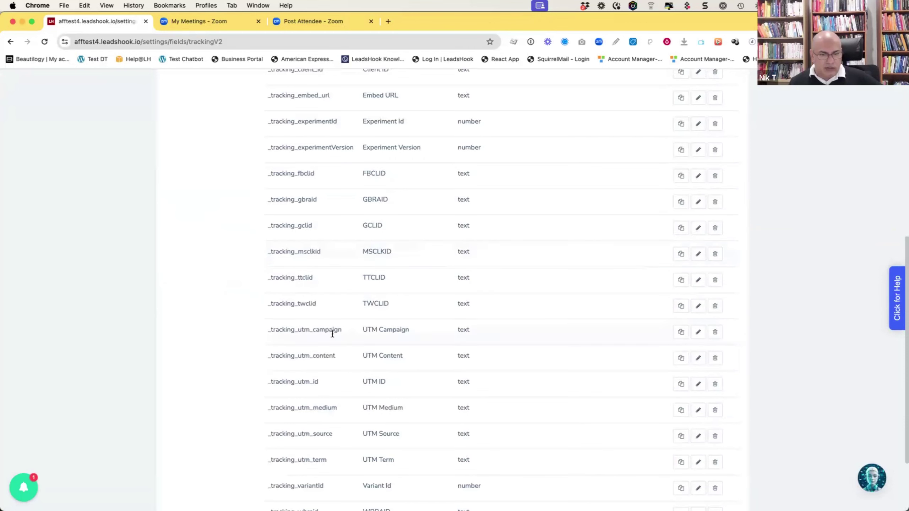
{"action": "scroll", "coordinate": [283, 308], "scroll_direction": "down", "scroll_amount": 3}
Highlight the six UTM field rows, and single out the utm_campaign and utm_content parts of the field names.
{"action": "left_click_drag", "start_coordinate": [266, 243], "coordinate": [545, 371]}
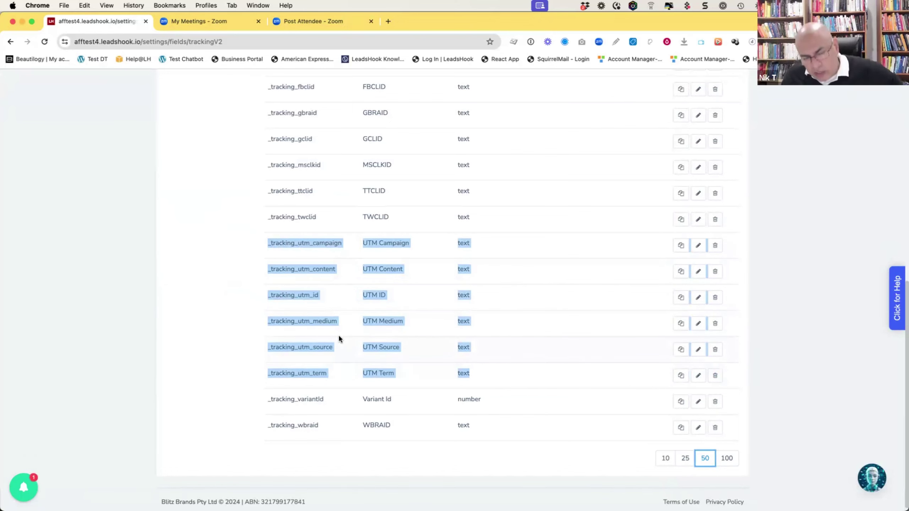
{"action": "left_click", "coordinate": [322, 310]}
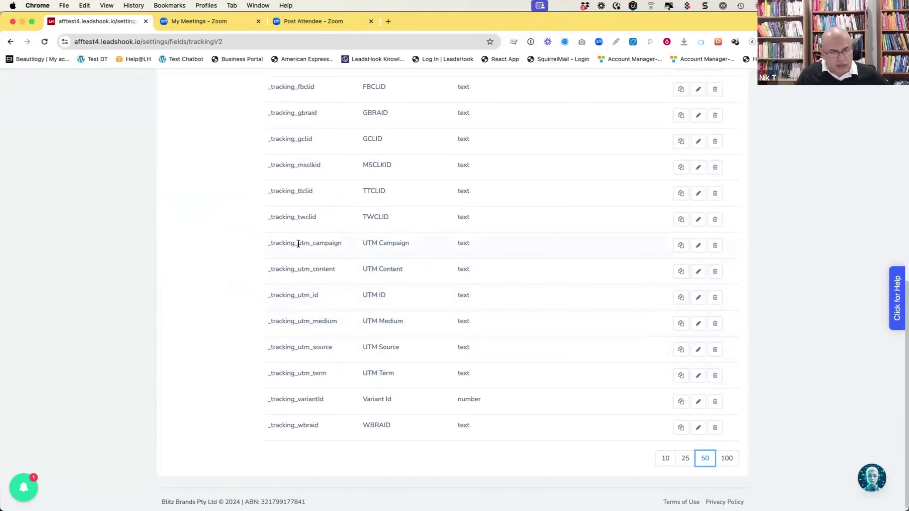
{"action": "left_click_drag", "start_coordinate": [298, 242], "coordinate": [341, 244]}
{"action": "left_click_drag", "start_coordinate": [298, 271], "coordinate": [332, 272]}
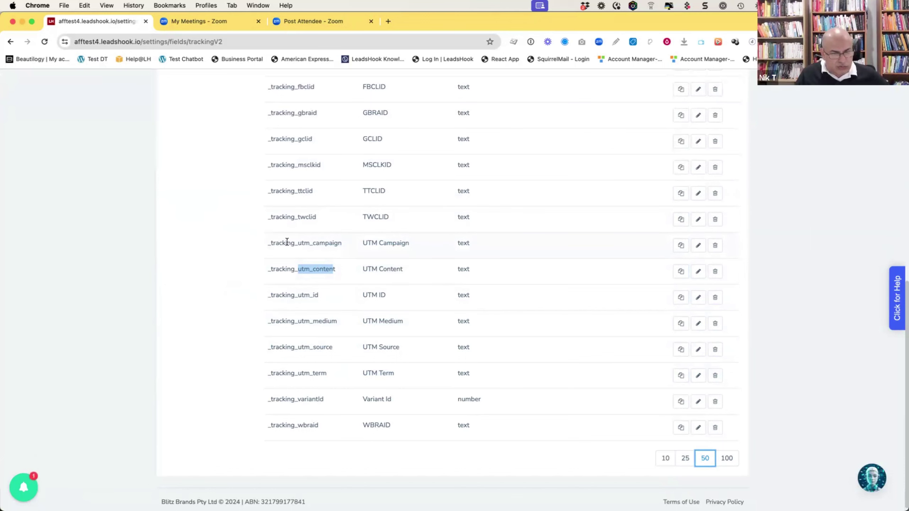
Examine the Tracking V2 list for ad-platform pixel, click ID, experiment and UTM fields.
{"action": "scroll", "coordinate": [297, 259], "scroll_direction": "up", "scroll_amount": 5}
{"action": "scroll", "coordinate": [296, 257], "scroll_direction": "up", "scroll_amount": 6}
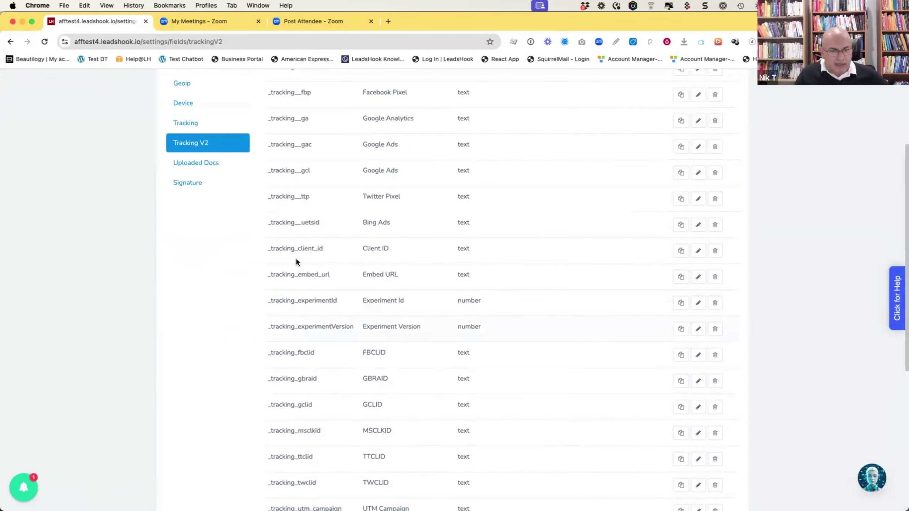
{"action": "scroll", "coordinate": [285, 218], "scroll_direction": "down", "scroll_amount": 3}
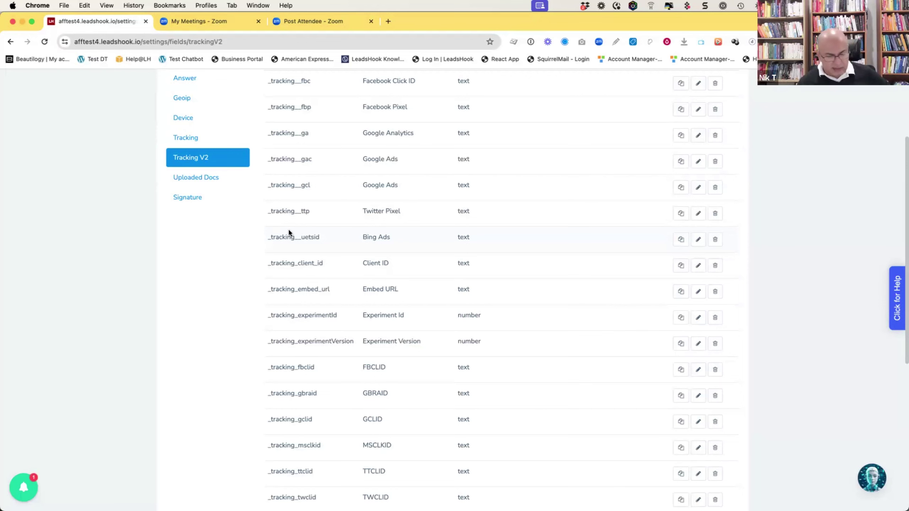
{"action": "scroll", "coordinate": [272, 261], "scroll_direction": "down", "scroll_amount": 2}
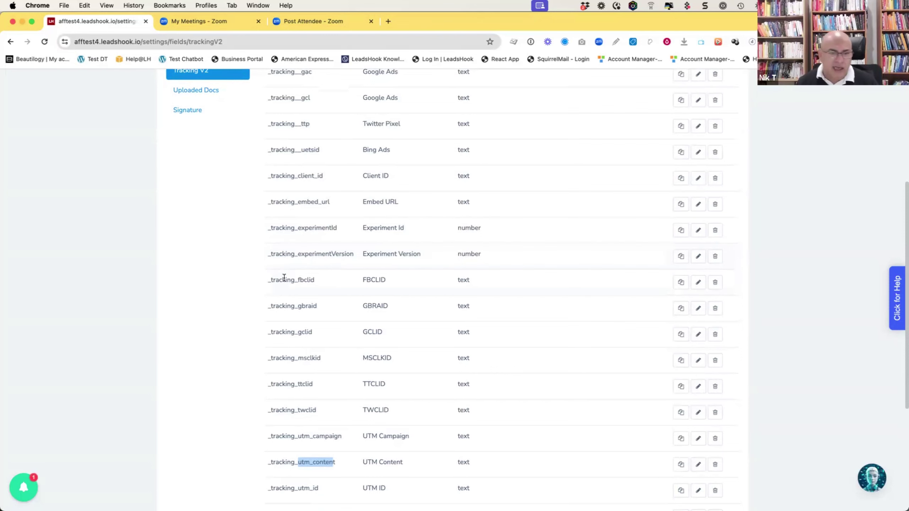
{"action": "scroll", "coordinate": [296, 257], "scroll_direction": "up", "scroll_amount": 5}
{"action": "scroll", "coordinate": [300, 244], "scroll_direction": "down", "scroll_amount": 9}
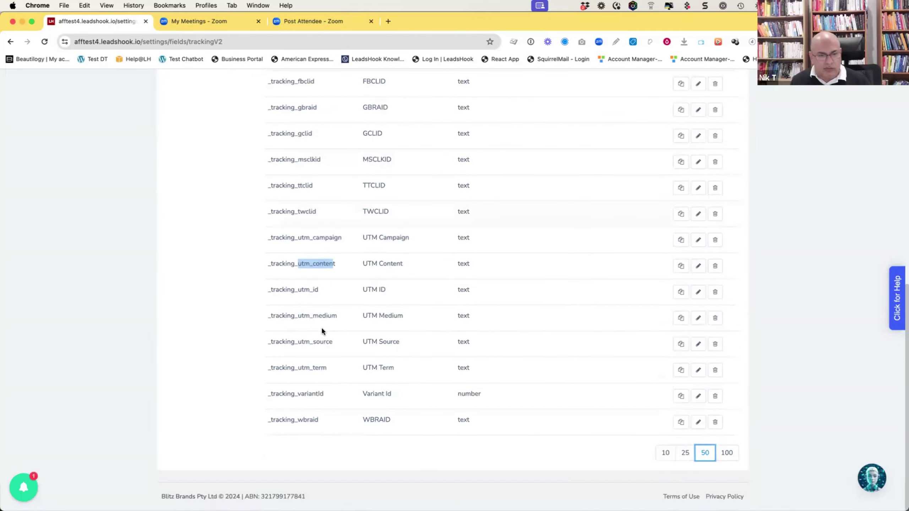
{"action": "scroll", "coordinate": [298, 258], "scroll_direction": "up", "scroll_amount": 7}
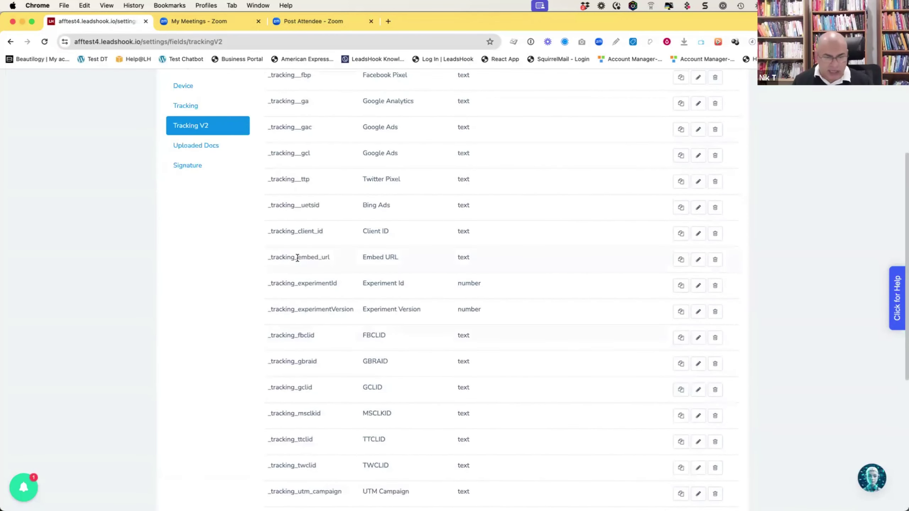
{"action": "scroll", "coordinate": [300, 258], "scroll_direction": "up", "scroll_amount": 3}
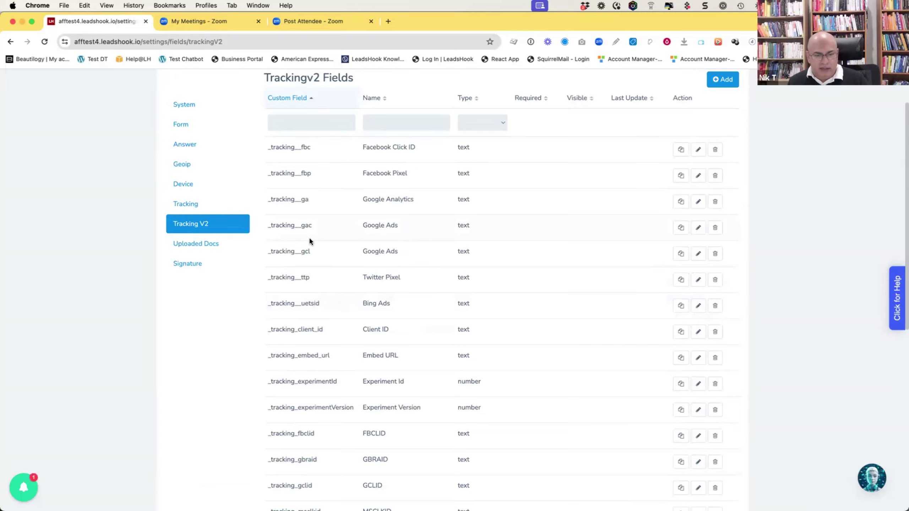
{"action": "scroll", "coordinate": [310, 240], "scroll_direction": "down", "scroll_amount": 10}
{"action": "scroll", "coordinate": [309, 238], "scroll_direction": "up", "scroll_amount": 2}
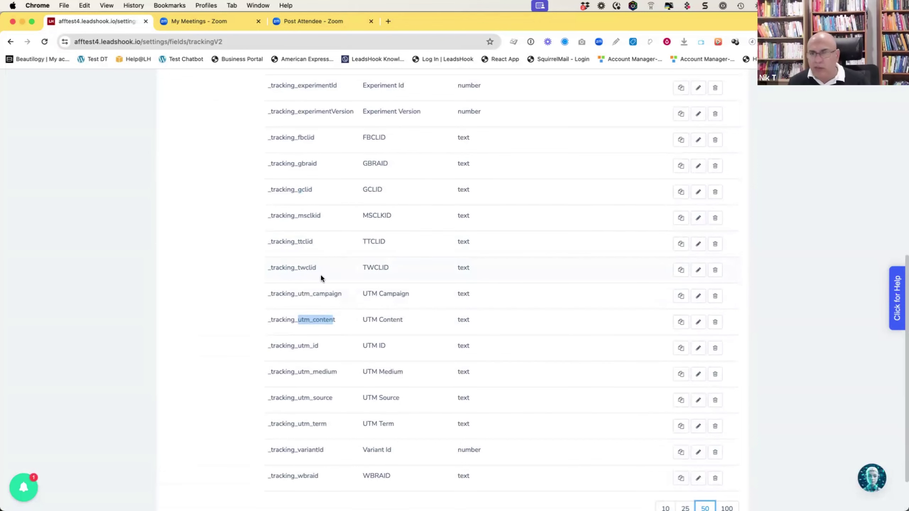
{"action": "scroll", "coordinate": [320, 274], "scroll_direction": "up", "scroll_amount": 10}
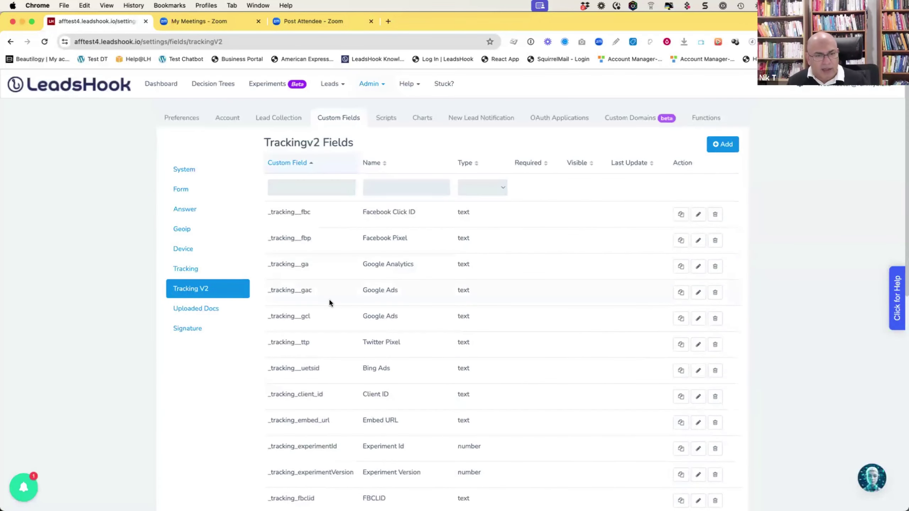
{"action": "scroll", "coordinate": [327, 236], "scroll_direction": "down", "scroll_amount": 2}
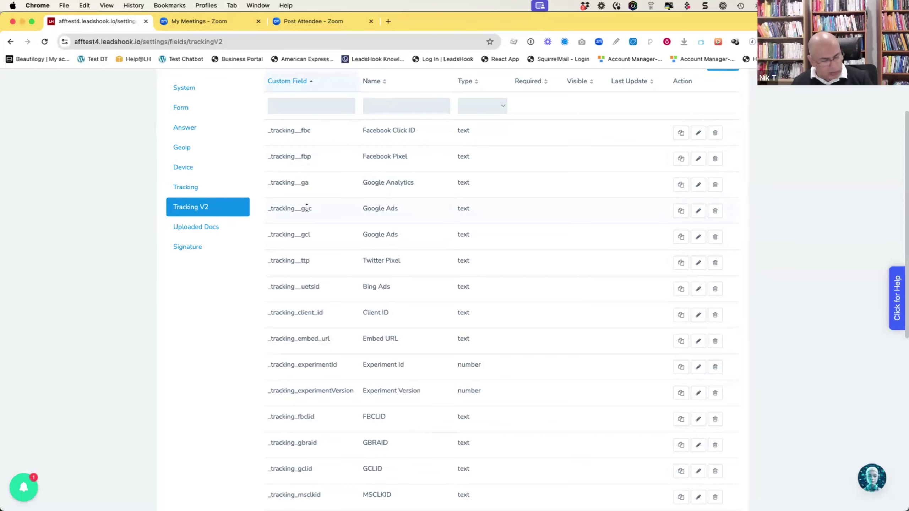
Switch to the "V1 vs V2" workbook in Excel and show the Leads Export sheet.
{"action": "key", "text": "super+Tab"}
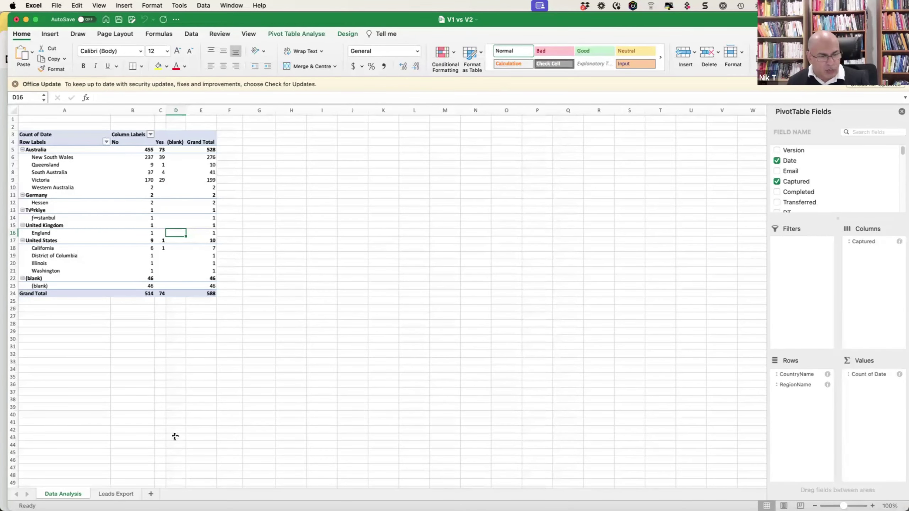
{"action": "left_click", "coordinate": [125, 496]}
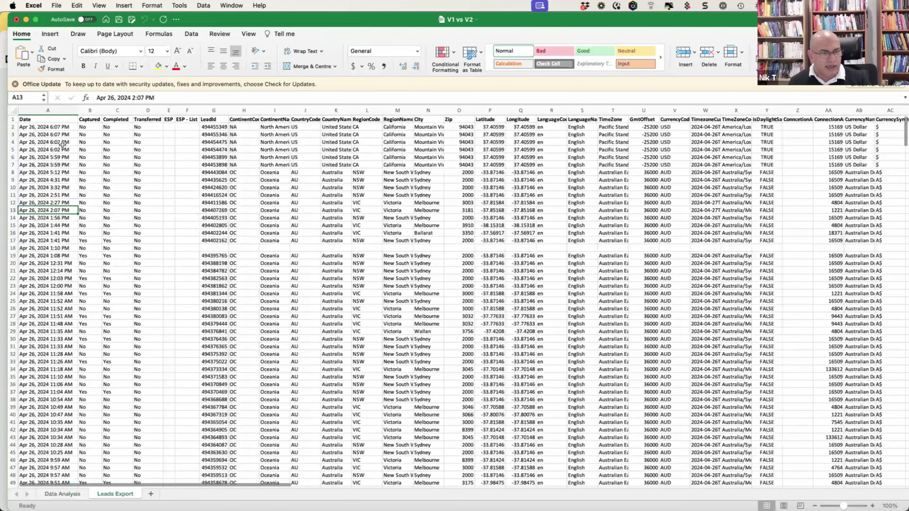
Look across row 4 of the Leads Export sheet, from the Date column through the location, timezone and currency columns to IsEU.
{"action": "left_click", "coordinate": [63, 144]}
{"action": "key", "text": "Right"}
{"action": "key", "text": "Right"}
{"action": "key", "text": "Right"}
{"action": "key", "text": "Right"}
{"action": "key", "text": "Right"}
{"action": "key", "text": "Right"}
{"action": "key", "text": "Right"}
{"action": "key", "text": "Right"}
{"action": "key", "text": "Right"}
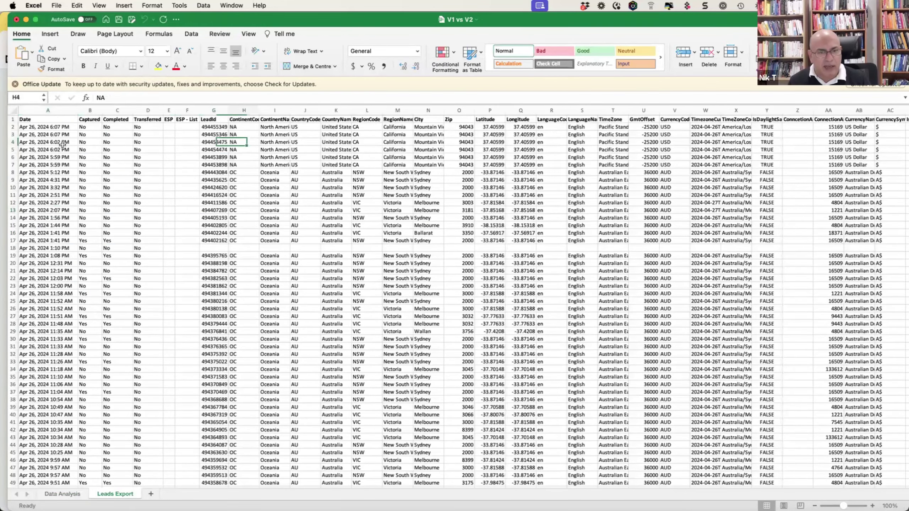
{"action": "key", "text": "Right"}
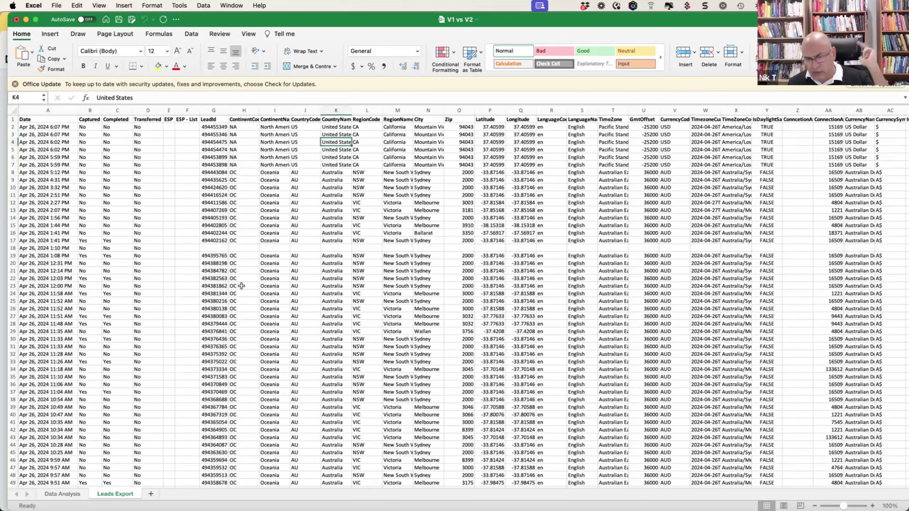
{"action": "key", "text": "Right"}
{"action": "key", "text": "Right"}
{"action": "key", "text": "Right"}
{"action": "key", "text": "Right"}
{"action": "key", "text": "Right"}
{"action": "key", "text": "Right"}
{"action": "key", "text": "Right"}
{"action": "key", "text": "Right"}
{"action": "key", "text": "Right"}
{"action": "key", "text": "Right"}
{"action": "key", "text": "Right"}
{"action": "key", "text": "Right"}
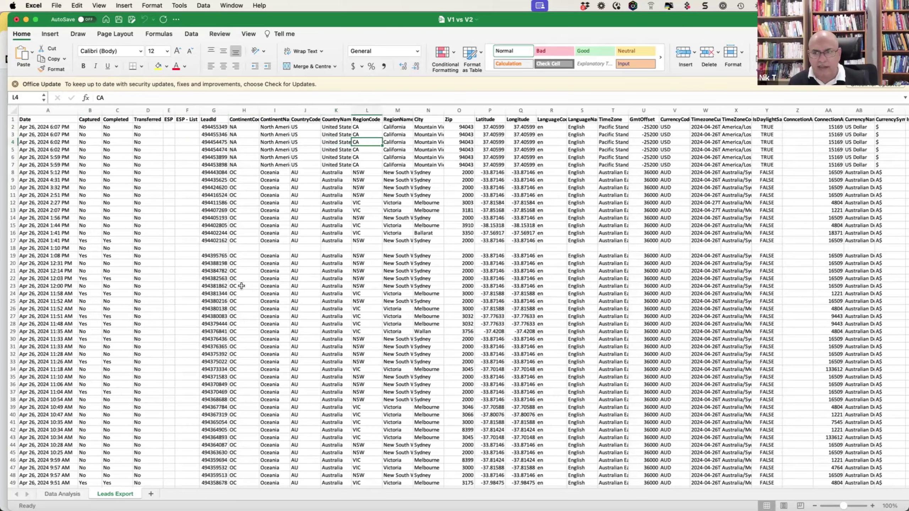
{"action": "key", "text": "Right"}
{"action": "key", "text": "Right"}
{"action": "key", "text": "Right"}
{"action": "key", "text": "Right"}
{"action": "key", "text": "Right"}
{"action": "key", "text": "Right"}
{"action": "key", "text": "Right"}
{"action": "key", "text": "Right"}
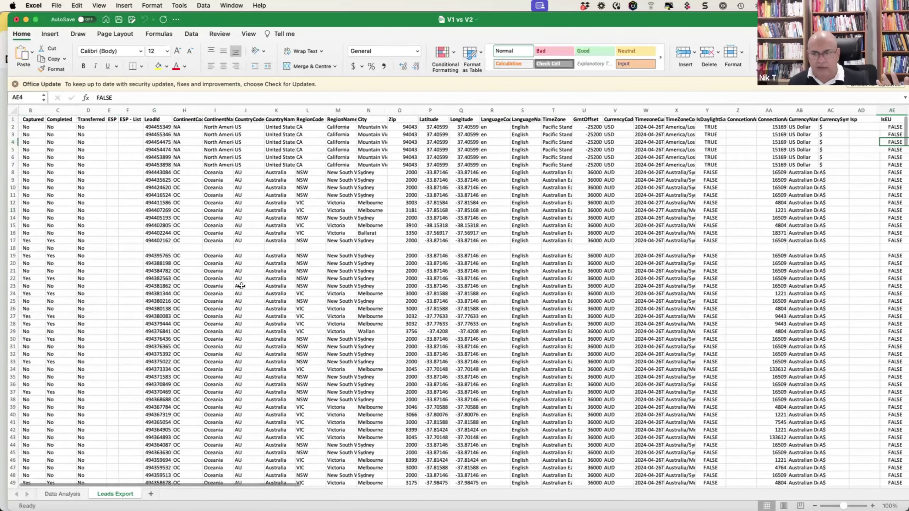
Examine the column headings in row 1, going back from IsEU through Isp, LanguageCode and Transferred to Date.
{"action": "key", "text": "Up"}
{"action": "key", "text": "Up"}
{"action": "key", "text": "Up"}
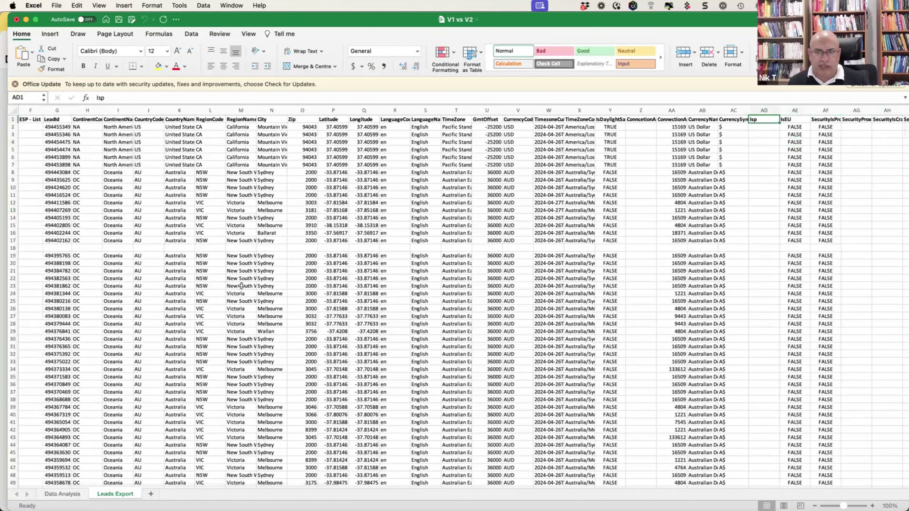
{"action": "key", "text": "Left"}
{"action": "key", "text": "Left"}
{"action": "key", "text": "Left"}
{"action": "key", "text": "Left"}
{"action": "key", "text": "Left"}
{"action": "key", "text": "Left"}
{"action": "key", "text": "Left"}
{"action": "key", "text": "Left"}
{"action": "key", "text": "Left"}
{"action": "key", "text": "Left"}
{"action": "key", "text": "Left"}
{"action": "key", "text": "Left"}
{"action": "key", "text": "Left"}
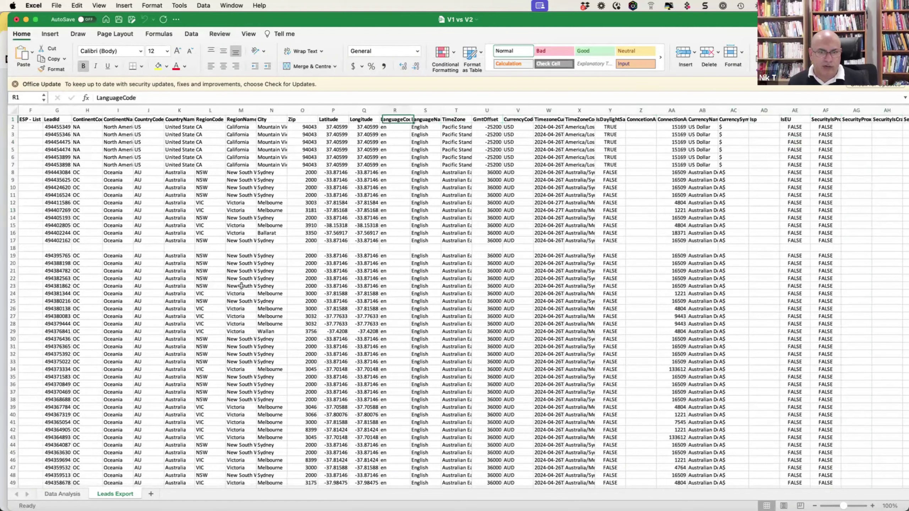
{"action": "key", "text": "Right"}
{"action": "key", "text": "Right"}
{"action": "key", "text": "Right"}
{"action": "key", "text": "Right"}
{"action": "key", "text": "Left"}
{"action": "key", "text": "Left"}
{"action": "key", "text": "Left"}
{"action": "key", "text": "Left"}
{"action": "key", "text": "Left"}
{"action": "key", "text": "Left"}
{"action": "key", "text": "Left"}
{"action": "key", "text": "Left"}
{"action": "key", "text": "Left"}
{"action": "key", "text": "Left"}
{"action": "key", "text": "Left"}
{"action": "key", "text": "Left"}
{"action": "key", "text": "Left"}
{"action": "key", "text": "Left"}
{"action": "key", "text": "Left"}
{"action": "key", "text": "Left"}
{"action": "key", "text": "Left"}
{"action": "key", "text": "Left"}
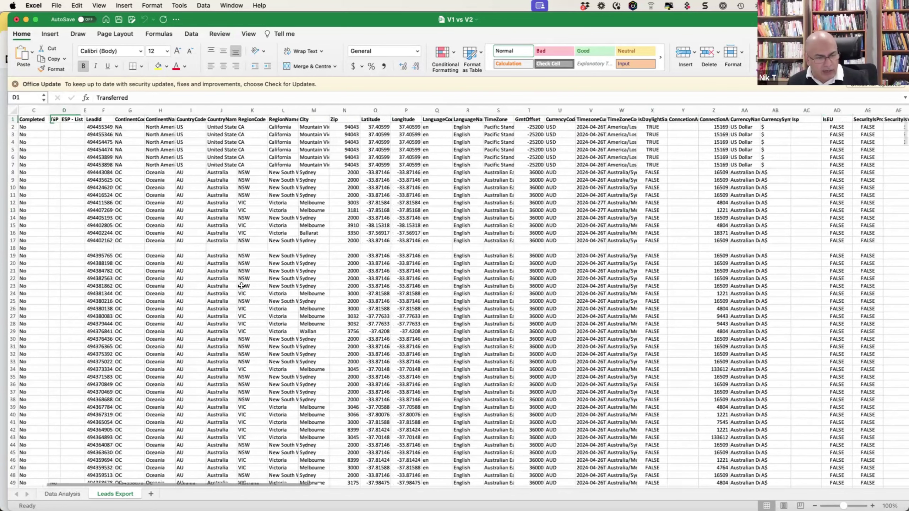
{"action": "key", "text": "Left"}
{"action": "key", "text": "Left"}
{"action": "key", "text": "Left"}
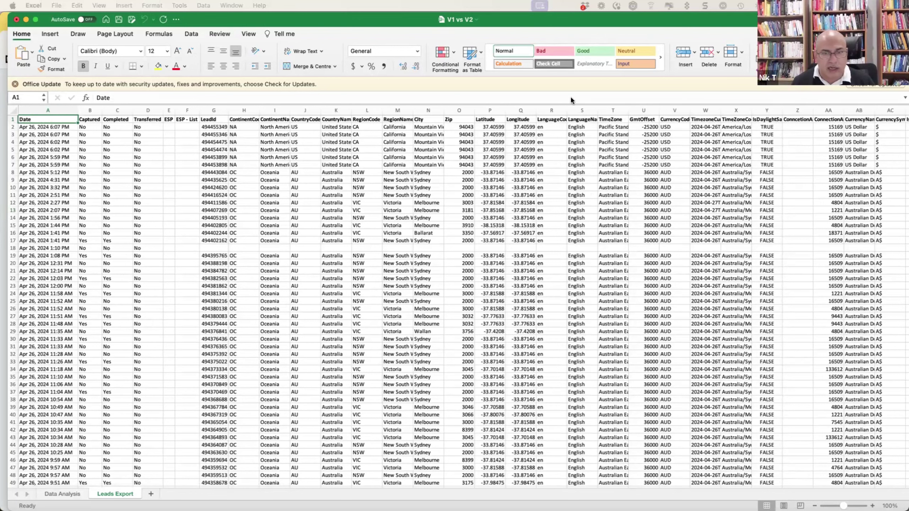
Compare the pivot table on the Data Analysis sheet with its source rows on the Leads Export sheet.
{"action": "left_click", "coordinate": [61, 495]}
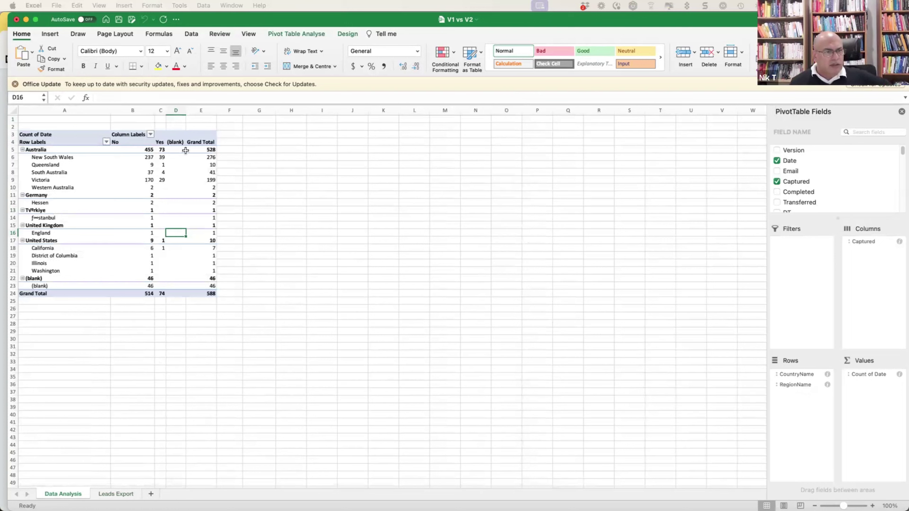
{"action": "left_click", "coordinate": [49, 34]}
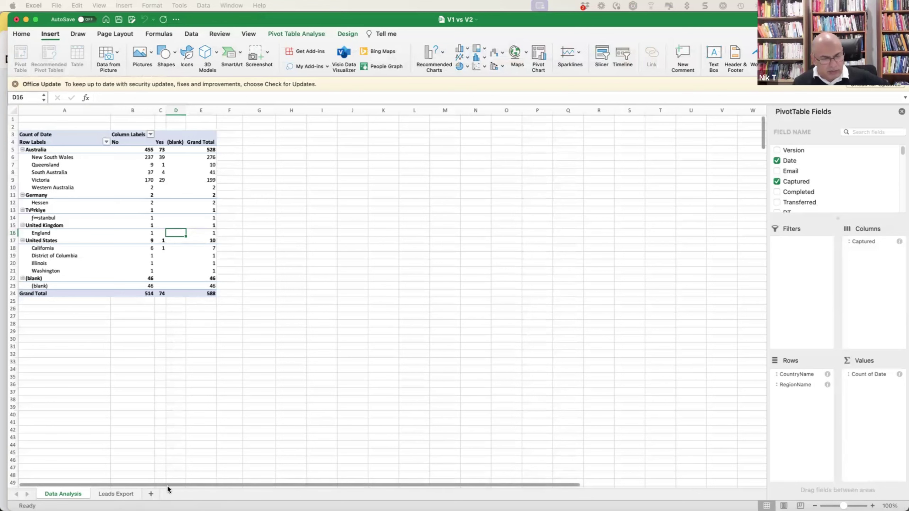
{"action": "key", "text": "ctrl+Page_Down"}
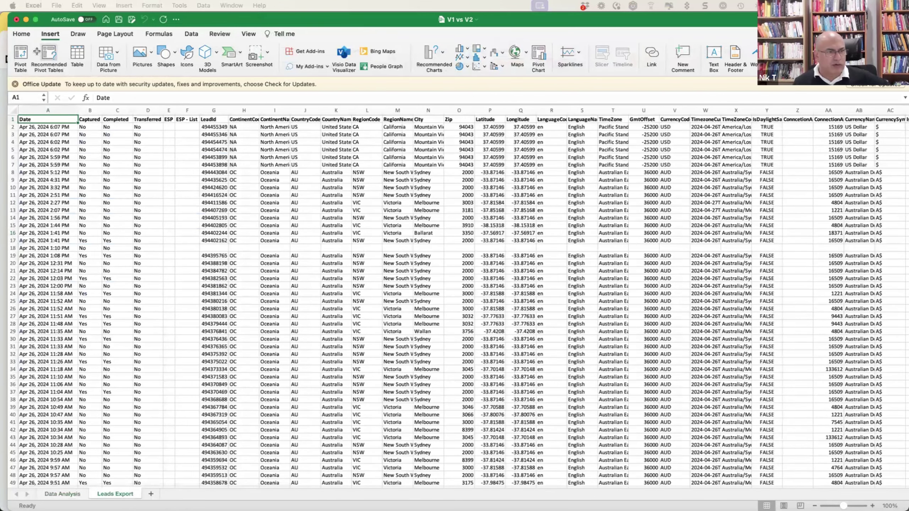
{"action": "left_click", "coordinate": [63, 494]}
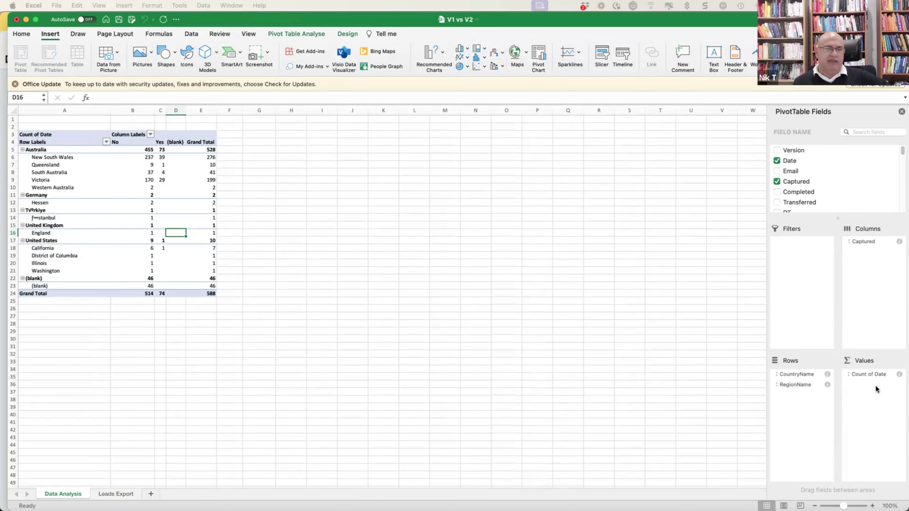
{"action": "left_click", "coordinate": [114, 494]}
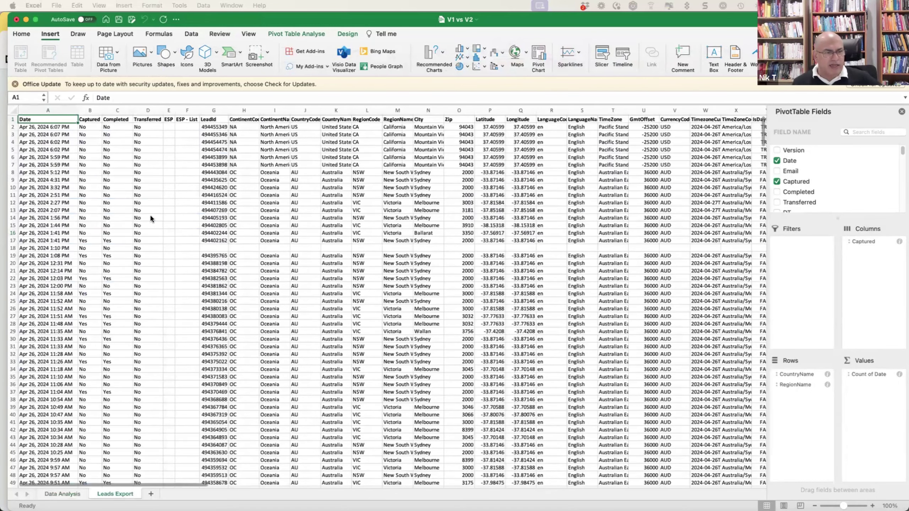
{"action": "left_click", "coordinate": [51, 134]}
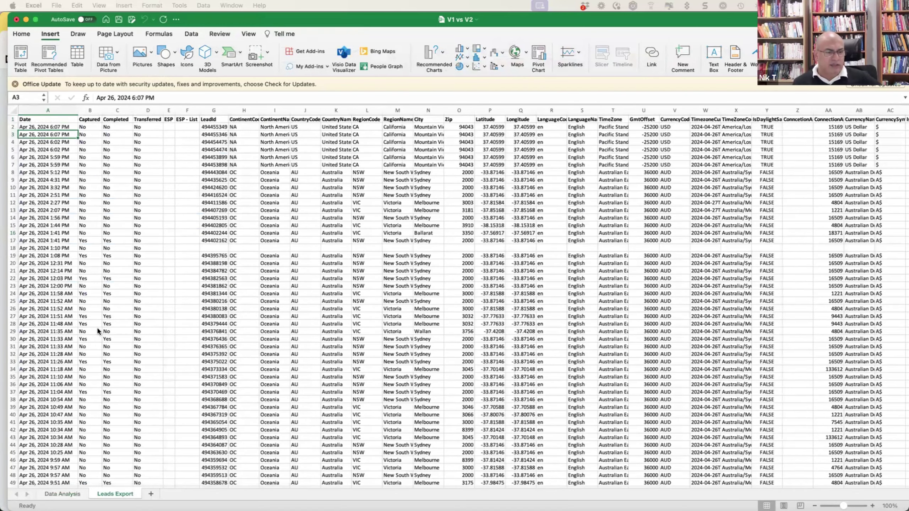
In the Data Analysis pivot table, remove CountryName, RegionName and Captured, and use Completed as the column field.
{"action": "left_click", "coordinate": [62, 494]}
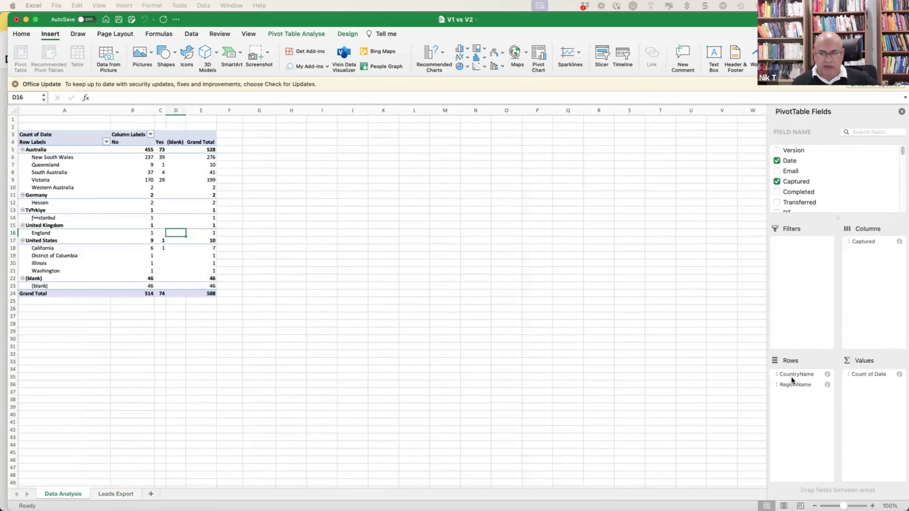
{"action": "left_click_drag", "start_coordinate": [793, 374], "coordinate": [837, 197]}
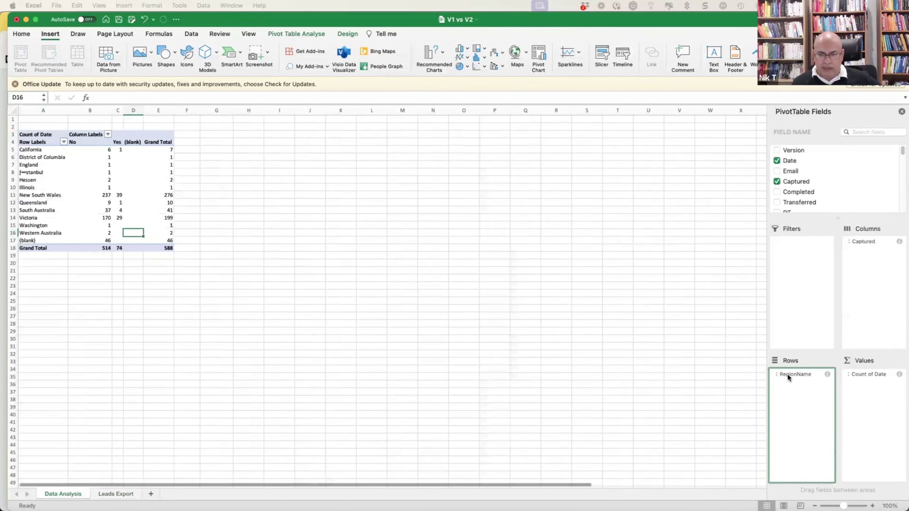
{"action": "left_click_drag", "start_coordinate": [792, 375], "coordinate": [812, 196]}
{"action": "left_click_drag", "start_coordinate": [854, 245], "coordinate": [833, 186]}
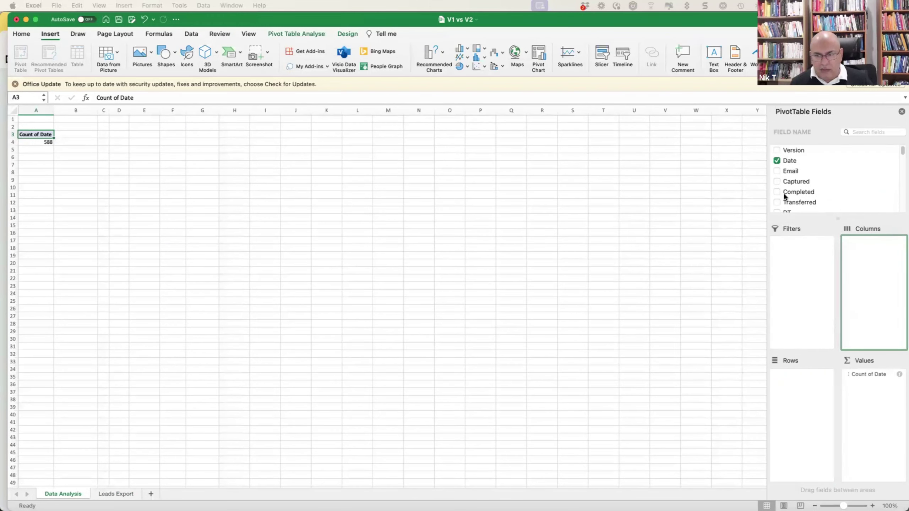
{"action": "left_click_drag", "start_coordinate": [791, 194], "coordinate": [871, 249]}
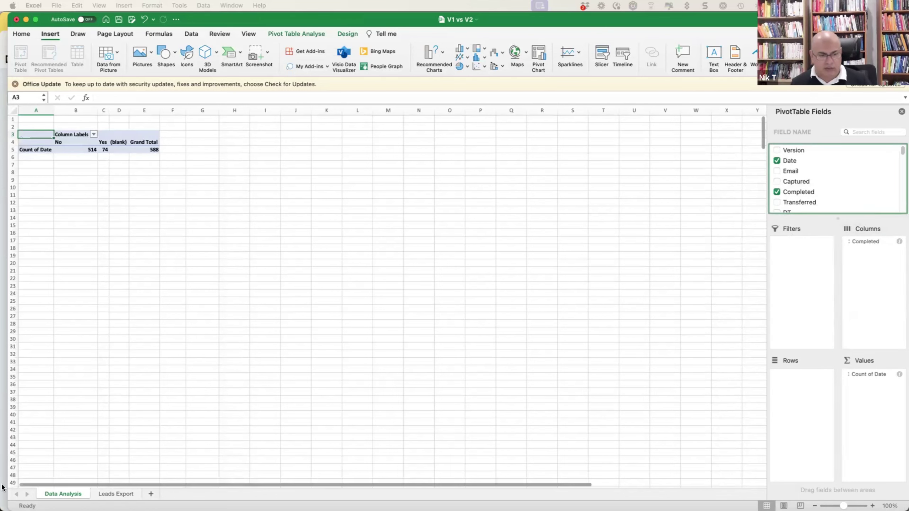
Select the whole Completed column on the Leads Export sheet.
{"action": "left_click", "coordinate": [111, 495]}
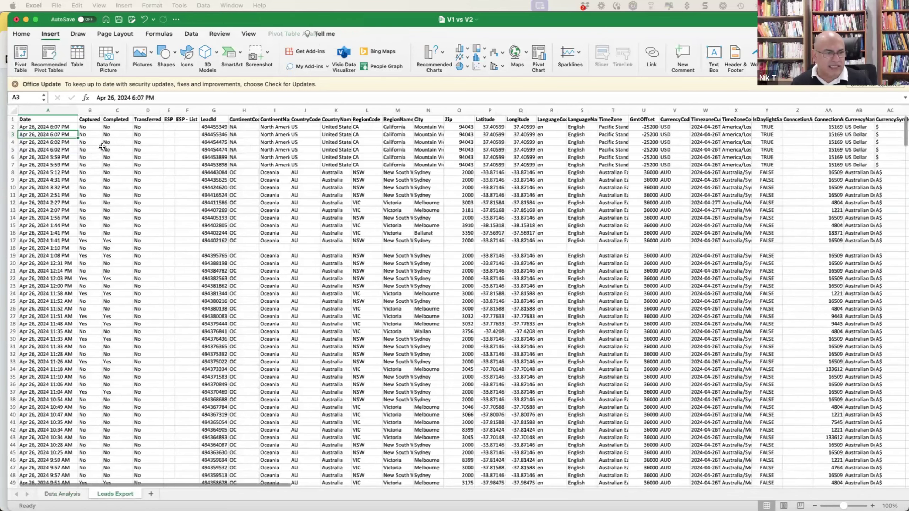
{"action": "left_click", "coordinate": [118, 110]}
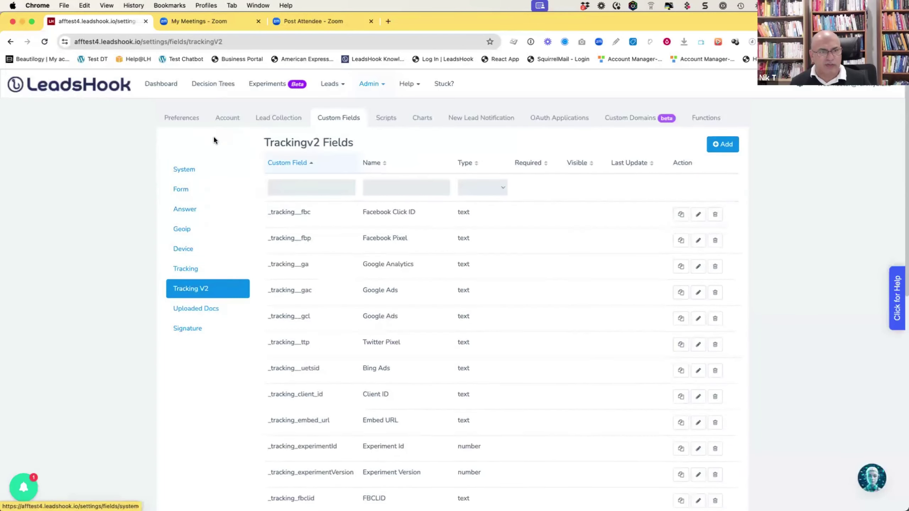
Open the India Profiling Tool decision tree in LeadsHook in Chrome and compare it with the Completed column in Excel.
{"action": "left_click", "coordinate": [213, 79]}
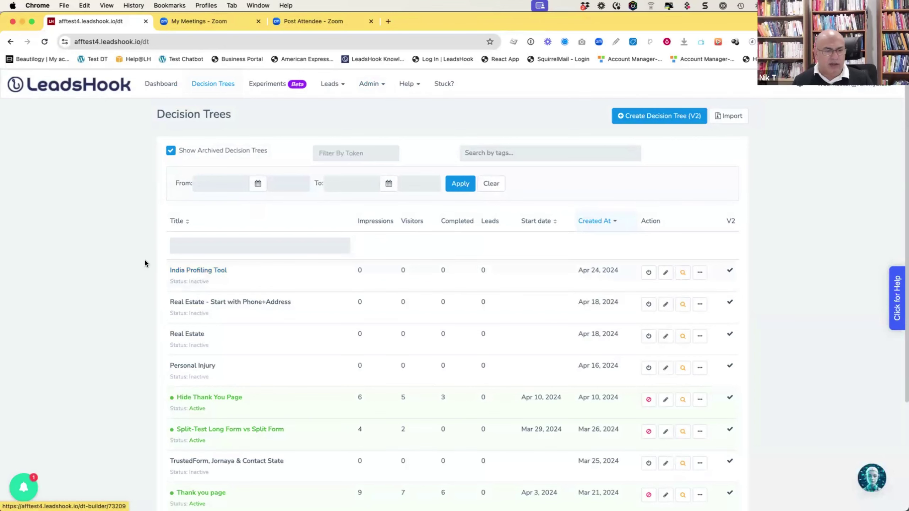
{"action": "left_click", "coordinate": [197, 271]}
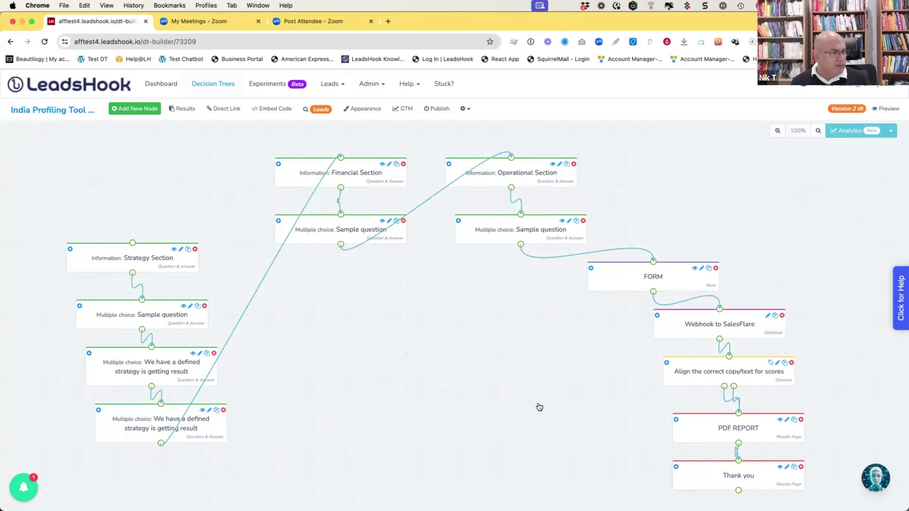
{"action": "key", "text": "super+Tab"}
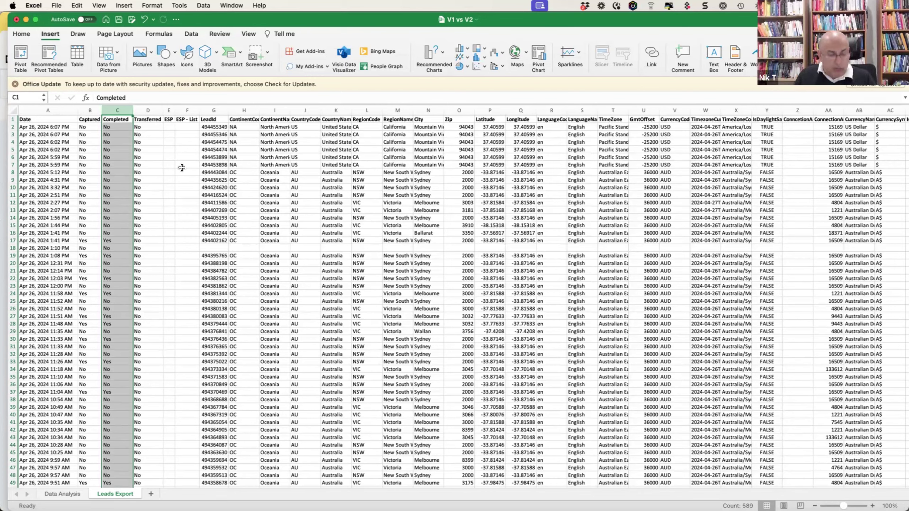
{"action": "key", "text": "super+Tab"}
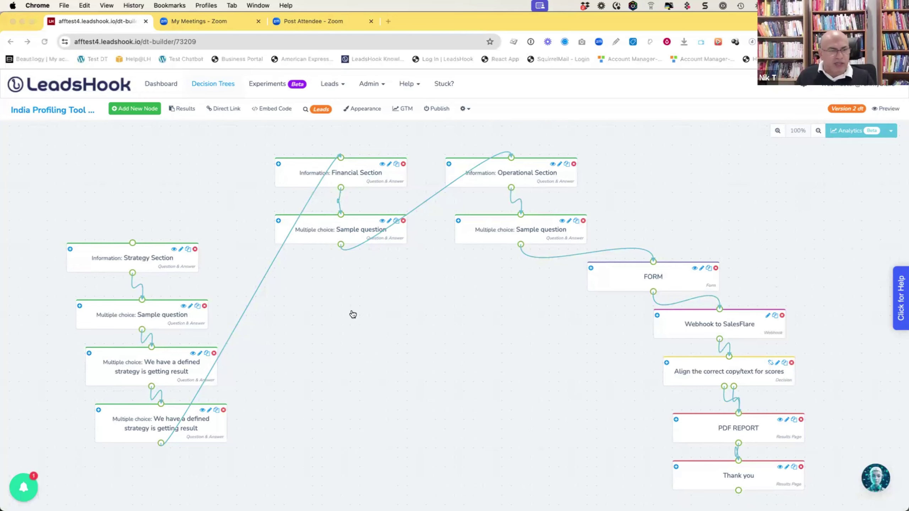
Select the Captured column on the Leads Export sheet in Excel, and return to the decision tree in Chrome.
{"action": "key", "text": "super+Tab"}
{"action": "left_click", "coordinate": [91, 111]}
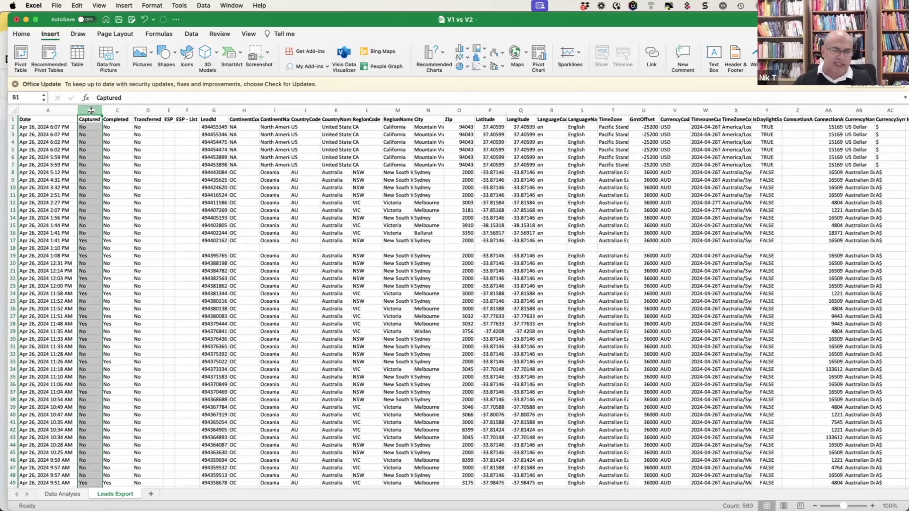
{"action": "key", "text": "super+Tab"}
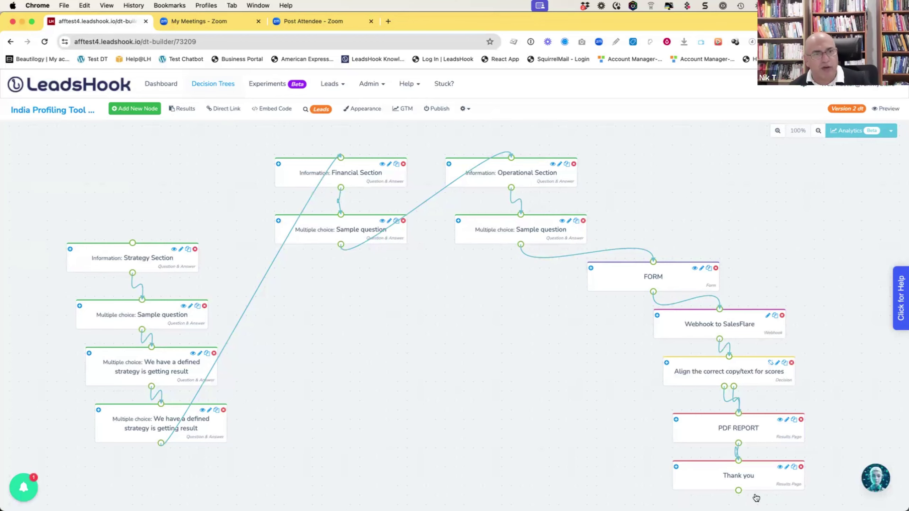
Switch to the Data Analysis sheet in Excel and widen column C of the pivot table.
{"action": "key", "text": "super+Tab"}
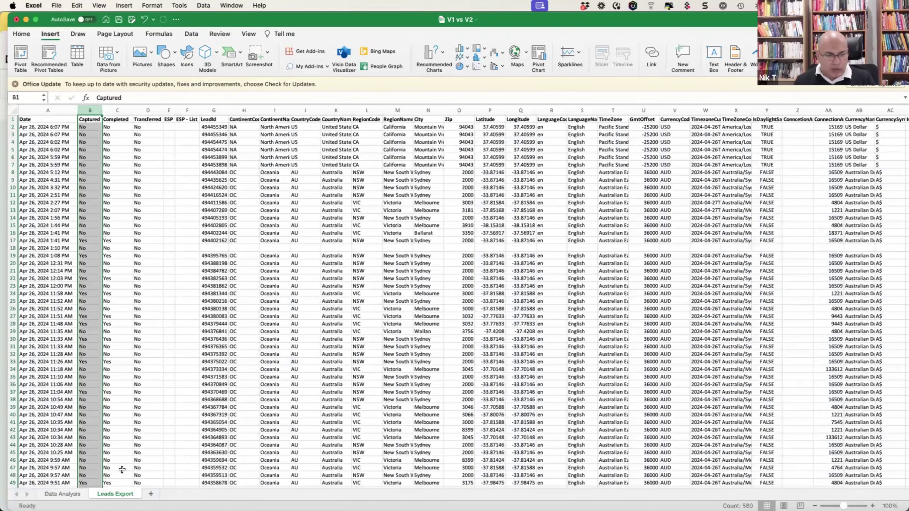
{"action": "left_click", "coordinate": [62, 494]}
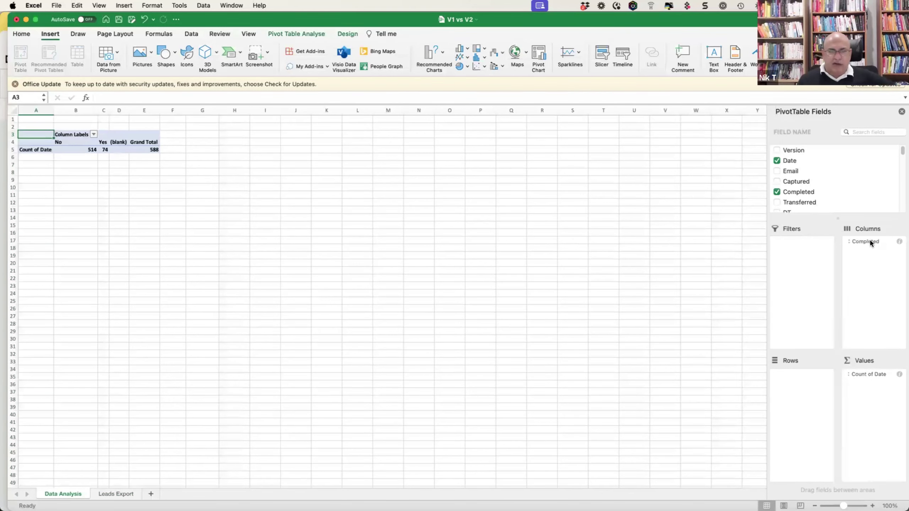
{"action": "left_click_drag", "start_coordinate": [109, 110], "coordinate": [136, 183]}
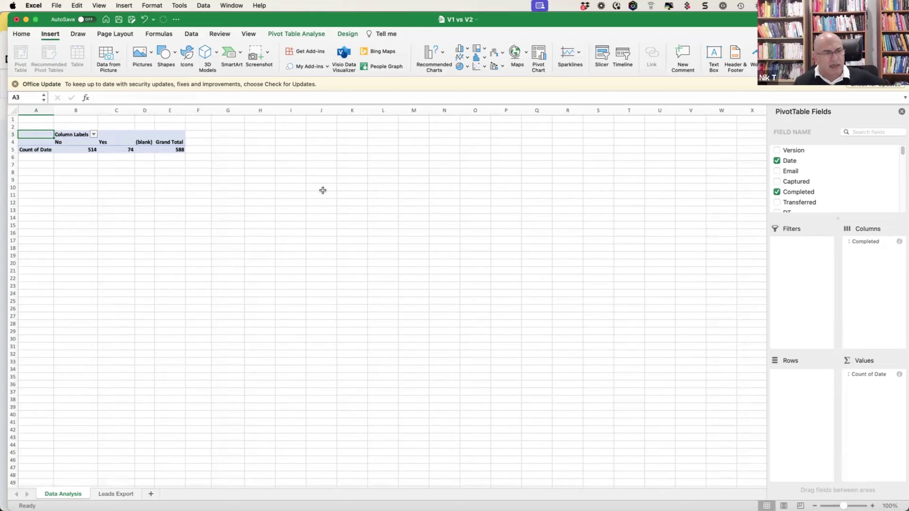
In cell G5, enter a formula dividing the pivot table's Completed "Yes" count by its Grand Total, and select both cells to check them.
{"action": "left_click", "coordinate": [228, 151]}
{"action": "key", "text": "Left"}
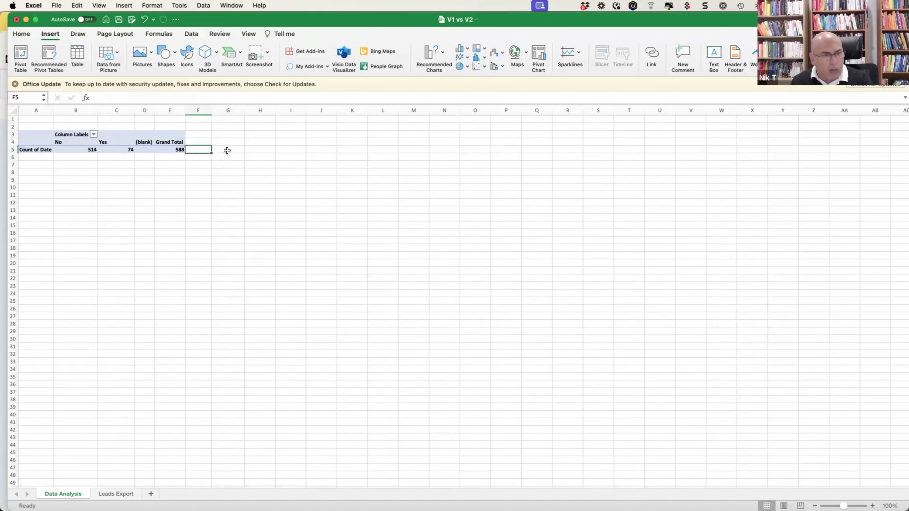
{"action": "key", "text": "Left"}
{"action": "key", "text": "Left"}
{"action": "key", "text": "Left"}
{"action": "key", "text": "Right"}
{"action": "key", "text": "Right"}
{"action": "key", "text": "Right"}
{"action": "key", "text": "Right"}
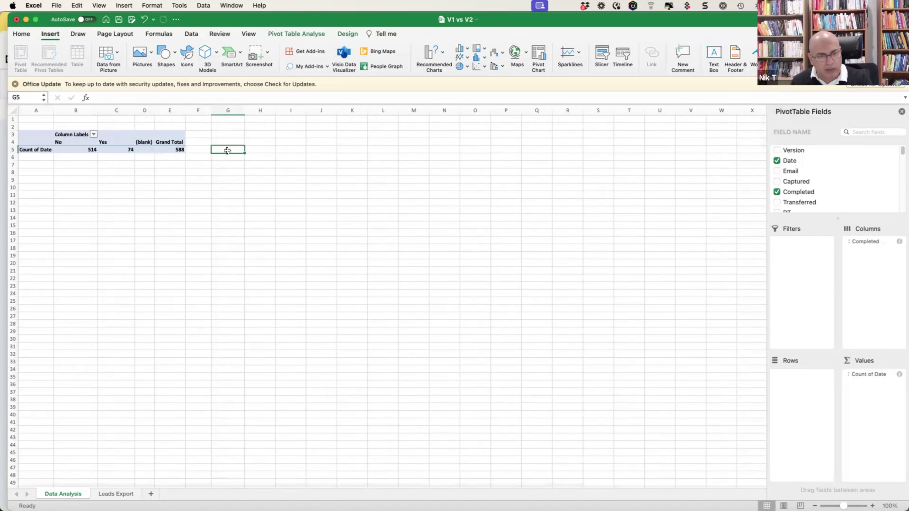
{"action": "type", "text": "="}
{"action": "key", "text": "Left"}
{"action": "key", "text": "Left"}
{"action": "key", "text": "Left"}
{"action": "key", "text": "Left"}
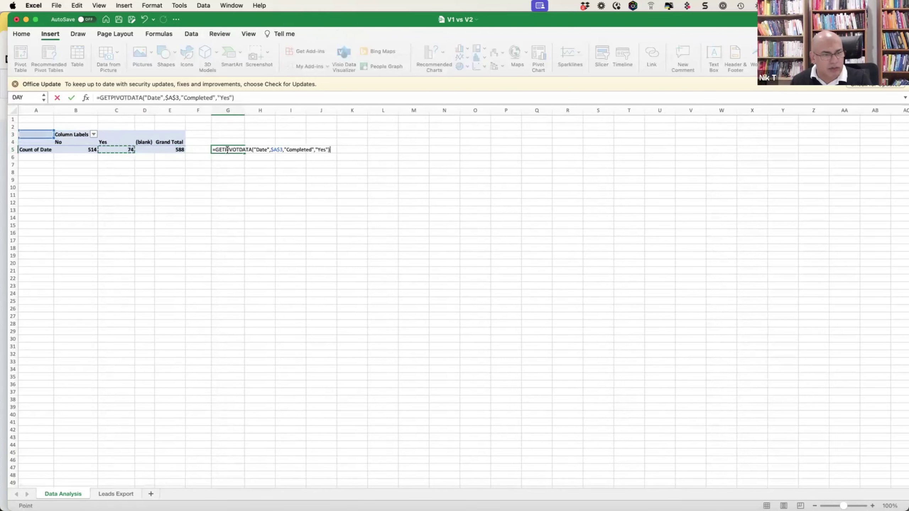
{"action": "type", "text": "/"}
{"action": "key", "text": "Left"}
{"action": "key", "text": "Left"}
{"action": "key", "text": "Left"}
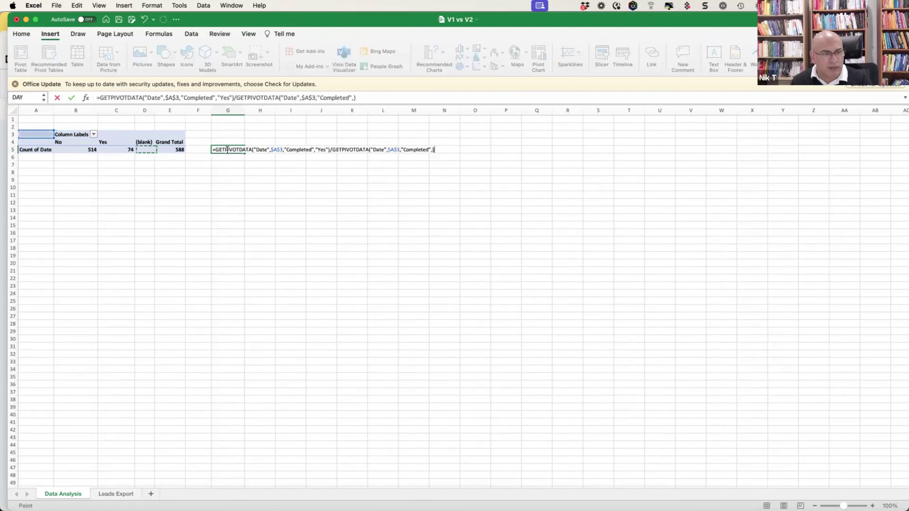
{"action": "key", "text": "Right"}
{"action": "key", "text": "Return"}
{"action": "left_click", "coordinate": [228, 151]}
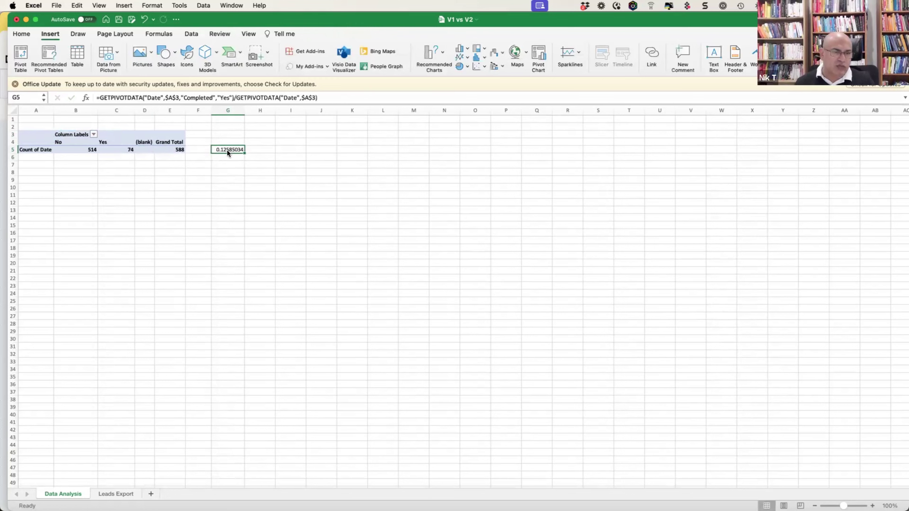
{"action": "left_click", "coordinate": [132, 148]}
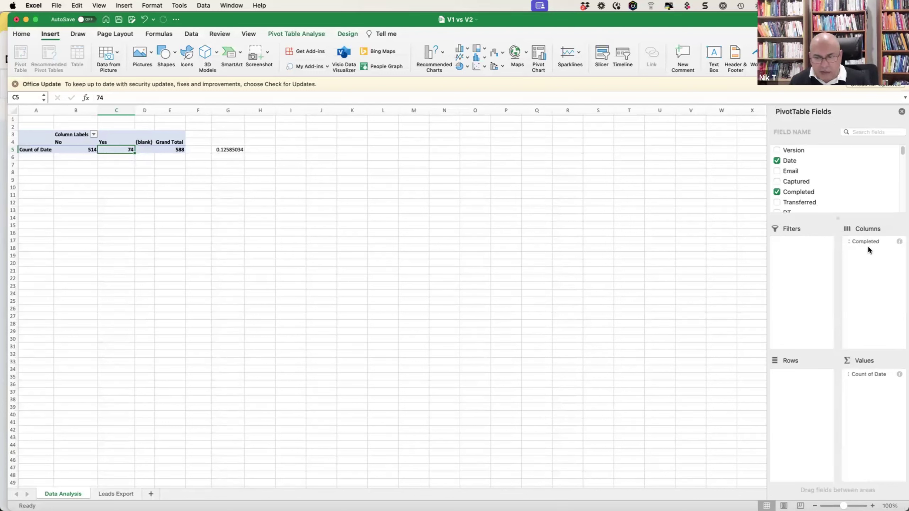
Enlarge the pivot field list, search it for "coun", add CountryName to the pivot table's rows, and widen column C.
{"action": "scroll", "coordinate": [818, 190], "scroll_direction": "down", "scroll_amount": 3}
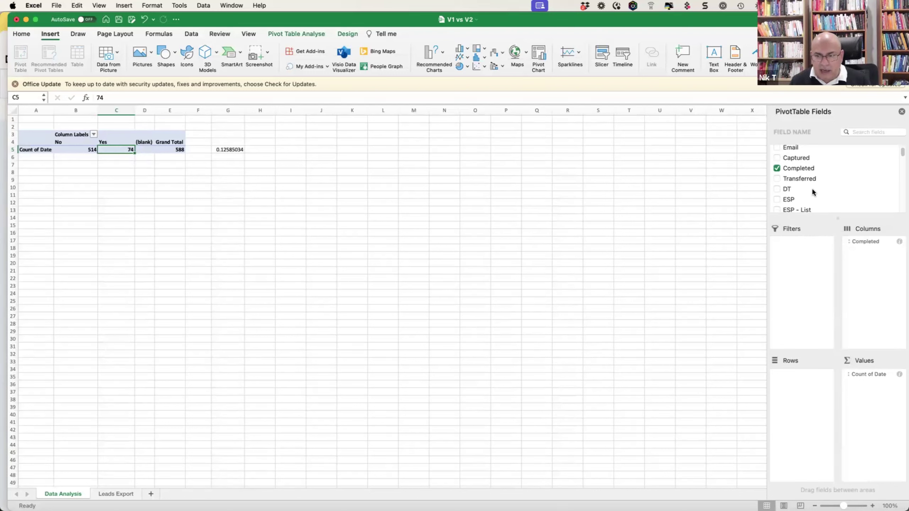
{"action": "scroll", "coordinate": [832, 174], "scroll_direction": "up", "scroll_amount": 3}
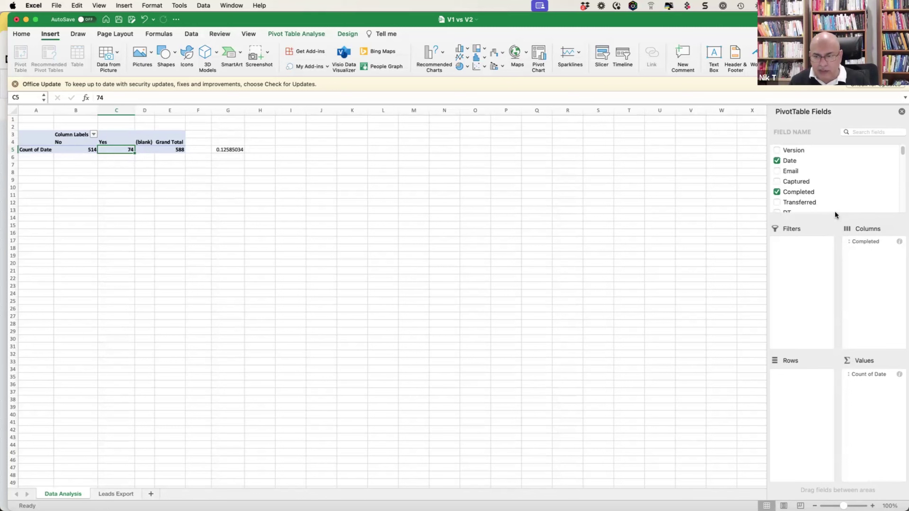
{"action": "mouse_move", "coordinate": [834, 212]}
{"action": "left_mouse_down"}
{"action": "mouse_move", "coordinate": [834, 237]}
{"action": "mouse_move", "coordinate": [831, 211]}
{"action": "left_mouse_up"}
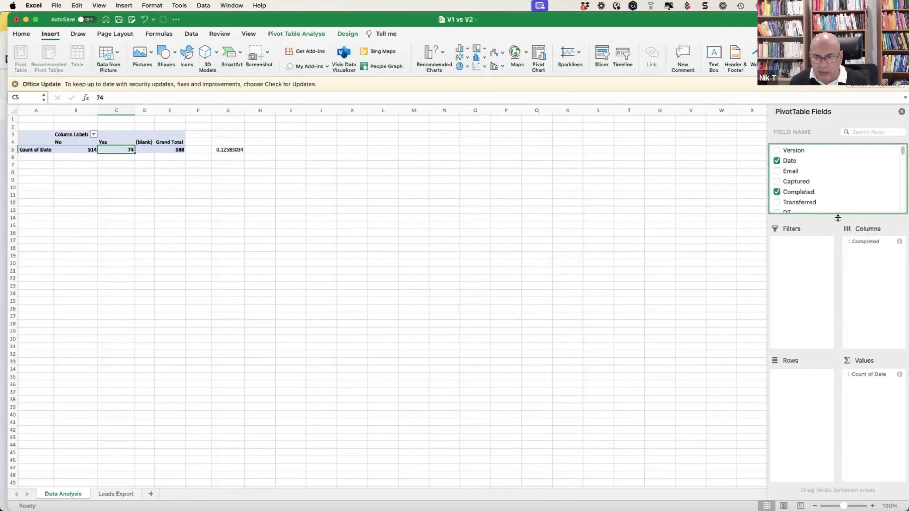
{"action": "left_click_drag", "start_coordinate": [836, 217], "coordinate": [838, 285]}
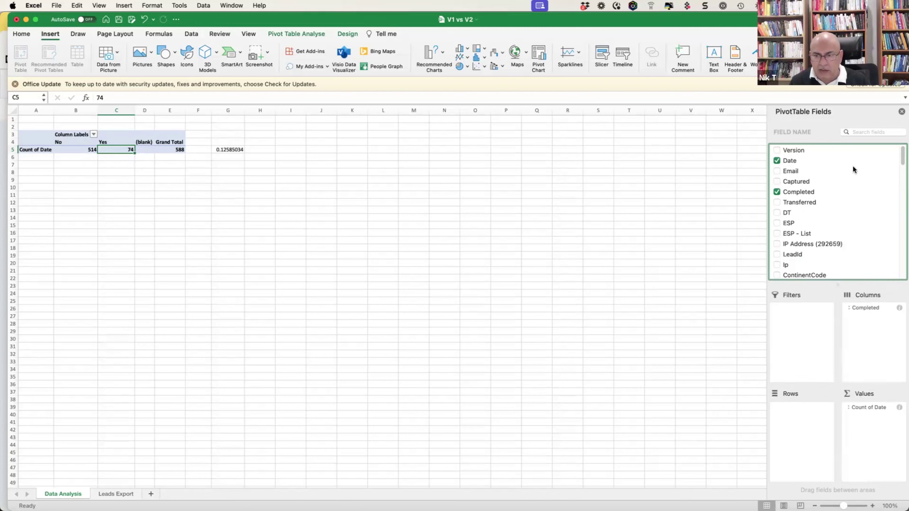
{"action": "left_click", "coordinate": [856, 132]}
{"action": "type", "text": "con"}
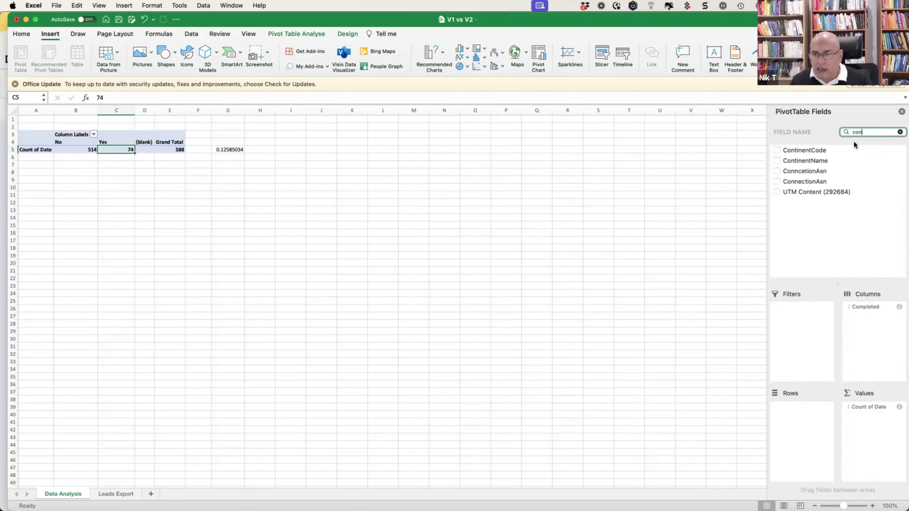
{"action": "key", "text": "BackSpace"}
{"action": "type", "text": "un"}
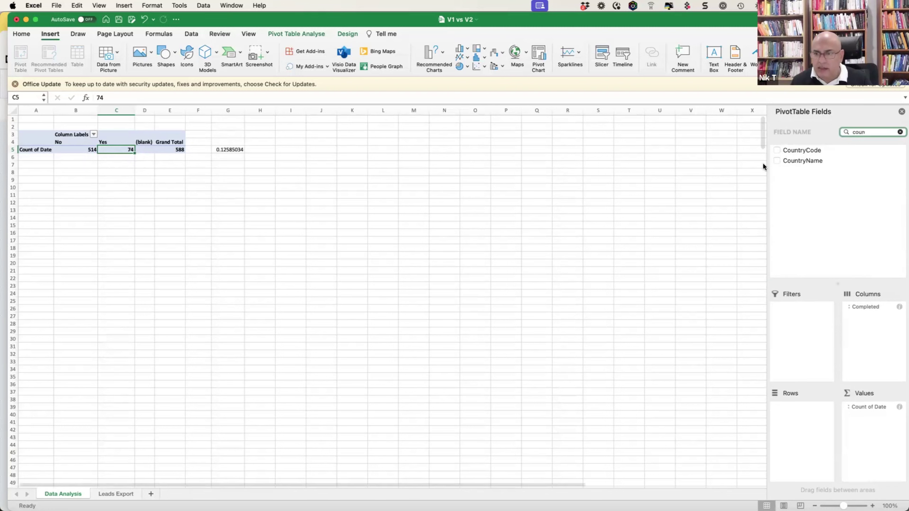
{"action": "left_click_drag", "start_coordinate": [798, 162], "coordinate": [803, 413]}
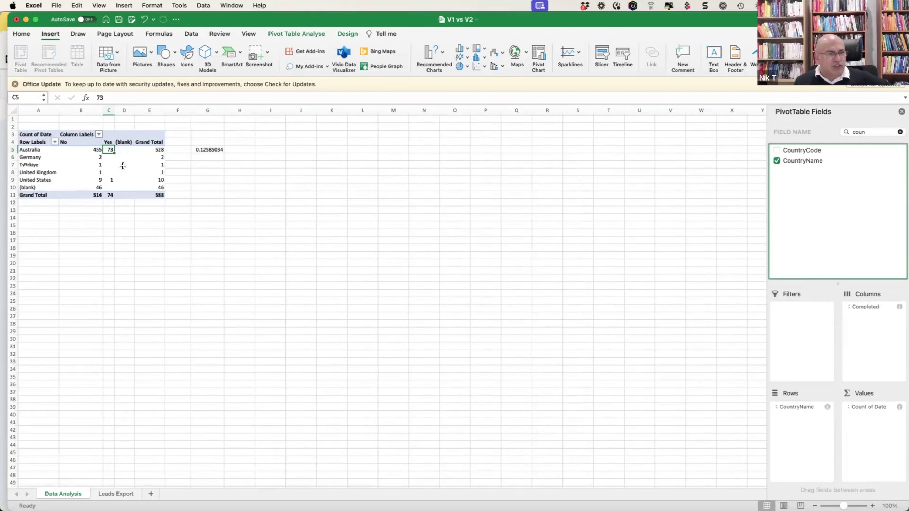
{"action": "left_click_drag", "start_coordinate": [115, 111], "coordinate": [141, 114]}
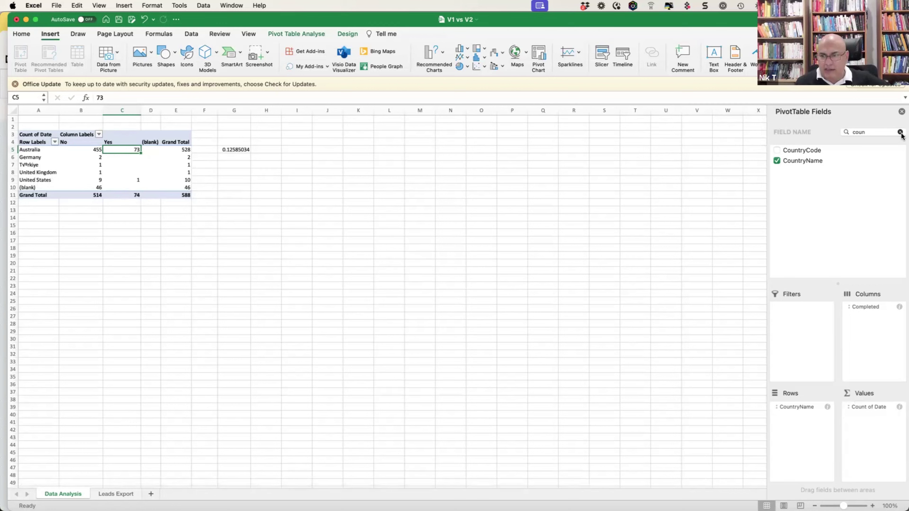
Search the pivot fields for "region", add RegionName below CountryName in the rows, and remove it again.
{"action": "double_click", "coordinate": [881, 132]}
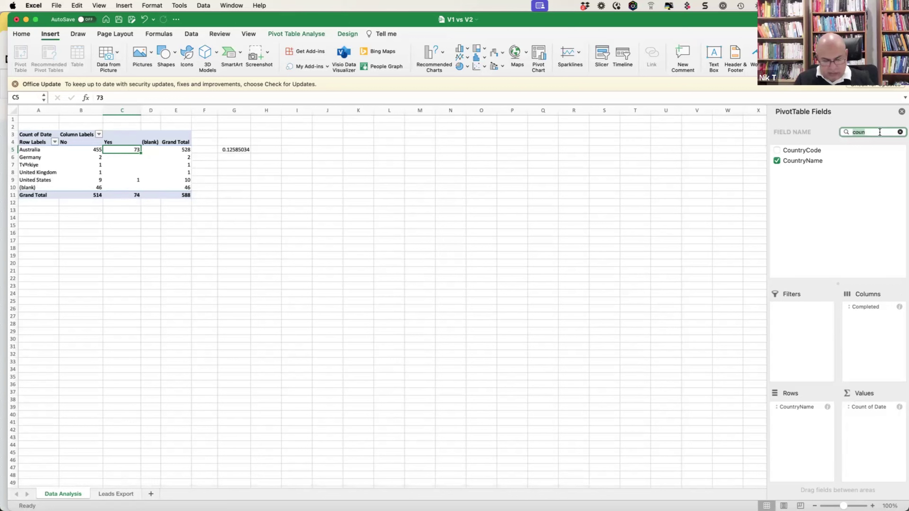
{"action": "type", "text": "region"}
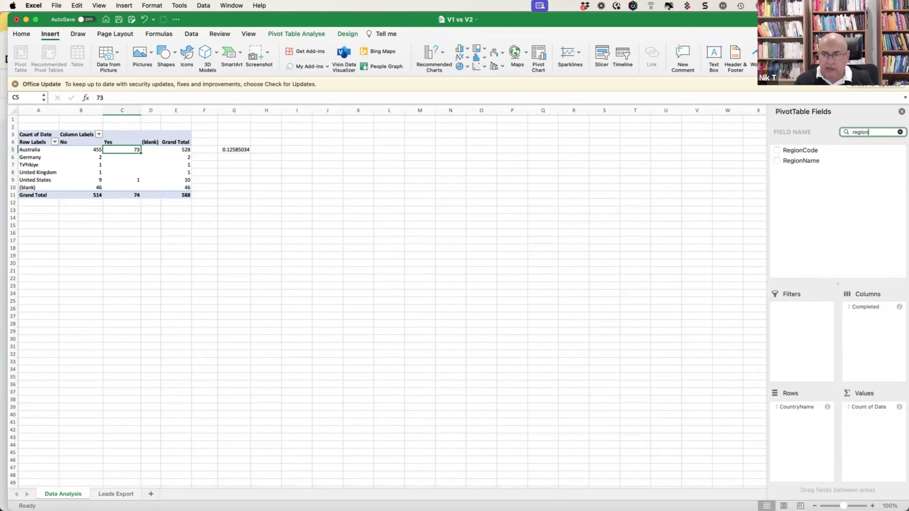
{"action": "left_click_drag", "start_coordinate": [806, 261], "coordinate": [803, 415]}
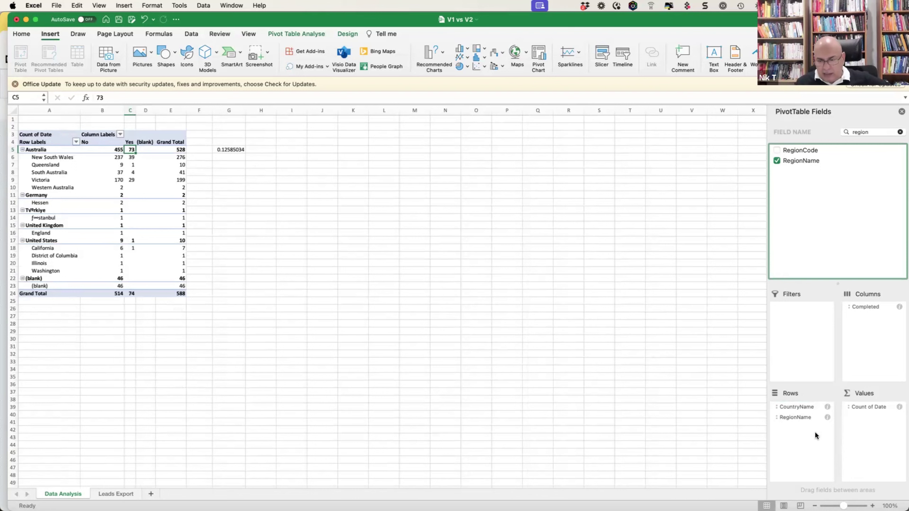
{"action": "left_click_drag", "start_coordinate": [787, 418], "coordinate": [834, 189]}
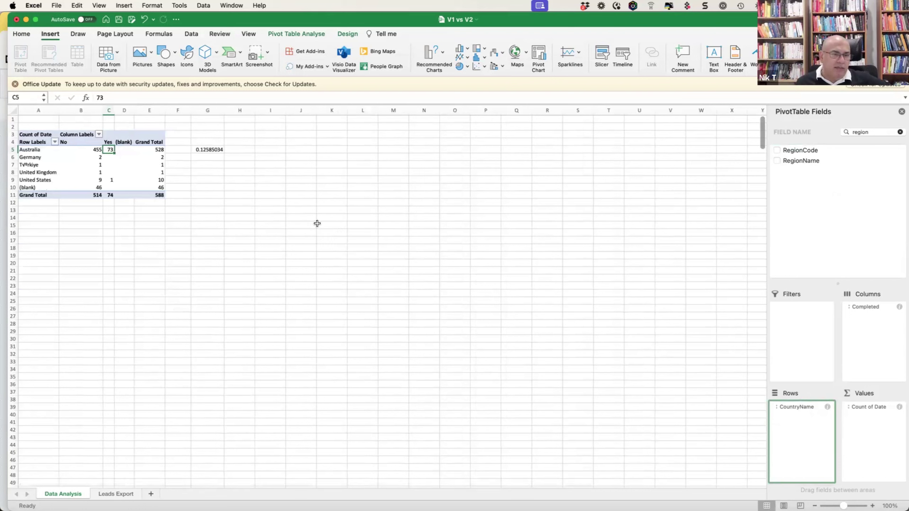
In cell G11, enter a formula subtracting Australia's Grand Total from the pivot table's overall Grand Total.
{"action": "left_click", "coordinate": [219, 186]}
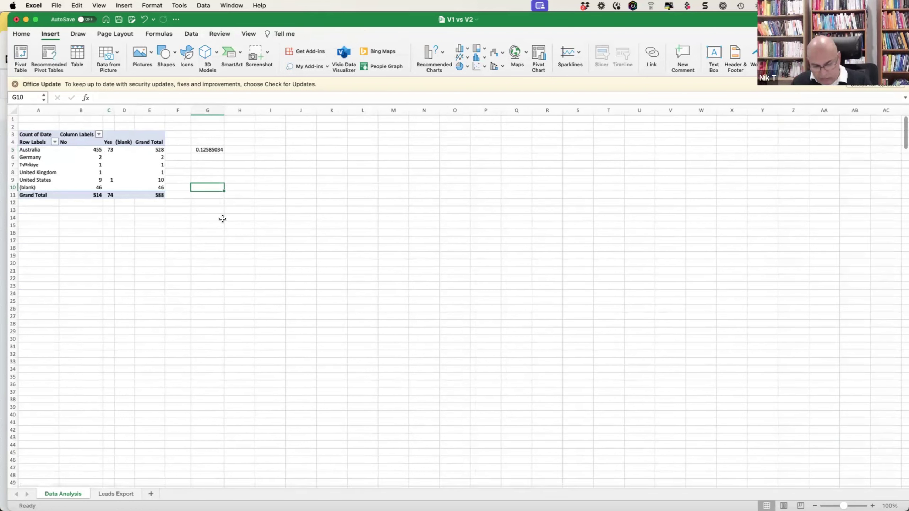
{"action": "key", "text": "Down"}
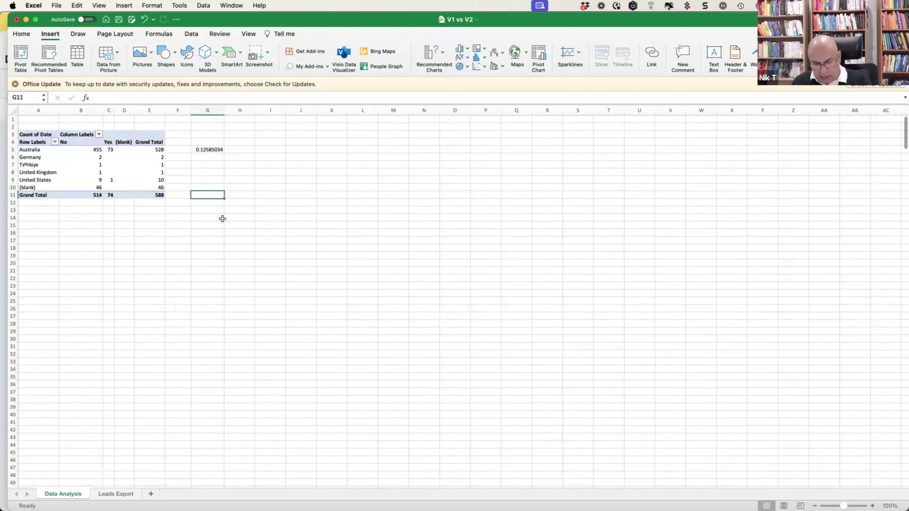
{"action": "type", "text": "="}
{"action": "type", "text": "GETPIVOTDATA(\"Date\",$A$3)-"}
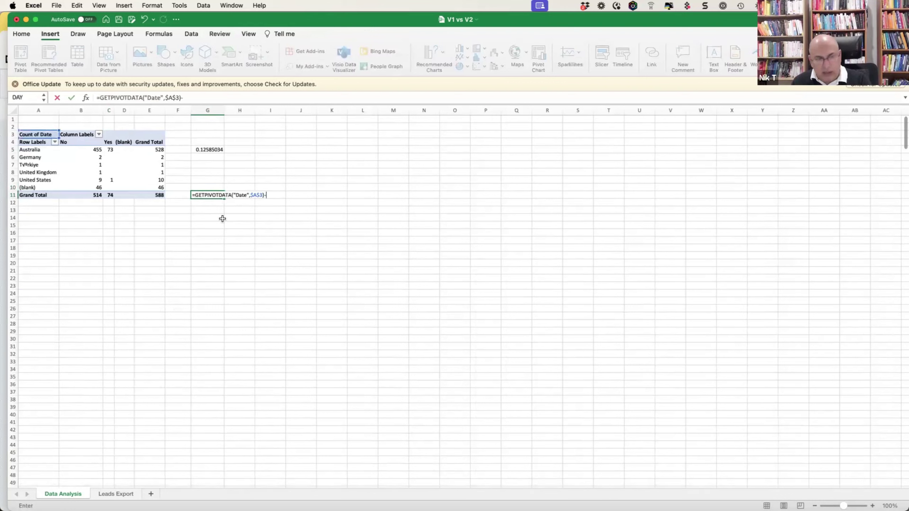
{"action": "key", "text": "Up"}
{"action": "key", "text": "Up"}
{"action": "key", "text": "Up"}
{"action": "key", "text": "Up"}
{"action": "key", "text": "Up"}
{"action": "key", "text": "Up"}
{"action": "key", "text": "Left"}
{"action": "key", "text": "Left"}
{"action": "key", "text": "Return"}
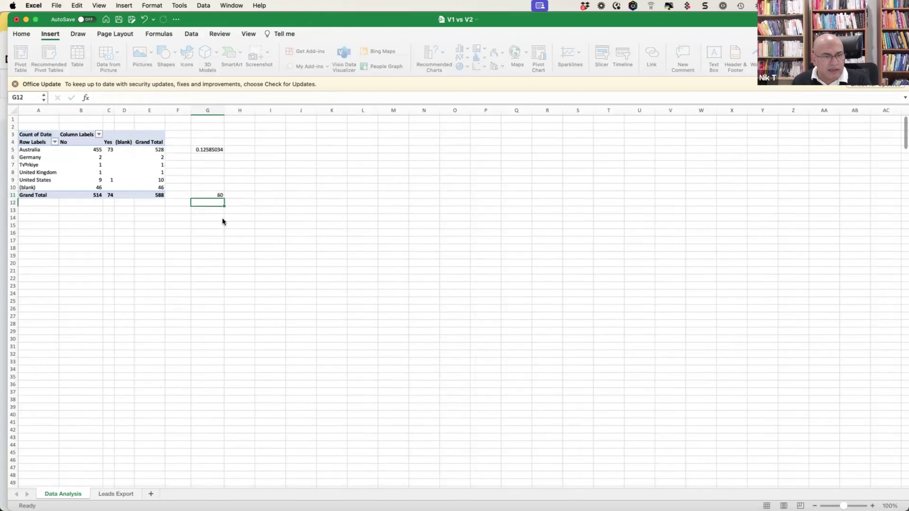
{"action": "key", "text": "Up"}
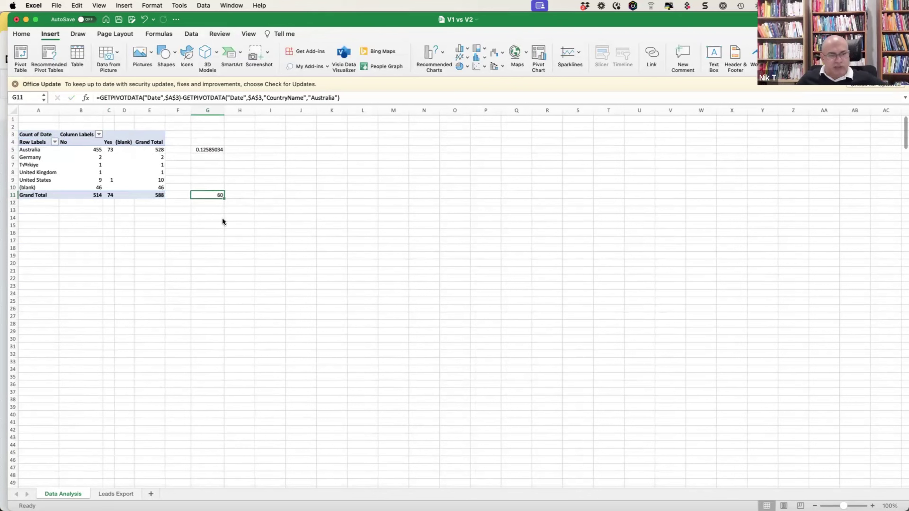
In cell G12, enter a formula dividing G11 by the pivot table's overall Grand Total, and clear the cell again.
{"action": "key", "text": "Down"}
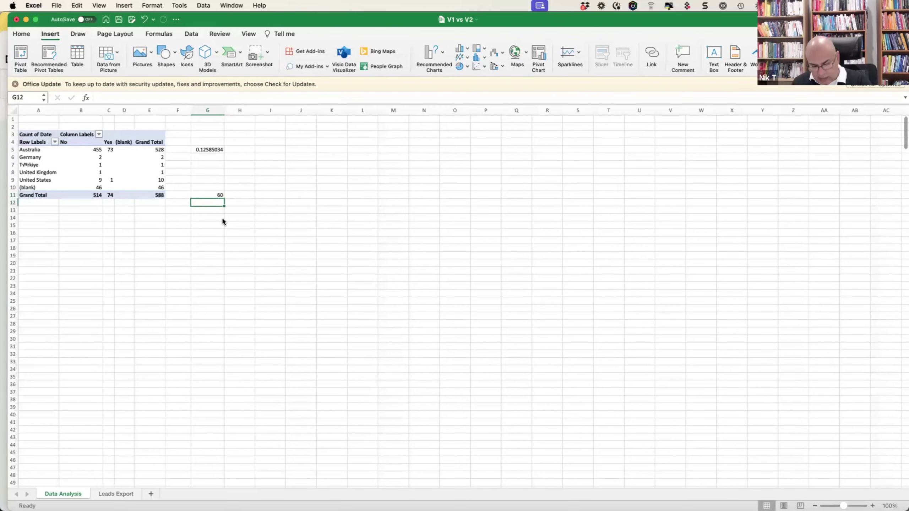
{"action": "type", "text": "="}
{"action": "key", "text": "Up"}
{"action": "type", "text": "/"}
{"action": "key", "text": "Up"}
{"action": "key", "text": "Left"}
{"action": "key", "text": "Left"}
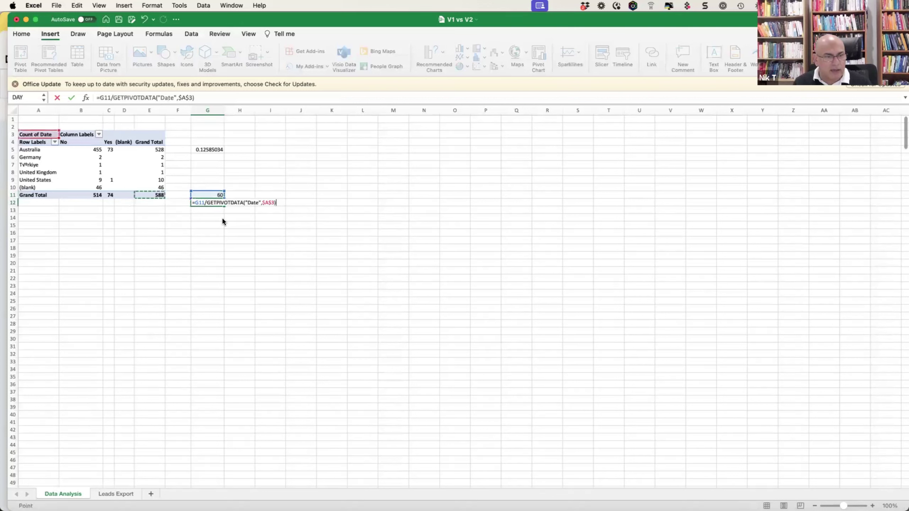
{"action": "key", "text": "Return"}
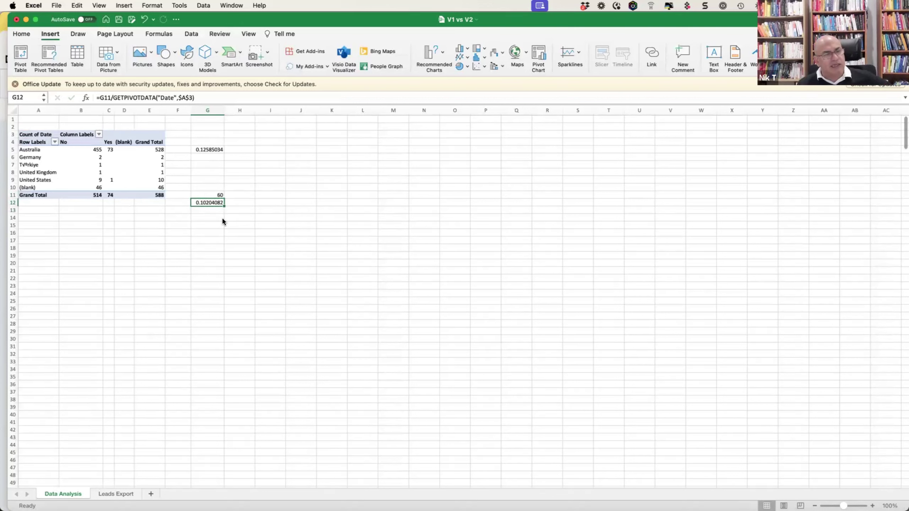
{"action": "key", "text": "Delete"}
{"action": "key", "text": "Up"}
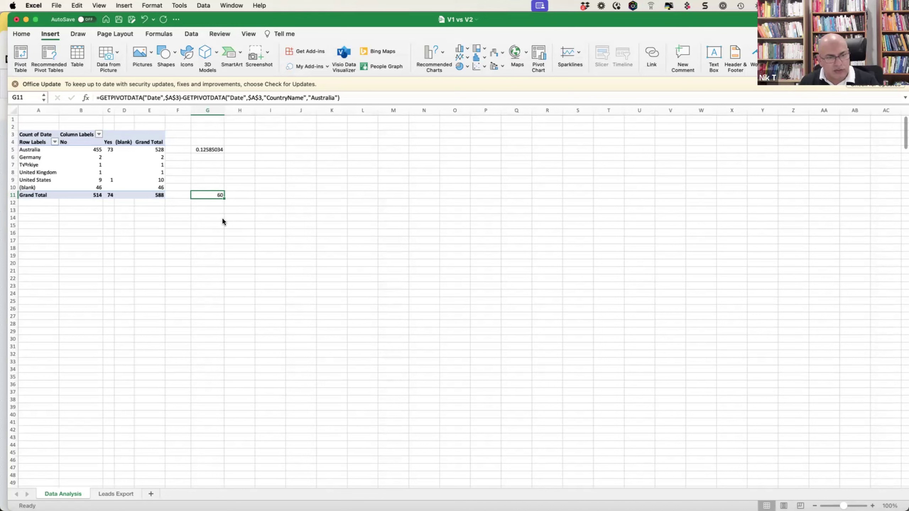
Select the "No" counts from Germany down to (blank) in the pivot table and magnify the sheet to 180% to examine them.
{"action": "left_click", "coordinate": [119, 150]}
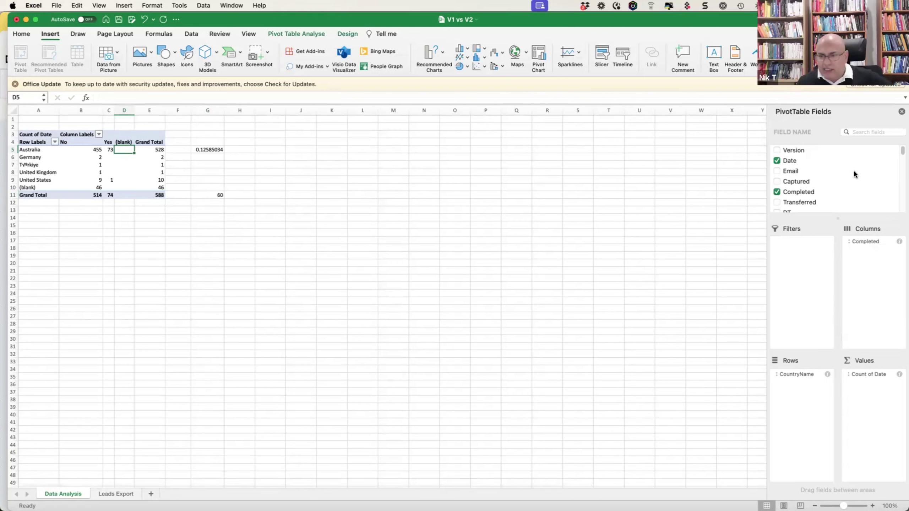
{"action": "scroll", "coordinate": [854, 167], "scroll_direction": "down", "scroll_amount": 3}
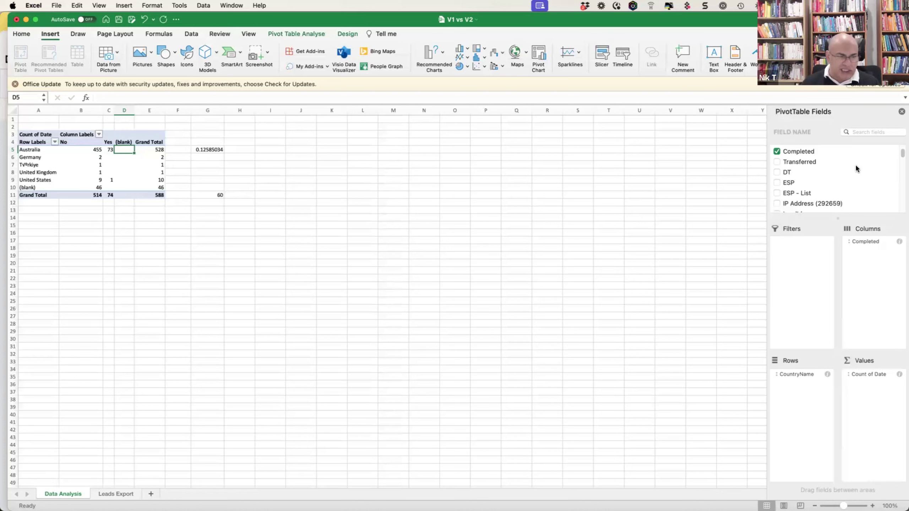
{"action": "left_click_drag", "start_coordinate": [83, 158], "coordinate": [90, 187]}
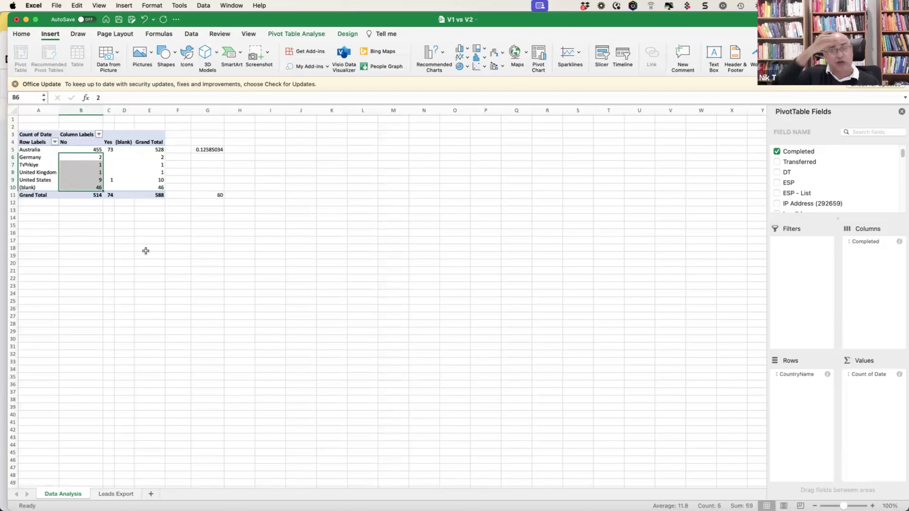
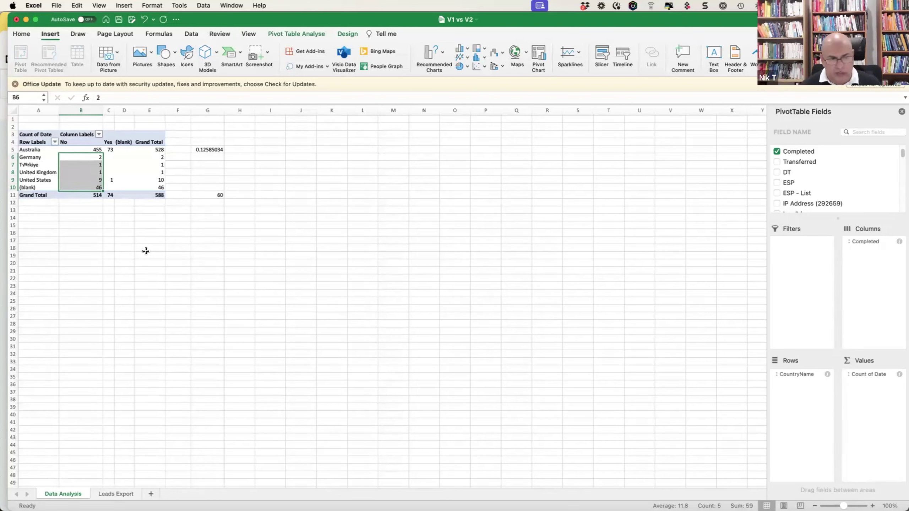
{"action": "left_click", "coordinate": [23, 35]}
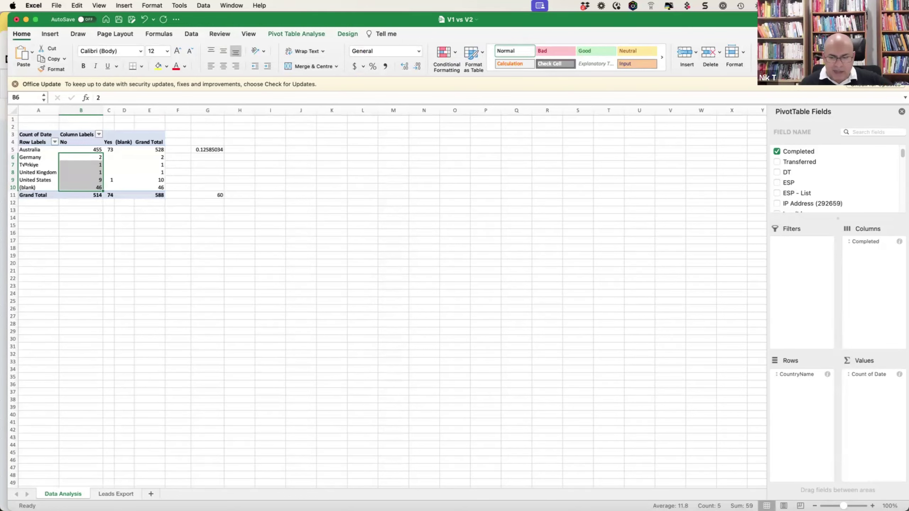
{"action": "scroll", "coordinate": [386, 297], "scroll_direction": "up", "scroll_amount": 6}
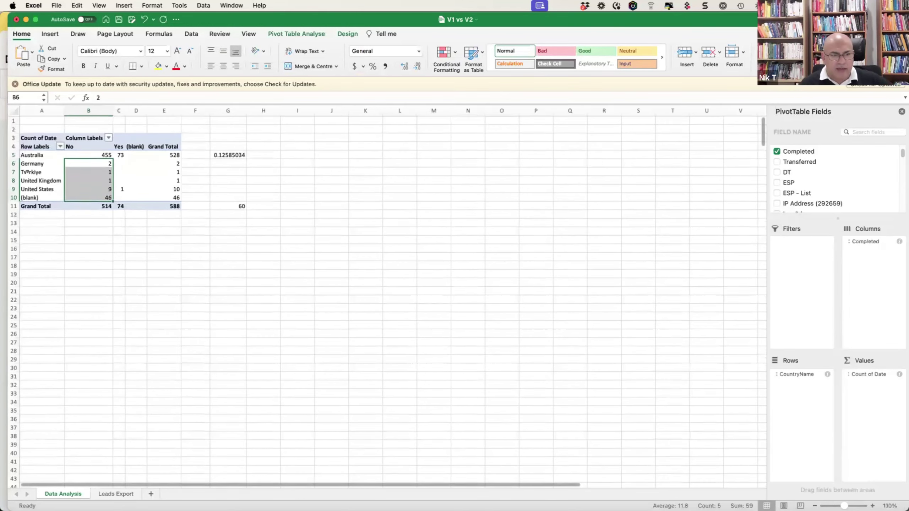
{"action": "scroll", "coordinate": [563, 306], "scroll_direction": "up", "scroll_amount": 1}
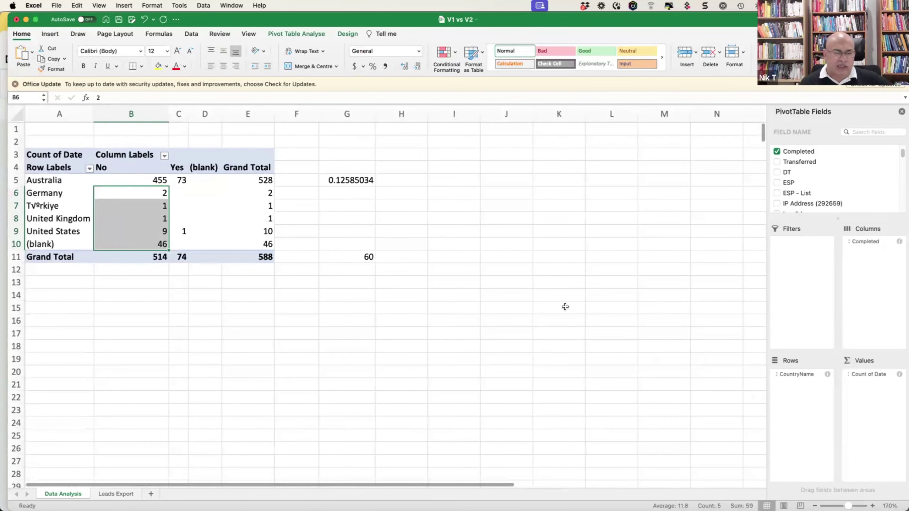
{"action": "scroll", "coordinate": [746, 390], "scroll_direction": "up", "scroll_amount": 1}
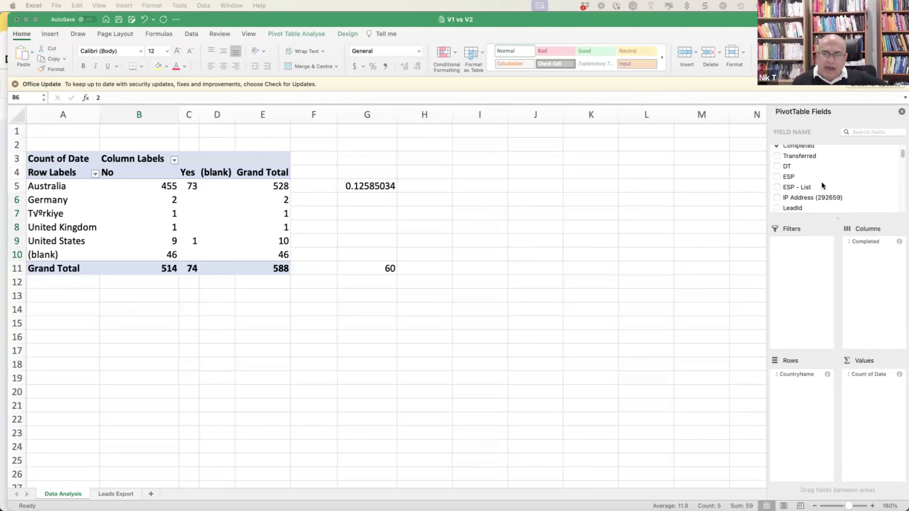
Search the pivot fields for "regio" and add RegionName below CountryName in the pivot table's rows.
{"action": "scroll", "coordinate": [837, 183], "scroll_direction": "down", "scroll_amount": 4}
{"action": "left_click", "coordinate": [859, 132]}
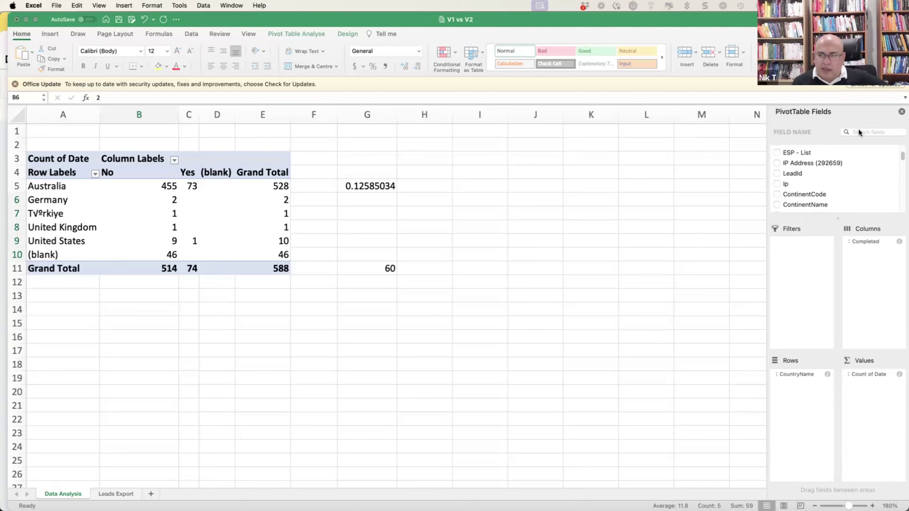
{"action": "type", "text": "regio"}
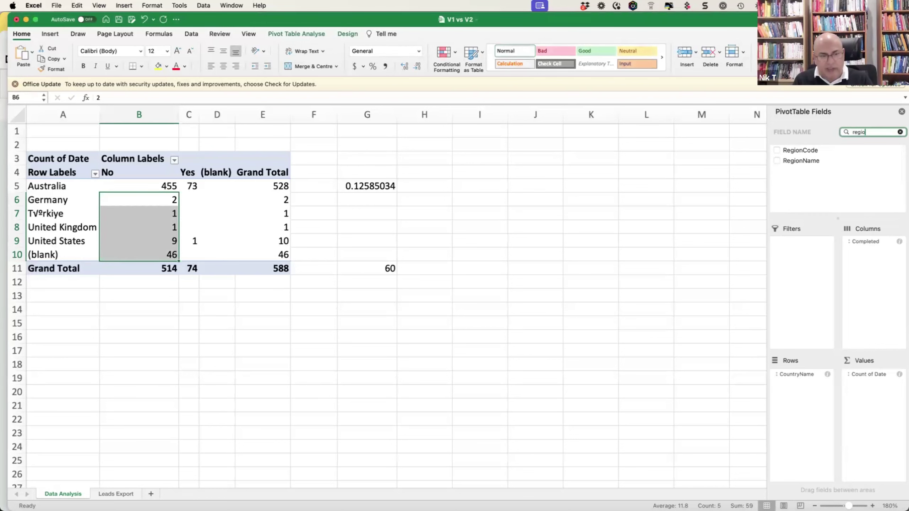
{"action": "left_click_drag", "start_coordinate": [805, 161], "coordinate": [809, 396]}
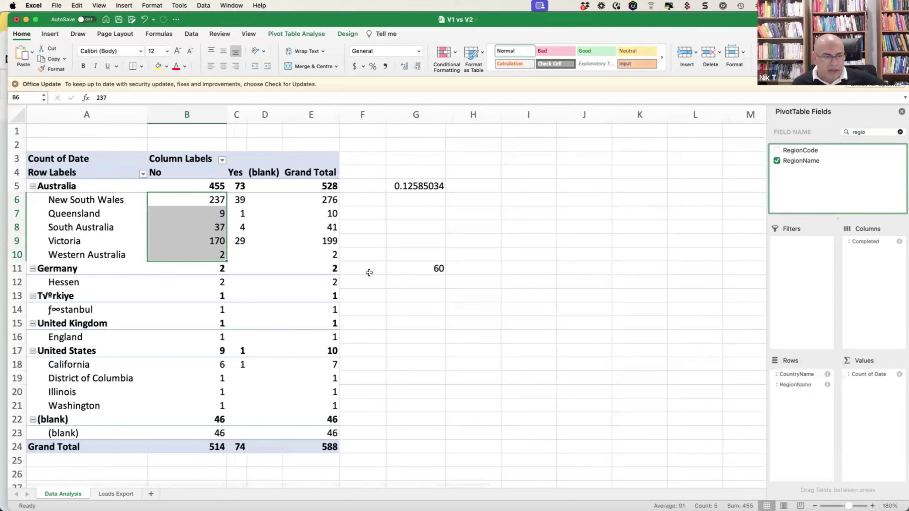
Clear the formulas from cells G5 and G11 beside the pivot table.
{"action": "left_click", "coordinate": [415, 185]}
{"action": "key", "text": "Delete"}
{"action": "key", "text": "Down"}
{"action": "key", "text": "Down"}
{"action": "key", "text": "Down"}
{"action": "key", "text": "Down"}
{"action": "key", "text": "Down"}
{"action": "key", "text": "Down"}
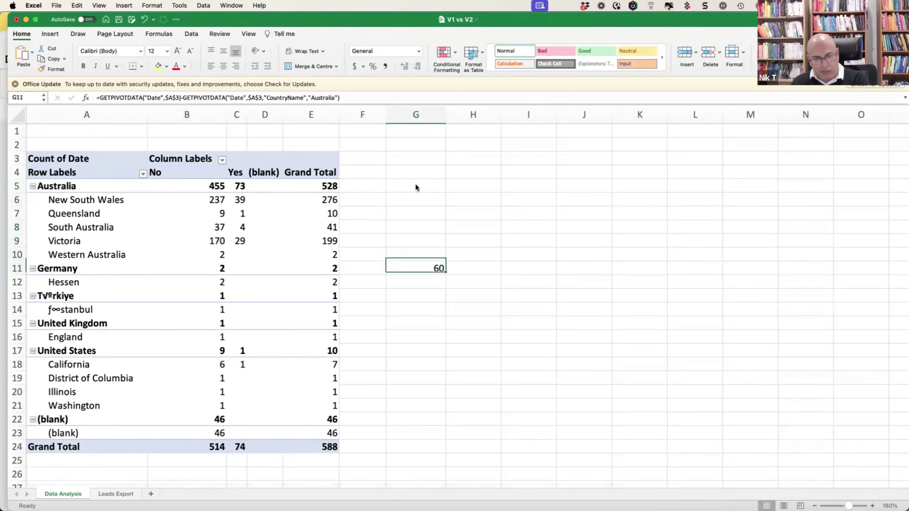
{"action": "key", "text": "Delete"}
{"action": "key", "text": "Up"}
{"action": "key", "text": "Up"}
{"action": "key", "text": "Up"}
{"action": "key", "text": "Up"}
{"action": "key", "text": "Up"}
{"action": "key", "text": "Up"}
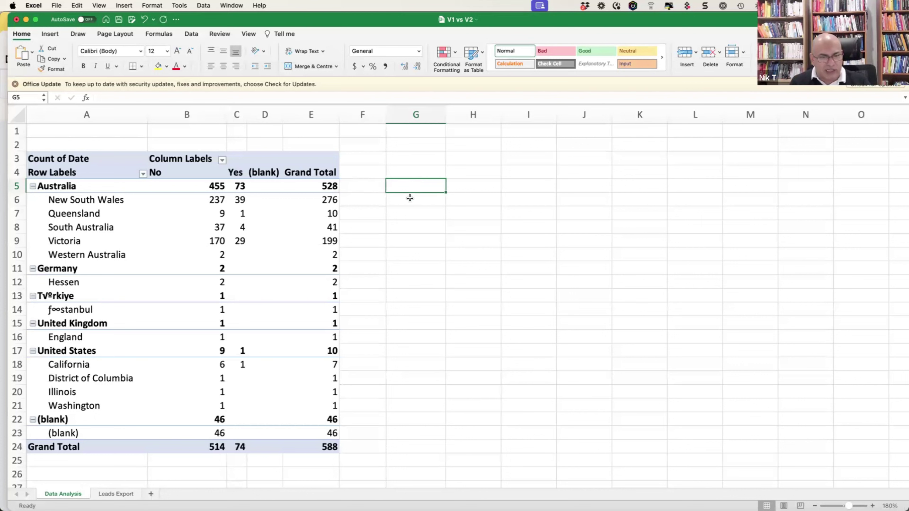
In cell G6, enter a formula dividing New South Wales' "Yes" count by its Grand Total in the pivot table.
{"action": "left_click", "coordinate": [410, 198]}
{"action": "type", "text": "="}
{"action": "key", "text": "Left"}
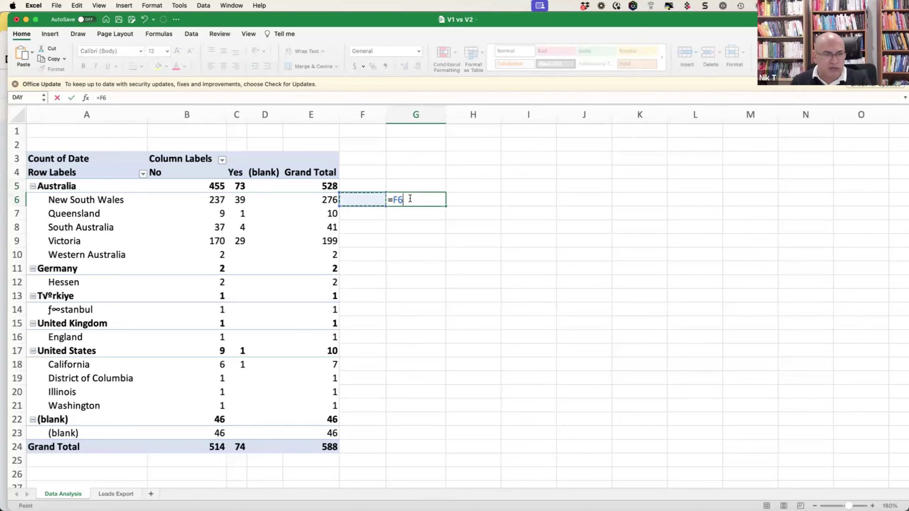
{"action": "key", "text": "Left"}
{"action": "key", "text": "Left"}
{"action": "key", "text": "Left"}
{"action": "type", "text": "/"}
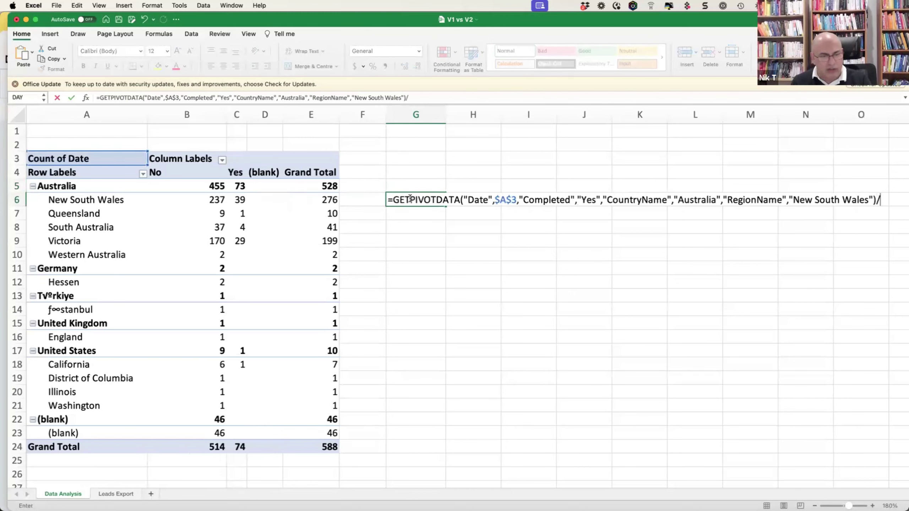
{"action": "key", "text": "Left"}
{"action": "key", "text": "Left"}
{"action": "key", "text": "Return"}
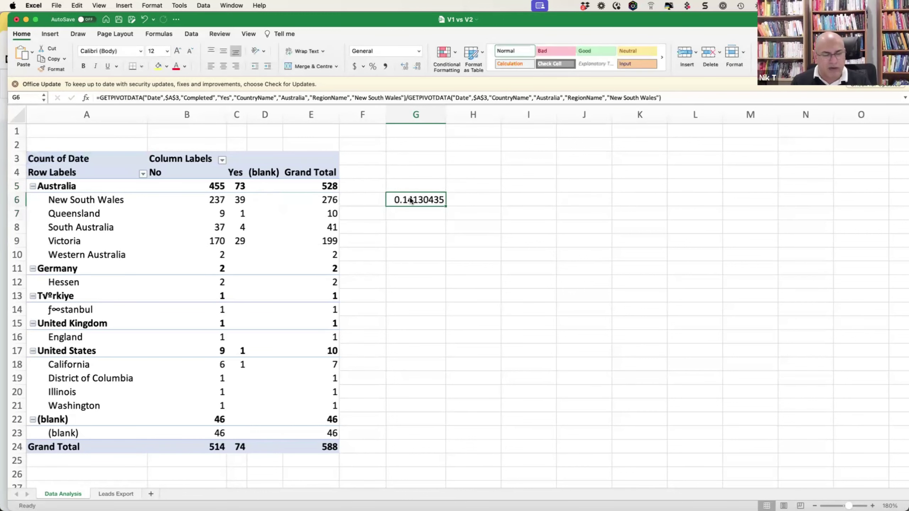
{"action": "key", "text": "Down"}
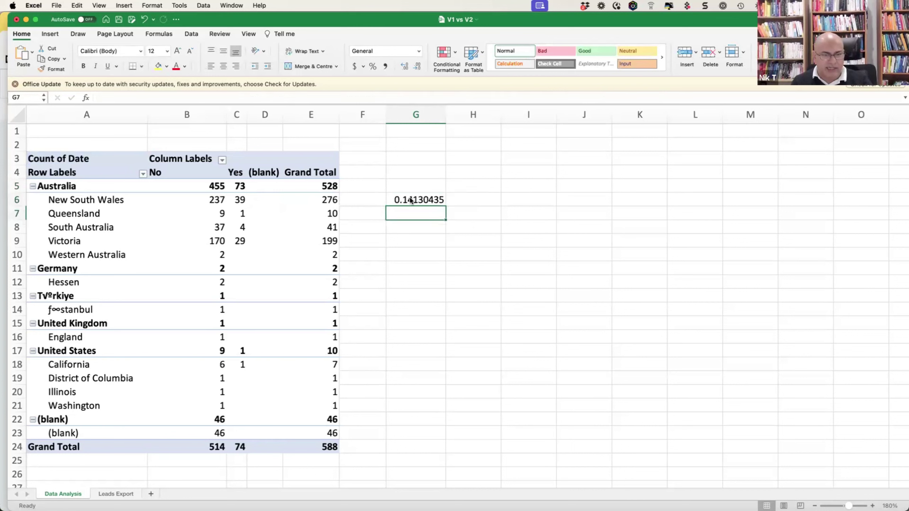
{"action": "key", "text": "Up"}
{"action": "key", "text": "Down"}
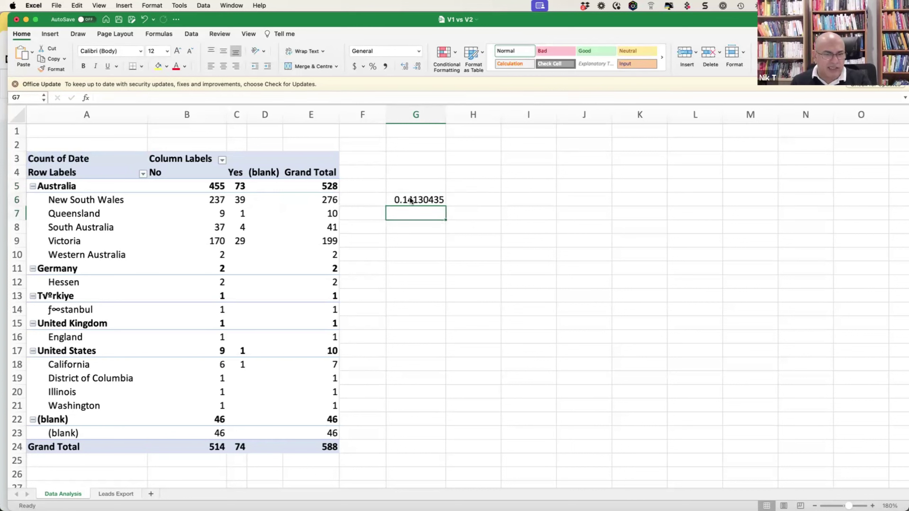
In cell G8, enter a formula dividing South Australia's "Yes" count by its Grand Total.
{"action": "key", "text": "Down"}
{"action": "type", "text": "="}
{"action": "key", "text": "Left"}
{"action": "key", "text": "Left"}
{"action": "key", "text": "Left"}
{"action": "key", "text": "Left"}
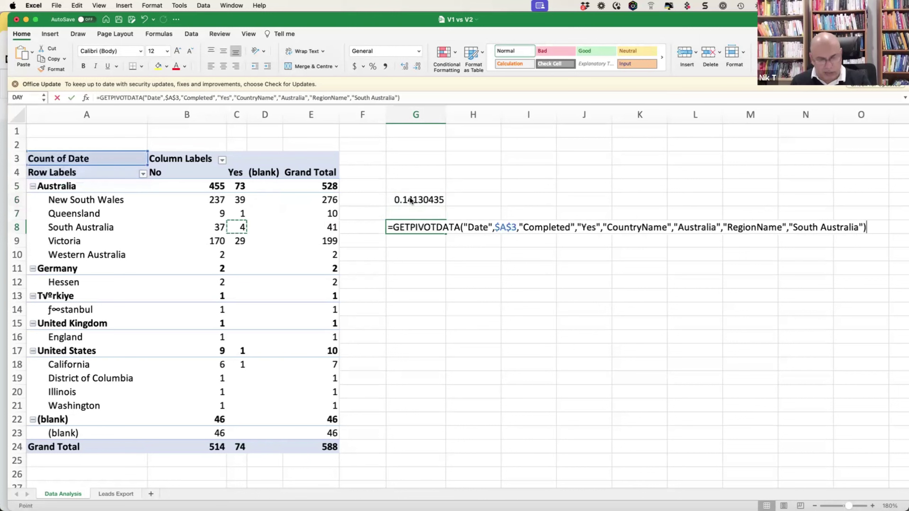
{"action": "type", "text": "/"}
{"action": "key", "text": "Left"}
{"action": "key", "text": "Left"}
{"action": "key", "text": "Return"}
{"action": "key", "text": "Up"}
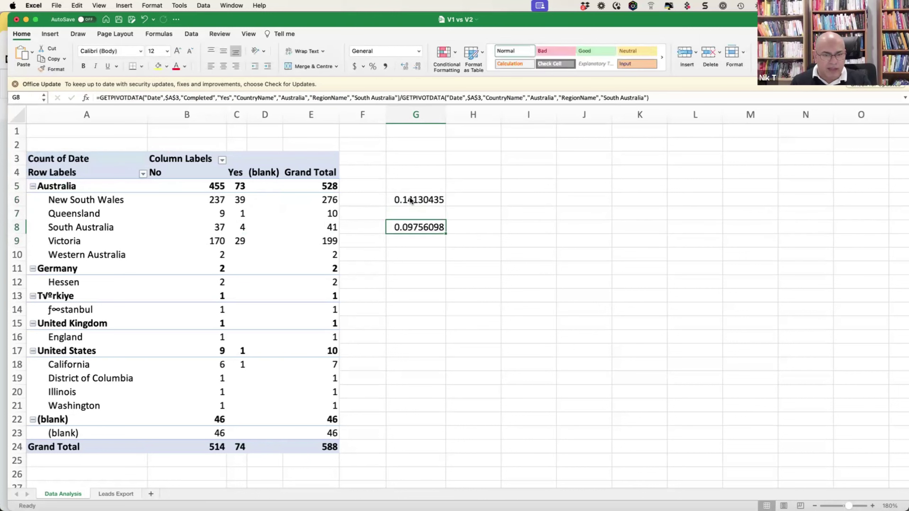
In cell G9, enter a formula dividing Victoria's "Yes" count by its Grand Total.
{"action": "key", "text": "Down"}
{"action": "type", "text": "="}
{"action": "key", "text": "Left"}
{"action": "key", "text": "Left"}
{"action": "key", "text": "Left"}
{"action": "key", "text": "Left"}
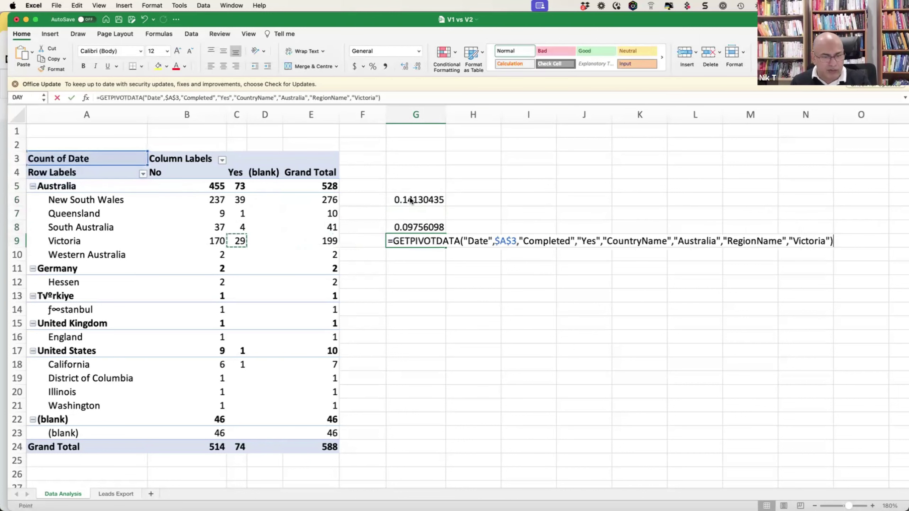
{"action": "type", "text": "/"}
{"action": "key", "text": "Left"}
{"action": "key", "text": "Left"}
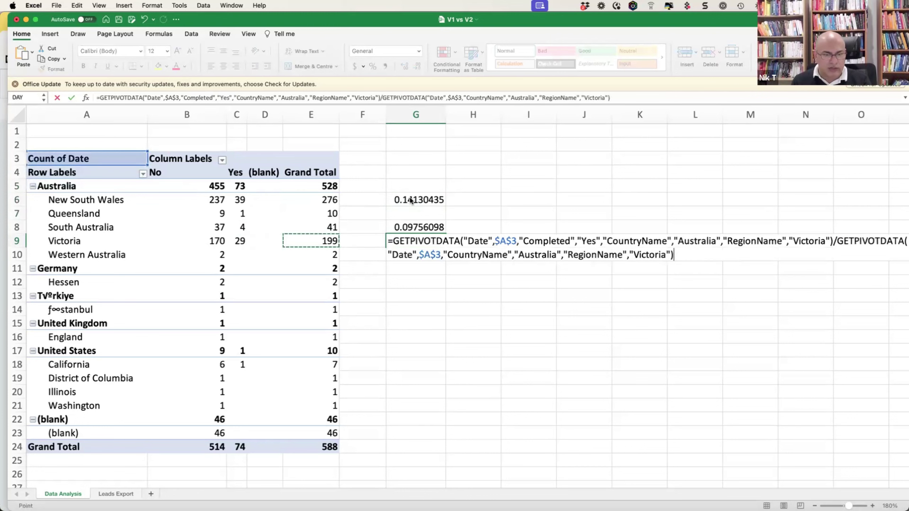
{"action": "key", "text": "Return"}
{"action": "key", "text": "Up"}
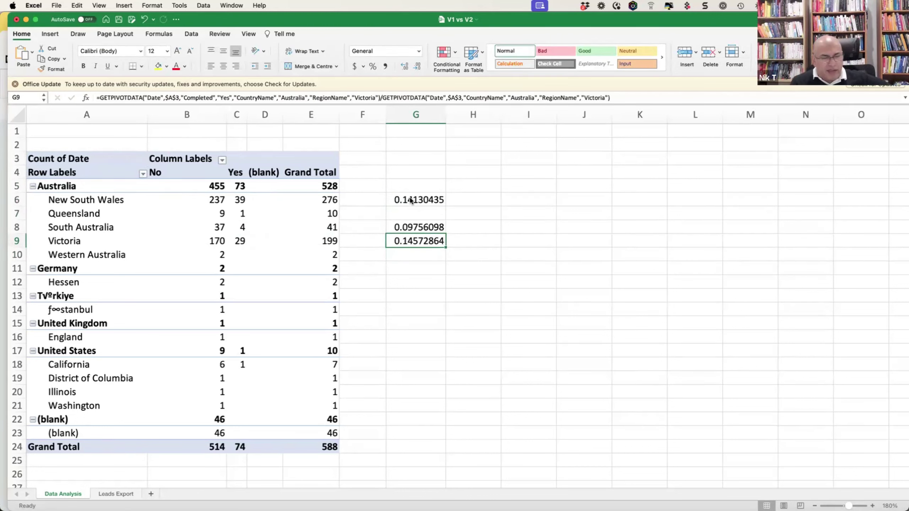
Examine Victoria's "Yes" count and Grand Total across its pivot table row.
{"action": "key", "text": "Left"}
{"action": "key", "text": "Left"}
{"action": "key", "text": "Left"}
{"action": "key", "text": "Left"}
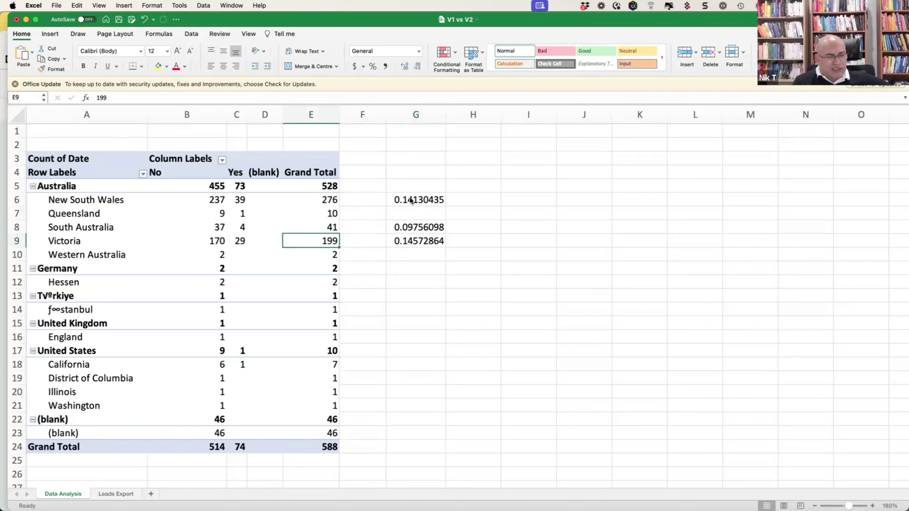
{"action": "key", "text": "Left"}
{"action": "key", "text": "Left"}
{"action": "key", "text": "Right"}
{"action": "key", "text": "Right"}
{"action": "key", "text": "Right"}
{"action": "key", "text": "Right"}
{"action": "key", "text": "Right"}
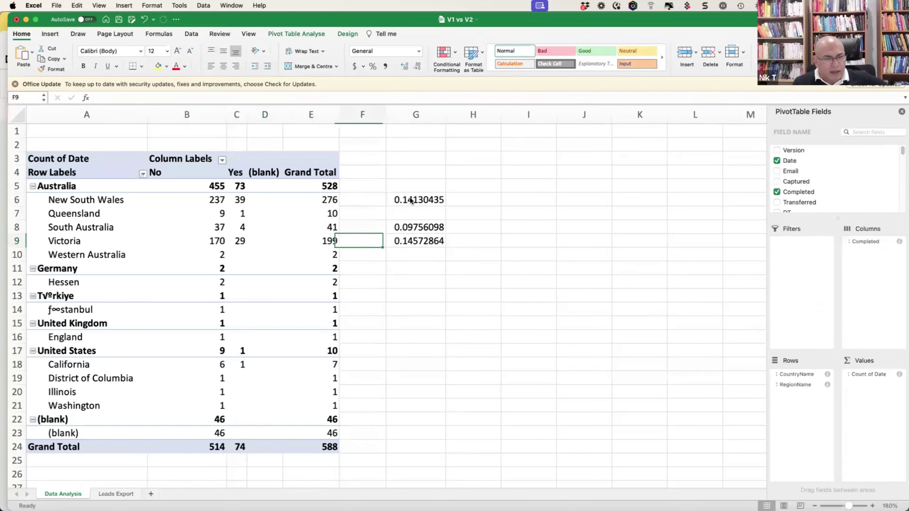
{"action": "key", "text": "Right"}
Examine Western Australia's completed counts and Grand Total across its pivot table row.
{"action": "key", "text": "Down"}
{"action": "key", "text": "Left"}
{"action": "key", "text": "Left"}
{"action": "key", "text": "Left"}
{"action": "key", "text": "Left"}
{"action": "key", "text": "Left"}
{"action": "key", "text": "Left"}
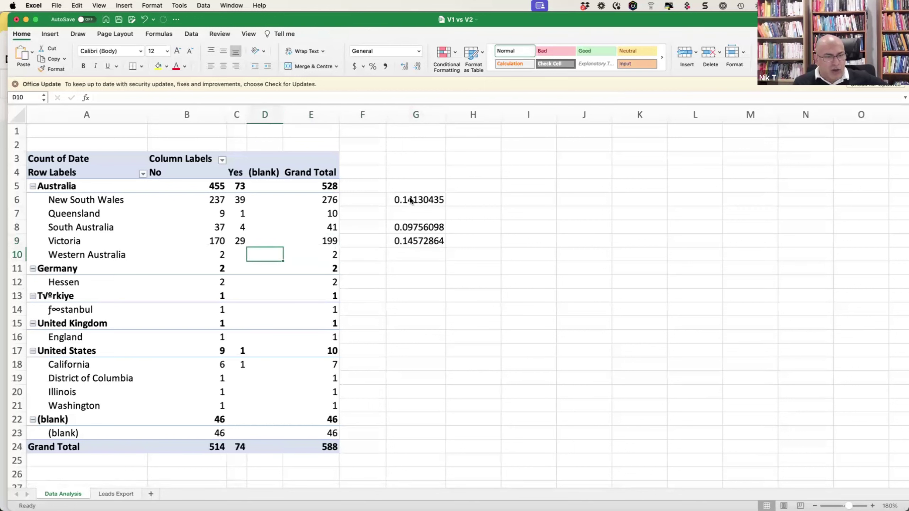
{"action": "key", "text": "Right"}
{"action": "key", "text": "Right"}
{"action": "key", "text": "Right"}
{"action": "key", "text": "Right"}
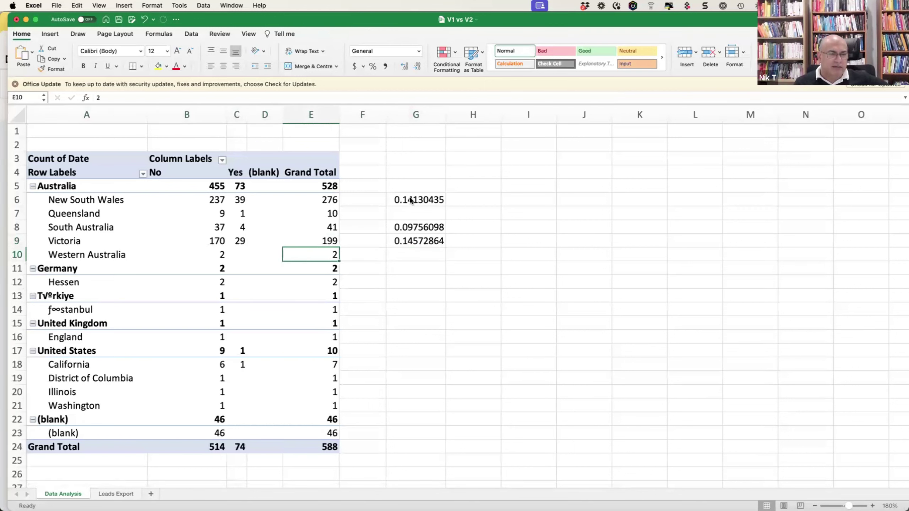
{"action": "key", "text": "Right"}
{"action": "key", "text": "Right"}
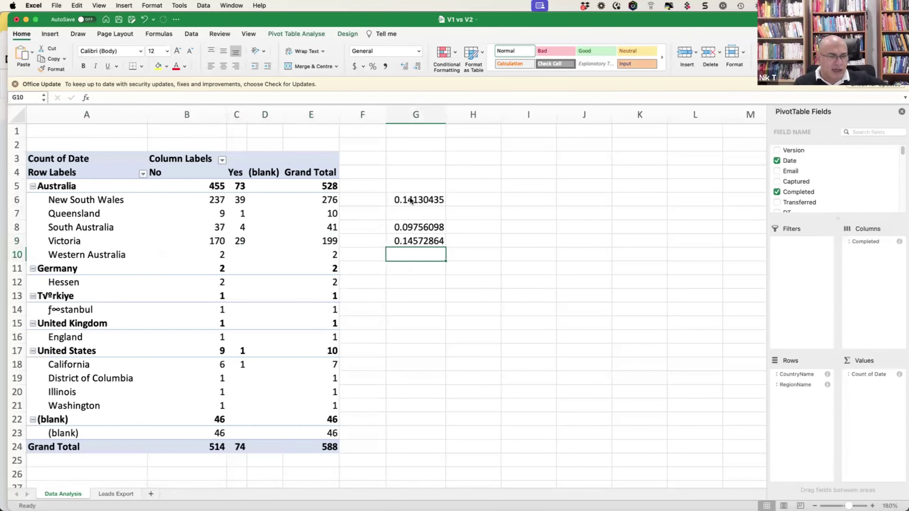
{"action": "key", "text": "Left"}
{"action": "key", "text": "Left"}
{"action": "key", "text": "Left"}
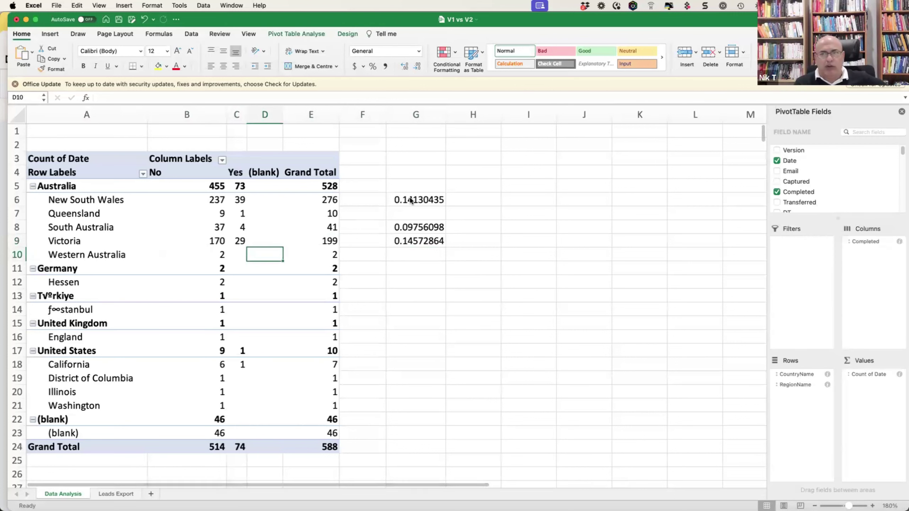
{"action": "key", "text": "Right"}
{"action": "key", "text": "Right"}
{"action": "key", "text": "Right"}
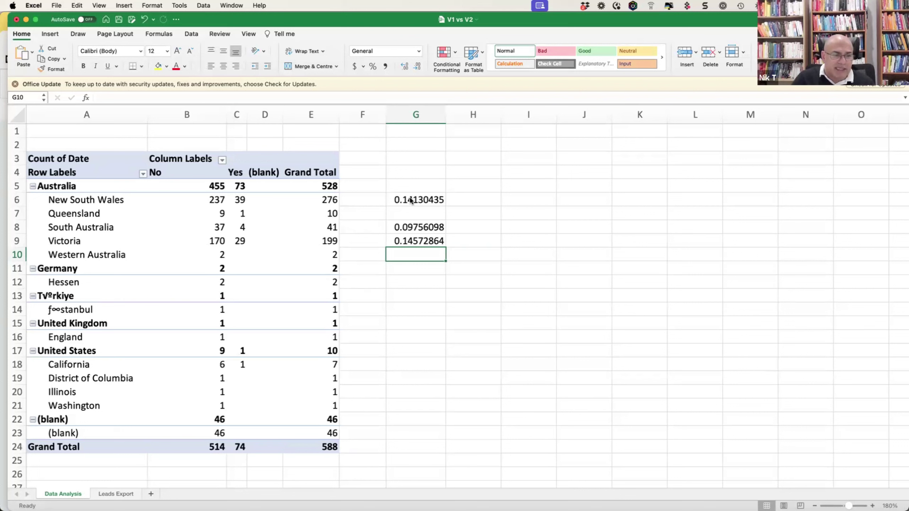
In cell F7, enter a formula dividing Queensland's Grand Total by Australia's Grand Total, and clear the cell again.
{"action": "key", "text": "Up"}
{"action": "key", "text": "Up"}
{"action": "key", "text": "Up"}
{"action": "key", "text": "Up"}
{"action": "key", "text": "Left"}
{"action": "key", "text": "Left"}
{"action": "key", "text": "Down"}
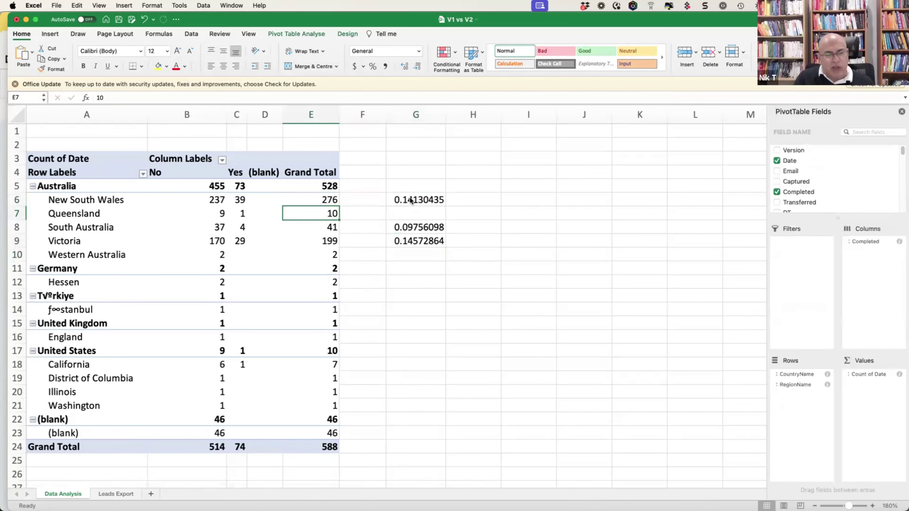
{"action": "key", "text": "Right"}
{"action": "key", "text": "Right"}
{"action": "key", "text": "Left"}
{"action": "key", "text": "Left"}
{"action": "key", "text": "Right"}
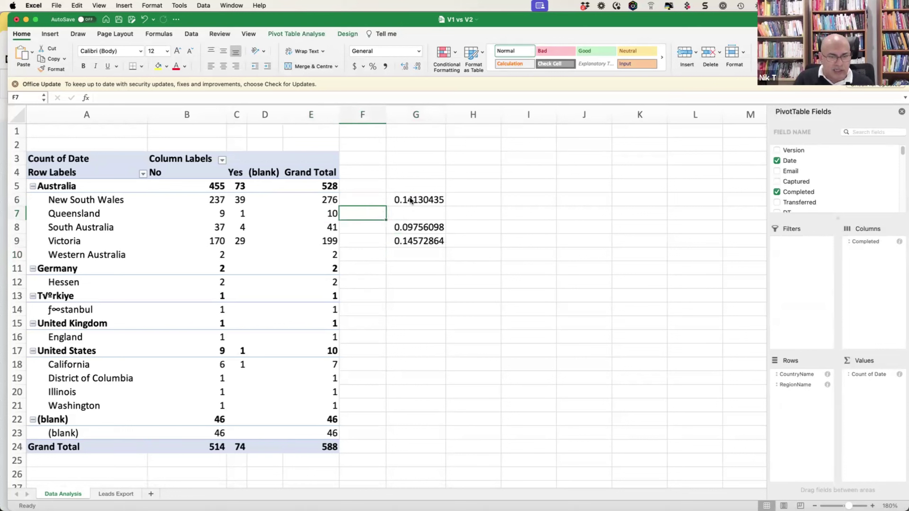
{"action": "type", "text": "="}
{"action": "key", "text": "Left"}
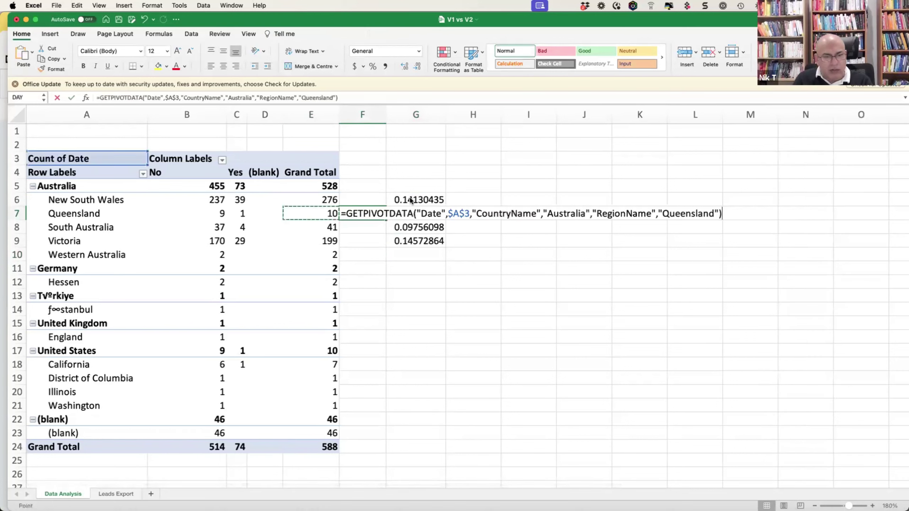
{"action": "type", "text": "/"}
{"action": "key", "text": "Up"}
{"action": "key", "text": "Up"}
{"action": "key", "text": "Left"}
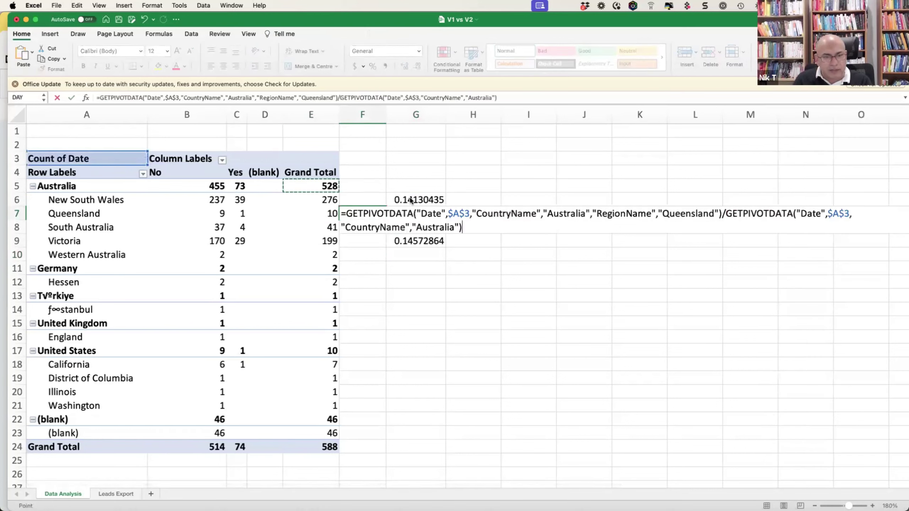
{"action": "key", "text": "Return"}
{"action": "key", "text": "Up"}
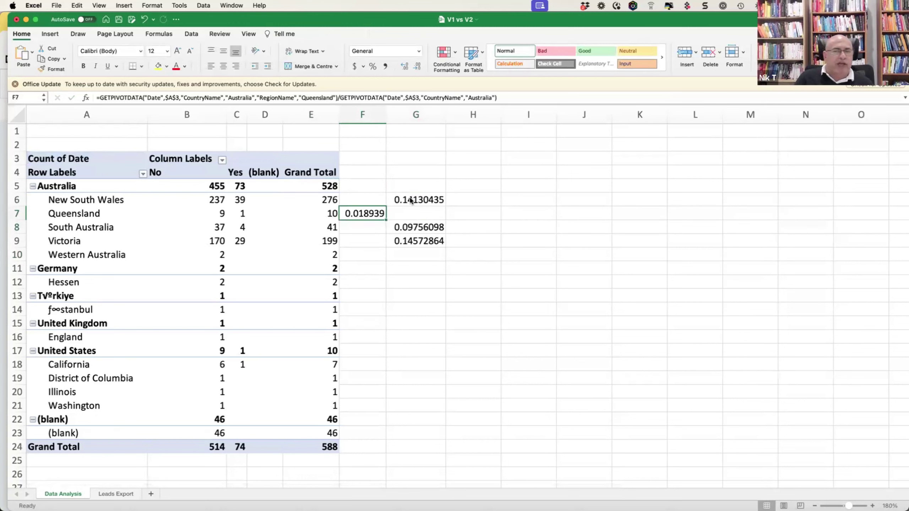
{"action": "key", "text": "BackSpace"}
{"action": "key", "text": "Return"}
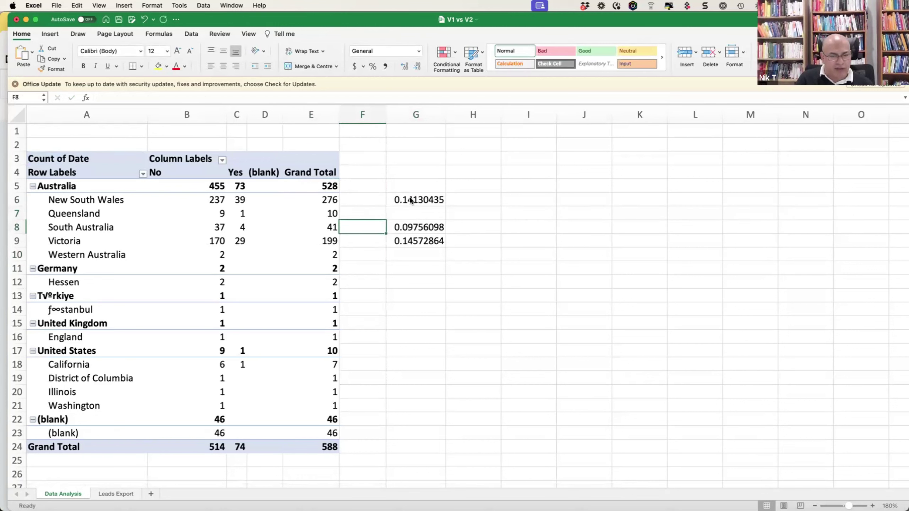
Examine Queensland's counts across its pivot table row, from the region label to the empty rate cell G7.
{"action": "key", "text": "Up"}
{"action": "key", "text": "Right"}
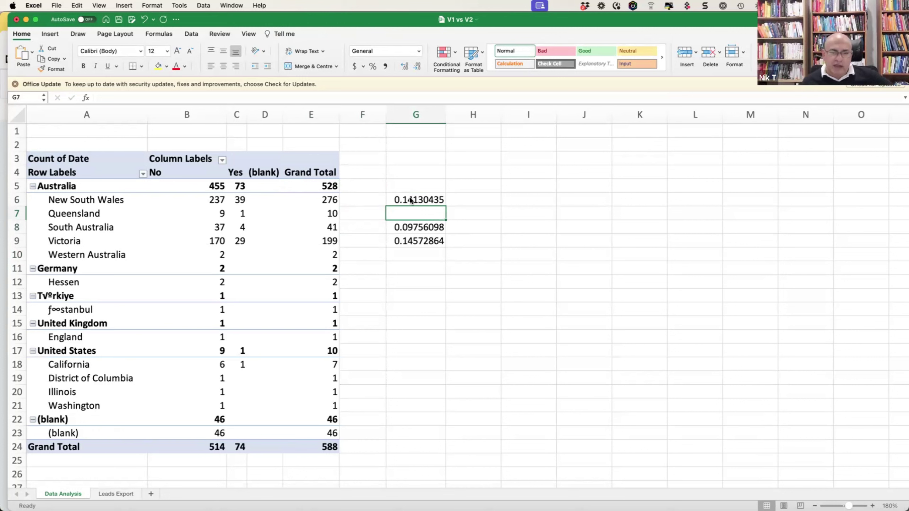
{"action": "key", "text": "Left"}
{"action": "key", "text": "Left"}
{"action": "key", "text": "Right"}
{"action": "key", "text": "Right"}
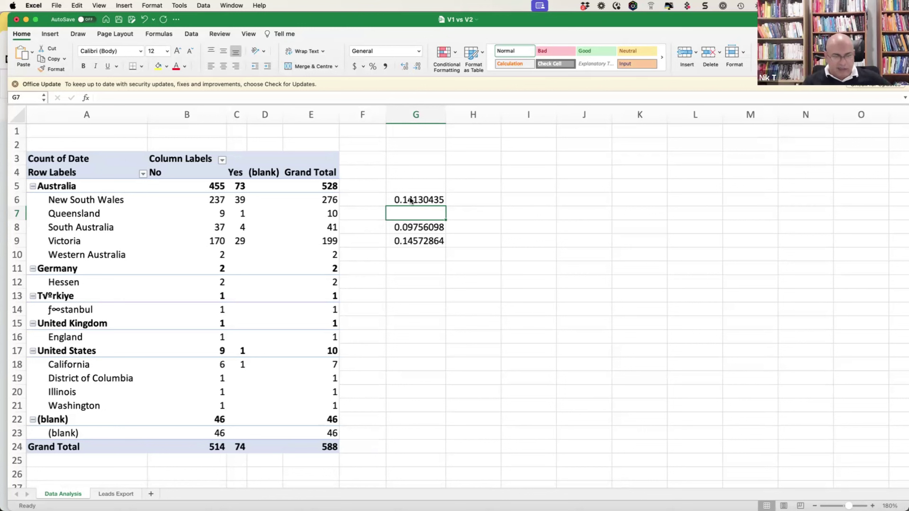
{"action": "key", "text": "Left"}
{"action": "key", "text": "Left"}
{"action": "key", "text": "Left"}
{"action": "key", "text": "Left"}
{"action": "key", "text": "Left"}
{"action": "key", "text": "Left"}
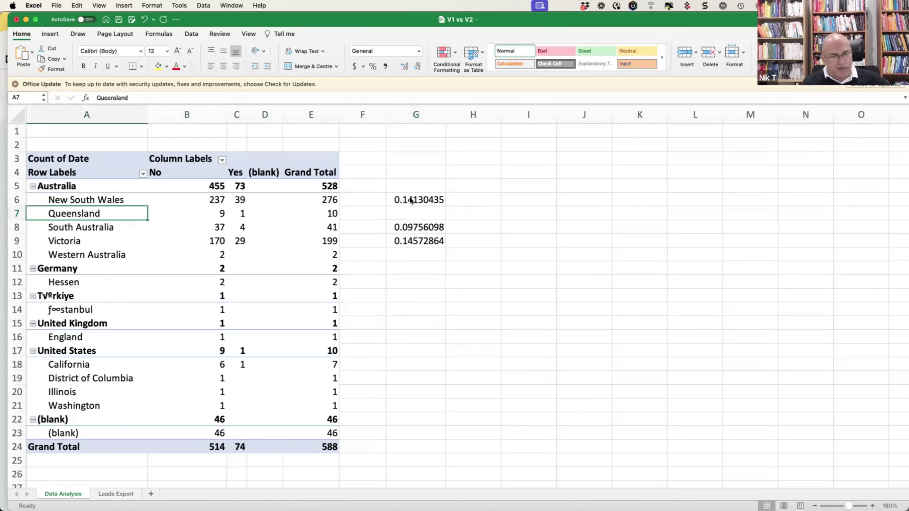
{"action": "key", "text": "Right"}
{"action": "key", "text": "Right"}
{"action": "key", "text": "Right"}
{"action": "key", "text": "Right"}
{"action": "key", "text": "Right"}
{"action": "key", "text": "Right"}
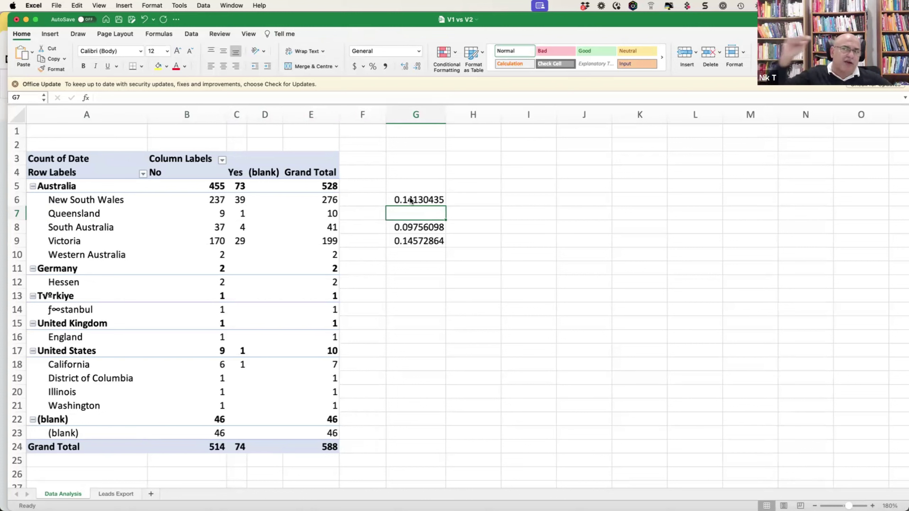
Compare the completion rates of New South Wales, South Australia and Victoria in cells G6 to G9.
{"action": "key", "text": "Up"}
{"action": "key", "text": "Down"}
{"action": "key", "text": "Down"}
{"action": "key", "text": "Down"}
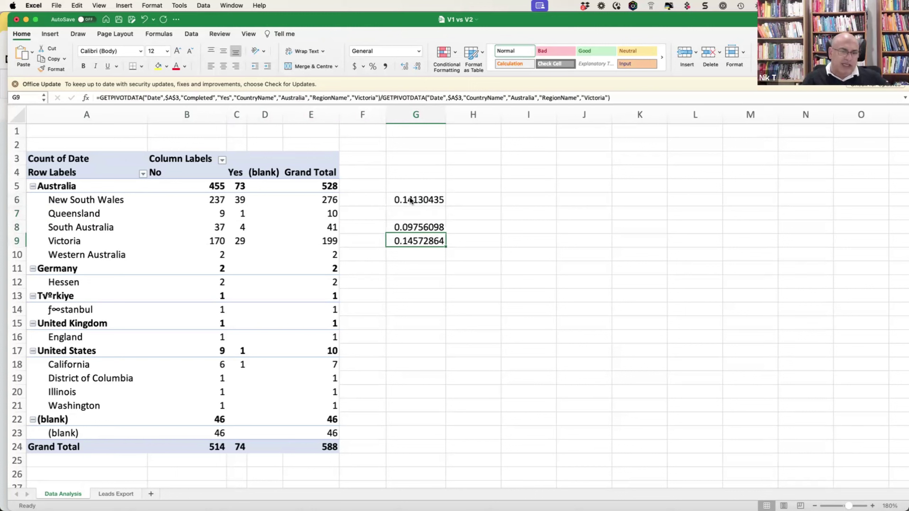
{"action": "key", "text": "Down"}
{"action": "key", "text": "Up"}
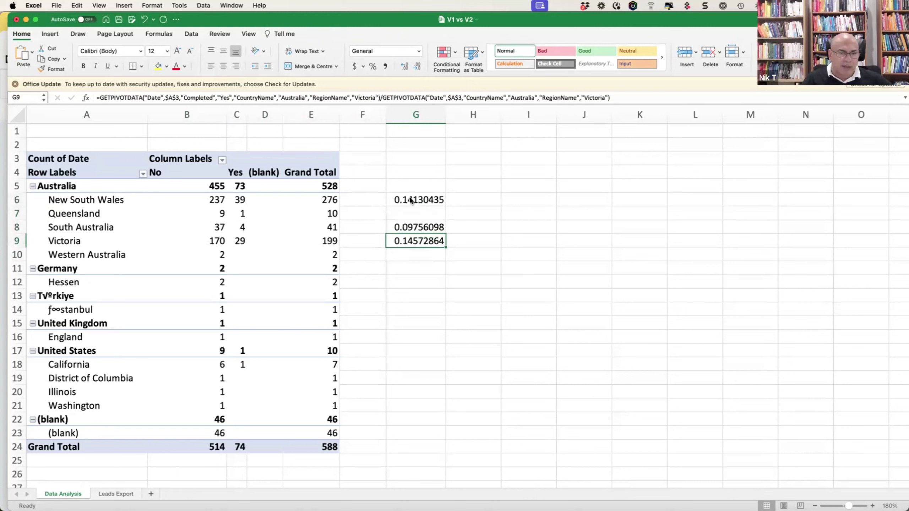
{"action": "key", "text": "Up"}
{"action": "key", "text": "Up"}
{"action": "key", "text": "Up"}
{"action": "key", "text": "Left"}
{"action": "key", "text": "Left"}
{"action": "key", "text": "Right"}
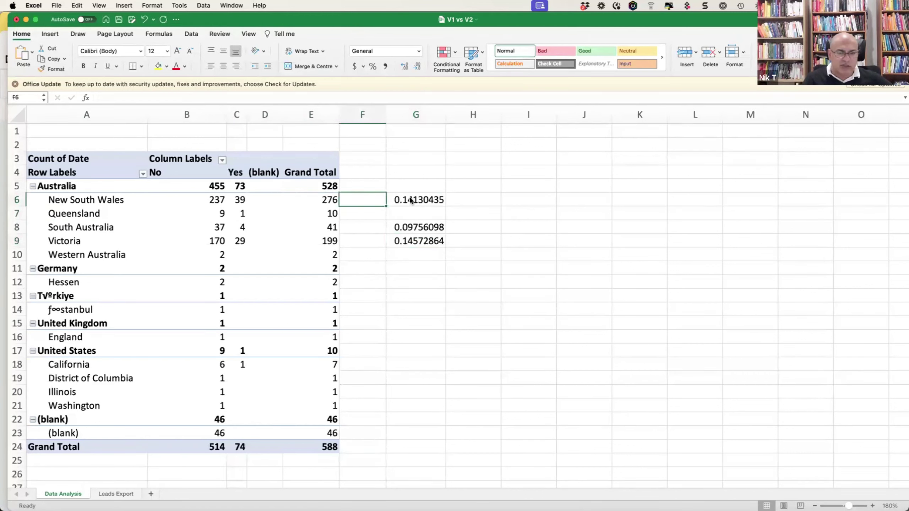
{"action": "key", "text": "Right"}
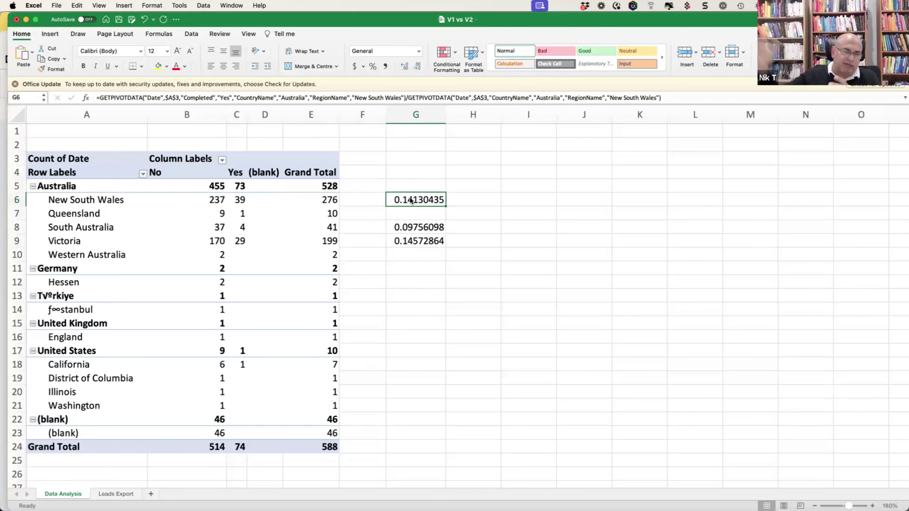
Remove CountryName from the pivot table's rows, keeping only RegionName.
{"action": "left_click", "coordinate": [184, 244]}
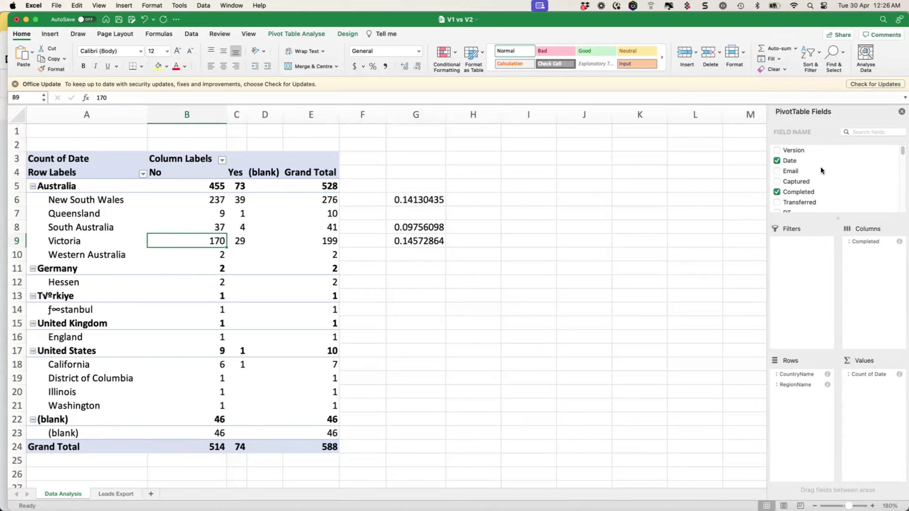
{"action": "scroll", "coordinate": [823, 170], "scroll_direction": "down", "scroll_amount": 3}
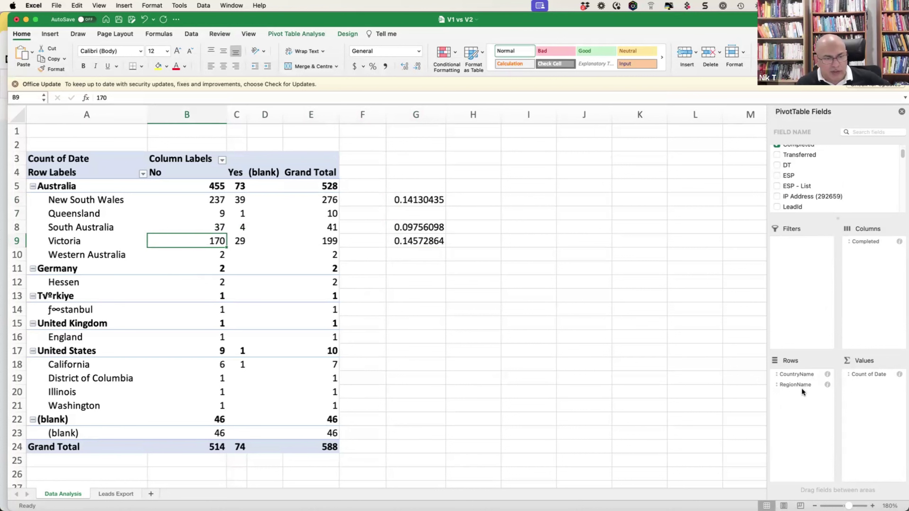
{"action": "left_click_drag", "start_coordinate": [799, 371], "coordinate": [823, 186]}
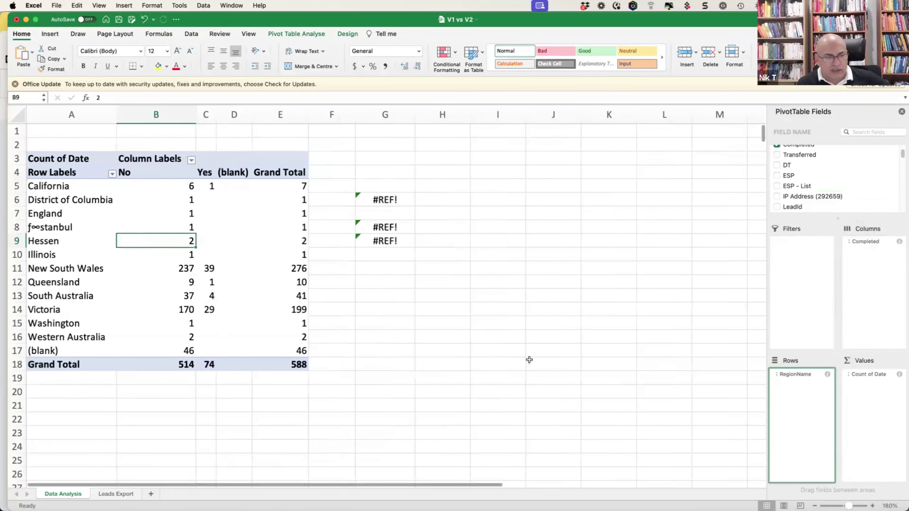
Replace RegionName with Brand in the pivot table's rows.
{"action": "scroll", "coordinate": [837, 185], "scroll_direction": "down", "scroll_amount": 1}
{"action": "scroll", "coordinate": [852, 189], "scroll_direction": "down", "scroll_amount": 2}
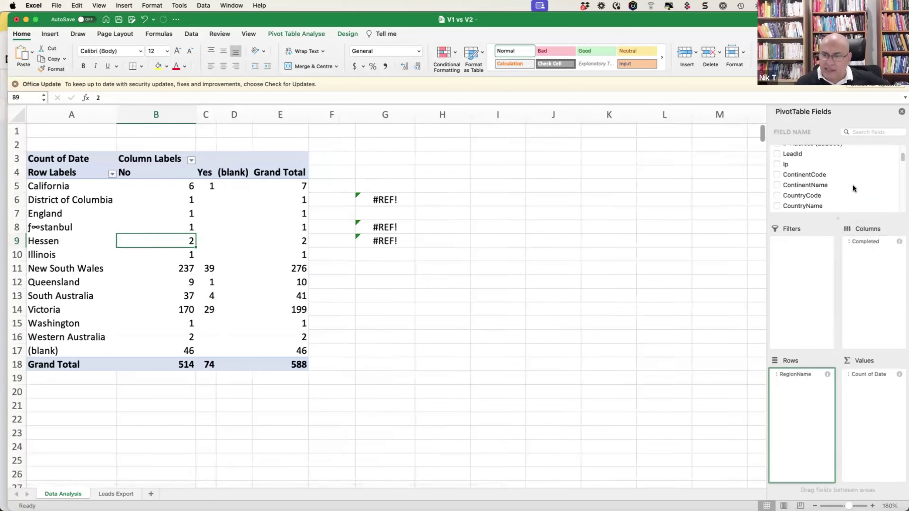
{"action": "scroll", "coordinate": [850, 179], "scroll_direction": "down", "scroll_amount": 3}
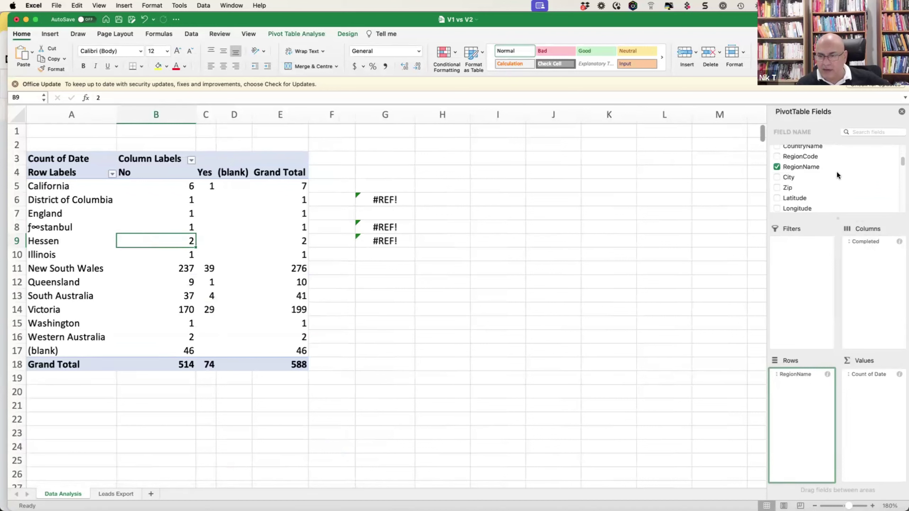
{"action": "scroll", "coordinate": [837, 175], "scroll_direction": "down", "scroll_amount": 4}
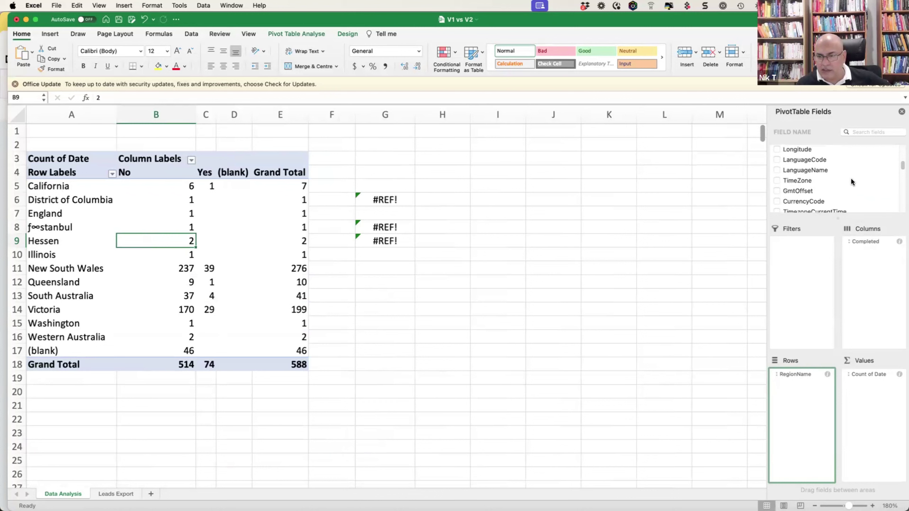
{"action": "scroll", "coordinate": [850, 179], "scroll_direction": "down", "scroll_amount": 2}
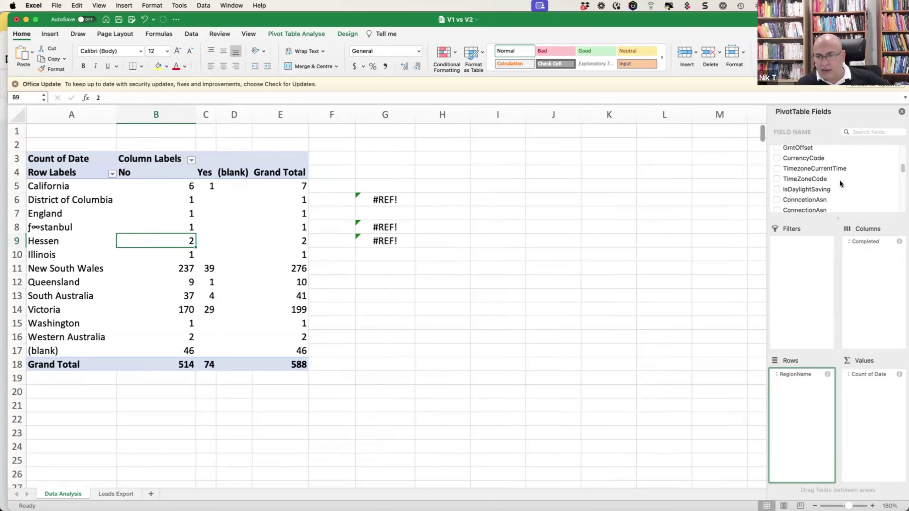
{"action": "scroll", "coordinate": [837, 179], "scroll_direction": "down", "scroll_amount": 2}
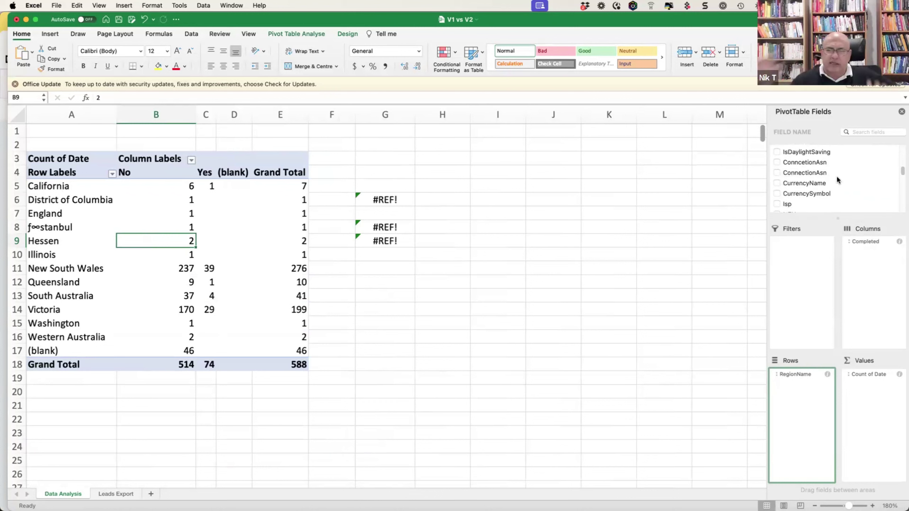
{"action": "scroll", "coordinate": [823, 178], "scroll_direction": "down", "scroll_amount": 5}
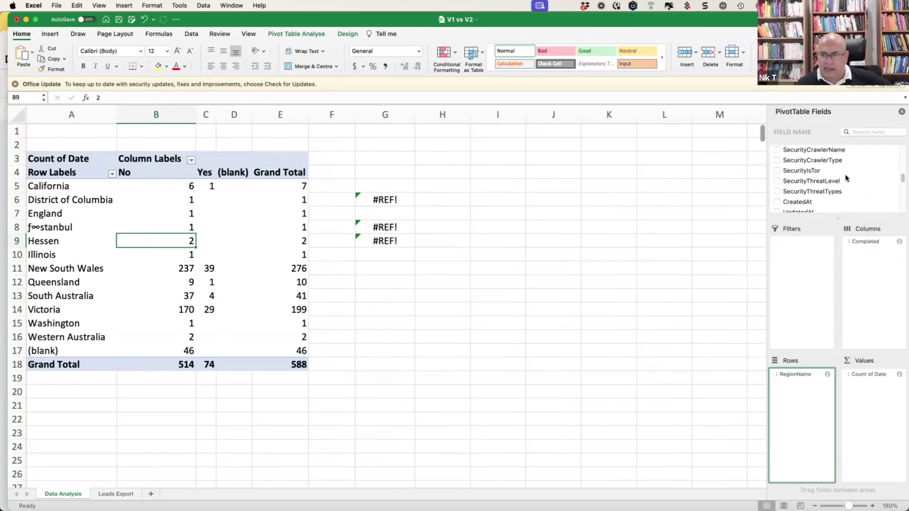
{"action": "scroll", "coordinate": [843, 181], "scroll_direction": "down", "scroll_amount": 1}
{"action": "scroll", "coordinate": [835, 179], "scroll_direction": "down", "scroll_amount": 3}
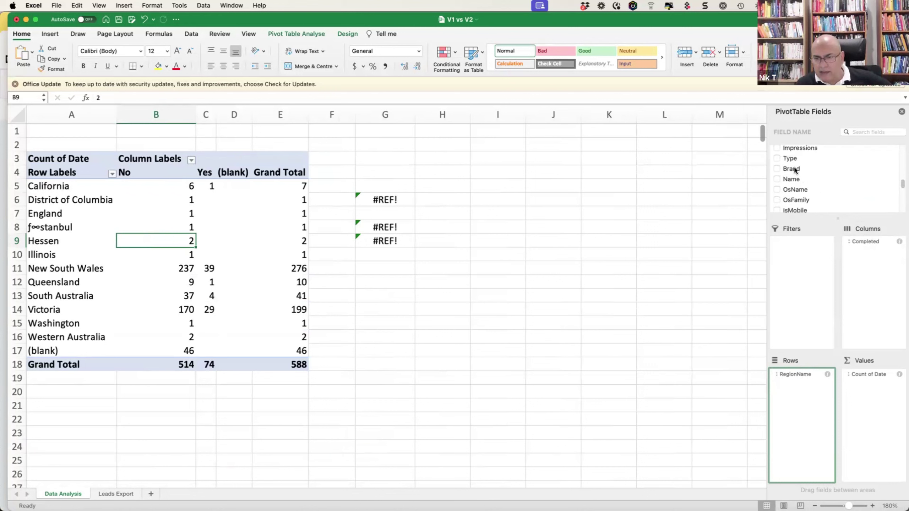
{"action": "left_click_drag", "start_coordinate": [791, 169], "coordinate": [807, 373]}
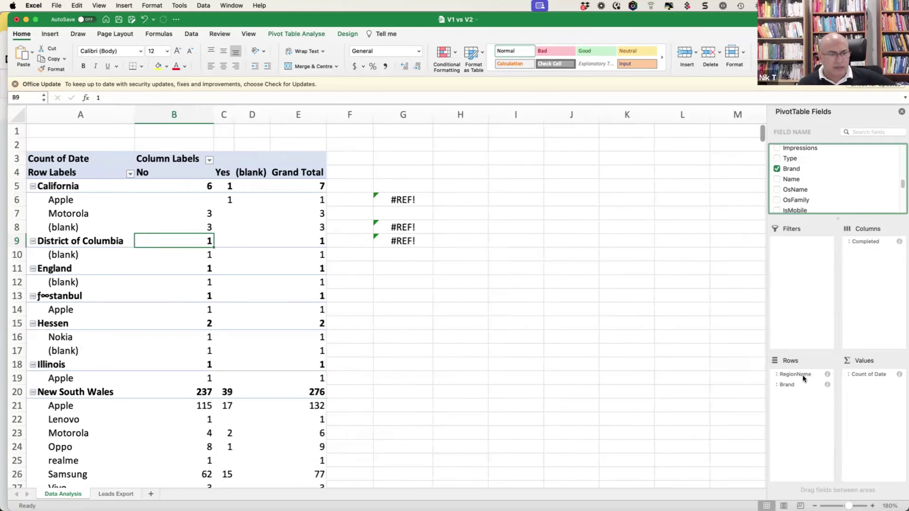
{"action": "left_click_drag", "start_coordinate": [802, 375], "coordinate": [817, 200]}
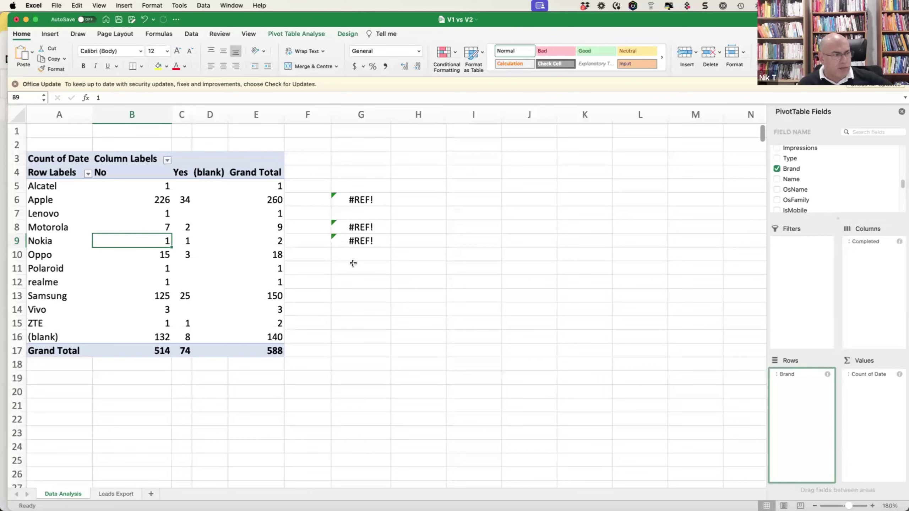
Clear the broken completion rate formulas from cells G6, G8 and G9.
{"action": "left_click", "coordinate": [361, 204]}
{"action": "key", "text": "Delete"}
{"action": "key", "text": "Down"}
{"action": "key", "text": "Down"}
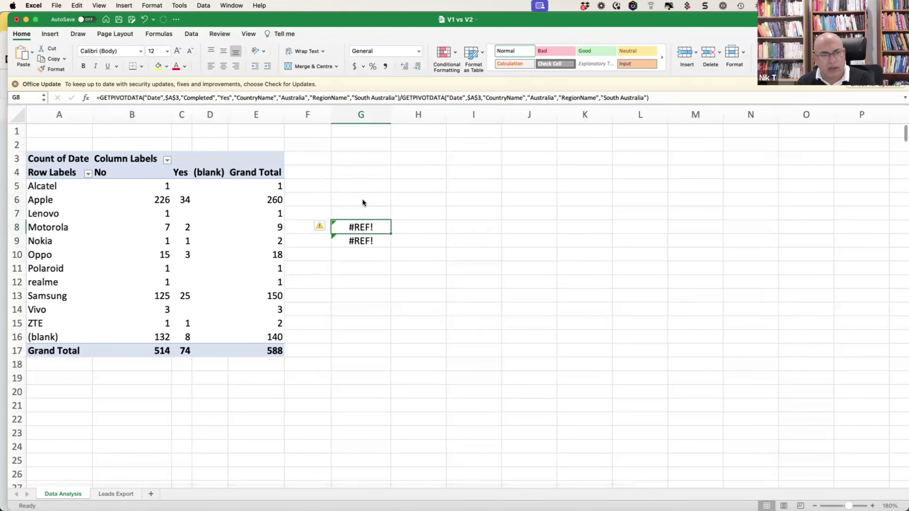
{"action": "key", "text": "Delete"}
{"action": "key", "text": "Down"}
{"action": "key", "text": "Delete"}
{"action": "key", "text": "Up"}
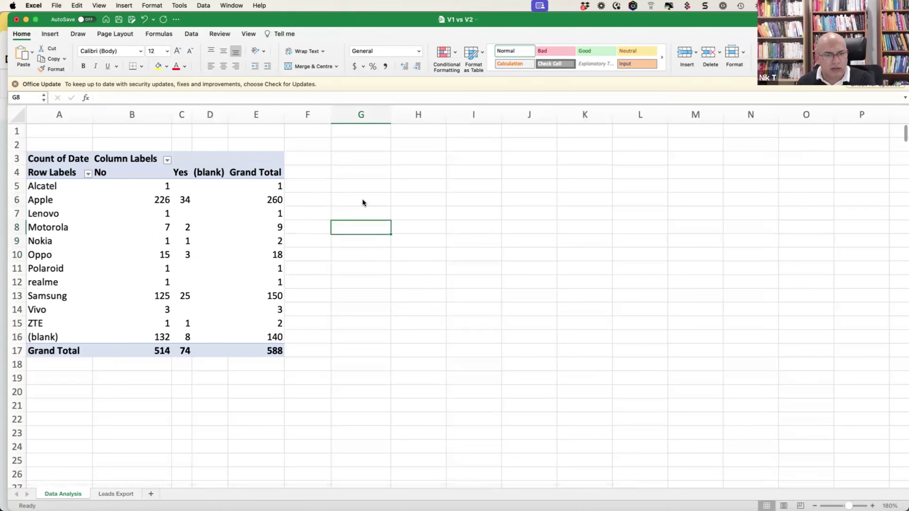
Compare the completed, not completed and total lead counts across the phone brands in the pivot table, including Apple, Oppo and Samsung.
{"action": "key", "text": "Up"}
{"action": "key", "text": "Up"}
{"action": "key", "text": "Left"}
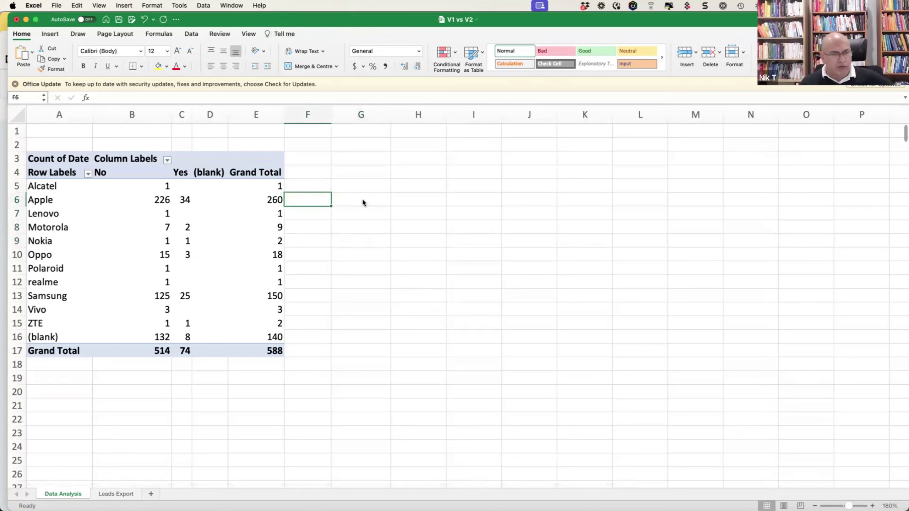
{"action": "key", "text": "Down"}
{"action": "key", "text": "Down"}
{"action": "key", "text": "Down"}
{"action": "key", "text": "Down"}
{"action": "key", "text": "Down"}
{"action": "key", "text": "Down"}
{"action": "key", "text": "Down"}
{"action": "key", "text": "Down"}
{"action": "key", "text": "Down"}
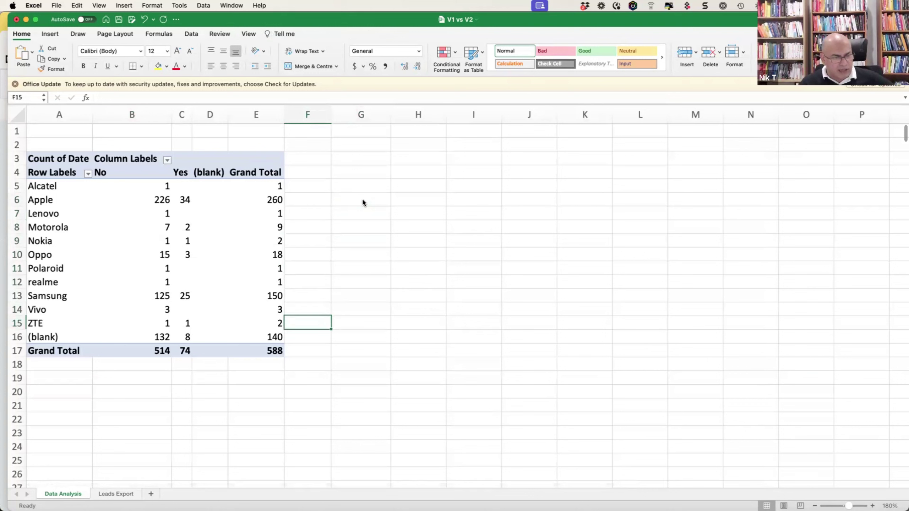
{"action": "key", "text": "Down"}
{"action": "key", "text": "Down"}
{"action": "key", "text": "Up"}
{"action": "key", "text": "Up"}
{"action": "key", "text": "Up"}
{"action": "key", "text": "Up"}
{"action": "key", "text": "Up"}
{"action": "key", "text": "Up"}
{"action": "key", "text": "Up"}
{"action": "key", "text": "Up"}
{"action": "key", "text": "Up"}
{"action": "key", "text": "Up"}
{"action": "key", "text": "Up"}
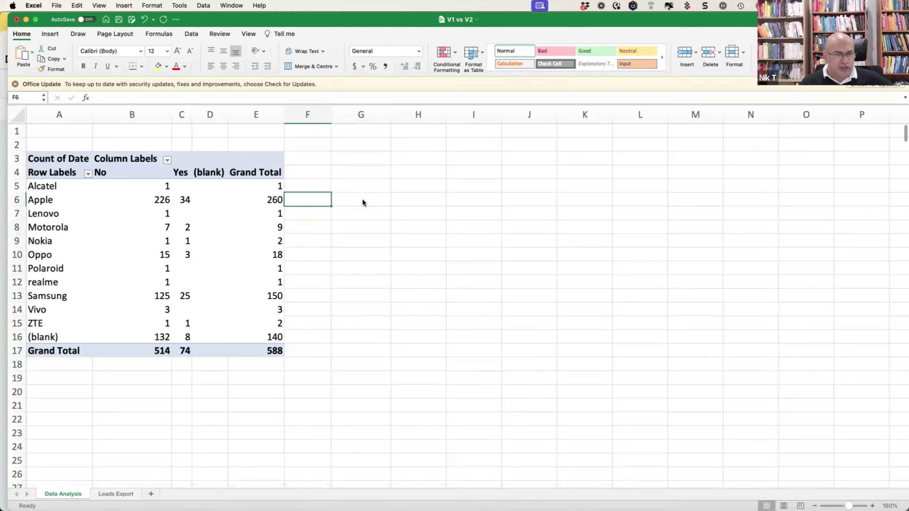
{"action": "key", "text": "Down"}
{"action": "key", "text": "Down"}
{"action": "key", "text": "Down"}
{"action": "key", "text": "Down"}
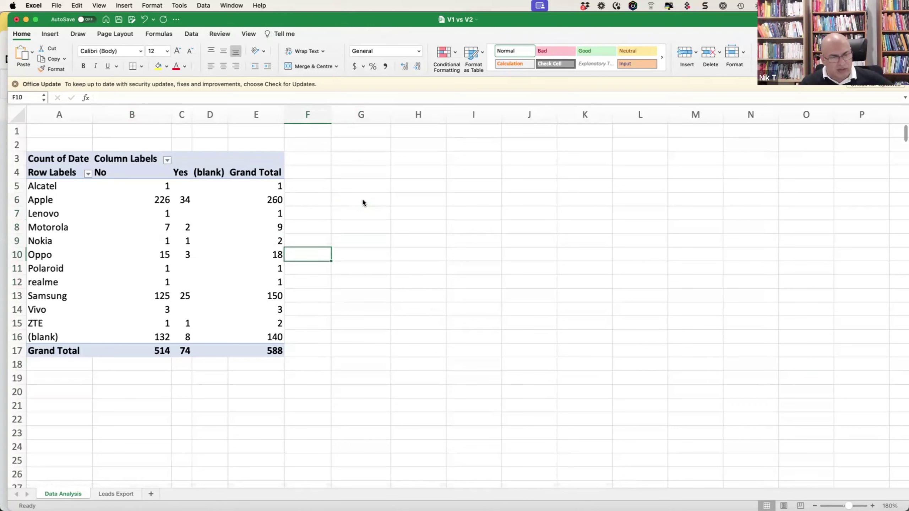
{"action": "key", "text": "Up"}
{"action": "key", "text": "Up"}
{"action": "key", "text": "Up"}
{"action": "key", "text": "Up"}
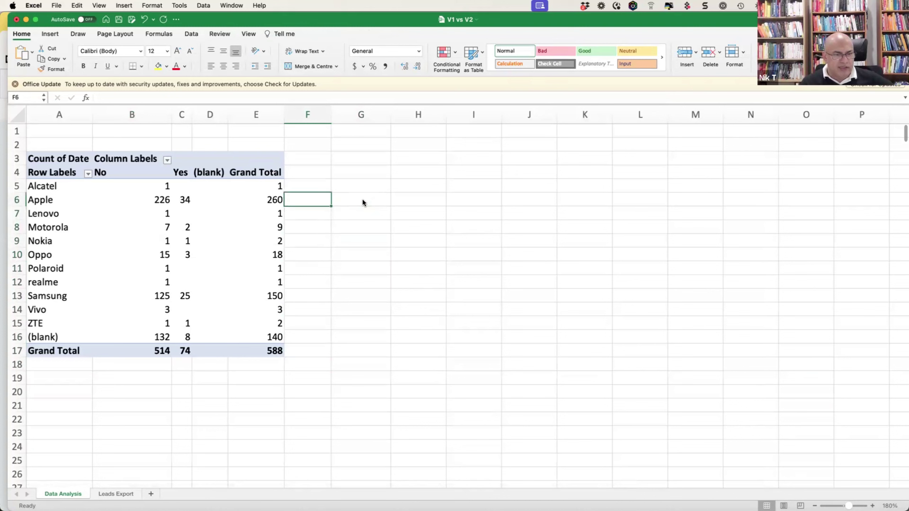
{"action": "key", "text": "Down"}
{"action": "key", "text": "Down"}
{"action": "key", "text": "Down"}
{"action": "key", "text": "Down"}
{"action": "key", "text": "Down"}
{"action": "key", "text": "Down"}
{"action": "key", "text": "Down"}
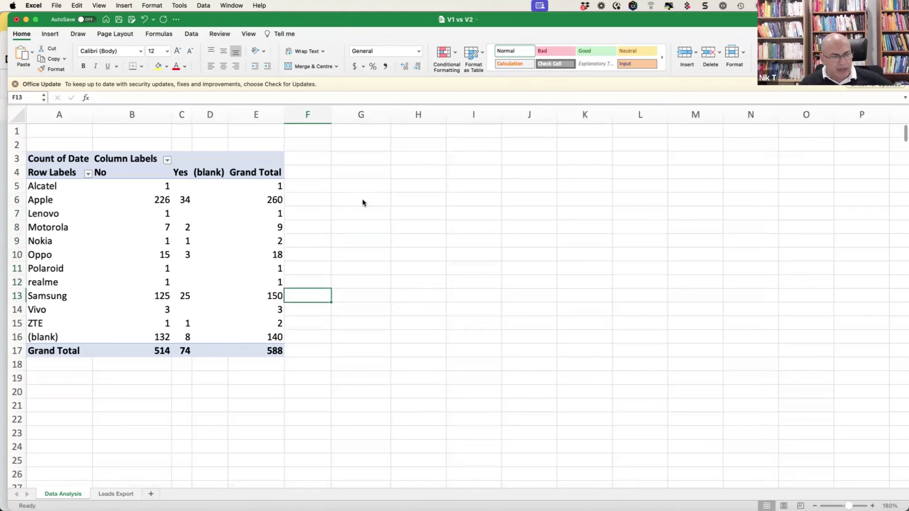
{"action": "key", "text": "Down"}
{"action": "key", "text": "Down"}
{"action": "key", "text": "Down"}
{"action": "key", "text": "Up"}
{"action": "key", "text": "Up"}
{"action": "key", "text": "Up"}
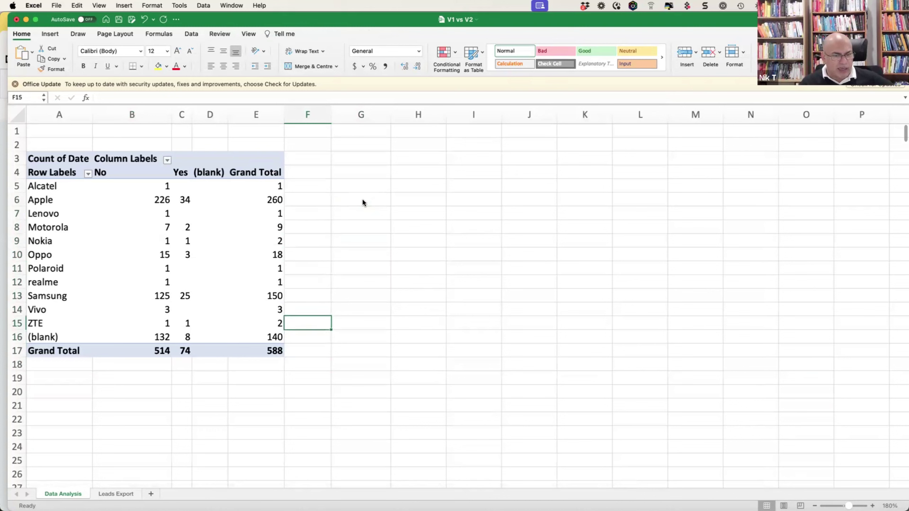
{"action": "key", "text": "Up"}
{"action": "key", "text": "Up"}
{"action": "key", "text": "Up"}
{"action": "key", "text": "Up"}
{"action": "key", "text": "Up"}
{"action": "key", "text": "Up"}
{"action": "key", "text": "Down"}
{"action": "key", "text": "Down"}
{"action": "key", "text": "Down"}
{"action": "key", "text": "Down"}
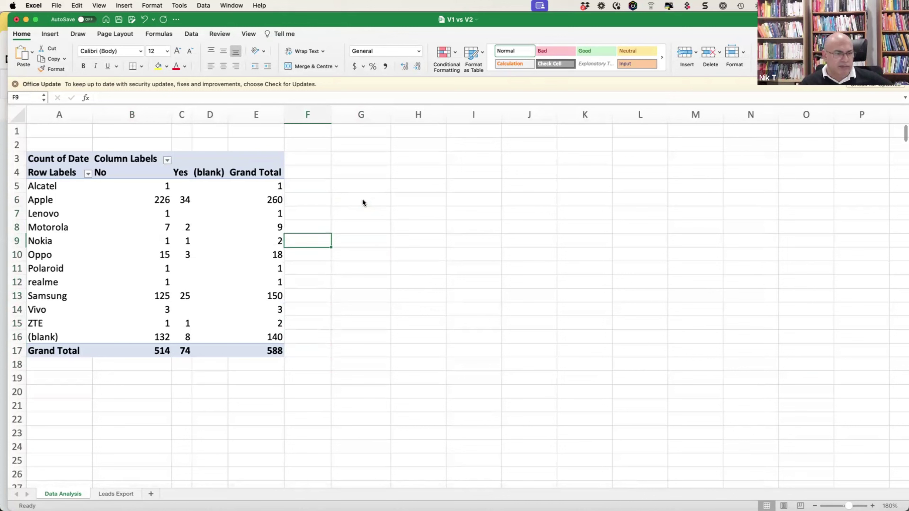
{"action": "key", "text": "Up"}
{"action": "key", "text": "Up"}
{"action": "key", "text": "Up"}
{"action": "key", "text": "Up"}
{"action": "key", "text": "Up"}
{"action": "key", "text": "Up"}
{"action": "key", "text": "Down"}
{"action": "key", "text": "Down"}
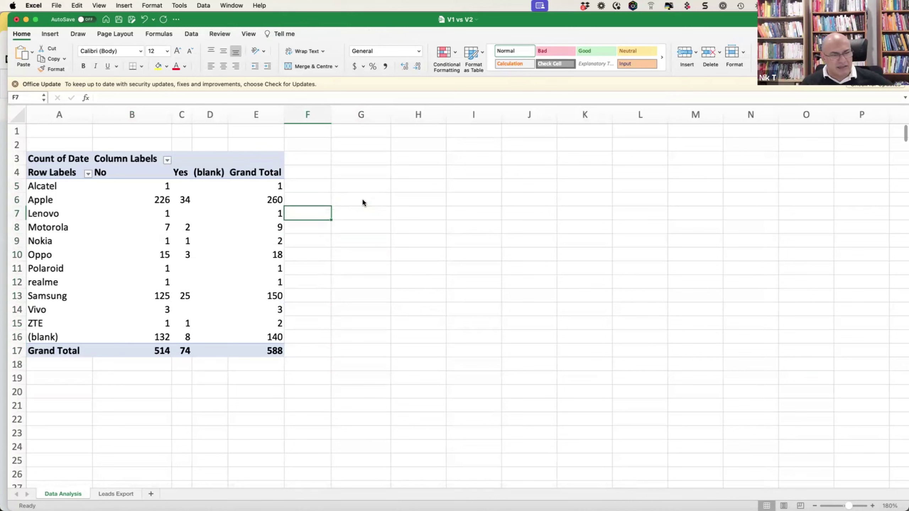
In cell F6, enter a formula dividing Apple's completed Yes count by its Grand Total.
{"action": "key", "text": "Up"}
{"action": "type", "text": "="}
{"action": "key", "text": "Left"}
{"action": "key", "text": "Left"}
{"action": "key", "text": "Left"}
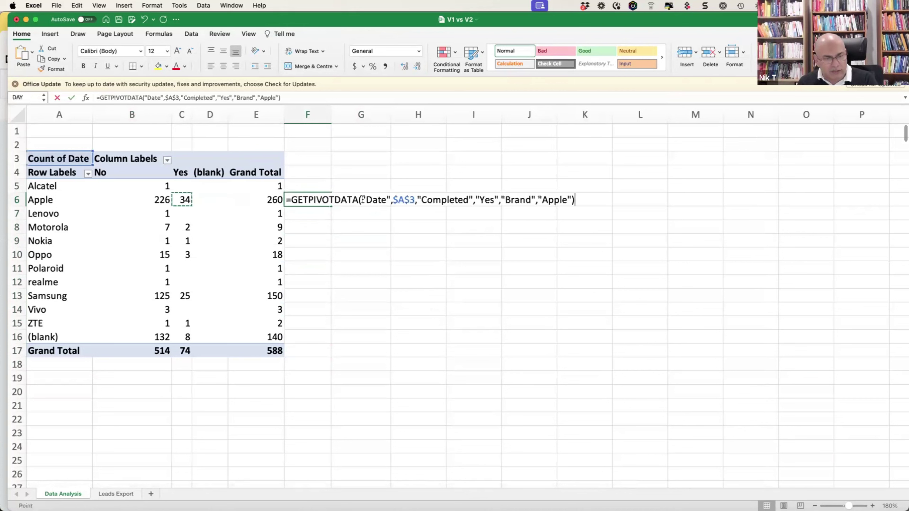
{"action": "type", "text": "/"}
{"action": "key", "text": "Left"}
{"action": "key", "text": "Return"}
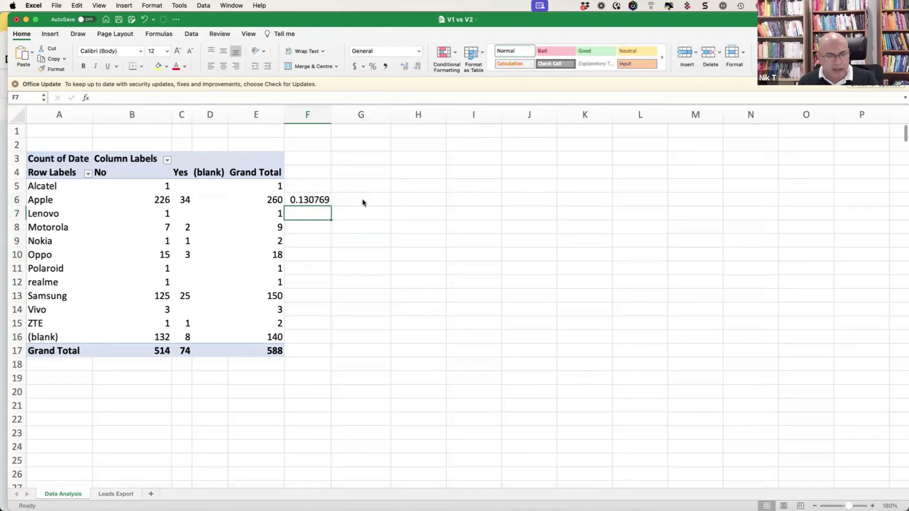
In cell F13, enter a formula dividing Samsung's completed Yes count by its Grand Total.
{"action": "key", "text": "Down"}
{"action": "key", "text": "Down"}
{"action": "key", "text": "Down"}
{"action": "key", "text": "Down"}
{"action": "key", "text": "Down"}
{"action": "key", "text": "Down"}
{"action": "type", "text": "="}
{"action": "key", "text": "Left"}
{"action": "key", "text": "Left"}
{"action": "key", "text": "Left"}
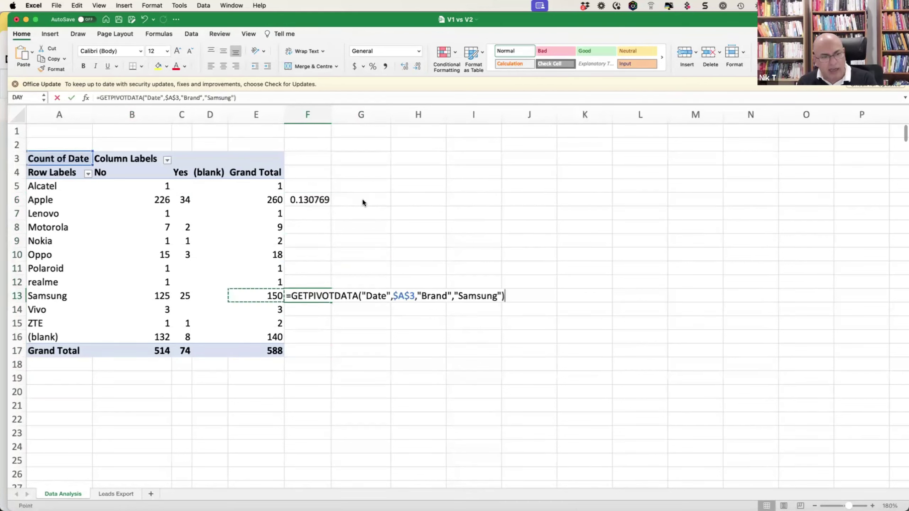
{"action": "type", "text": "/"}
{"action": "key", "text": "Left"}
{"action": "key", "text": "Return"}
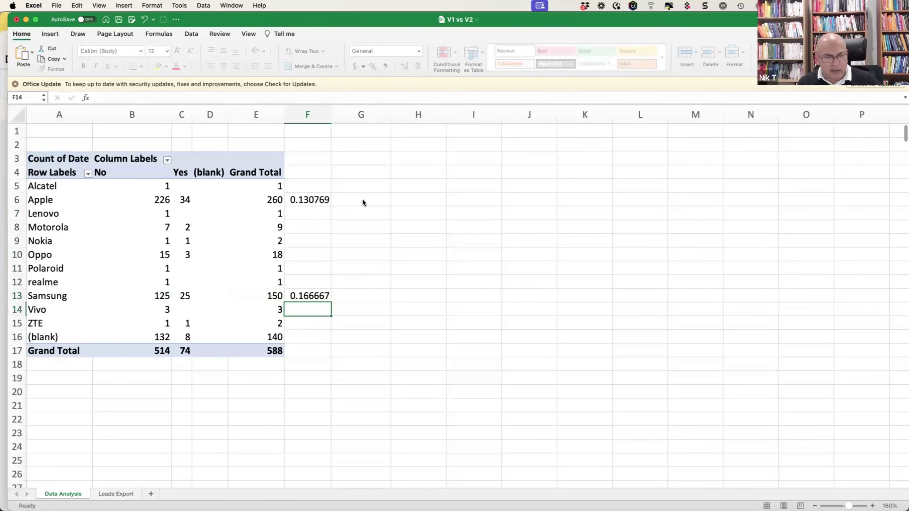
Clear the completion rate formulas for Samsung in cell F13 and Apple in cell F6.
{"action": "key", "text": "Up"}
{"action": "key", "text": "Up"}
{"action": "key", "text": "Up"}
{"action": "key", "text": "Up"}
{"action": "key", "text": "Up"}
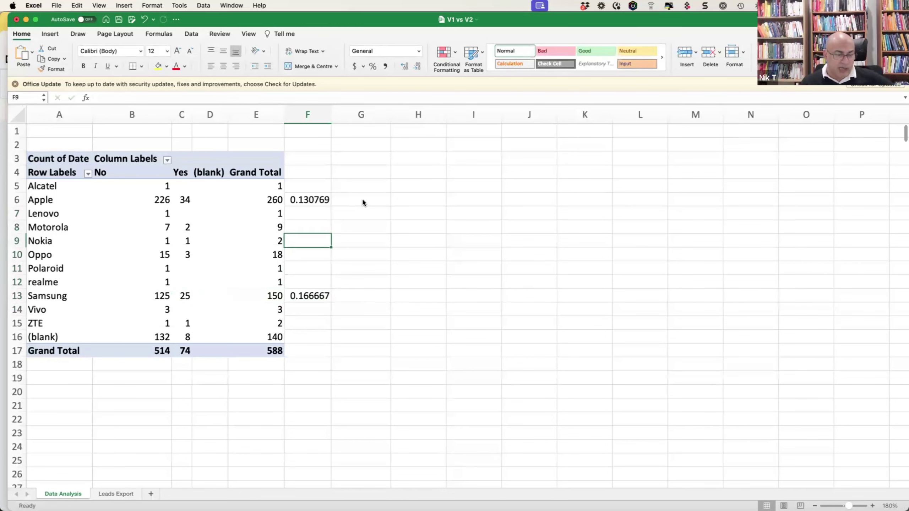
{"action": "key", "text": "Down"}
{"action": "key", "text": "Down"}
{"action": "key", "text": "Down"}
{"action": "key", "text": "Down"}
{"action": "key", "text": "Delete"}
{"action": "key", "text": "Up"}
{"action": "key", "text": "Up"}
{"action": "key", "text": "Up"}
{"action": "key", "text": "Up"}
{"action": "key", "text": "Up"}
{"action": "key", "text": "Up"}
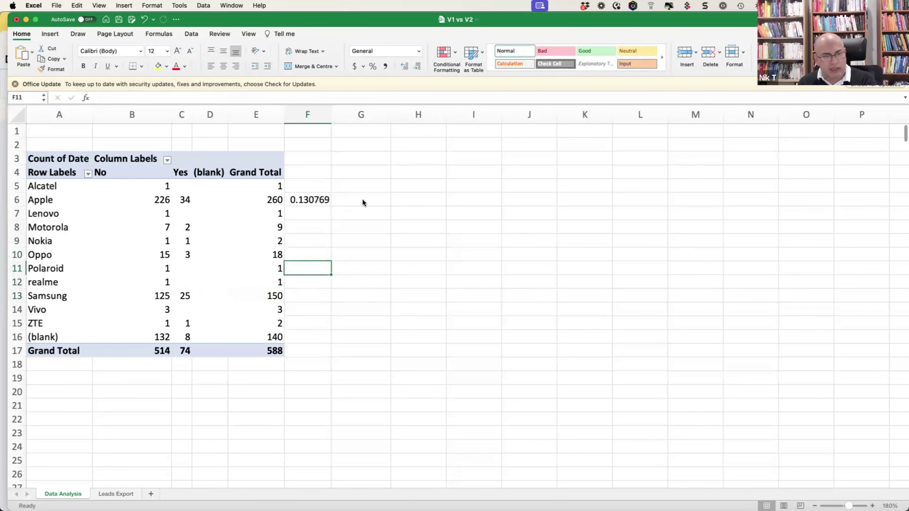
{"action": "key", "text": "Up"}
{"action": "key", "text": "Delete"}
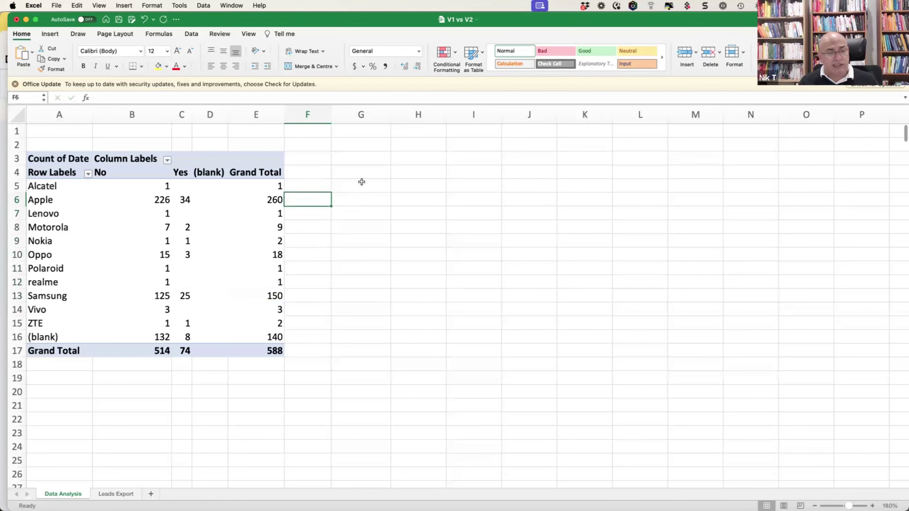
Search the pivot table fields for "region" and add RegionName to the rows beneath Brand.
{"action": "left_click", "coordinate": [191, 233]}
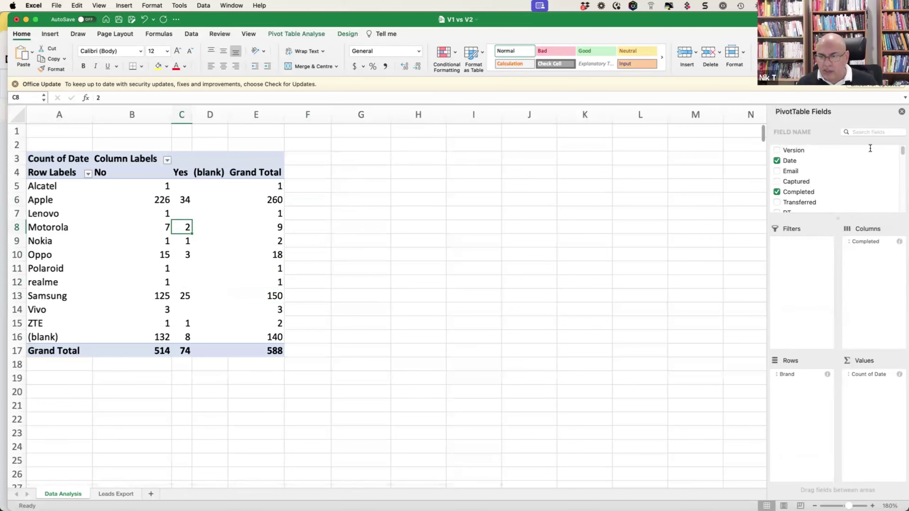
{"action": "type", "text": "region"}
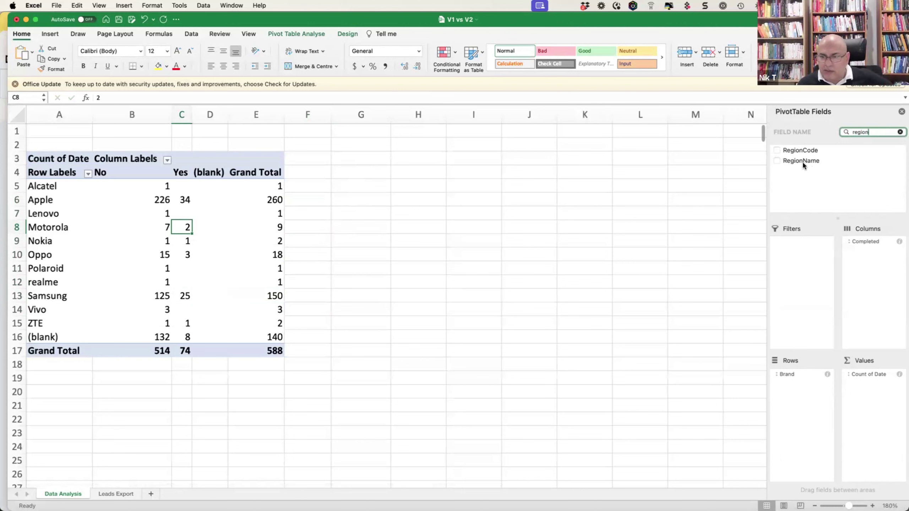
{"action": "mouse_move", "coordinate": [802, 162]}
{"action": "left_mouse_down"}
{"action": "mouse_move", "coordinate": [825, 319]}
{"action": "mouse_move", "coordinate": [795, 375]}
{"action": "mouse_move", "coordinate": [799, 388]}
{"action": "mouse_move", "coordinate": [807, 366]}
{"action": "left_mouse_up"}
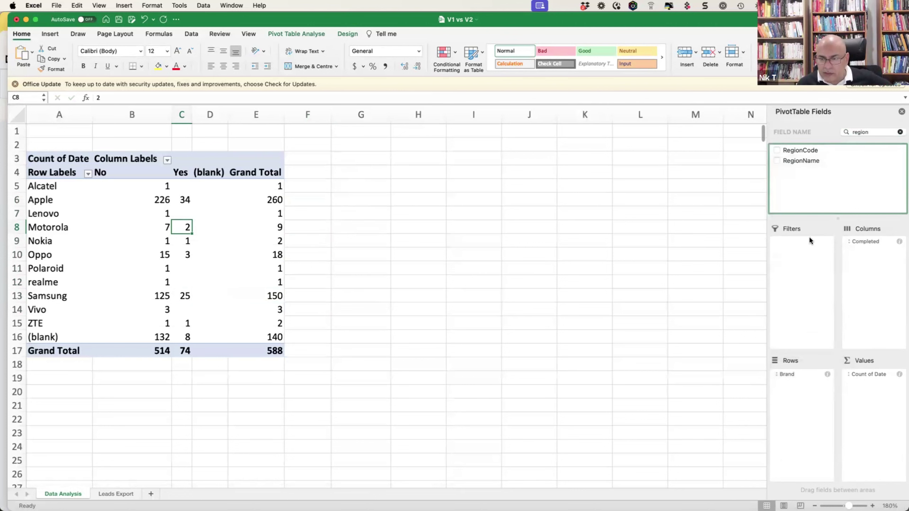
{"action": "left_click_drag", "start_coordinate": [809, 236], "coordinate": [815, 371]}
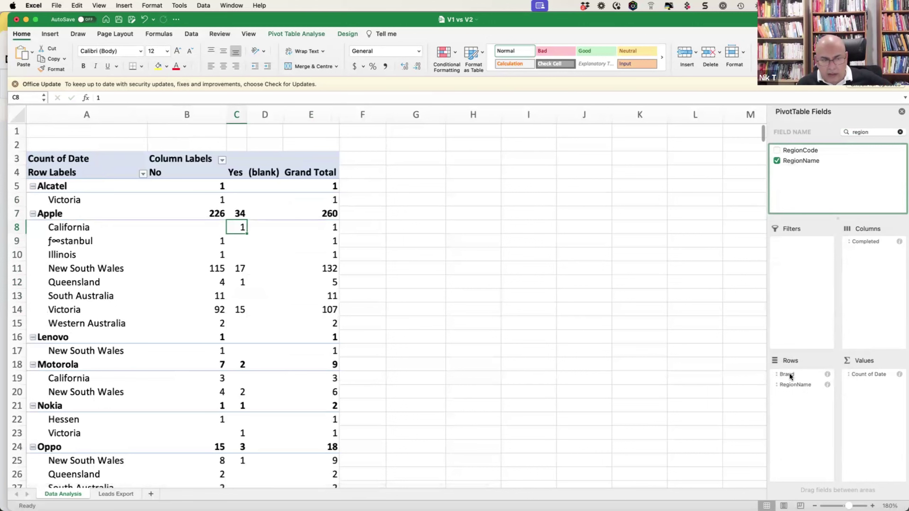
Try grouping the rows by RegionName above Brand, and move Brand back above RegionName.
{"action": "left_click_drag", "start_coordinate": [790, 376], "coordinate": [802, 395]}
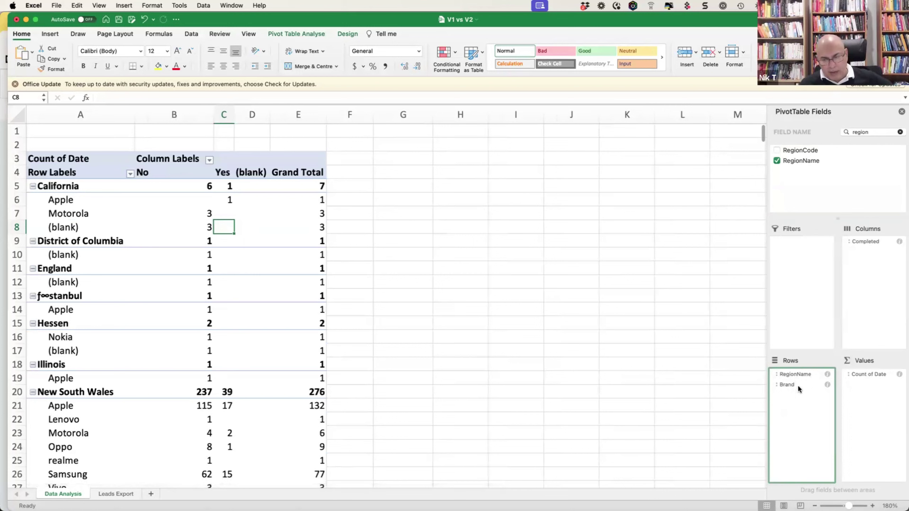
{"action": "left_click_drag", "start_coordinate": [788, 388], "coordinate": [792, 372]}
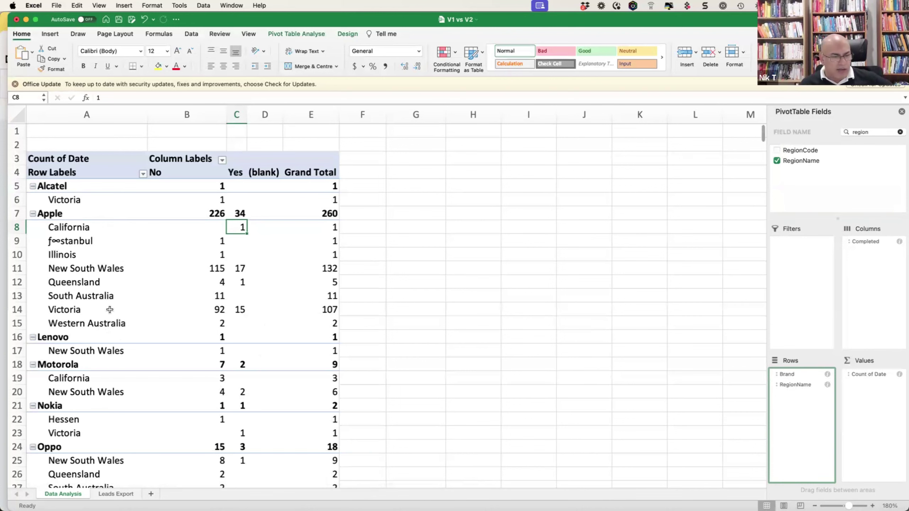
Examine the regional lead counts within each brand further down the pivot table, from Motorola to Samsung and (blank).
{"action": "scroll", "coordinate": [122, 306], "scroll_direction": "down", "scroll_amount": 3}
{"action": "scroll", "coordinate": [143, 306], "scroll_direction": "down", "scroll_amount": 13}
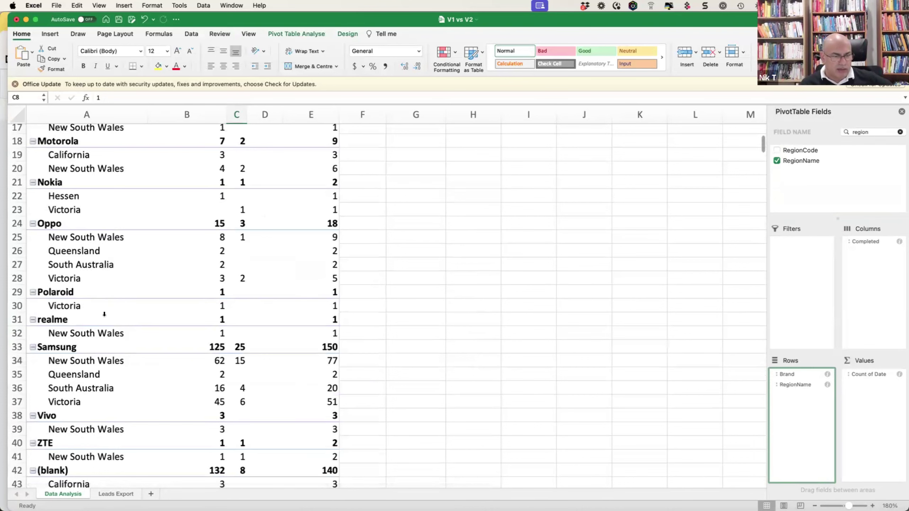
{"action": "scroll", "coordinate": [115, 309], "scroll_direction": "down", "scroll_amount": 4}
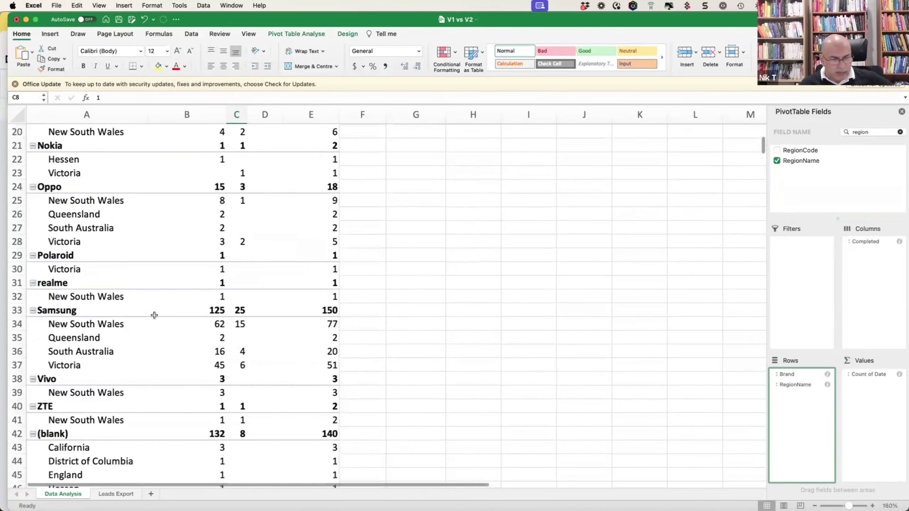
Calculate Apple's New South Wales completion rate in cell F11 by dividing the Yes count by the Grand Total.
{"action": "scroll", "coordinate": [188, 345], "scroll_direction": "down", "scroll_amount": 10}
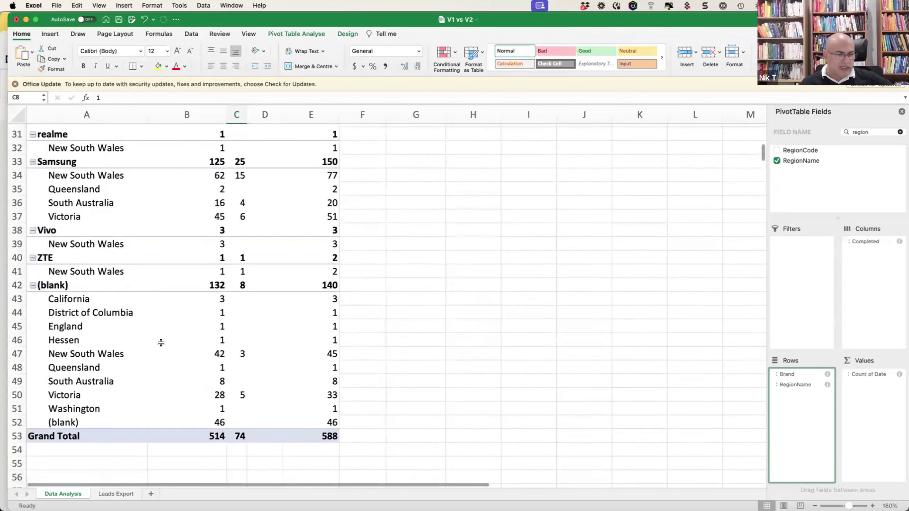
{"action": "scroll", "coordinate": [161, 343], "scroll_direction": "up", "scroll_amount": 20}
{"action": "scroll", "coordinate": [161, 342], "scroll_direction": "up", "scroll_amount": 9}
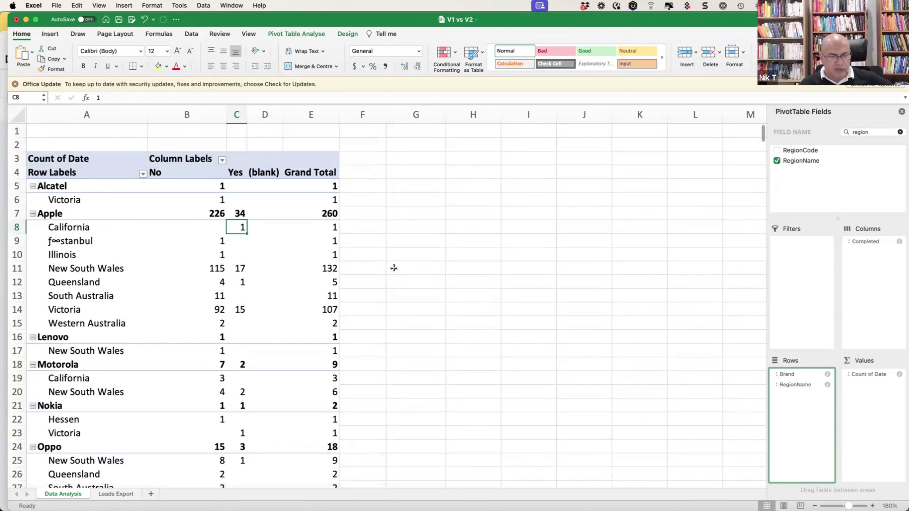
{"action": "left_click", "coordinate": [371, 269]}
{"action": "type", "text": "="}
{"action": "key", "text": "Left"}
{"action": "key", "text": "Left"}
{"action": "key", "text": "Left"}
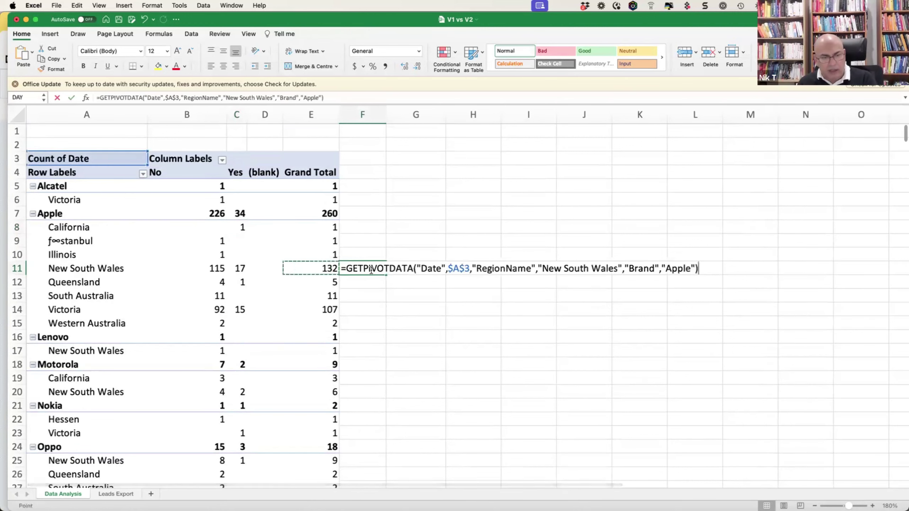
{"action": "type", "text": "/"}
{"action": "key", "text": "Left"}
{"action": "key", "text": "Return"}
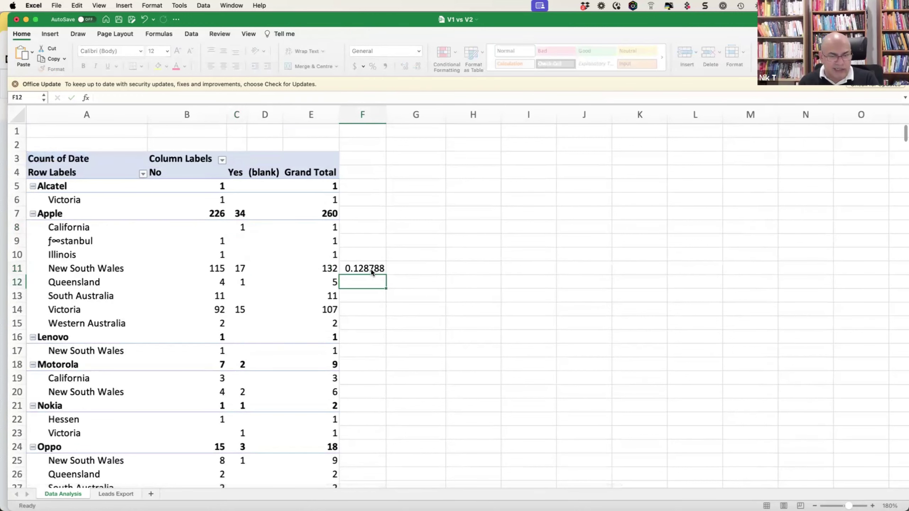
Calculate Apple's Victoria completion rate in cell F14 by dividing the Yes count by the Grand Total.
{"action": "left_click", "coordinate": [372, 272]}
{"action": "key", "text": "Down"}
{"action": "key", "text": "Down"}
{"action": "key", "text": "Down"}
{"action": "type", "text": "="}
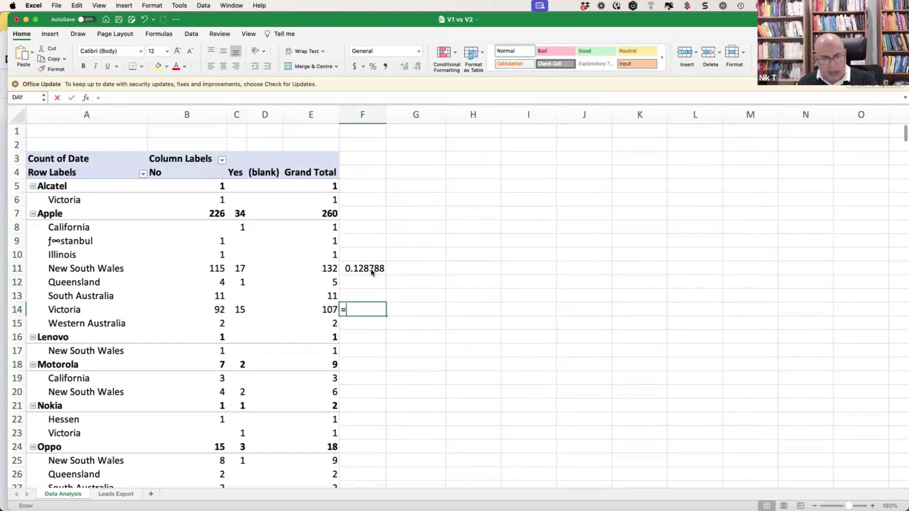
{"action": "key", "text": "Left"}
{"action": "key", "text": "Left"}
{"action": "key", "text": "Left"}
{"action": "type", "text": "/"}
{"action": "key", "text": "Left"}
{"action": "key", "text": "Return"}
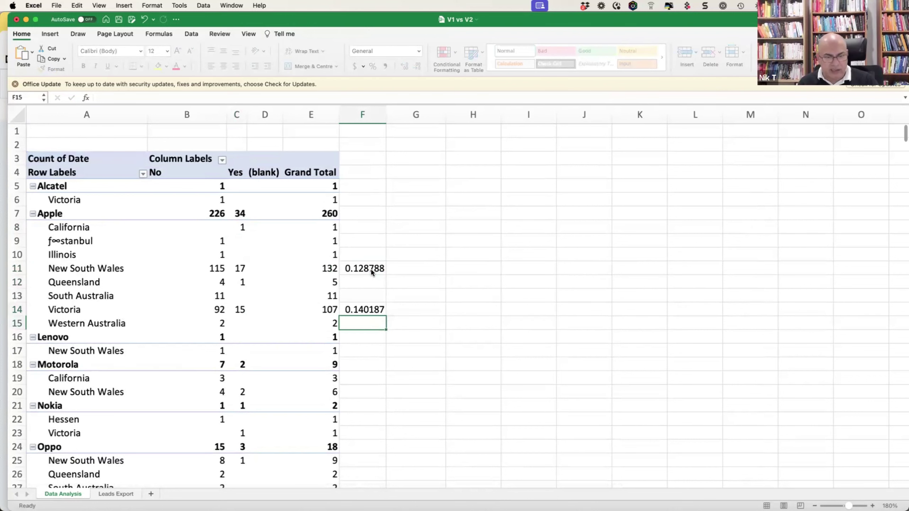
Compare Apple's New South Wales and Victoria completion rates, and examine the regional counts of the remaining brands.
{"action": "key", "text": "Up"}
{"action": "key", "text": "Up"}
{"action": "key", "text": "Up"}
{"action": "key", "text": "Up"}
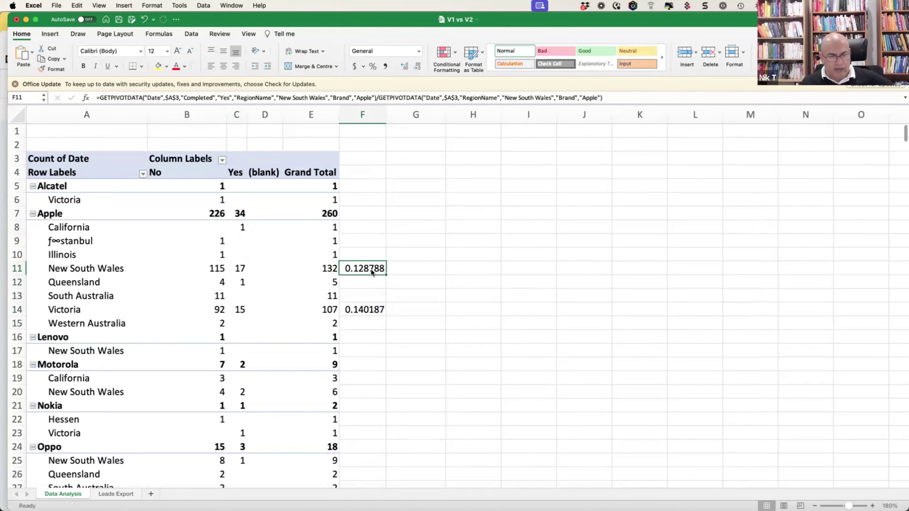
{"action": "key", "text": "Down"}
{"action": "key", "text": "Down"}
{"action": "key", "text": "Down"}
{"action": "scroll", "coordinate": [375, 330], "scroll_direction": "down", "scroll_amount": 5}
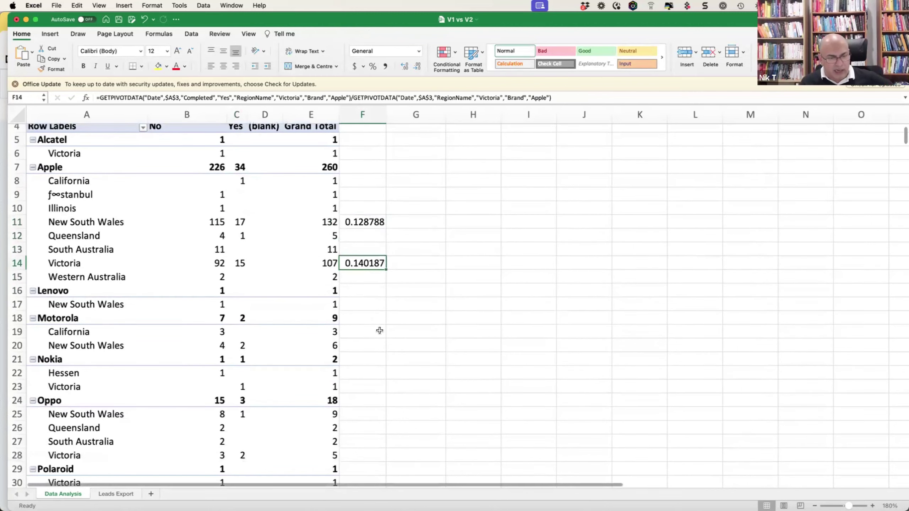
{"action": "scroll", "coordinate": [376, 341], "scroll_direction": "down", "scroll_amount": 12}
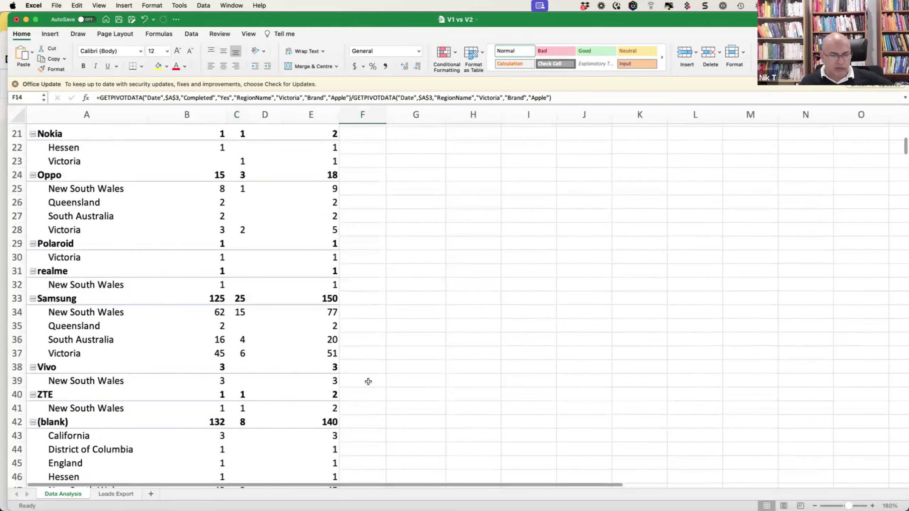
{"action": "scroll", "coordinate": [365, 385], "scroll_direction": "down", "scroll_amount": 5}
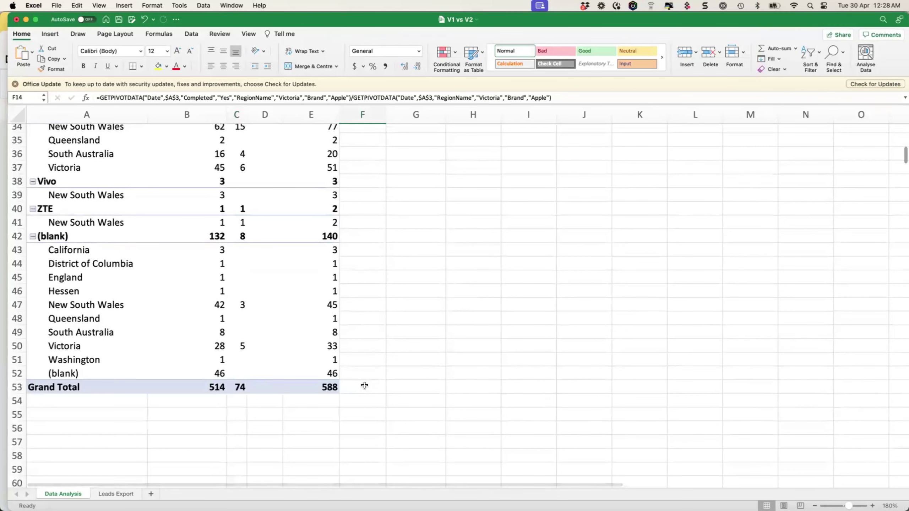
{"action": "scroll", "coordinate": [355, 387], "scroll_direction": "up", "scroll_amount": 6}
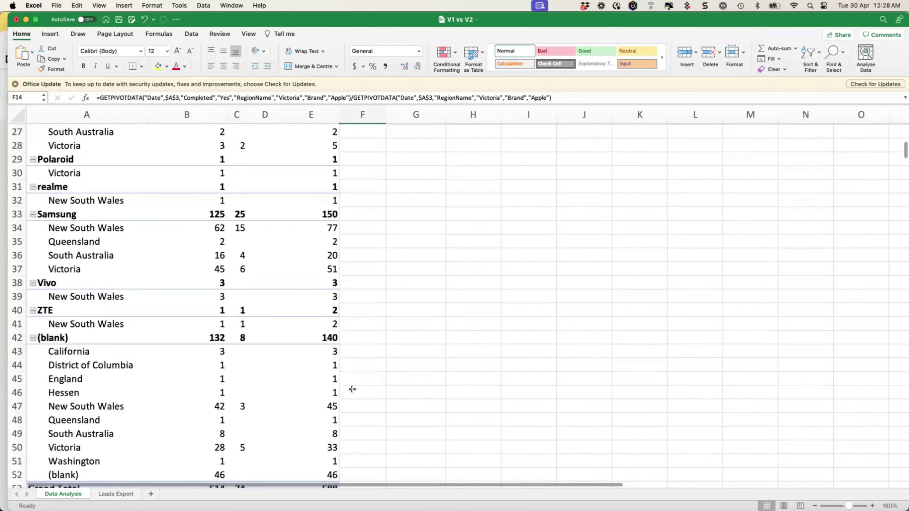
{"action": "left_click", "coordinate": [107, 246]}
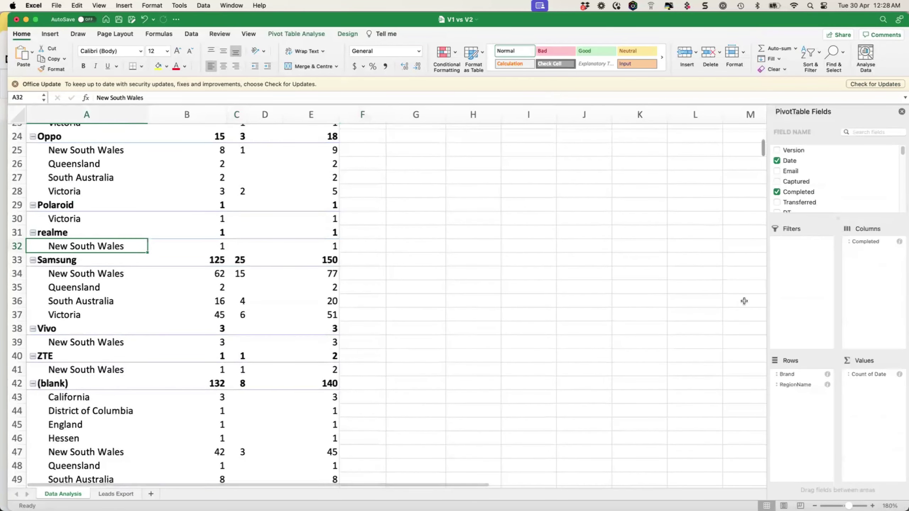
{"action": "scroll", "coordinate": [258, 296], "scroll_direction": "up", "scroll_amount": 10}
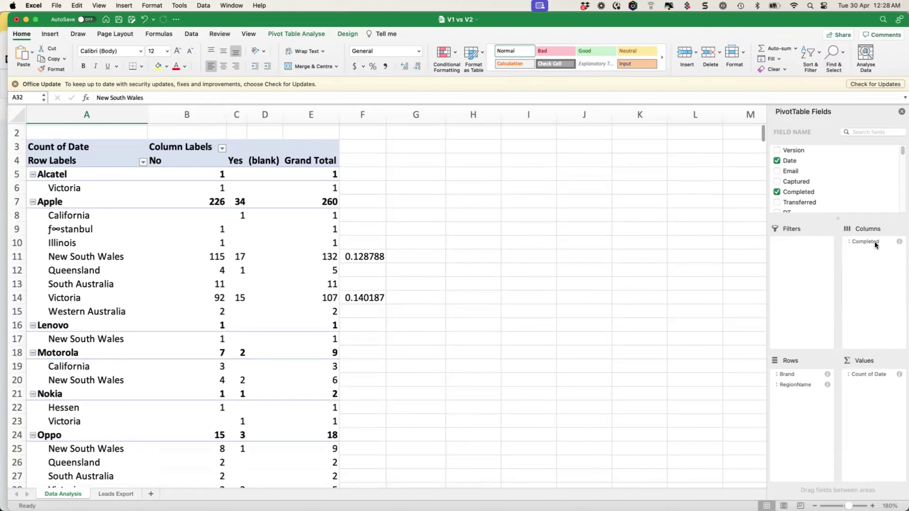
Check the Completed column's values in the Leads Export sheet, and return to the Data Analysis sheet.
{"action": "left_click", "coordinate": [139, 495]}
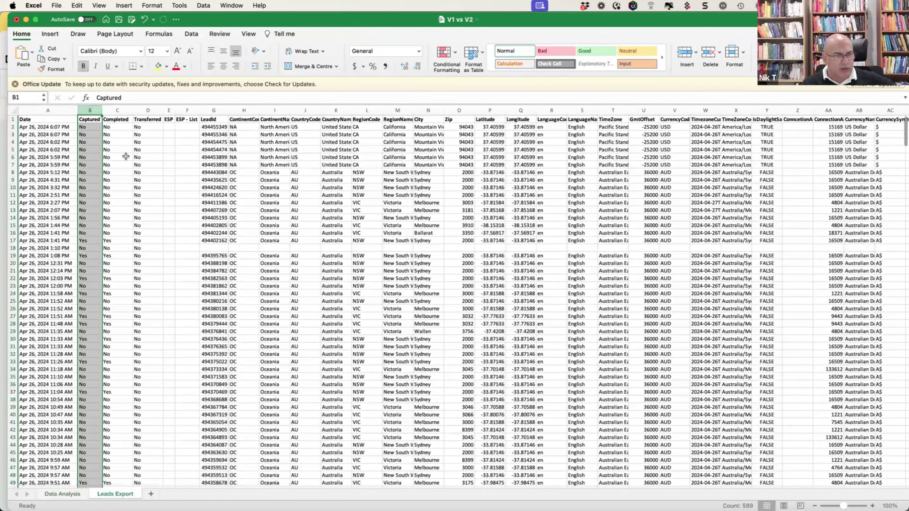
{"action": "left_click", "coordinate": [118, 110]}
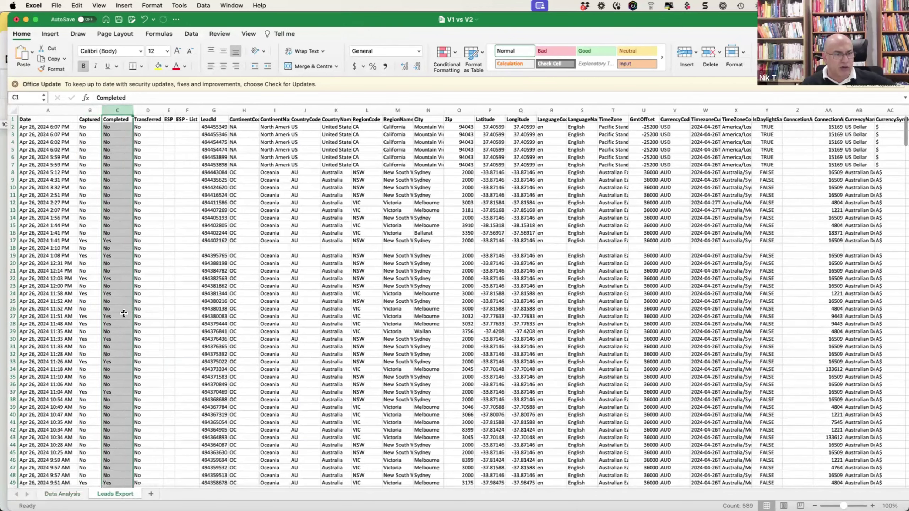
{"action": "left_click", "coordinate": [116, 254]}
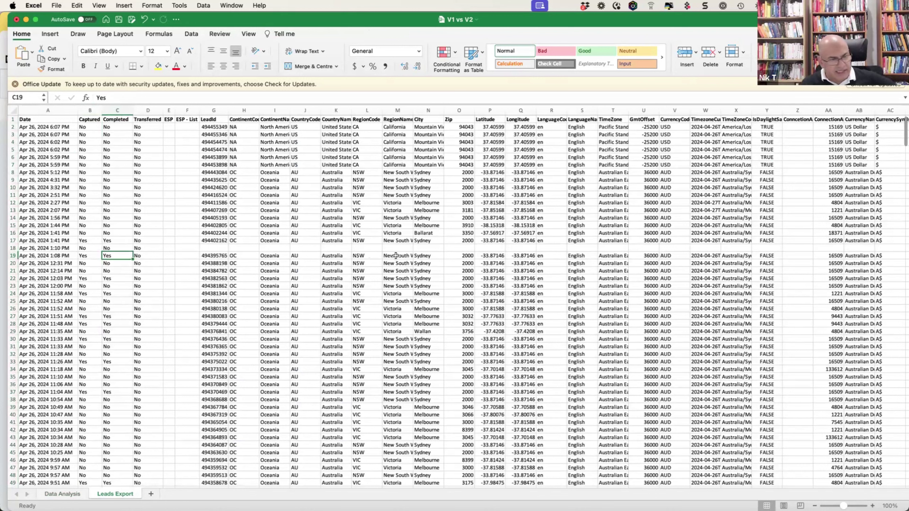
{"action": "left_click", "coordinate": [66, 496]}
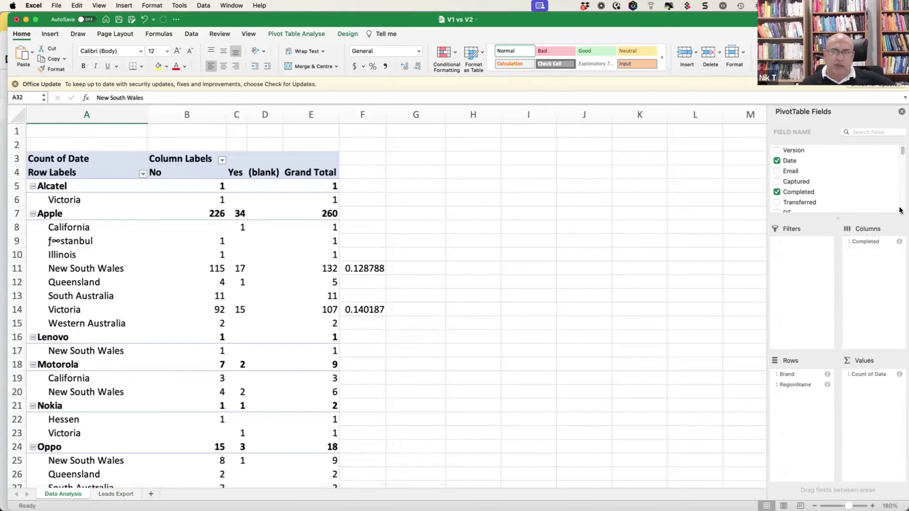
Try Completed beneath Brand in the rows with RegionName as columns, and restore RegionName to the rows and Completed to the columns.
{"action": "mouse_move", "coordinate": [869, 242]}
{"action": "left_mouse_down"}
{"action": "mouse_move", "coordinate": [806, 401]}
{"action": "mouse_move", "coordinate": [872, 250]}
{"action": "left_mouse_up"}
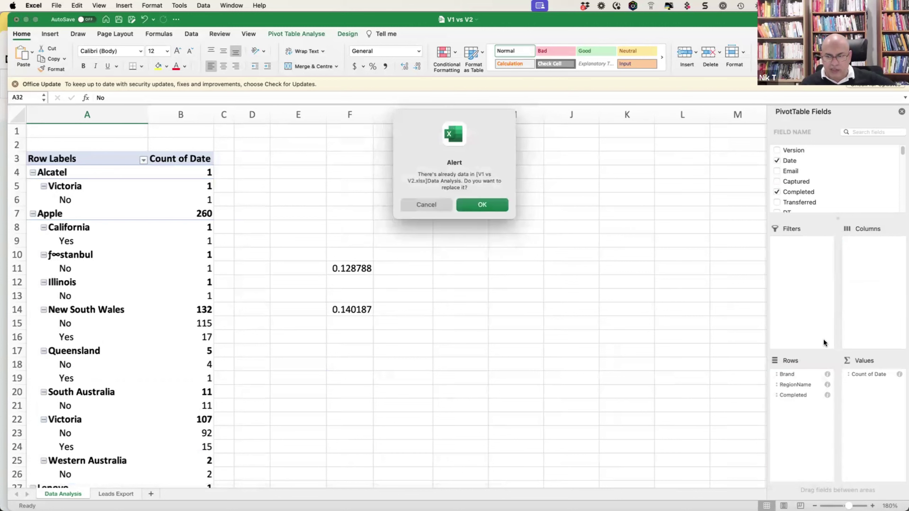
{"action": "left_click", "coordinate": [491, 206]}
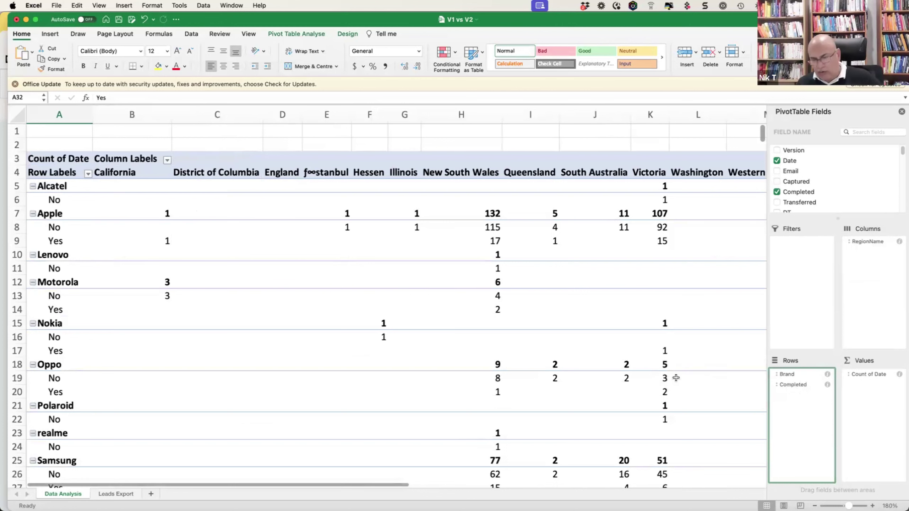
{"action": "left_click_drag", "start_coordinate": [792, 384], "coordinate": [813, 396]}
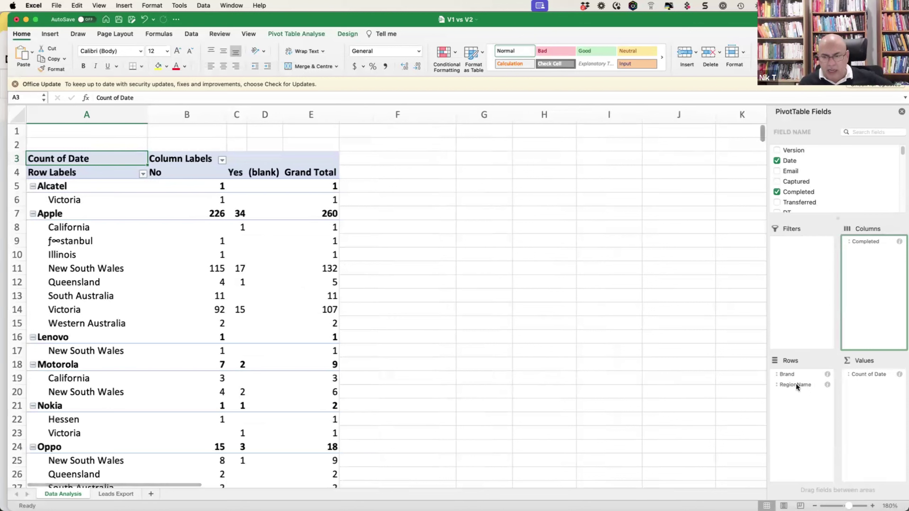
Remove the Brand and RegionName fields from the pivot table's rows.
{"action": "scroll", "coordinate": [871, 202], "scroll_direction": "down", "scroll_amount": 10}
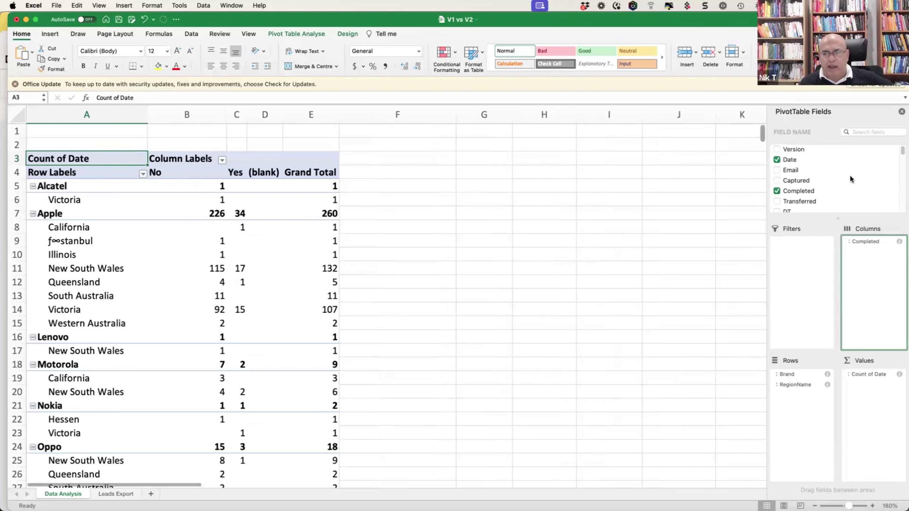
{"action": "scroll", "coordinate": [858, 186], "scroll_direction": "up", "scroll_amount": 6}
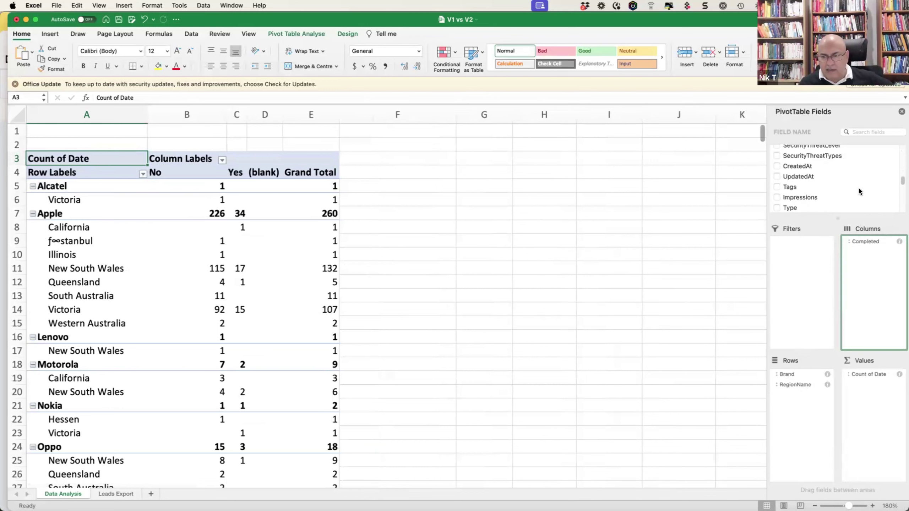
{"action": "left_click_drag", "start_coordinate": [786, 373], "coordinate": [837, 205]}
{"action": "left_click_drag", "start_coordinate": [800, 375], "coordinate": [829, 183]}
Add the UTM Campaign (292683) field to the pivot table's rows and widen the row label column.
{"action": "scroll", "coordinate": [829, 183], "scroll_direction": "down", "scroll_amount": 8}
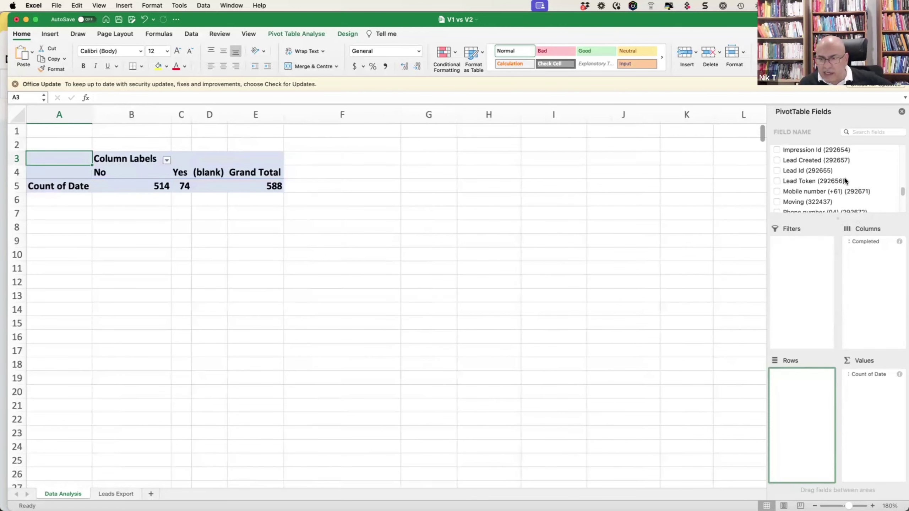
{"action": "scroll", "coordinate": [855, 180], "scroll_direction": "down", "scroll_amount": 2}
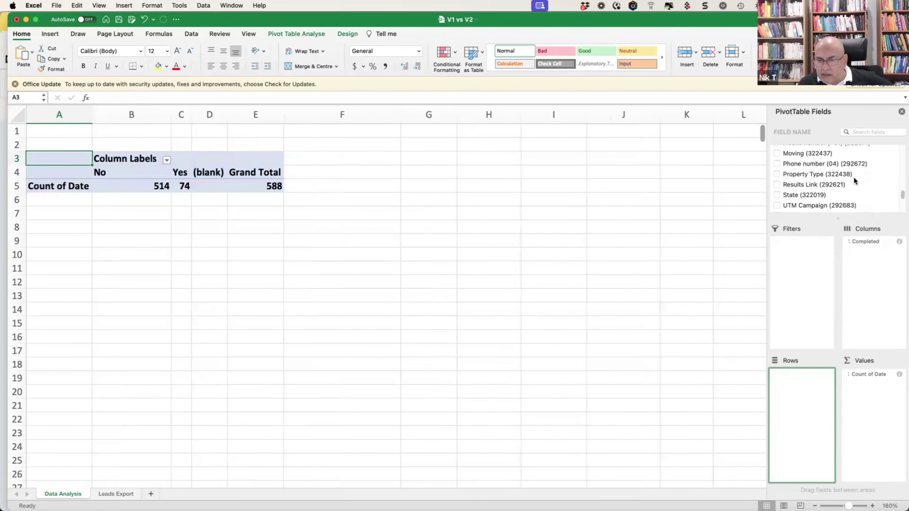
{"action": "scroll", "coordinate": [854, 180], "scroll_direction": "down", "scroll_amount": 1}
{"action": "scroll", "coordinate": [854, 178], "scroll_direction": "down", "scroll_amount": 2}
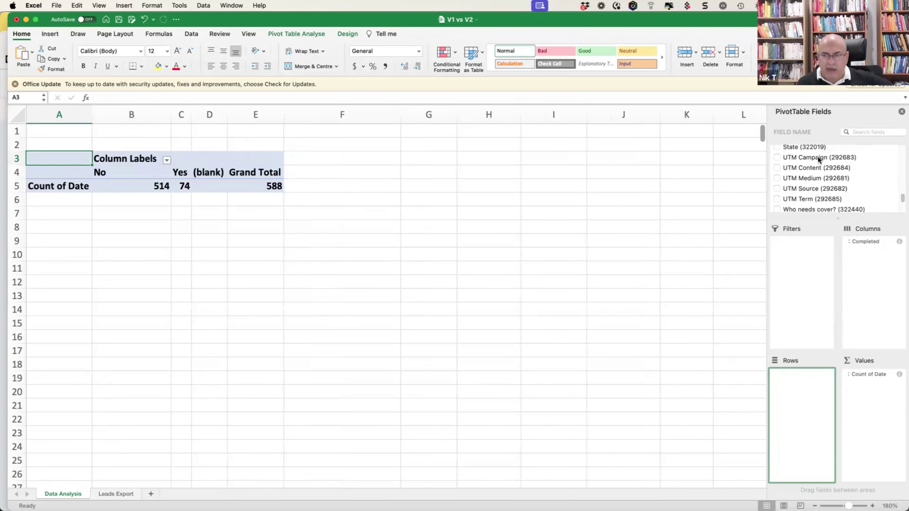
{"action": "left_click_drag", "start_coordinate": [818, 160], "coordinate": [814, 386]}
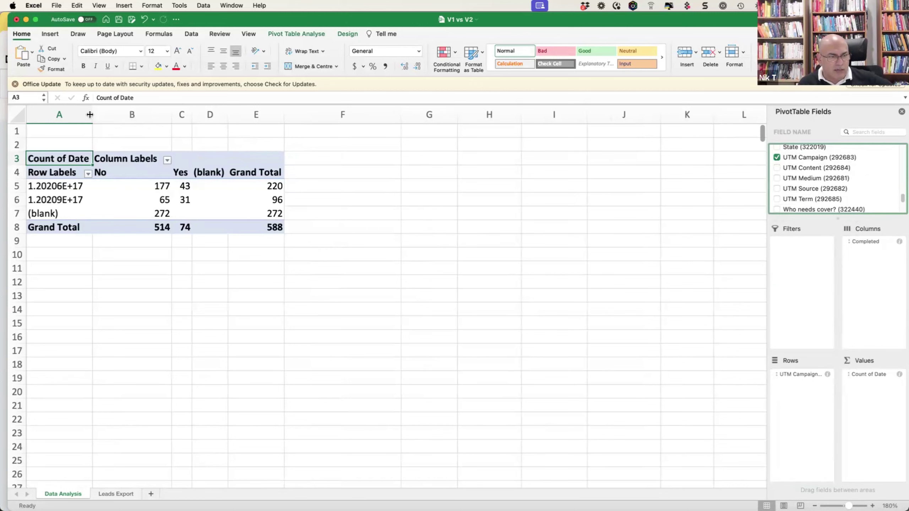
{"action": "left_click_drag", "start_coordinate": [89, 114], "coordinate": [163, 112]}
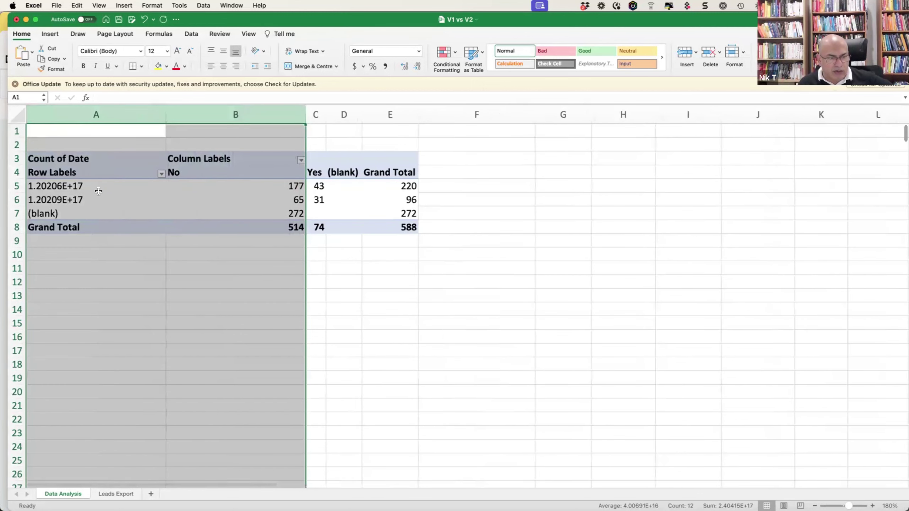
Calculate the first UTM campaign's completion rate in cell F5 by dividing its Yes count by its Grand Total.
{"action": "left_click", "coordinate": [447, 189]}
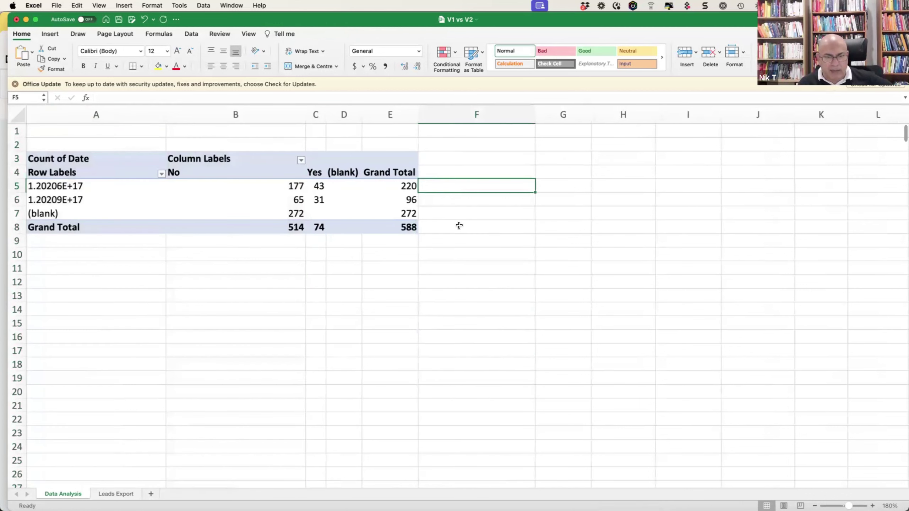
{"action": "type", "text": "="}
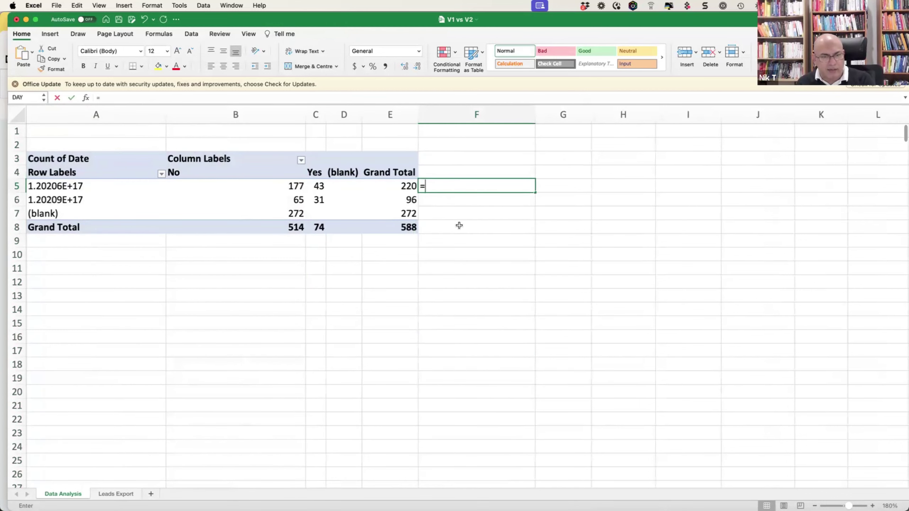
{"action": "key", "text": "Left"}
{"action": "key", "text": "Left"}
{"action": "key", "text": "Left"}
{"action": "type", "text": "/"}
{"action": "key", "text": "Left"}
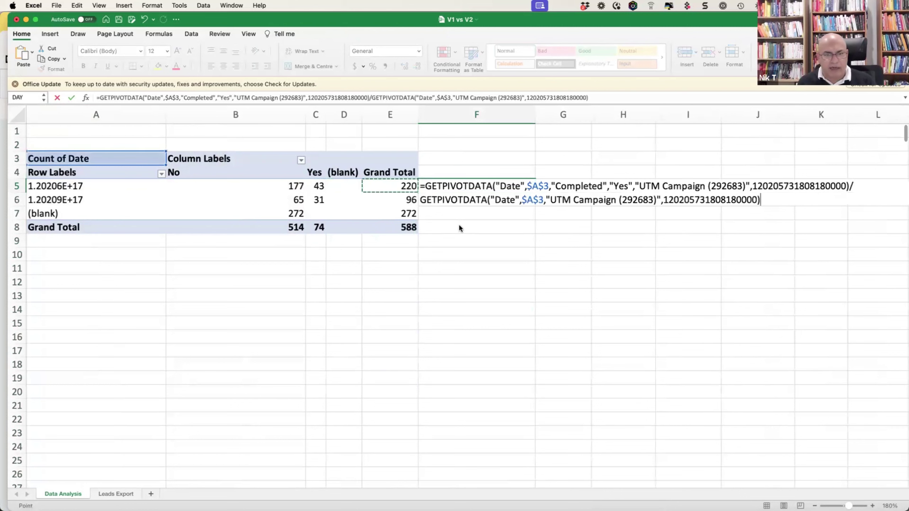
{"action": "key", "text": "Return"}
Calculate the second UTM campaign's completion rate in cell F6 by dividing its Yes count by its Grand Total.
{"action": "type", "text": "="}
{"action": "key", "text": "Left"}
{"action": "key", "text": "Left"}
{"action": "key", "text": "Left"}
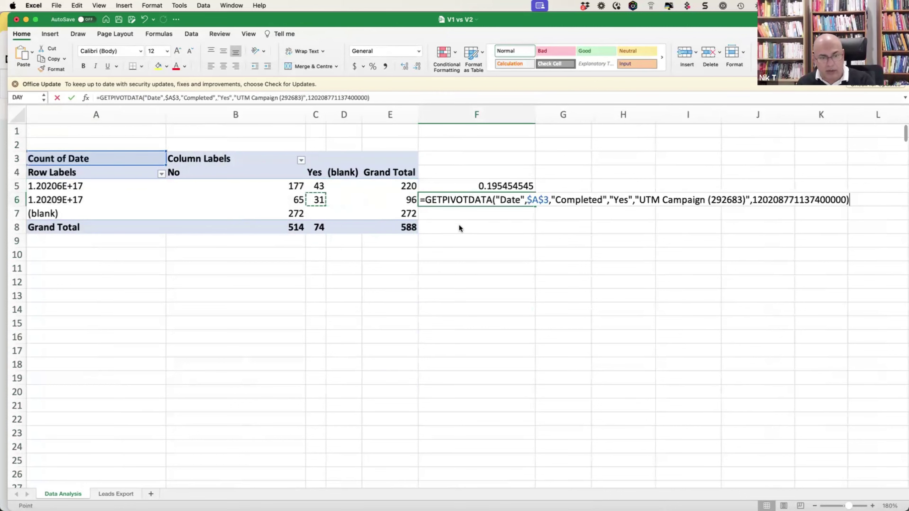
{"action": "type", "text": "/"}
{"action": "key", "text": "Left"}
{"action": "key", "text": "Return"}
{"action": "key", "text": "Up"}
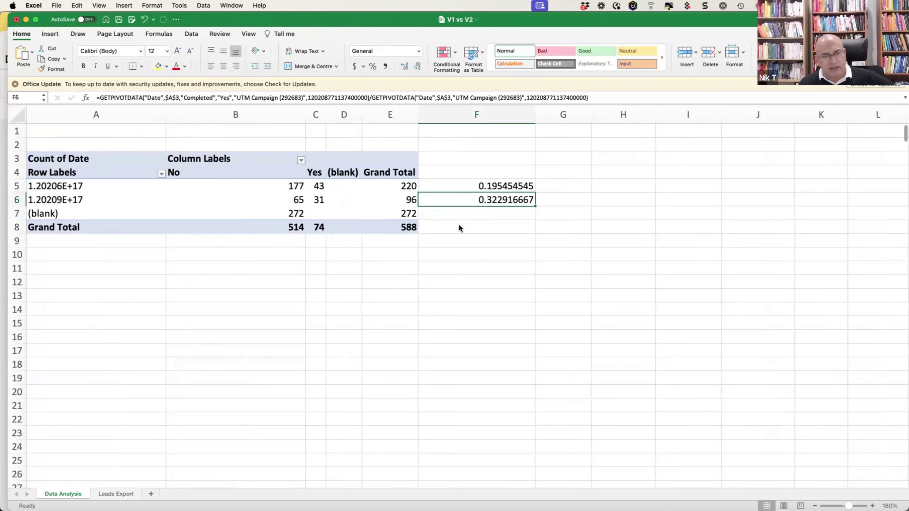
Examine the completed and total lead counts in the (blank) UTM campaign row.
{"action": "key", "text": "Down"}
{"action": "key", "text": "Left"}
{"action": "key", "text": "Left"}
{"action": "key", "text": "Left"}
{"action": "key", "text": "Left"}
{"action": "key", "text": "Left"}
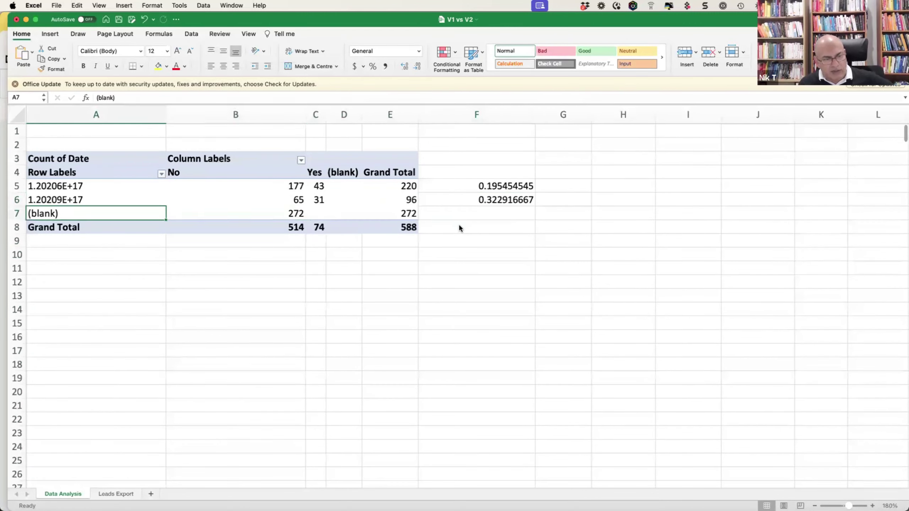
{"action": "key", "text": "Right"}
{"action": "key", "text": "Right"}
{"action": "key", "text": "Right"}
{"action": "key", "text": "Right"}
{"action": "key", "text": "Right"}
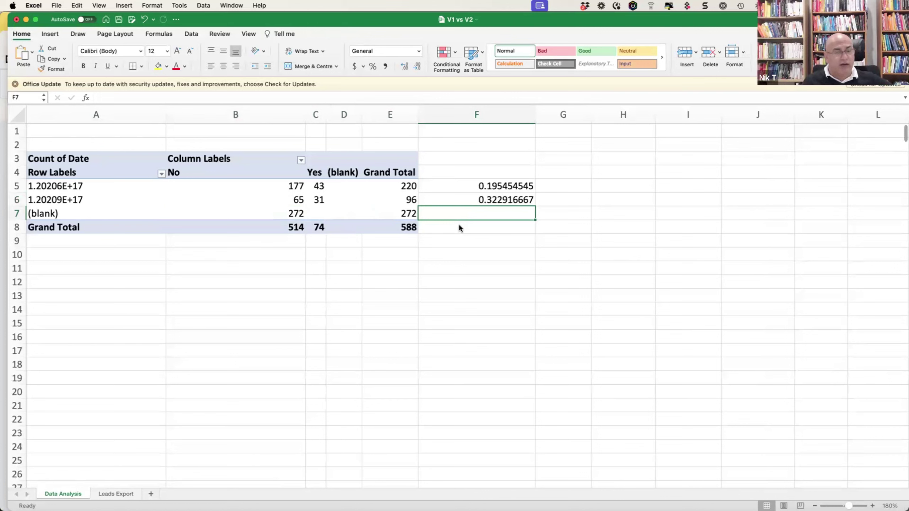
{"action": "key", "text": "Left"}
{"action": "key", "text": "Left"}
{"action": "key", "text": "Left"}
{"action": "key", "text": "Left"}
{"action": "key", "text": "Left"}
{"action": "key", "text": "Right"}
{"action": "key", "text": "Right"}
{"action": "key", "text": "Right"}
{"action": "key", "text": "Right"}
{"action": "key", "text": "Right"}
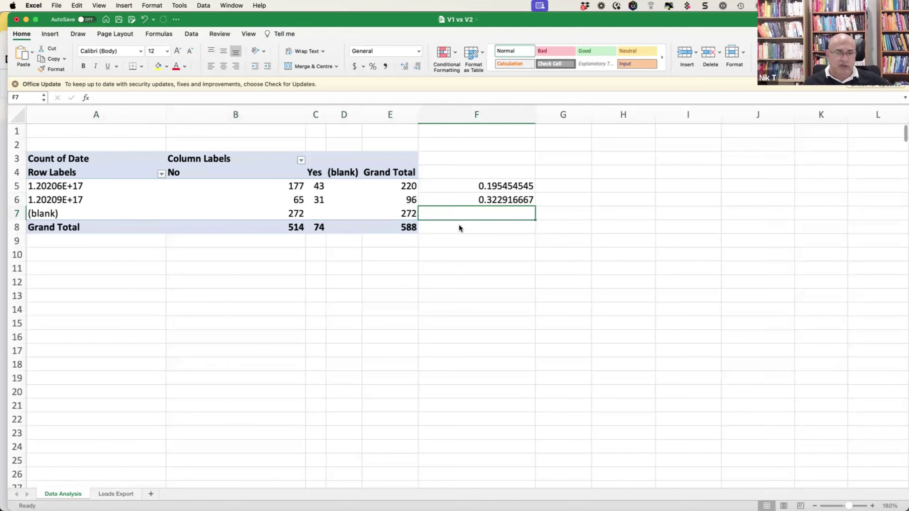
{"action": "key", "text": "Left"}
{"action": "key", "text": "Left"}
{"action": "key", "text": "Left"}
{"action": "key", "text": "Left"}
{"action": "key", "text": "Left"}
{"action": "key", "text": "Right"}
{"action": "key", "text": "Right"}
{"action": "key", "text": "Right"}
{"action": "key", "text": "Right"}
{"action": "key", "text": "Right"}
{"action": "key", "text": "Right"}
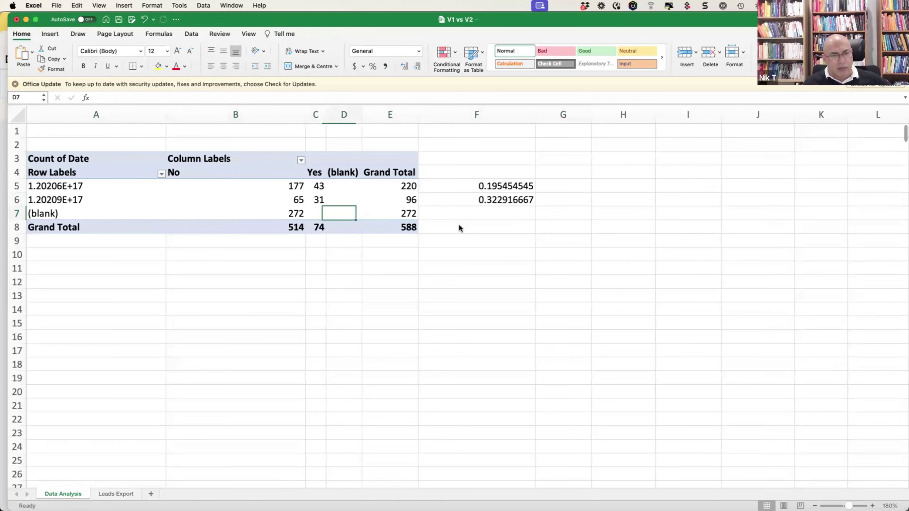
{"action": "key", "text": "Left"}
{"action": "key", "text": "Left"}
{"action": "key", "text": "Left"}
{"action": "key", "text": "Left"}
{"action": "key", "text": "Left"}
{"action": "key", "text": "Left"}
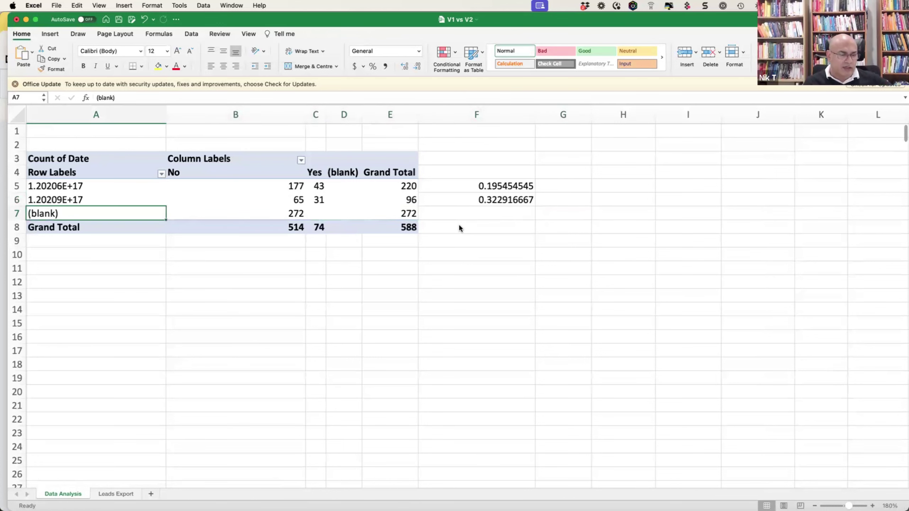
{"action": "key", "text": "Right"}
{"action": "key", "text": "Right"}
{"action": "key", "text": "Right"}
{"action": "key", "text": "Right"}
{"action": "key", "text": "Right"}
{"action": "key", "text": "Left"}
{"action": "key", "text": "Left"}
{"action": "key", "text": "Left"}
{"action": "key", "text": "Left"}
{"action": "key", "text": "Left"}
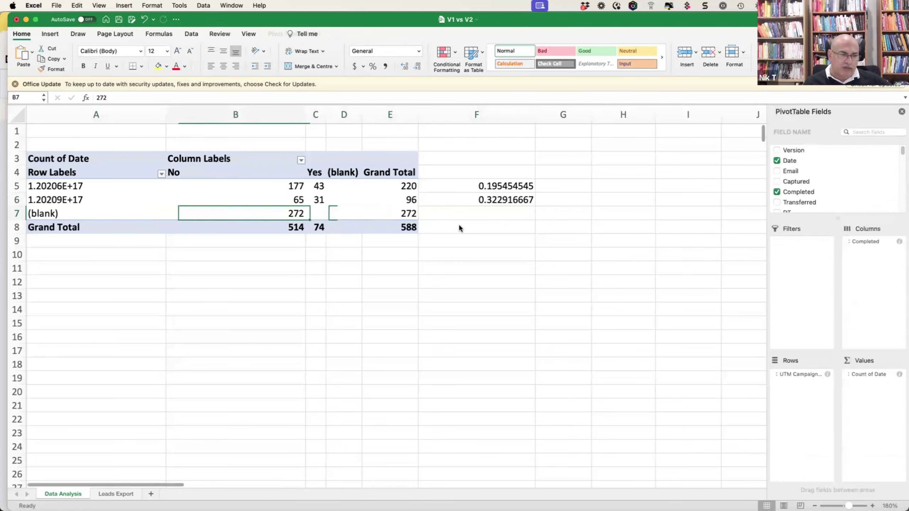
{"action": "key", "text": "Right"}
{"action": "key", "text": "Right"}
{"action": "key", "text": "Right"}
{"action": "key", "text": "Right"}
{"action": "key", "text": "Right"}
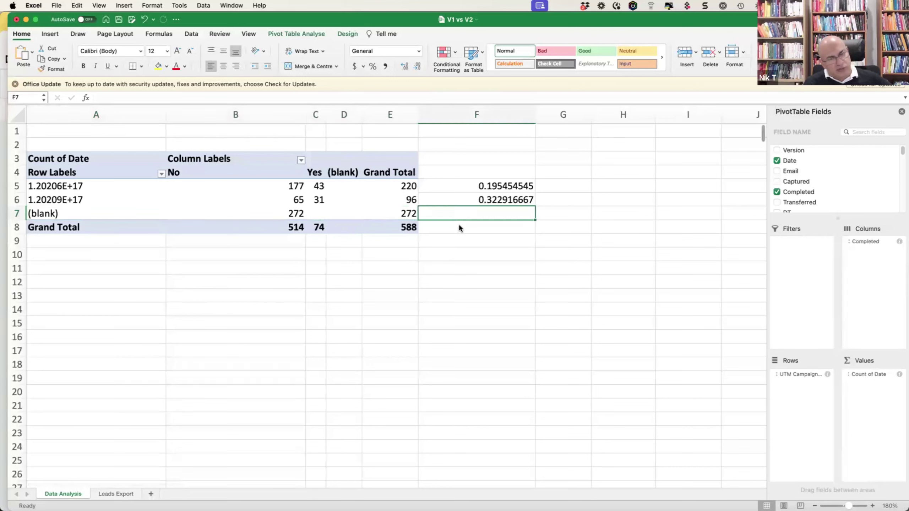
{"action": "key", "text": "Left"}
{"action": "key", "text": "Left"}
{"action": "key", "text": "Left"}
{"action": "key", "text": "Left"}
{"action": "key", "text": "Left"}
{"action": "key", "text": "Right"}
{"action": "key", "text": "Right"}
{"action": "key", "text": "Right"}
{"action": "key", "text": "Right"}
{"action": "key", "text": "Right"}
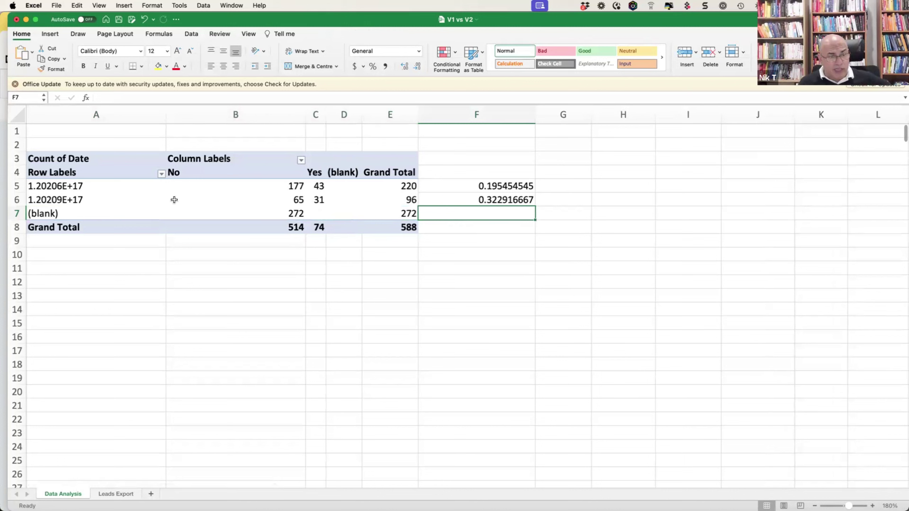
Break the UTM campaigns down by country with the CountryName field in the pivot table's rows, and take the field out again.
{"action": "left_click_drag", "start_coordinate": [143, 213], "coordinate": [142, 189]}
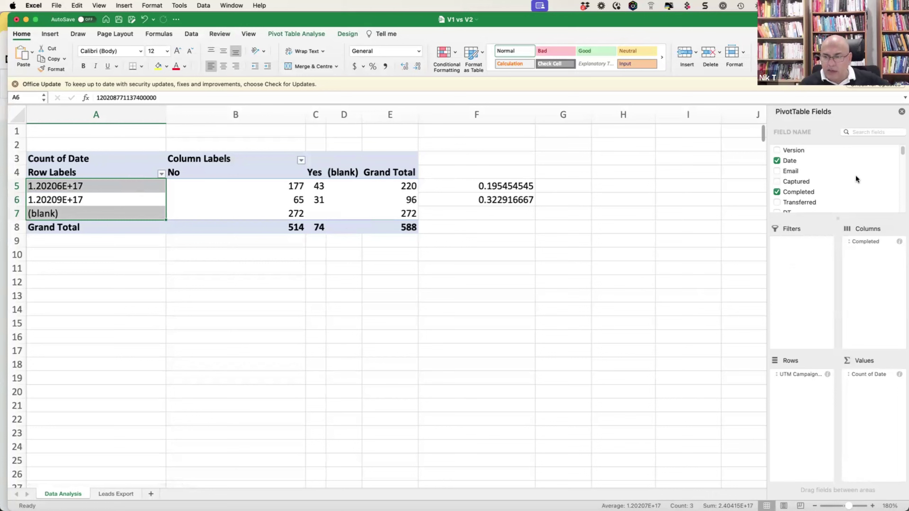
{"action": "scroll", "coordinate": [855, 179], "scroll_direction": "down", "scroll_amount": 10}
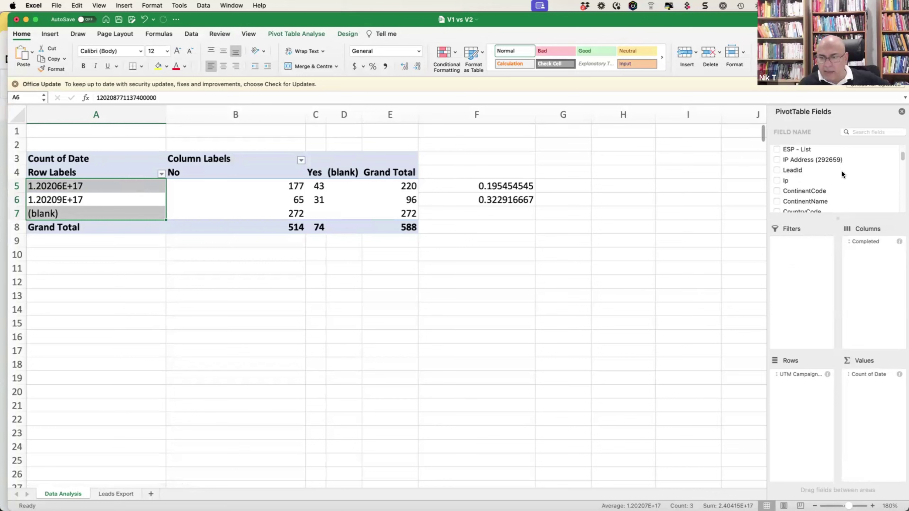
{"action": "scroll", "coordinate": [842, 174], "scroll_direction": "down", "scroll_amount": 4}
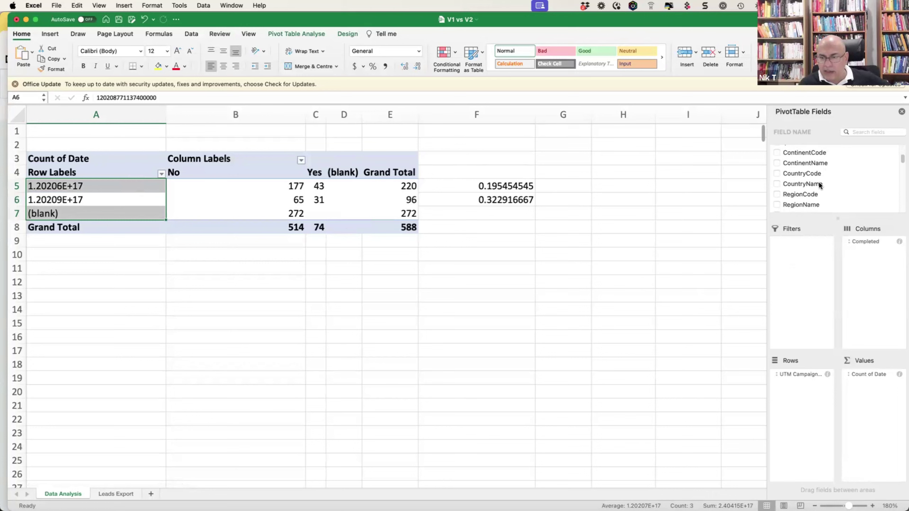
{"action": "left_click_drag", "start_coordinate": [810, 238], "coordinate": [814, 380]}
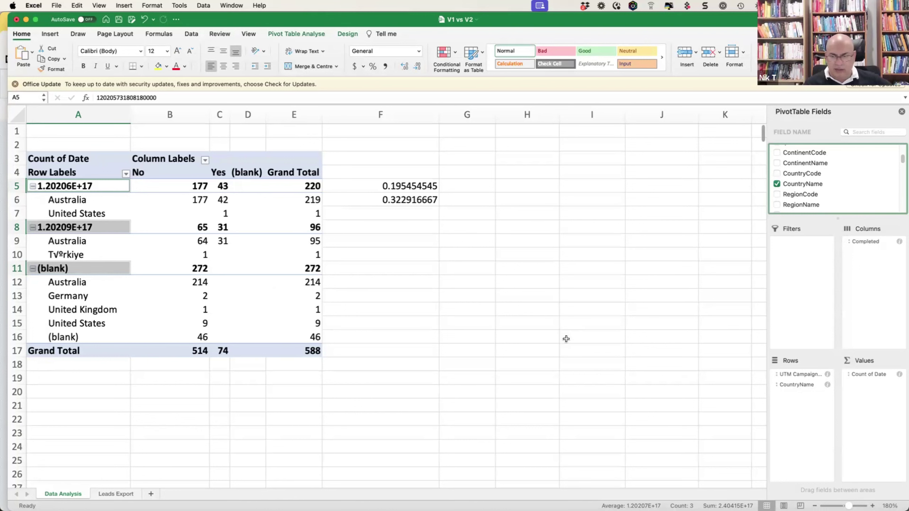
{"action": "left_click_drag", "start_coordinate": [795, 384], "coordinate": [841, 190]}
Break the UTM campaigns down by the DeviceType field in the pivot table's rows, and remove that field again.
{"action": "scroll", "coordinate": [841, 171], "scroll_direction": "down", "scroll_amount": 3}
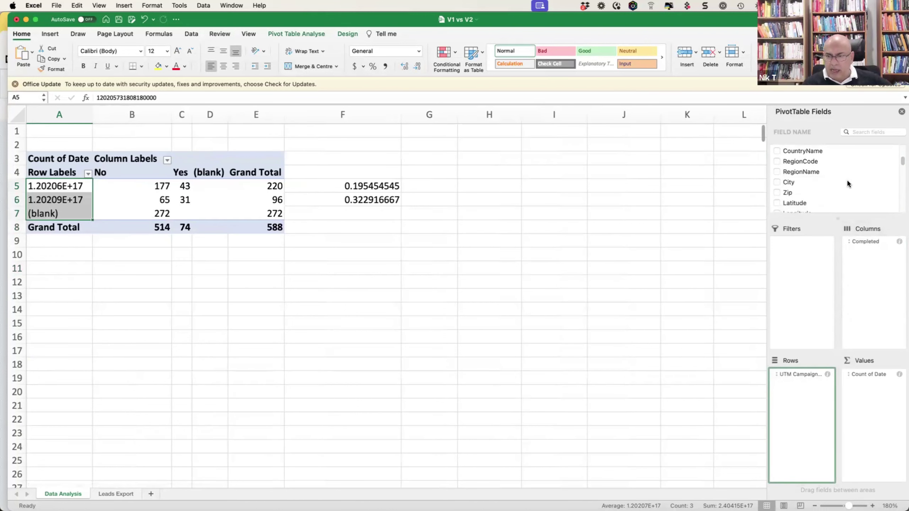
{"action": "scroll", "coordinate": [846, 179], "scroll_direction": "down", "scroll_amount": 5}
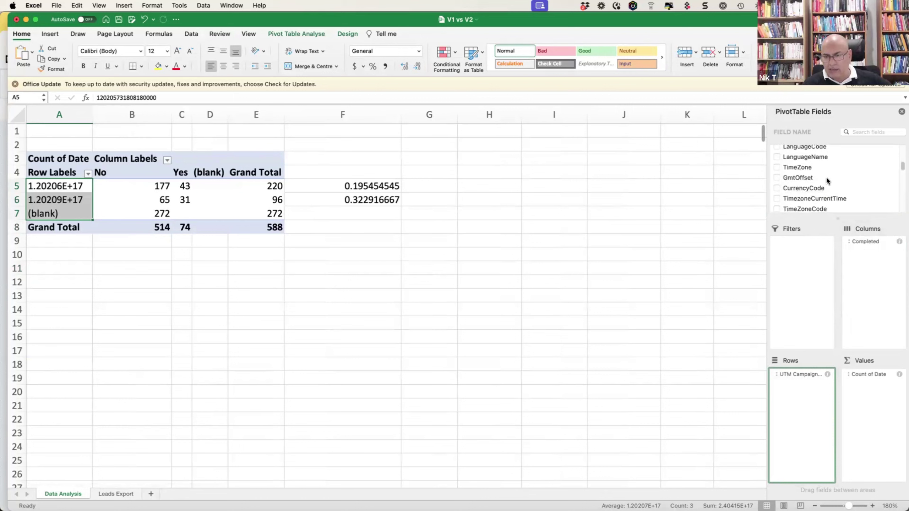
{"action": "scroll", "coordinate": [827, 179], "scroll_direction": "down", "scroll_amount": 3}
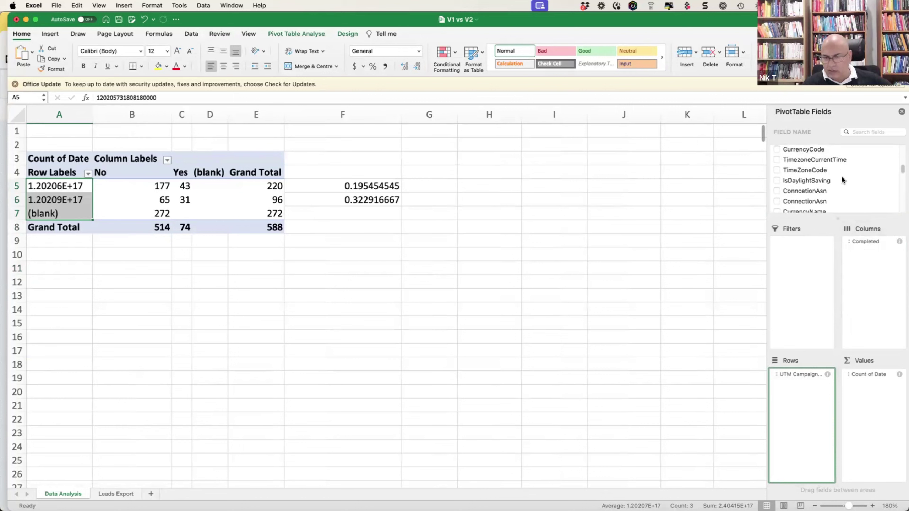
{"action": "scroll", "coordinate": [843, 179], "scroll_direction": "down", "scroll_amount": 5}
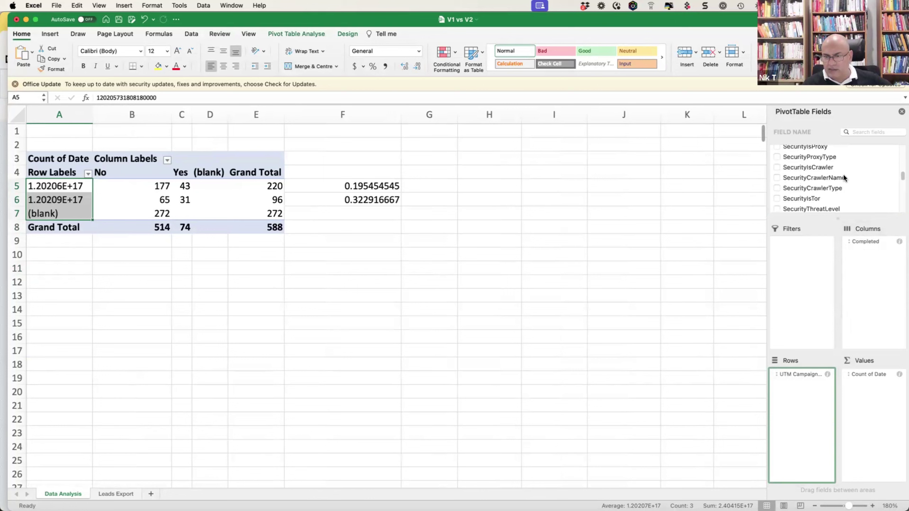
{"action": "scroll", "coordinate": [843, 175], "scroll_direction": "down", "scroll_amount": 5}
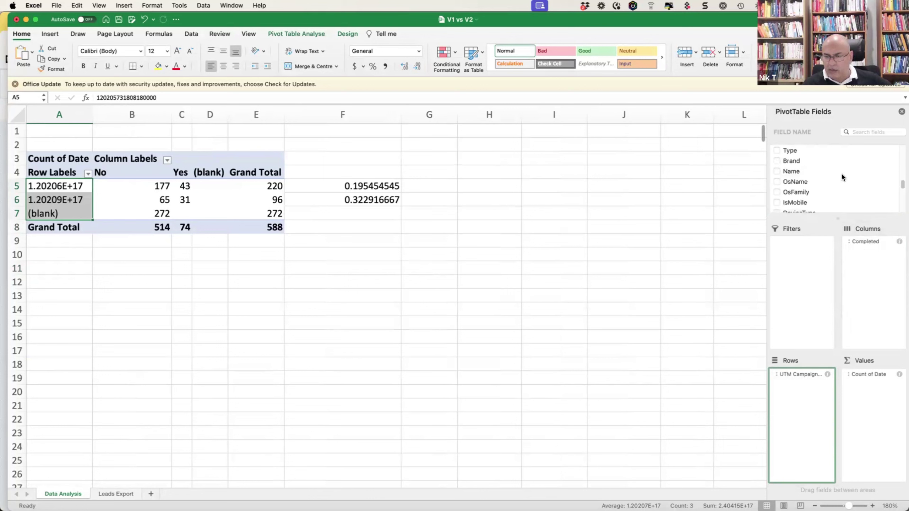
{"action": "scroll", "coordinate": [842, 175], "scroll_direction": "down", "scroll_amount": 1}
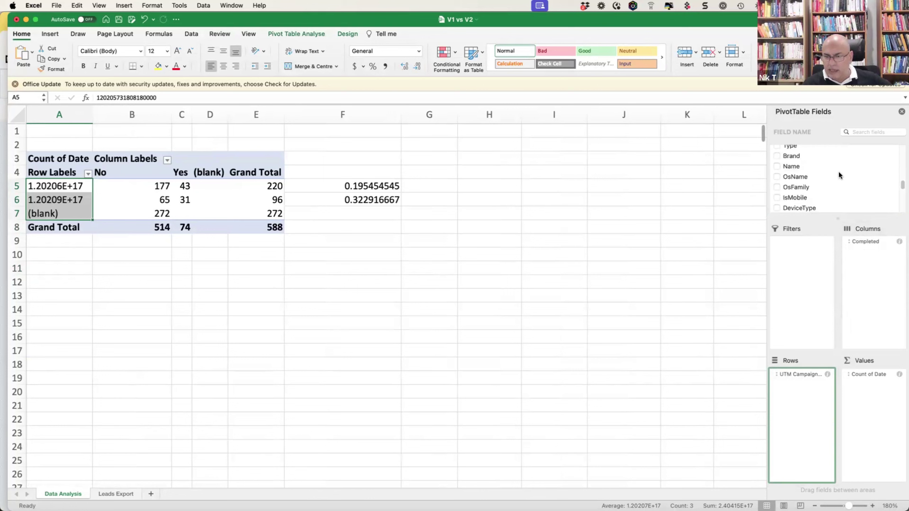
{"action": "scroll", "coordinate": [839, 175], "scroll_direction": "down", "scroll_amount": 1}
{"action": "mouse_move", "coordinate": [805, 203]}
{"action": "left_mouse_down"}
{"action": "mouse_move", "coordinate": [810, 392]}
{"action": "mouse_move", "coordinate": [805, 377]}
{"action": "left_mouse_up"}
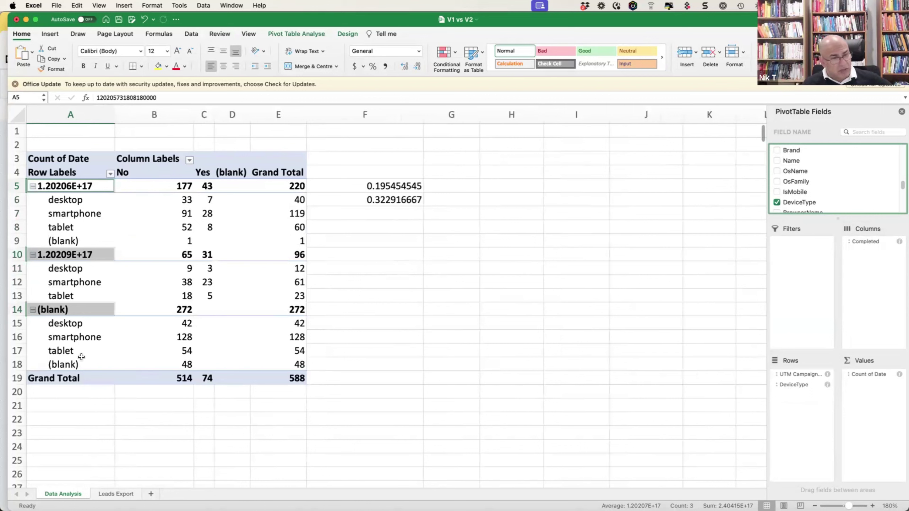
{"action": "left_click", "coordinate": [801, 386]}
{"action": "left_click_drag", "start_coordinate": [801, 385], "coordinate": [830, 202]}
Select the entire worksheet row of the (blank) UTM campaign and widen the row label column.
{"action": "left_click", "coordinate": [53, 212]}
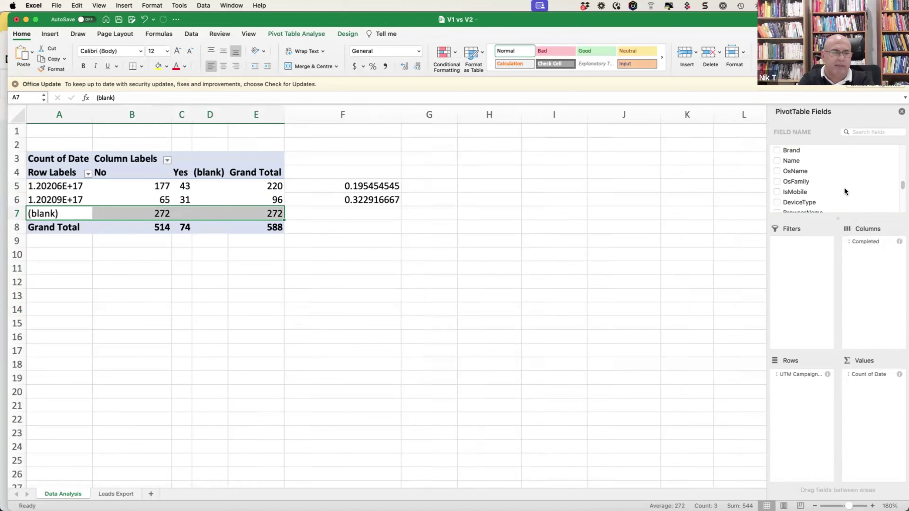
{"action": "scroll", "coordinate": [854, 186], "scroll_direction": "up", "scroll_amount": 10}
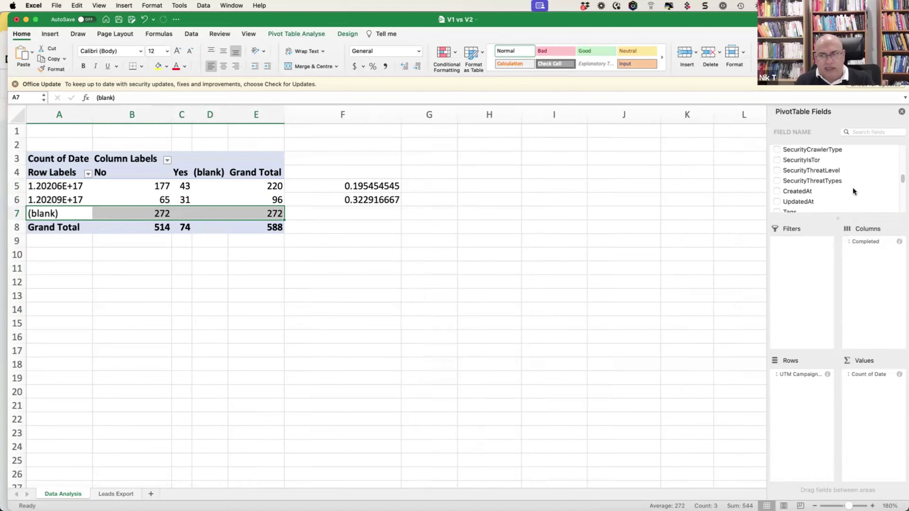
{"action": "scroll", "coordinate": [851, 180], "scroll_direction": "up", "scroll_amount": 8}
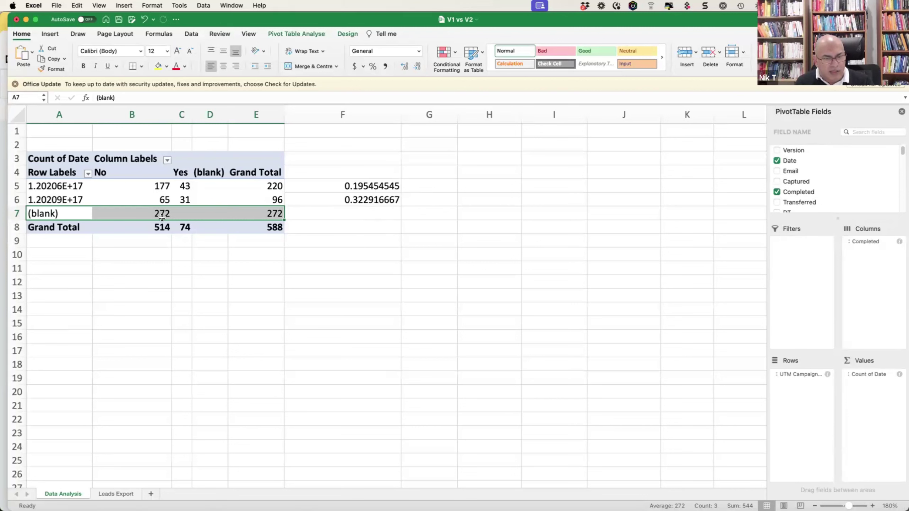
{"action": "left_click", "coordinate": [18, 213]}
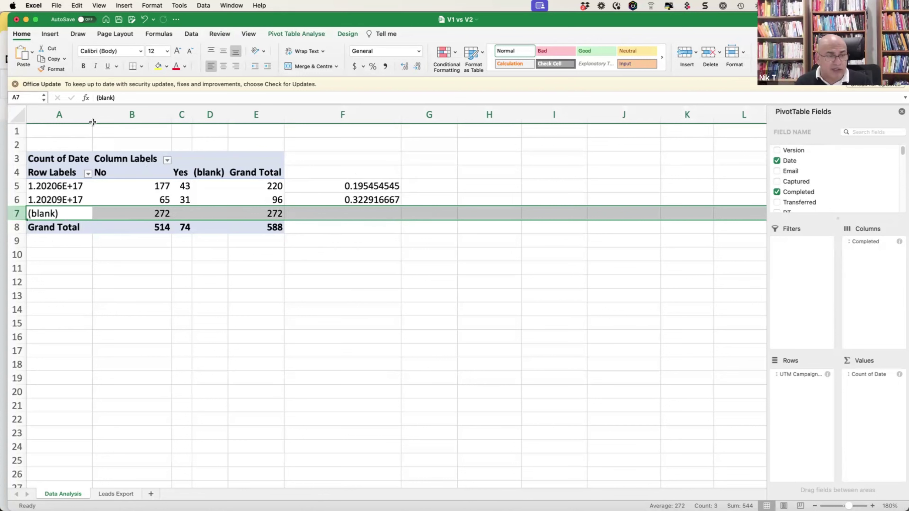
{"action": "left_click_drag", "start_coordinate": [92, 122], "coordinate": [143, 120]}
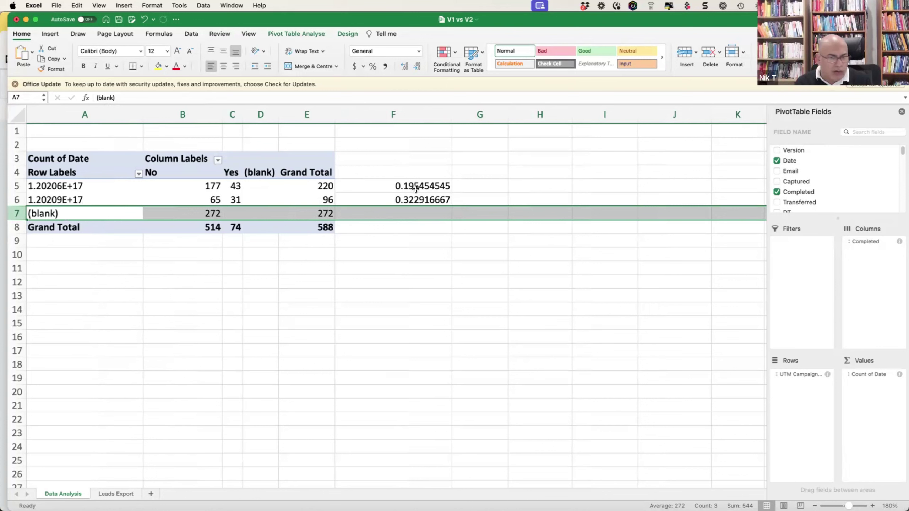
Nest the UTM Medium (292681) and UTM Source (292682) fields under UTM Campaign in the pivot table's rows.
{"action": "scroll", "coordinate": [855, 178], "scroll_direction": "down", "scroll_amount": 1}
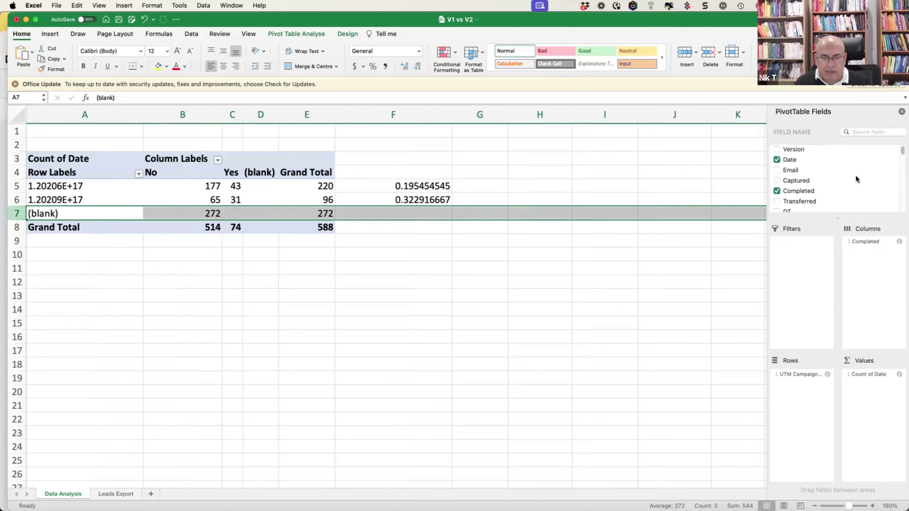
{"action": "scroll", "coordinate": [852, 165], "scroll_direction": "down", "scroll_amount": 3}
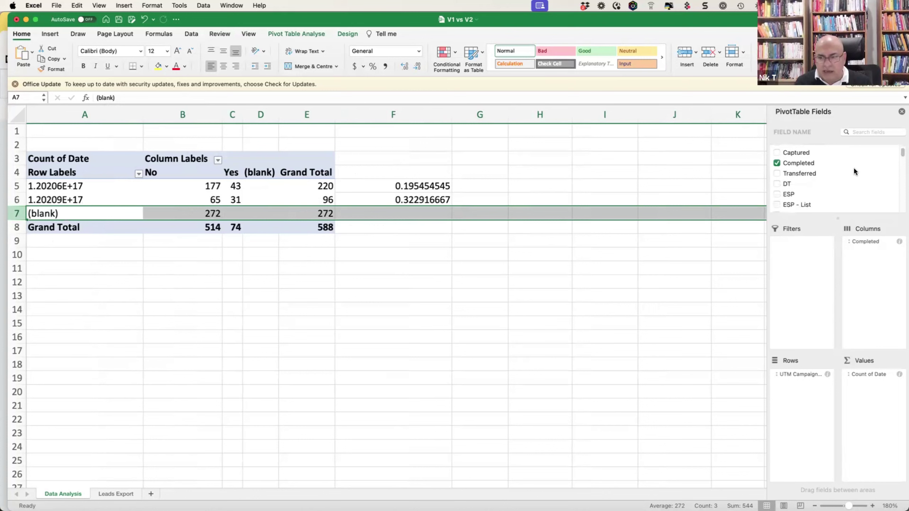
{"action": "scroll", "coordinate": [854, 169], "scroll_direction": "down", "scroll_amount": 10}
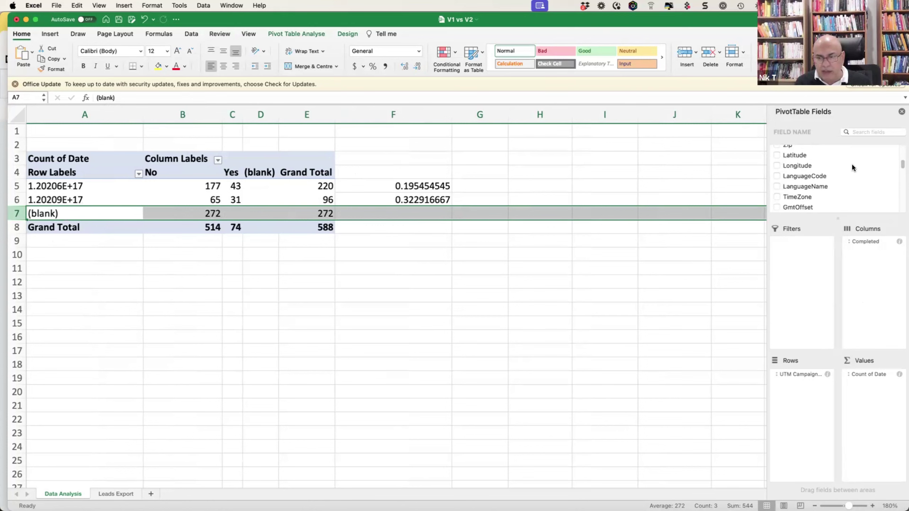
{"action": "scroll", "coordinate": [851, 163], "scroll_direction": "down", "scroll_amount": 6}
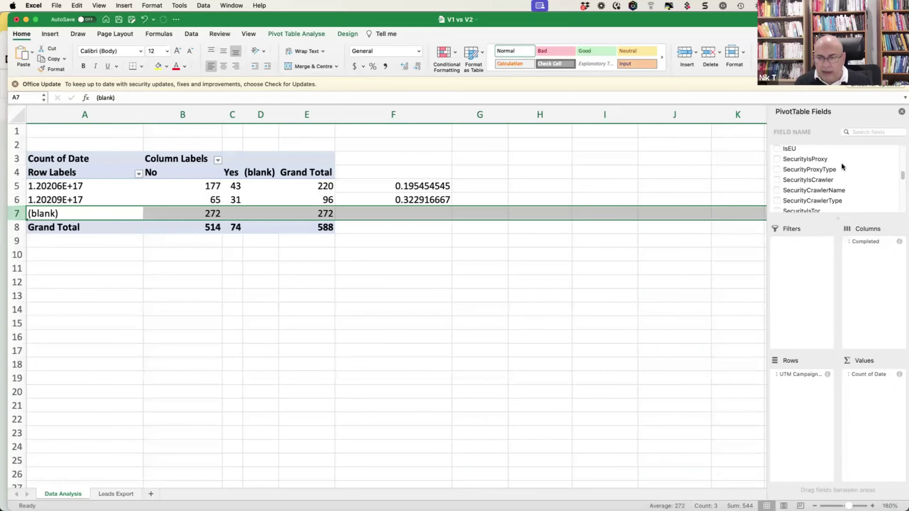
{"action": "scroll", "coordinate": [835, 170], "scroll_direction": "down", "scroll_amount": 4}
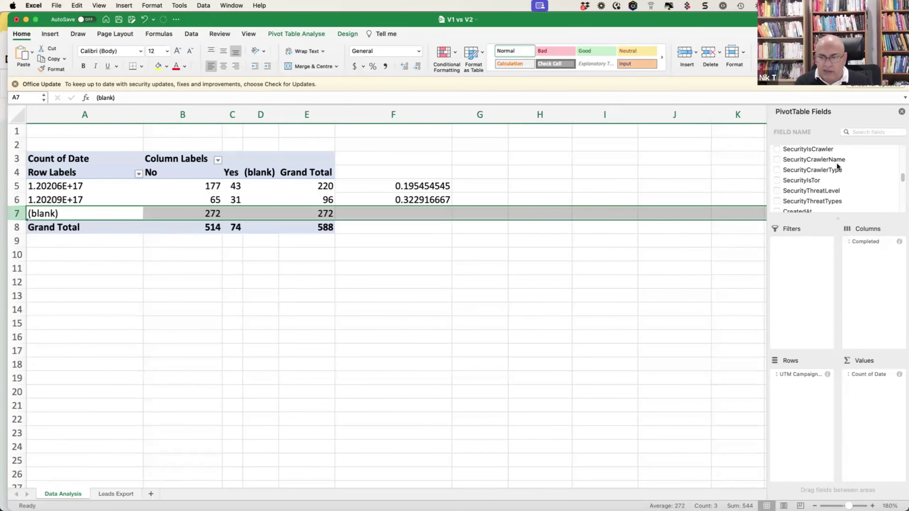
{"action": "scroll", "coordinate": [835, 174], "scroll_direction": "down", "scroll_amount": 8}
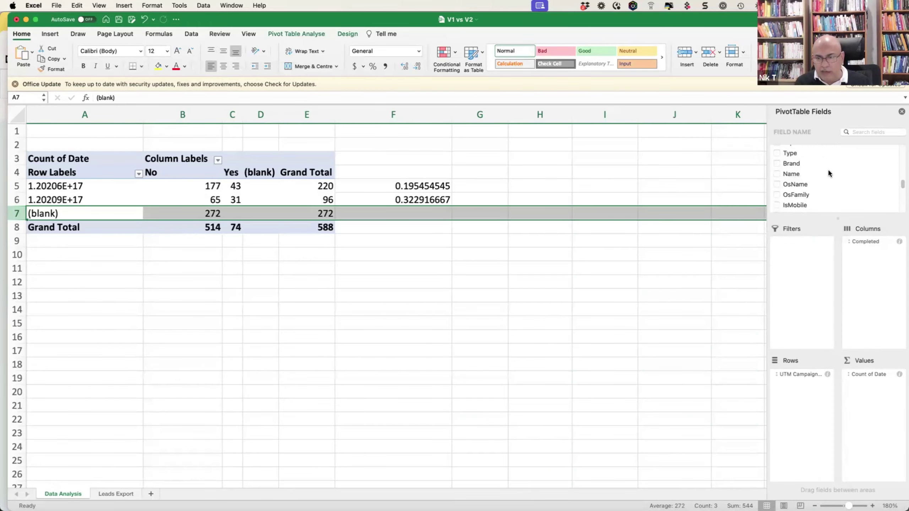
{"action": "scroll", "coordinate": [831, 169], "scroll_direction": "down", "scroll_amount": 8}
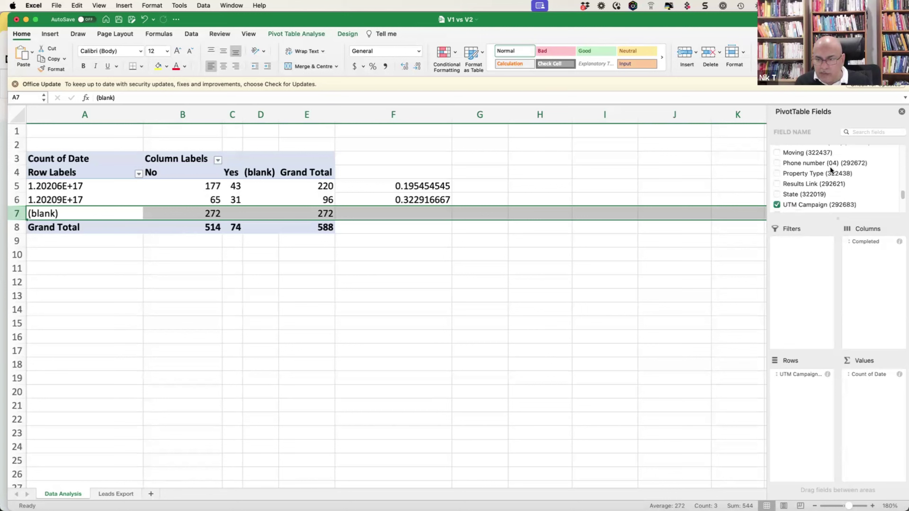
{"action": "scroll", "coordinate": [831, 171], "scroll_direction": "down", "scroll_amount": 1}
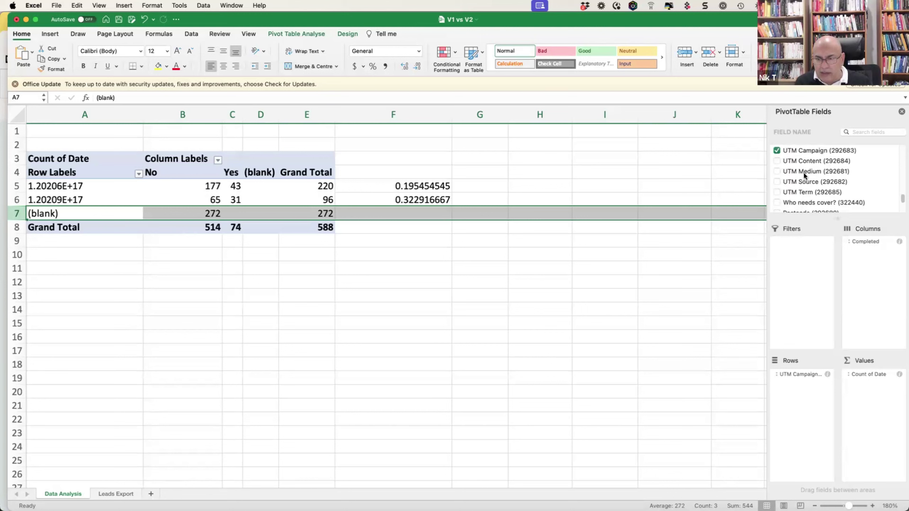
{"action": "left_click_drag", "start_coordinate": [804, 173], "coordinate": [809, 379]}
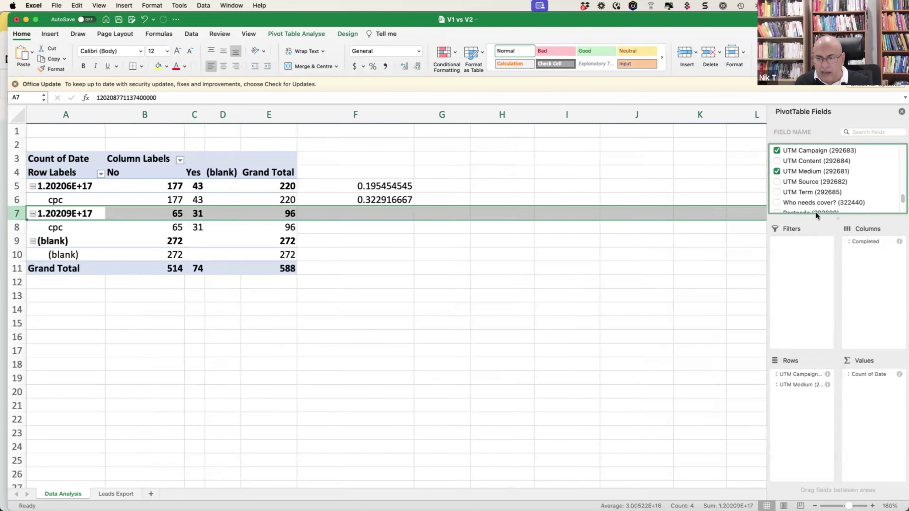
{"action": "left_click_drag", "start_coordinate": [806, 182], "coordinate": [816, 392]}
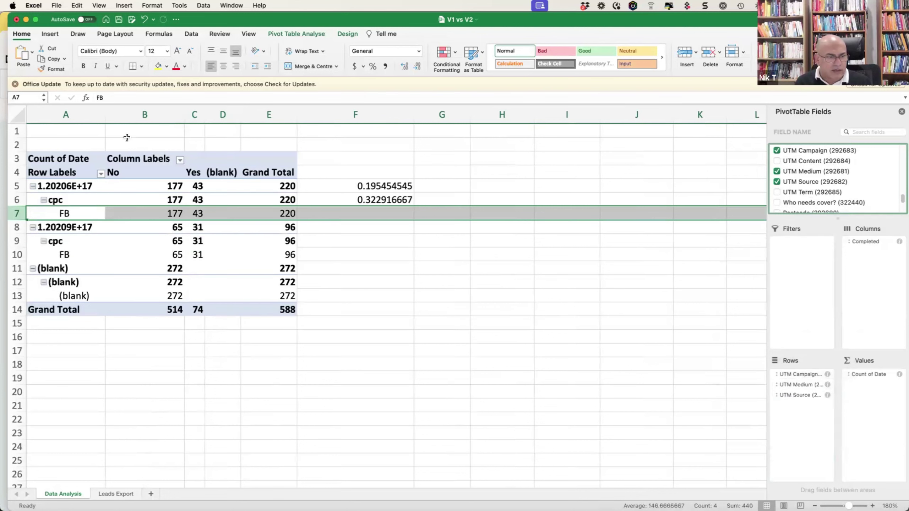
Widen the row label column and add the UTM Term (292685) field below UTM Source in the pivot table's rows.
{"action": "left_click_drag", "start_coordinate": [103, 116], "coordinate": [171, 116]}
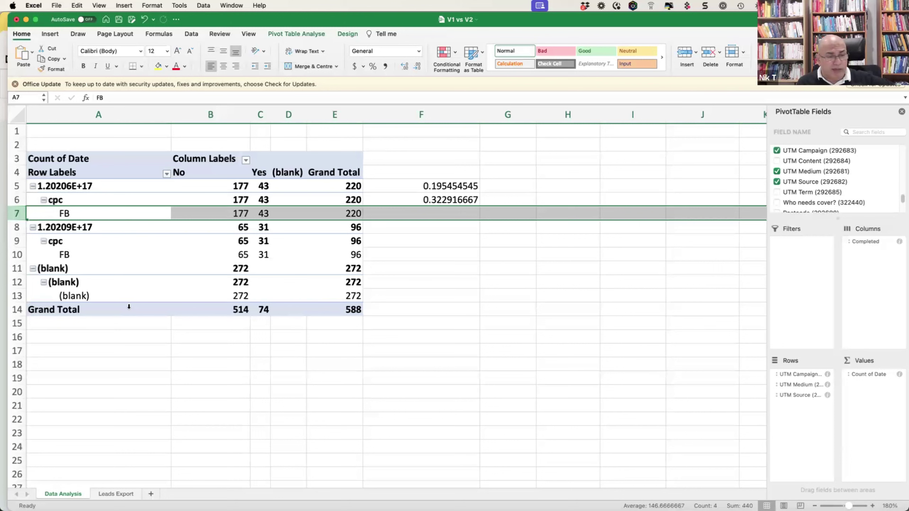
{"action": "left_click_drag", "start_coordinate": [171, 114], "coordinate": [199, 114]}
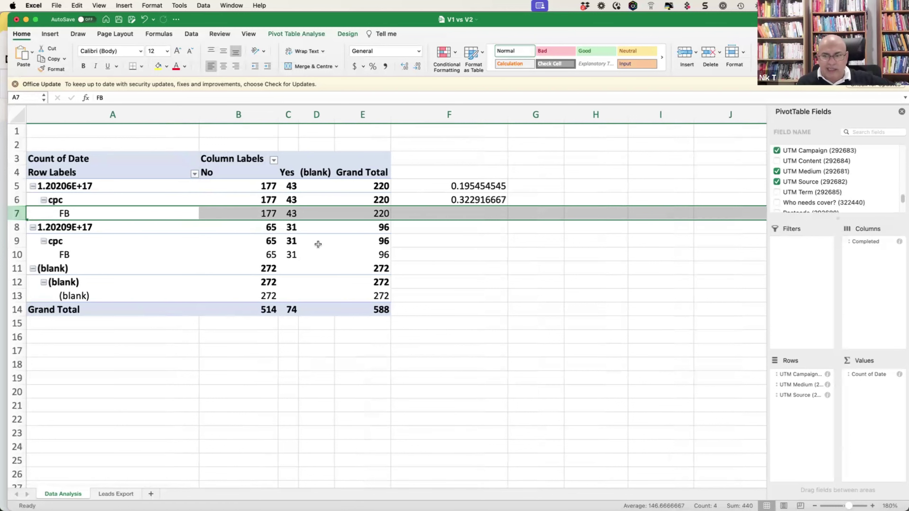
{"action": "left_click_drag", "start_coordinate": [808, 196], "coordinate": [821, 398]}
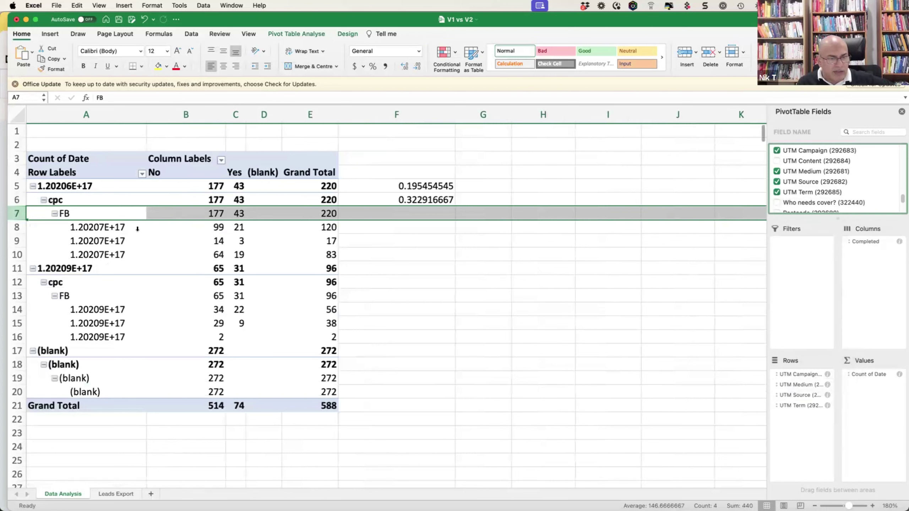
{"action": "left_click", "coordinate": [100, 228]}
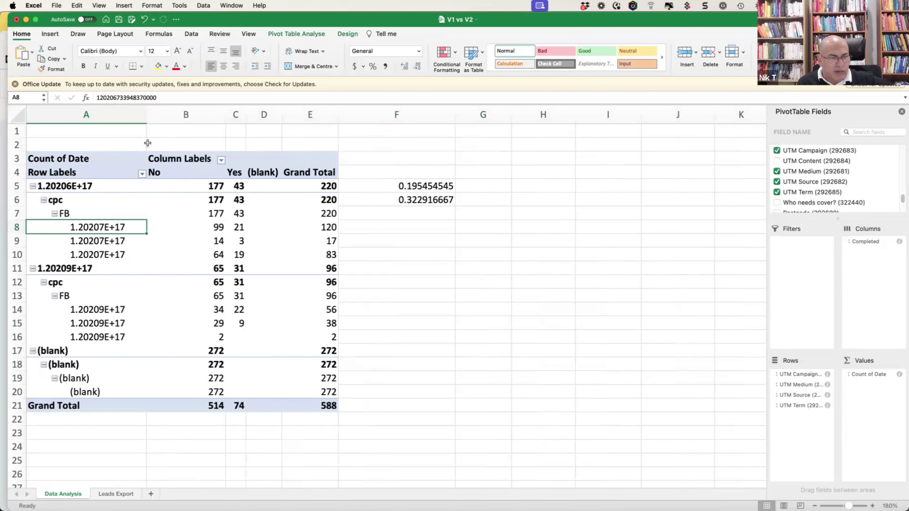
Widen column A to 34.00 and clear the two leftover completion rates from cells F5 and F6.
{"action": "left_click_drag", "start_coordinate": [147, 118], "coordinate": [204, 117]}
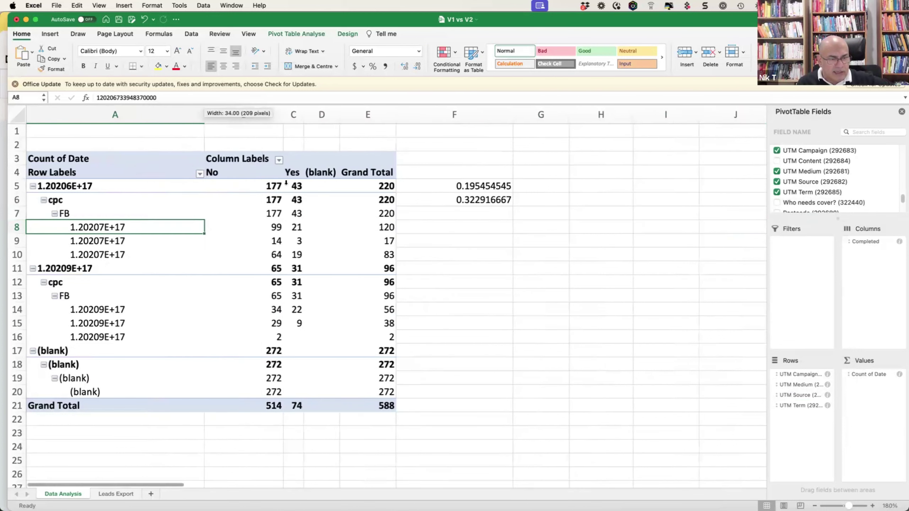
{"action": "left_click", "coordinate": [484, 190]}
{"action": "key", "text": "BackSpace"}
{"action": "key", "text": "Return"}
{"action": "key", "text": "BackSpace"}
{"action": "key", "text": "Return"}
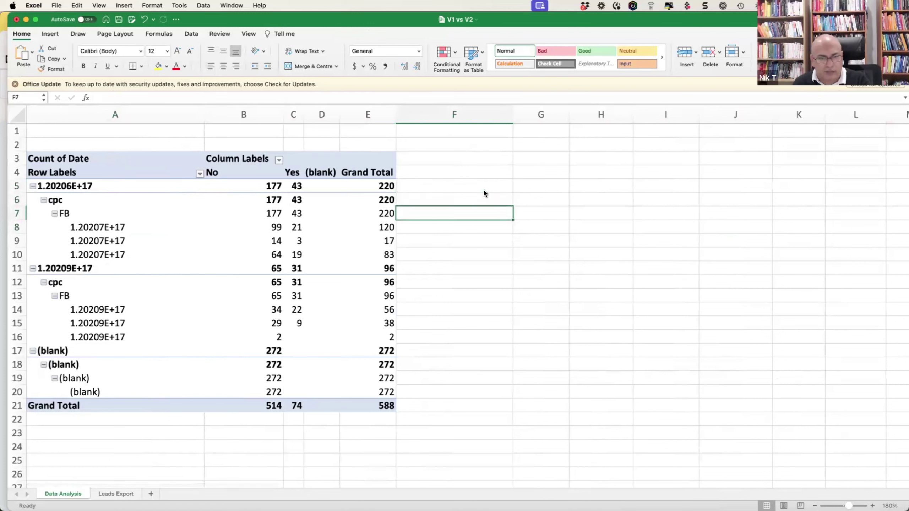
In F8, calculate the first UTM term's completion rate by dividing its Yes count by its Grand Total.
{"action": "key", "text": "Return"}
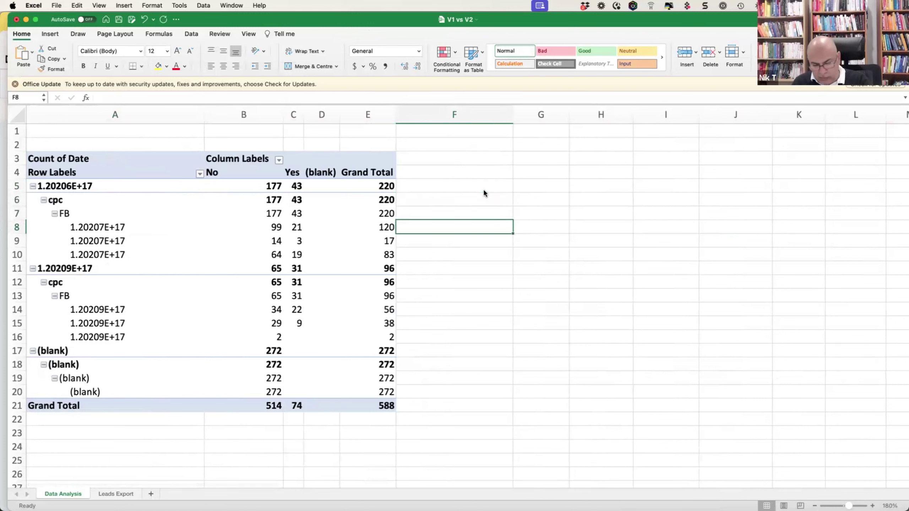
{"action": "type", "text": "="}
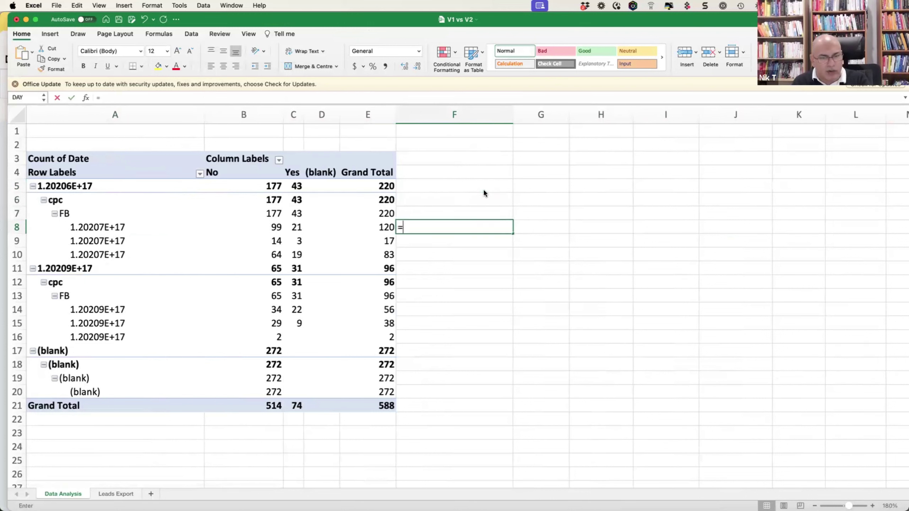
{"action": "key", "text": "Left"}
{"action": "key", "text": "Left"}
{"action": "key", "text": "Left"}
{"action": "type", "text": "/"}
{"action": "key", "text": "Left"}
{"action": "key", "text": "Return"}
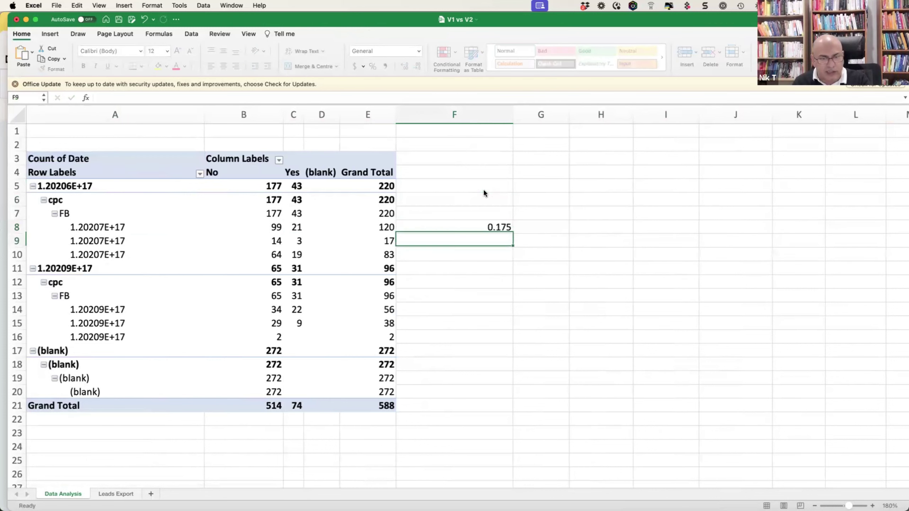
In F9, divide the Yes count by the Grand Total for the second UTM term of the first campaign.
{"action": "type", "text": "="}
{"action": "key", "text": "Left"}
{"action": "key", "text": "Left"}
{"action": "key", "text": "Left"}
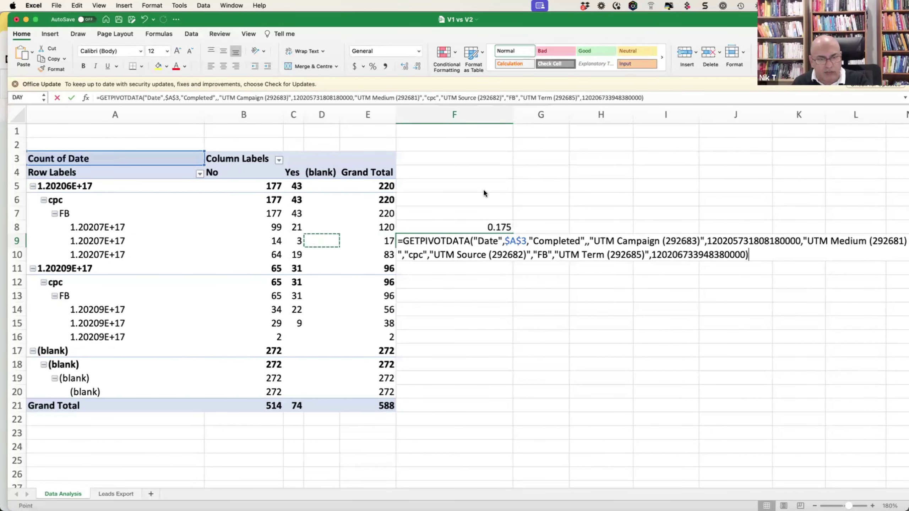
{"action": "type", "text": "/"}
{"action": "key", "text": "Left"}
{"action": "key", "text": "Return"}
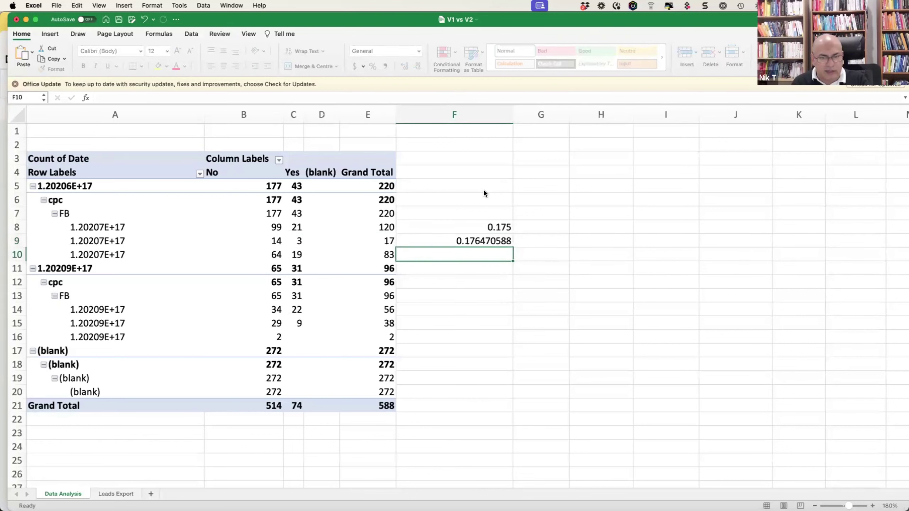
In F10, divide the Yes count by the Grand Total for the first campaign's third UTM term.
{"action": "type", "text": "="}
{"action": "key", "text": "Left"}
{"action": "key", "text": "Left"}
{"action": "key", "text": "Left"}
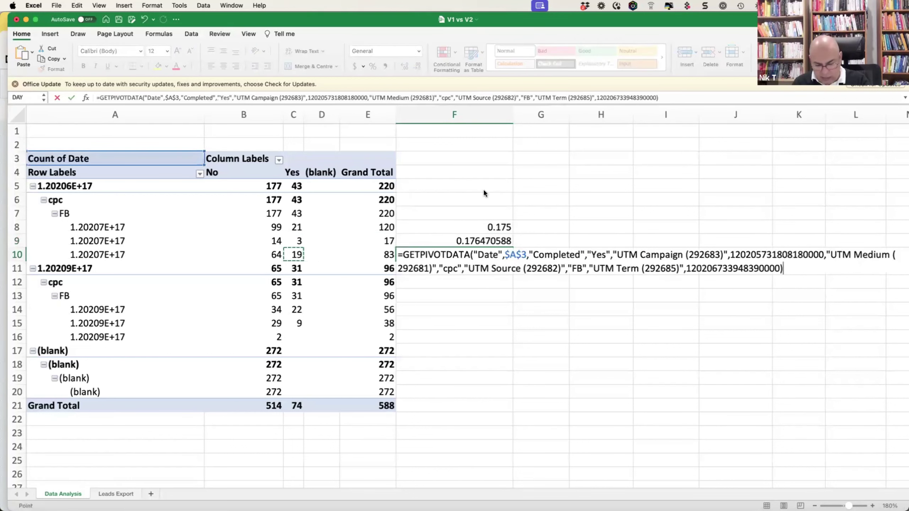
{"action": "type", "text": "/"}
{"action": "key", "text": "Left"}
{"action": "key", "text": "Return"}
In F14, calculate the completion rate of the second campaign's first UTM term as Yes count divided by Grand Total.
{"action": "key", "text": "Up"}
{"action": "key", "text": "Up"}
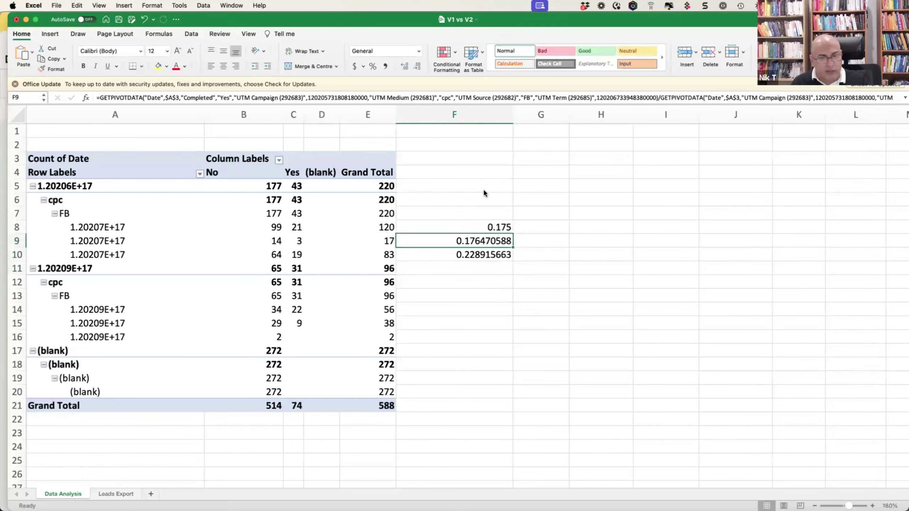
{"action": "key", "text": "Up"}
{"action": "key", "text": "Down"}
{"action": "key", "text": "Down"}
{"action": "key", "text": "Down"}
{"action": "key", "text": "Down"}
{"action": "key", "text": "Down"}
{"action": "key", "text": "Down"}
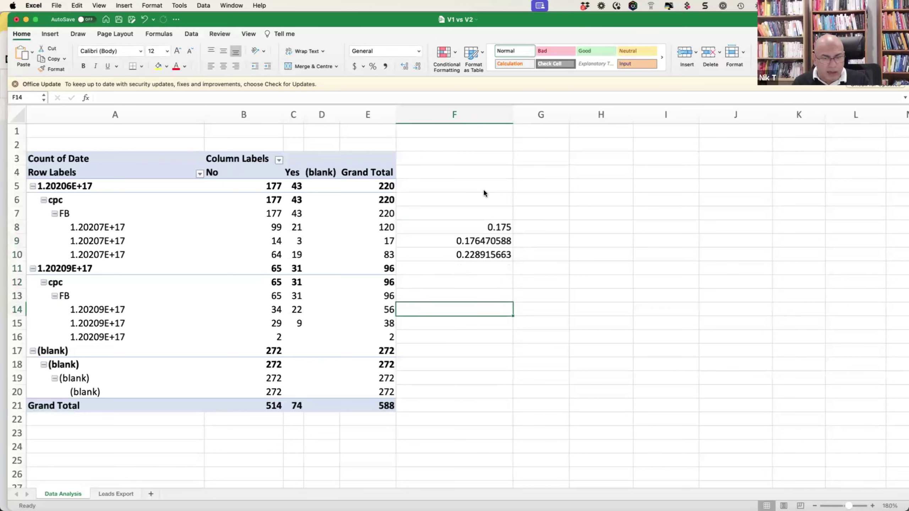
{"action": "type", "text": "="}
{"action": "key", "text": "Left"}
{"action": "key", "text": "Left"}
{"action": "key", "text": "Left"}
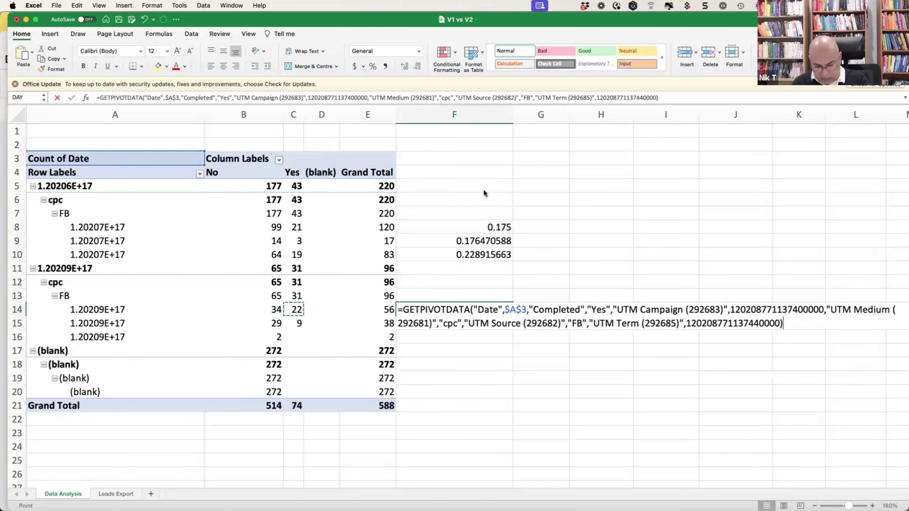
{"action": "type", "text": "/"}
{"action": "key", "text": "Left"}
{"action": "key", "text": "Return"}
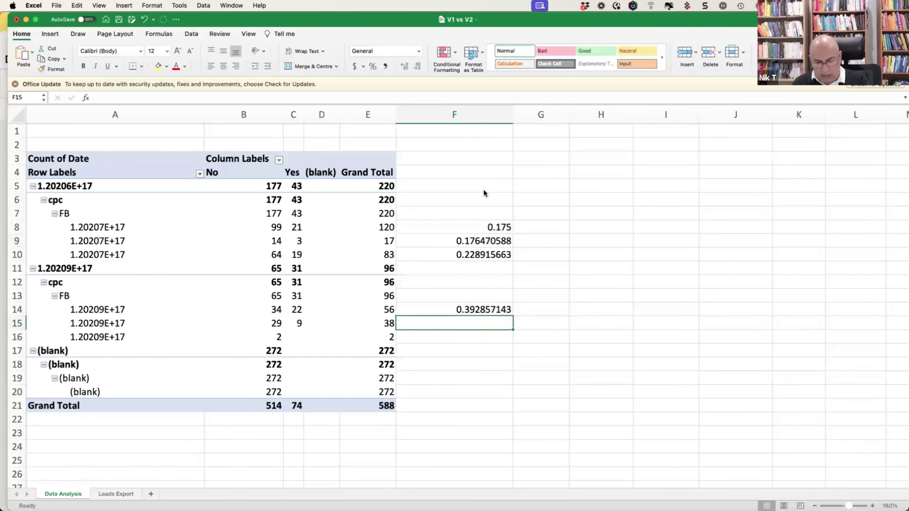
In F15, divide the Yes count by the Grand Total for the second campaign's second UTM term.
{"action": "type", "text": "="}
{"action": "key", "text": "Left"}
{"action": "key", "text": "Left"}
{"action": "key", "text": "Left"}
{"action": "type", "text": "/"}
{"action": "key", "text": "Left"}
{"action": "key", "text": "Return"}
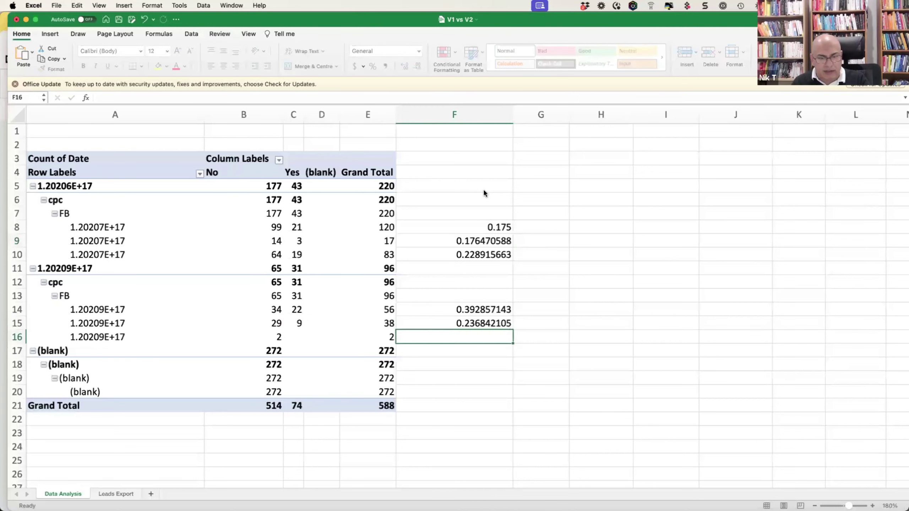
In F16, divide the Yes count by the Grand Total for the last UTM term of the second campaign.
{"action": "type", "text": "="}
{"action": "key", "text": "Left"}
{"action": "key", "text": "Left"}
{"action": "key", "text": "Left"}
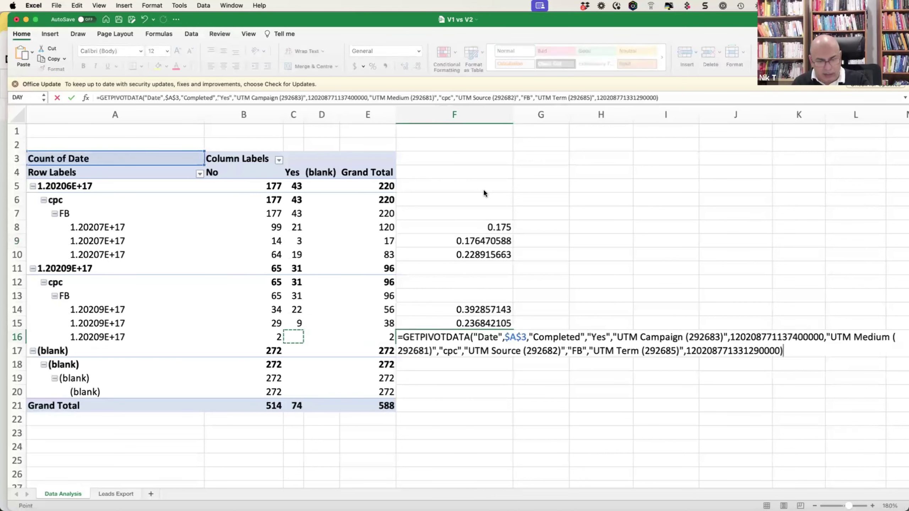
{"action": "type", "text": "/"}
{"action": "key", "text": "Left"}
{"action": "key", "text": "Return"}
{"action": "key", "text": "Up"}
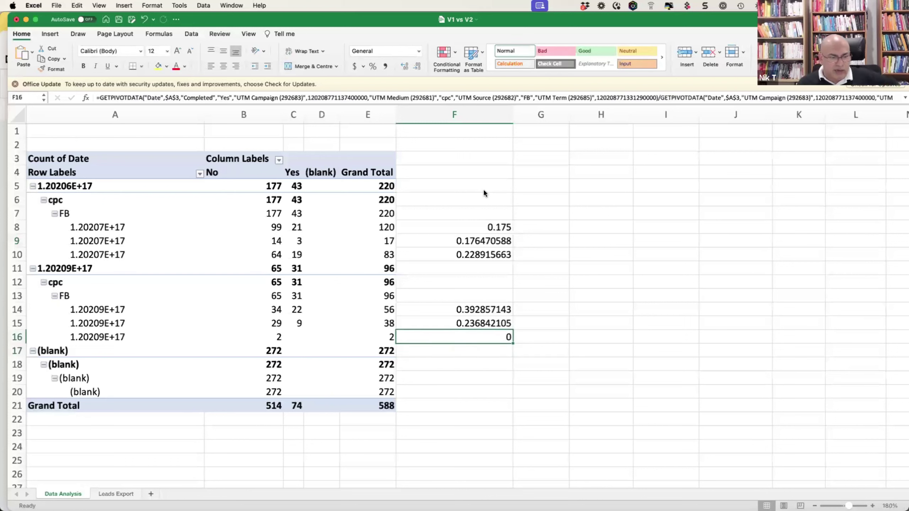
{"action": "key", "text": "Up"}
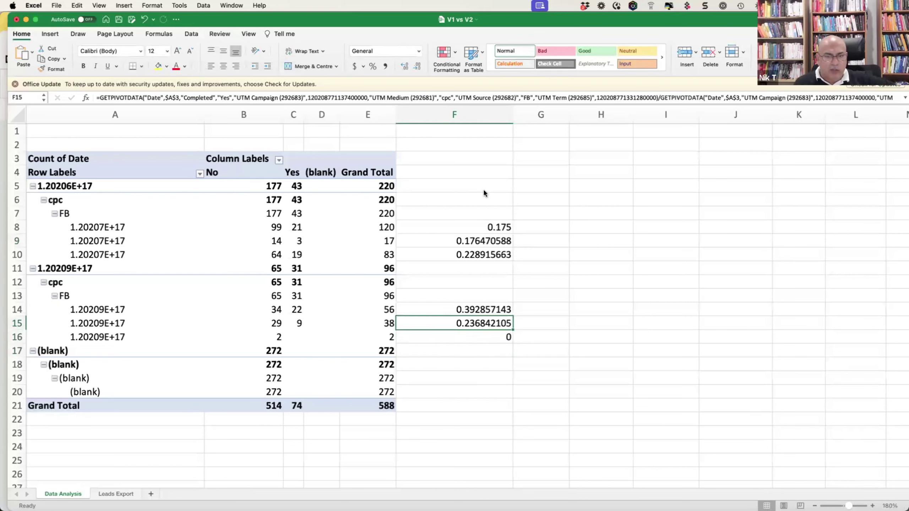
Compare the completion ratios in column F for the first campaign's UTM terms with those of the second campaign.
{"action": "key", "text": "Up"}
{"action": "key", "text": "Up"}
{"action": "key", "text": "Up"}
{"action": "key", "text": "Up"}
{"action": "key", "text": "Up"}
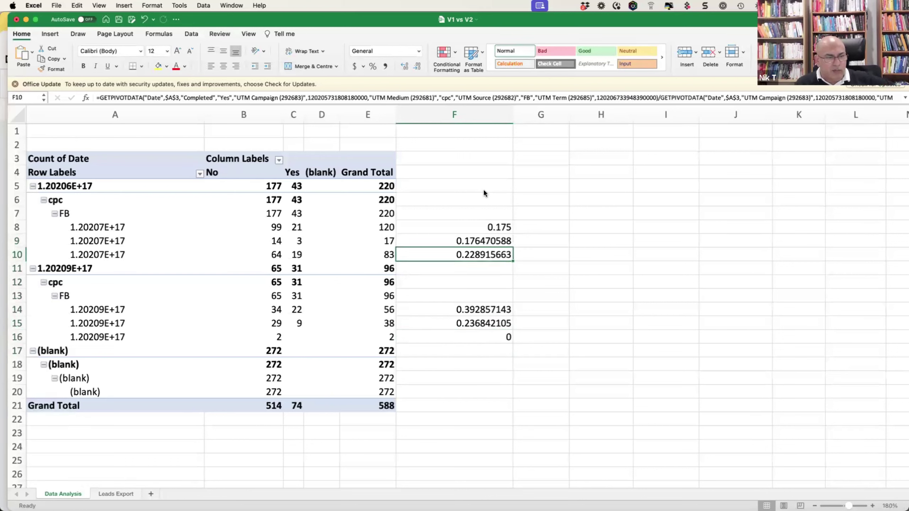
{"action": "key", "text": "Up"}
{"action": "key", "text": "Up"}
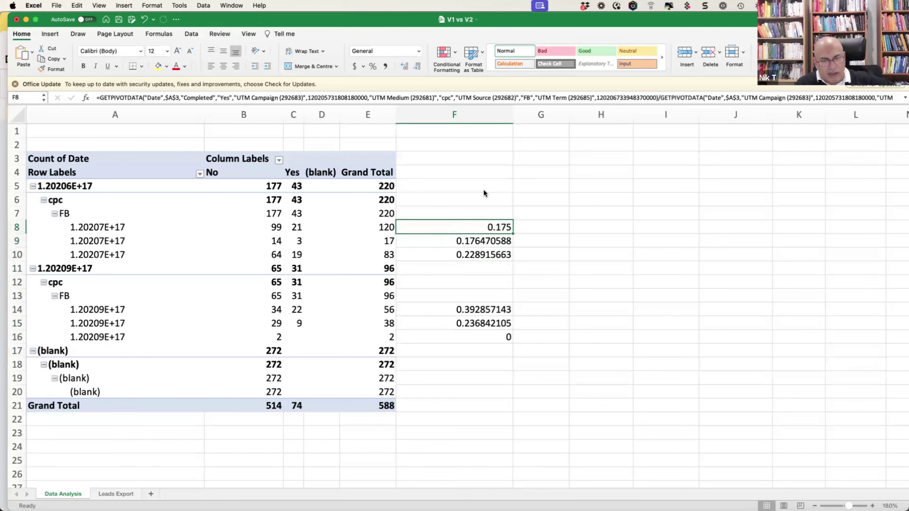
{"action": "key", "text": "Down"}
{"action": "key", "text": "Down"}
{"action": "key", "text": "Down"}
{"action": "key", "text": "Down"}
{"action": "key", "text": "Down"}
{"action": "key", "text": "Down"}
{"action": "key", "text": "Down"}
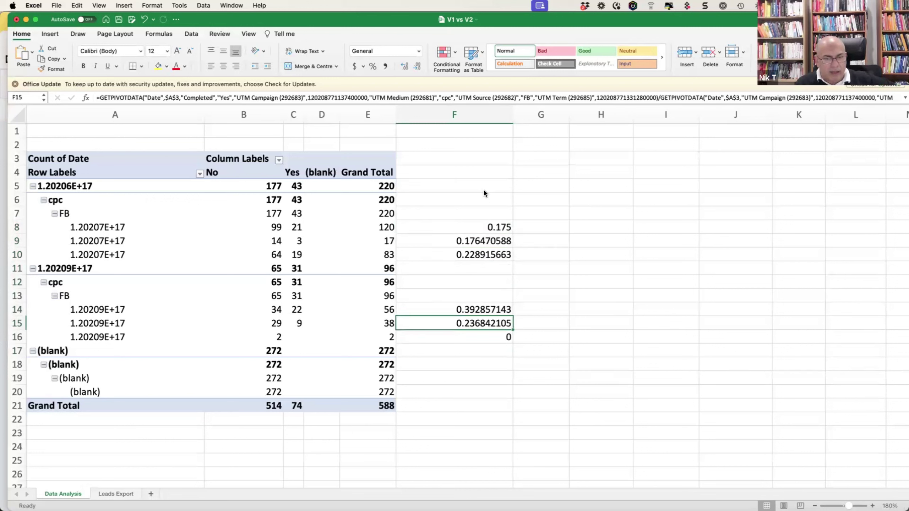
Review row 14 of the pivot table from its UTM term label across to its completion ratio.
{"action": "key", "text": "Up"}
{"action": "key", "text": "Left"}
{"action": "key", "text": "Left"}
{"action": "key", "text": "Left"}
{"action": "key", "text": "Left"}
{"action": "key", "text": "Left"}
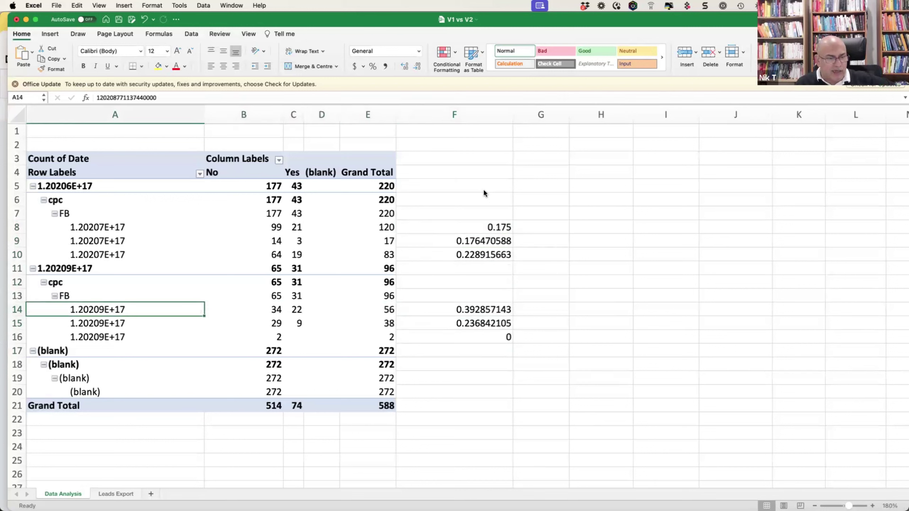
{"action": "key", "text": "Right"}
{"action": "key", "text": "Right"}
{"action": "key", "text": "Right"}
{"action": "key", "text": "Right"}
{"action": "key", "text": "Right"}
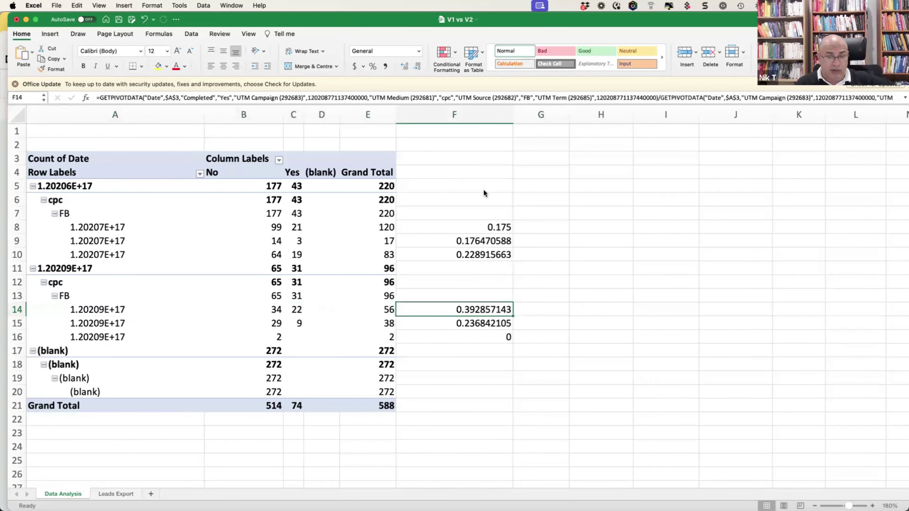
Compare the completion ratio in F14 with the ratio of the first campaign's leading UTM term in F8.
{"action": "key", "text": "Up"}
{"action": "key", "text": "Up"}
{"action": "key", "text": "Up"}
{"action": "key", "text": "Up"}
{"action": "key", "text": "Up"}
{"action": "key", "text": "Up"}
{"action": "key", "text": "Down"}
{"action": "key", "text": "Down"}
{"action": "key", "text": "Down"}
{"action": "key", "text": "Down"}
{"action": "key", "text": "Down"}
{"action": "key", "text": "Down"}
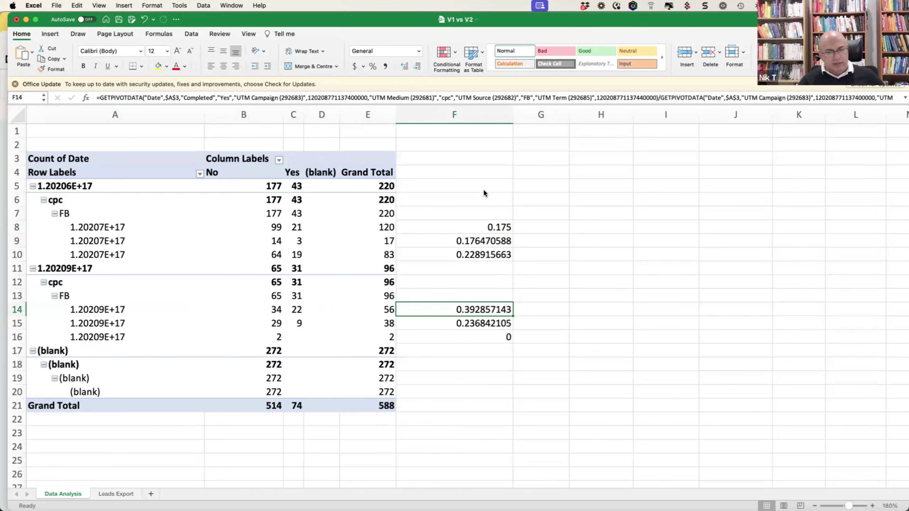
Examine the UTM term label in A14 together with its No, Yes and Grand Total counts.
{"action": "key", "text": "Left"}
{"action": "key", "text": "Left"}
{"action": "key", "text": "Left"}
{"action": "key", "text": "Left"}
{"action": "key", "text": "Left"}
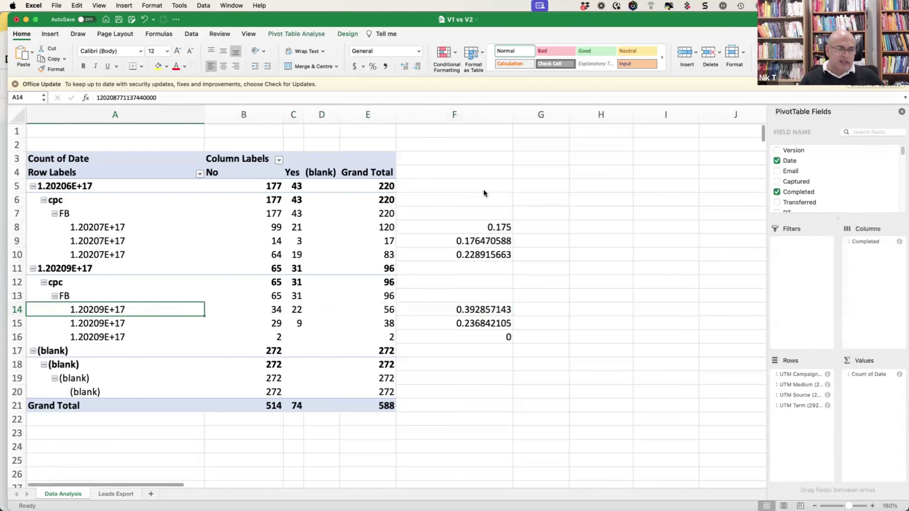
{"action": "key", "text": "Right"}
{"action": "key", "text": "Right"}
{"action": "key", "text": "Right"}
{"action": "key", "text": "Right"}
{"action": "key", "text": "Left"}
{"action": "key", "text": "Left"}
{"action": "key", "text": "Left"}
{"action": "key", "text": "Left"}
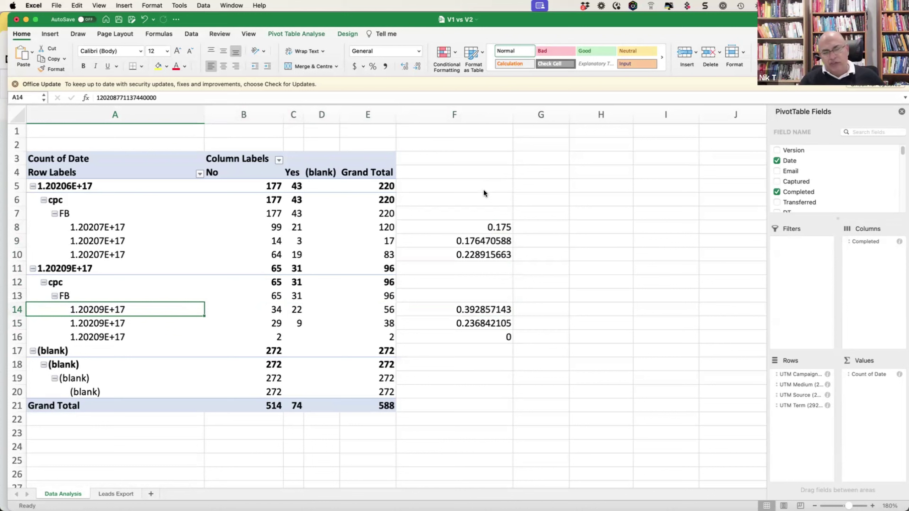
Examine the No counts of the second campaign's three UTM terms in B14:B16.
{"action": "key", "text": "Right"}
{"action": "key", "text": "Down"}
{"action": "key", "text": "Down"}
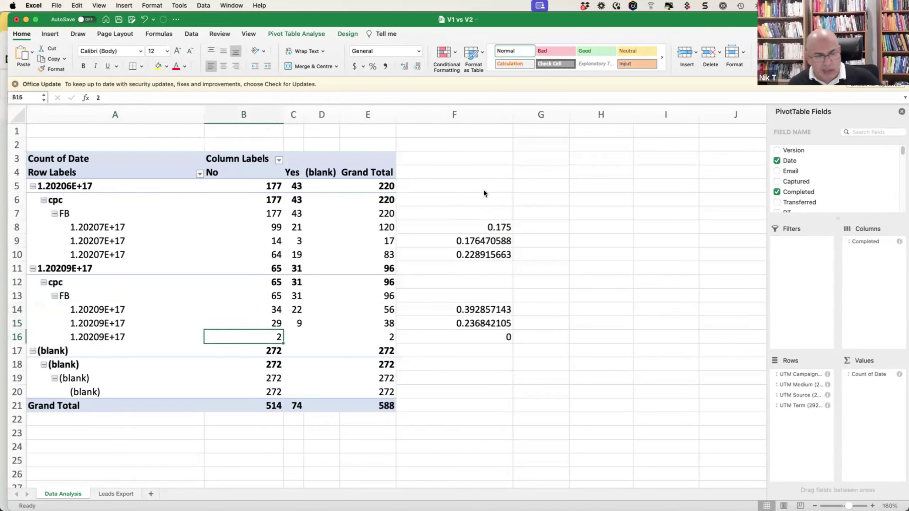
{"action": "key", "text": "Up"}
{"action": "key", "text": "Up"}
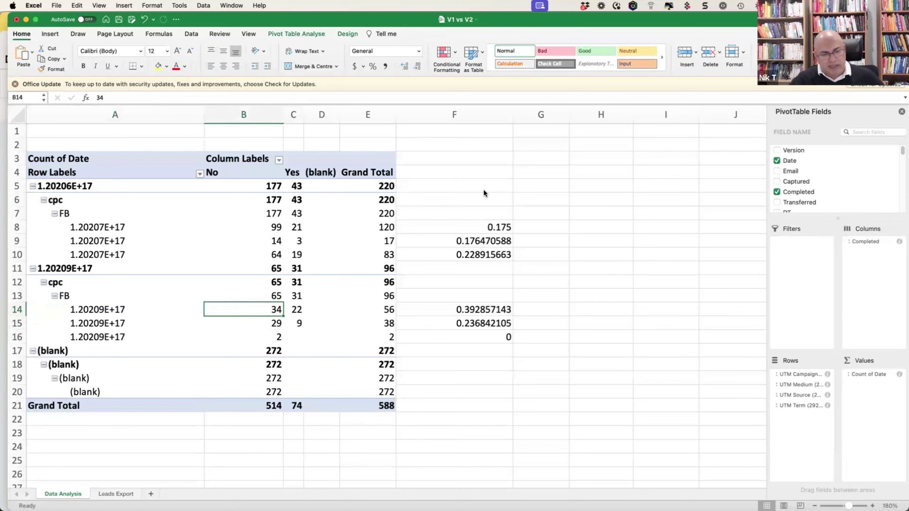
{"action": "key", "text": "Down"}
{"action": "key", "text": "Down"}
{"action": "key", "text": "Up"}
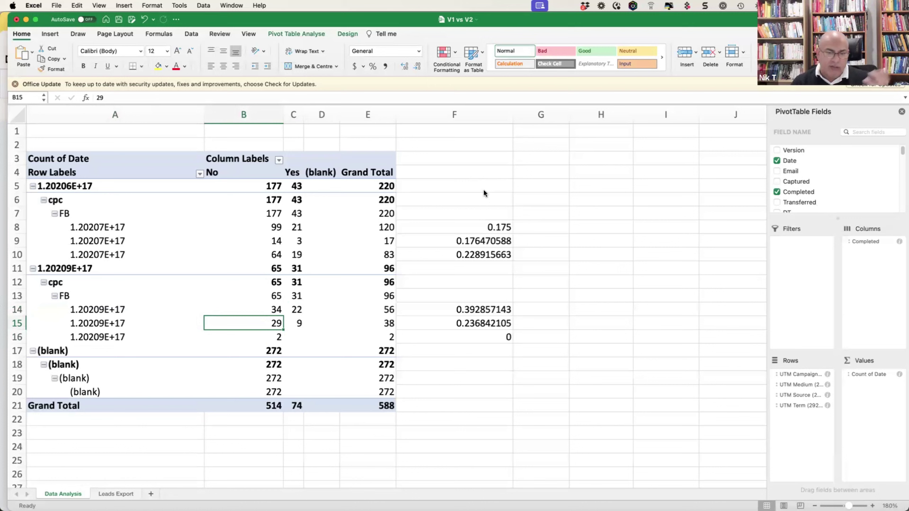
Compare the Grand Total counts of the second campaign's UTM terms in E14 and E15 with the first campaign's totals around E8.
{"action": "key", "text": "Up"}
{"action": "key", "text": "Right"}
{"action": "key", "text": "Right"}
{"action": "key", "text": "Right"}
{"action": "key", "text": "Right"}
{"action": "key", "text": "Right"}
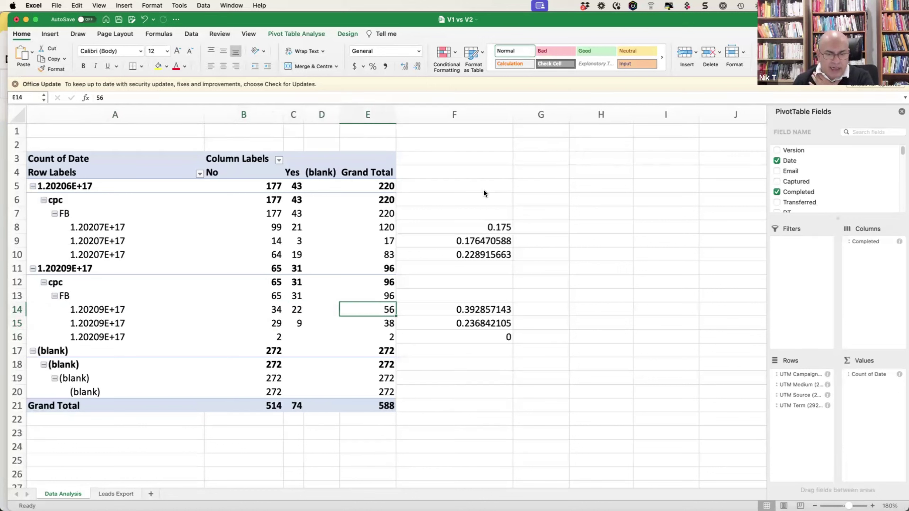
{"action": "key", "text": "Up"}
{"action": "key", "text": "Up"}
{"action": "key", "text": "Up"}
{"action": "key", "text": "Up"}
{"action": "key", "text": "Up"}
{"action": "key", "text": "Up"}
{"action": "key", "text": "Up"}
{"action": "key", "text": "Left"}
{"action": "key", "text": "Left"}
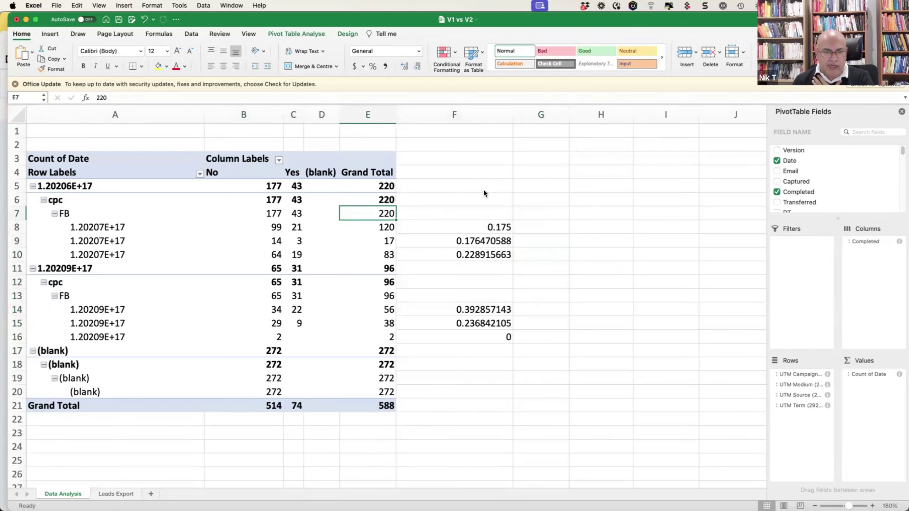
{"action": "key", "text": "Down"}
{"action": "key", "text": "Right"}
{"action": "key", "text": "Left"}
{"action": "key", "text": "Left"}
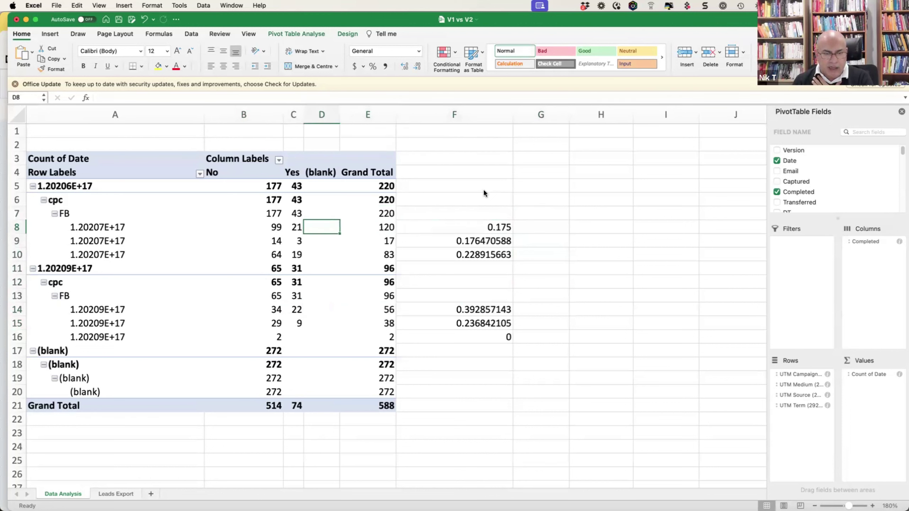
{"action": "key", "text": "Right"}
{"action": "key", "text": "Down"}
{"action": "key", "text": "Down"}
{"action": "key", "text": "Down"}
{"action": "key", "text": "Down"}
{"action": "key", "text": "Down"}
{"action": "key", "text": "Down"}
{"action": "key", "text": "Down"}
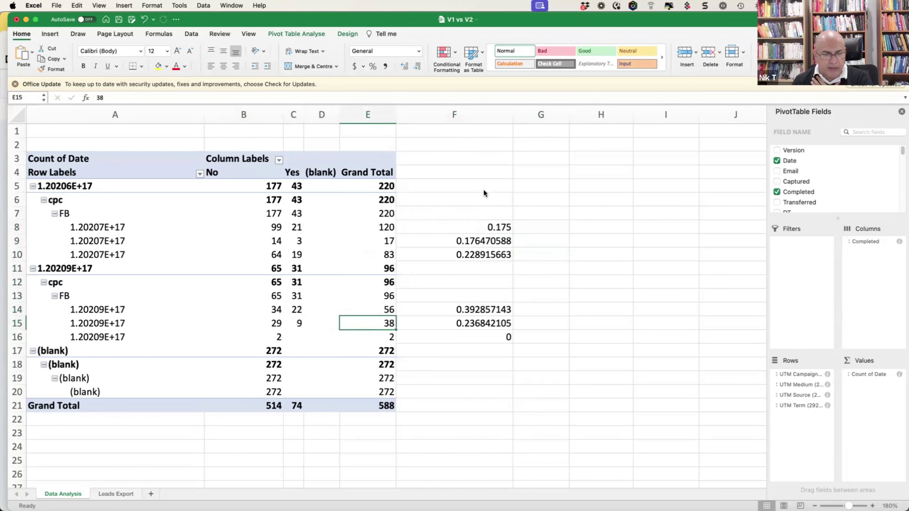
{"action": "key", "text": "Up"}
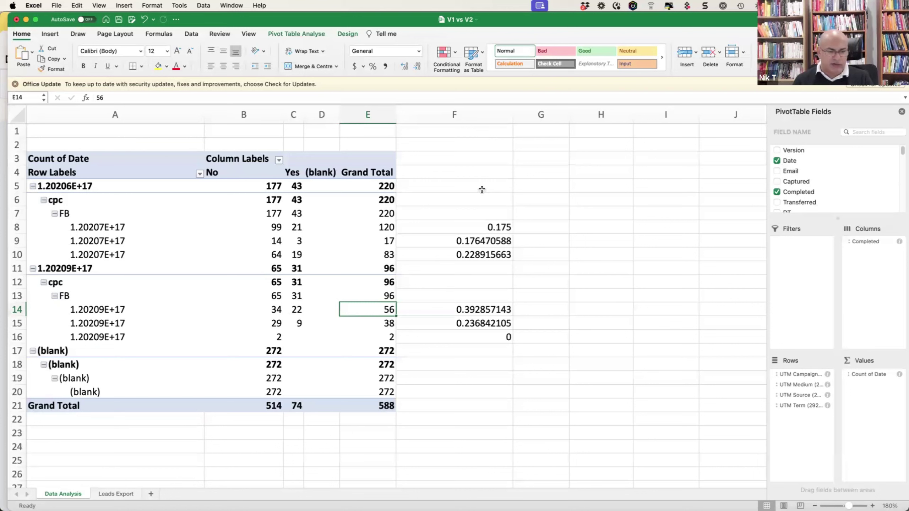
Check the raw lead records on the Leads Export sheet, then revisit the first campaign's terms on the Data Analysis sheet.
{"action": "left_click", "coordinate": [109, 495]}
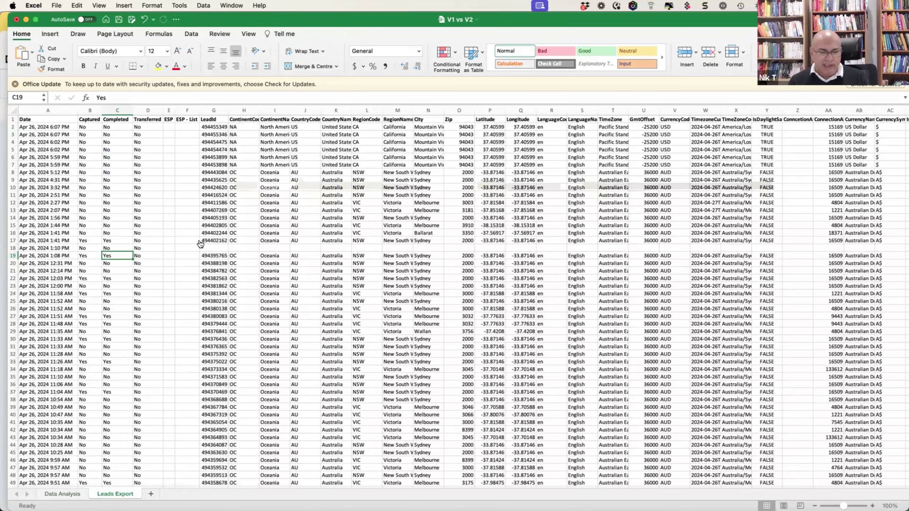
{"action": "key", "text": "super+Tab"}
{"action": "key", "text": "super+Tab"}
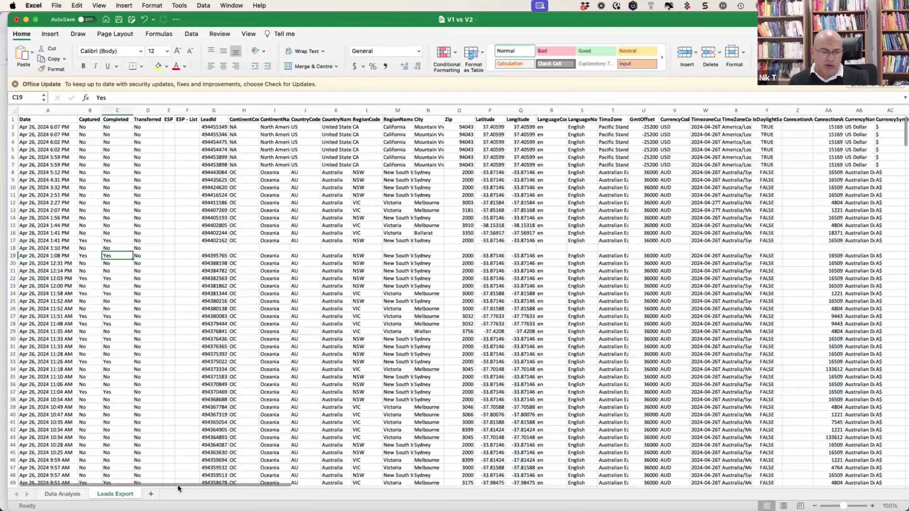
{"action": "left_click", "coordinate": [76, 495]}
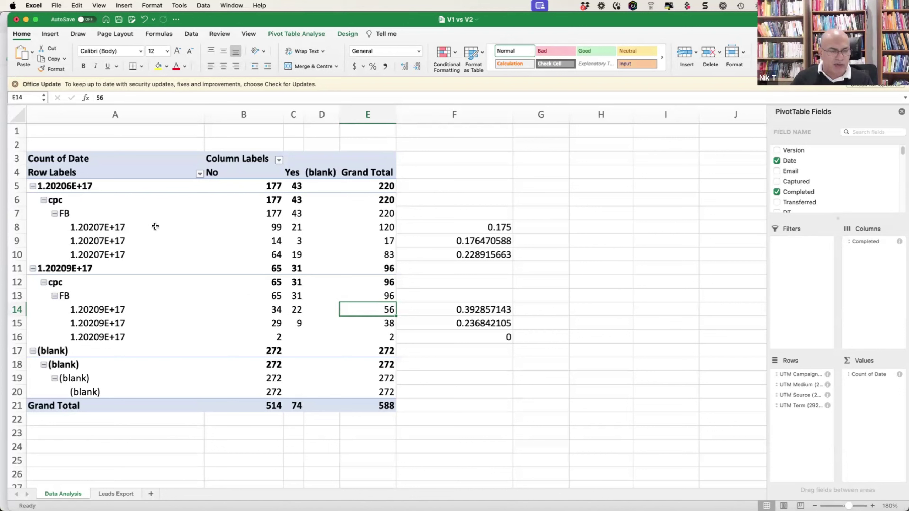
{"action": "left_click", "coordinate": [128, 240]}
{"action": "left_click", "coordinate": [130, 253]}
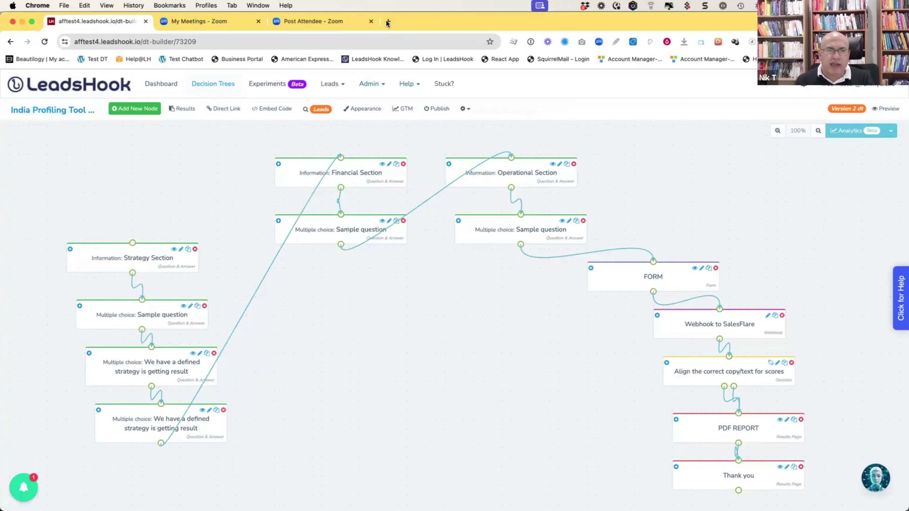
Search Google in a new Chrome tab for "ad spend chrome extention attribution".
{"action": "left_click", "coordinate": [385, 20]}
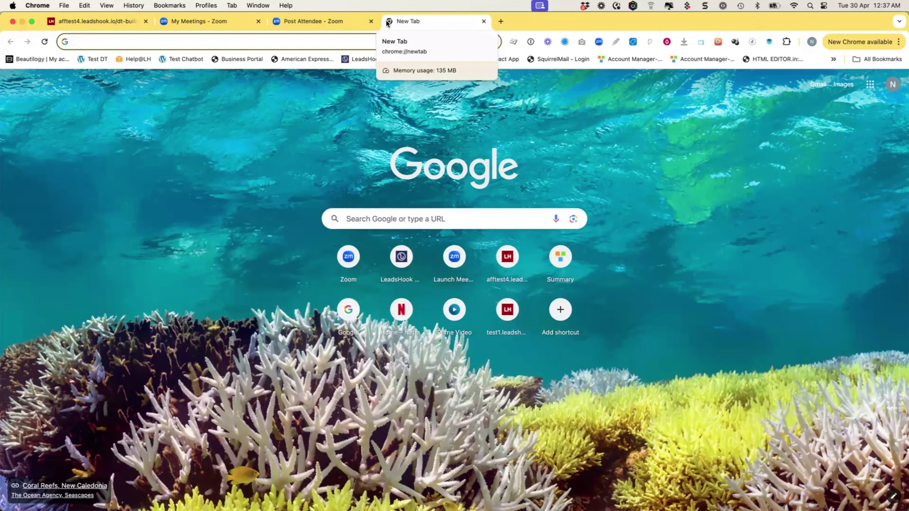
{"action": "type", "text": "g"}
{"action": "key", "text": "BackSpace"}
{"action": "key", "text": "BackSpace"}
{"action": "key", "text": "Escape"}
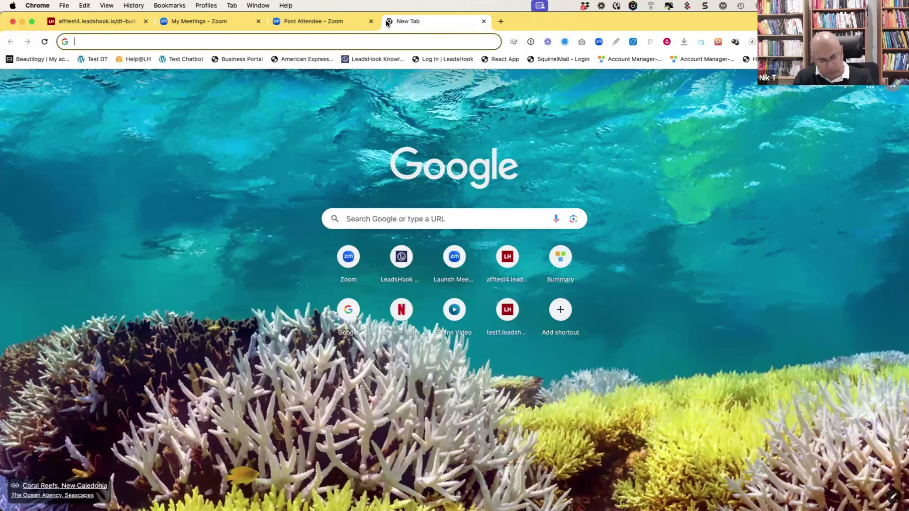
{"action": "type", "text": "ad spen"}
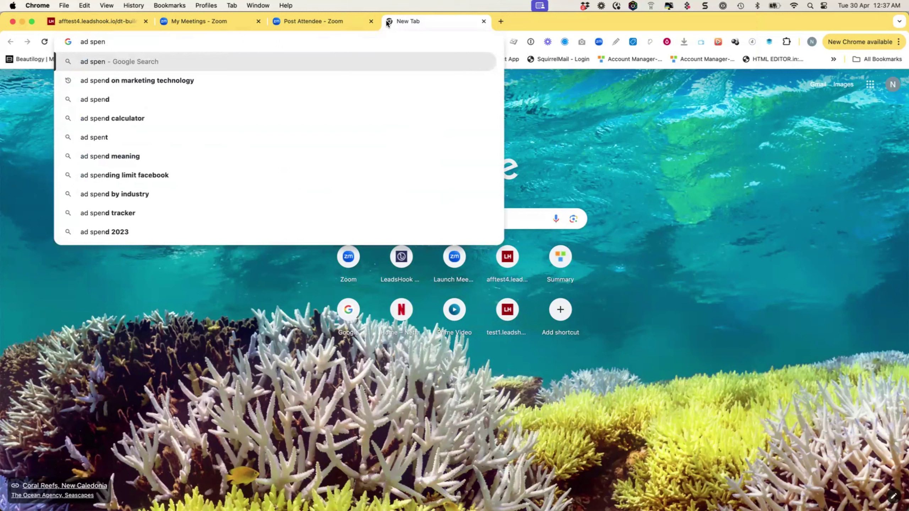
{"action": "type", "text": "d"}
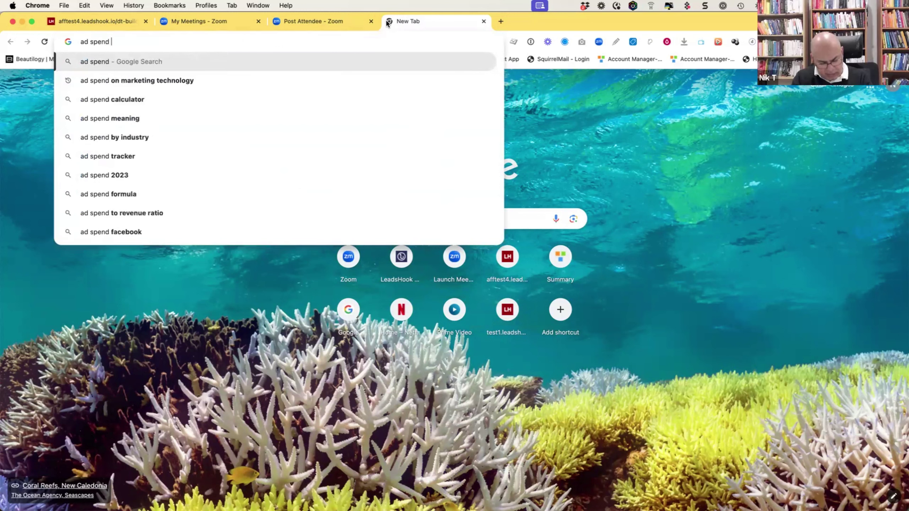
{"action": "type", "text": " chro"}
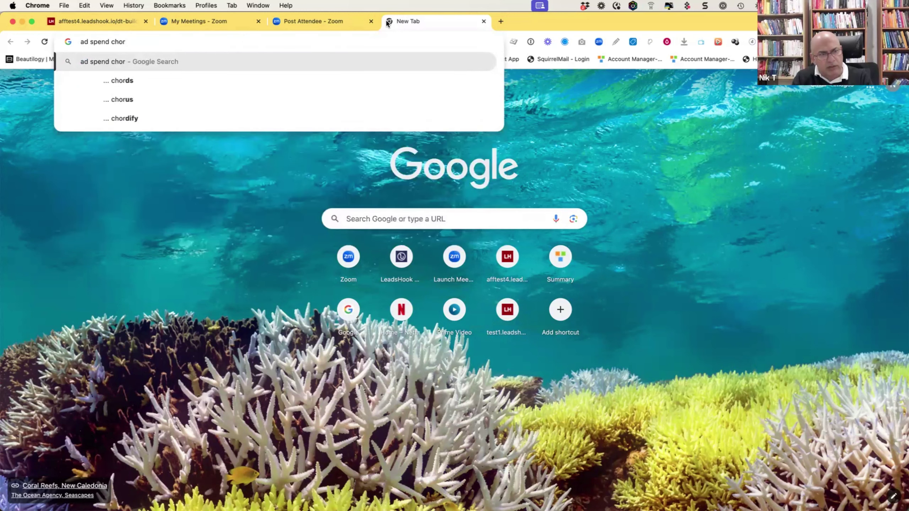
{"action": "type", "text": "me ext"}
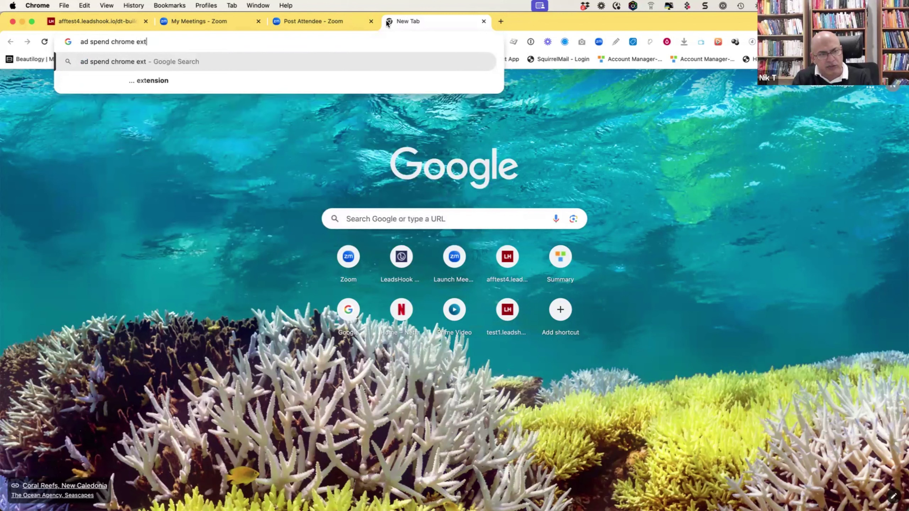
{"action": "type", "text": "entuio"}
{"action": "key", "text": "BackSpace"}
{"action": "key", "text": "BackSpace"}
{"action": "key", "text": "BackSpace"}
{"action": "key", "text": "BackSpace"}
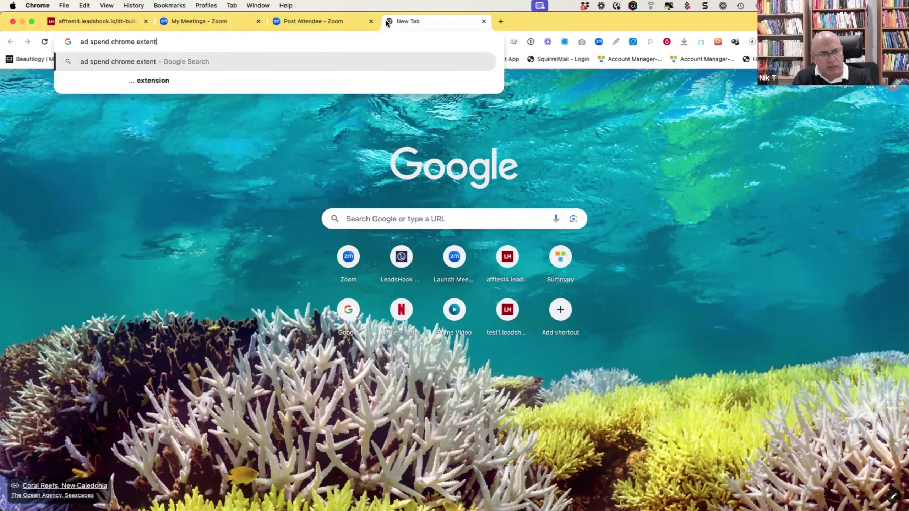
{"action": "type", "text": "tion attribt"}
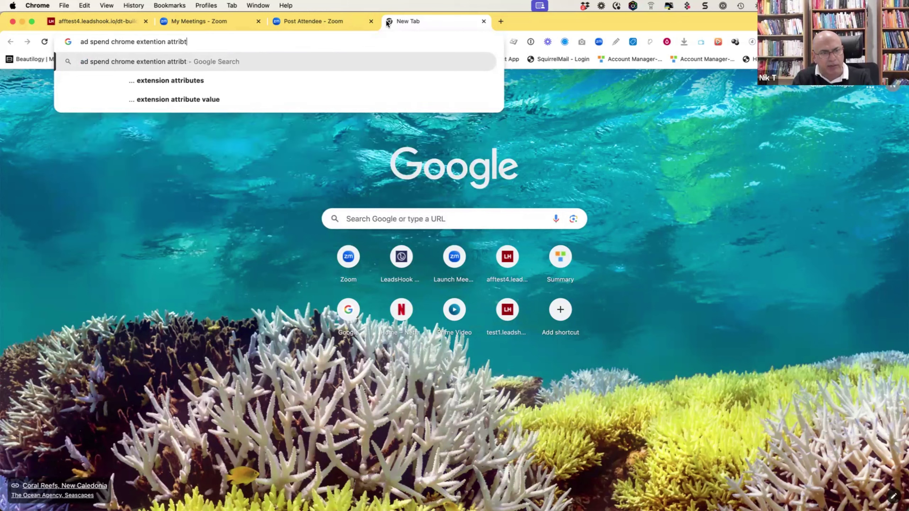
{"action": "key", "text": "BackSpace"}
{"action": "type", "text": "ution"}
{"action": "key", "text": "Return"}
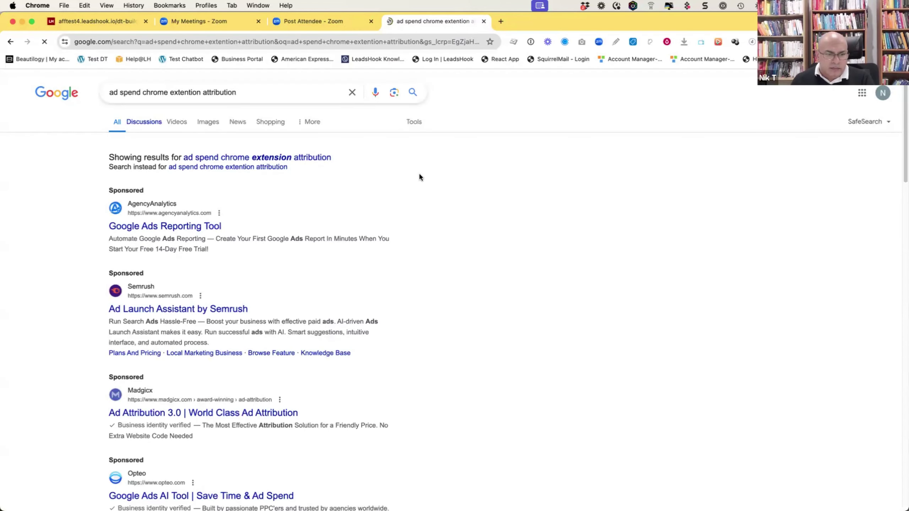
Look through the Google results for an ad attribution Chrome extension, ending back at the start of the list.
{"action": "scroll", "coordinate": [508, 244], "scroll_direction": "down", "scroll_amount": 5}
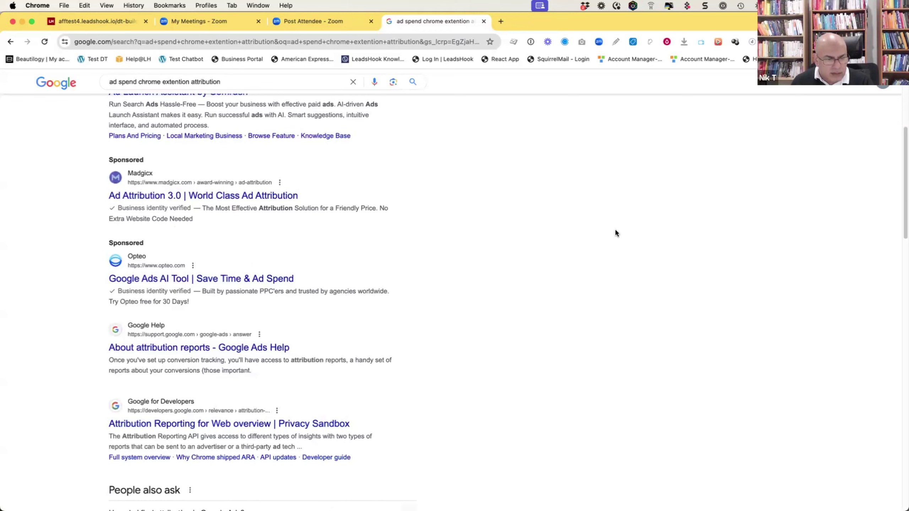
{"action": "scroll", "coordinate": [608, 232], "scroll_direction": "down", "scroll_amount": 4}
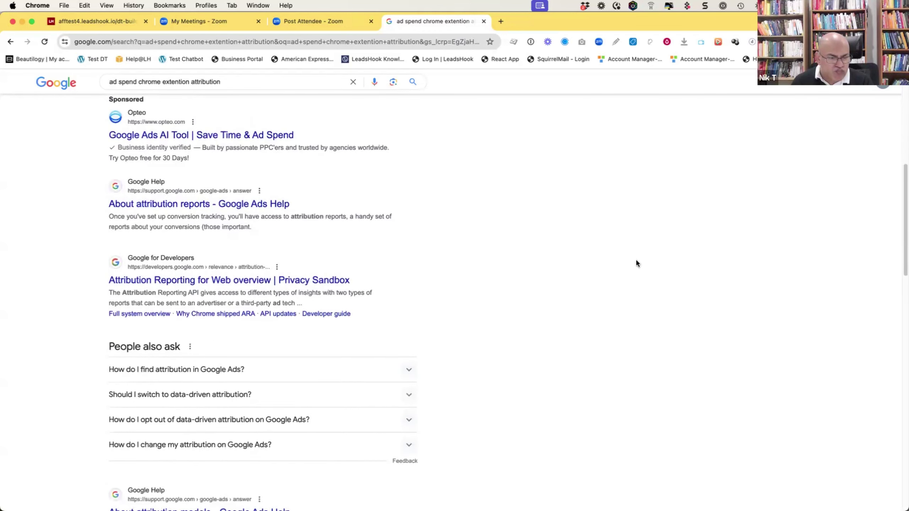
{"action": "scroll", "coordinate": [635, 258], "scroll_direction": "down", "scroll_amount": 9}
{"action": "scroll", "coordinate": [634, 248], "scroll_direction": "down", "scroll_amount": 4}
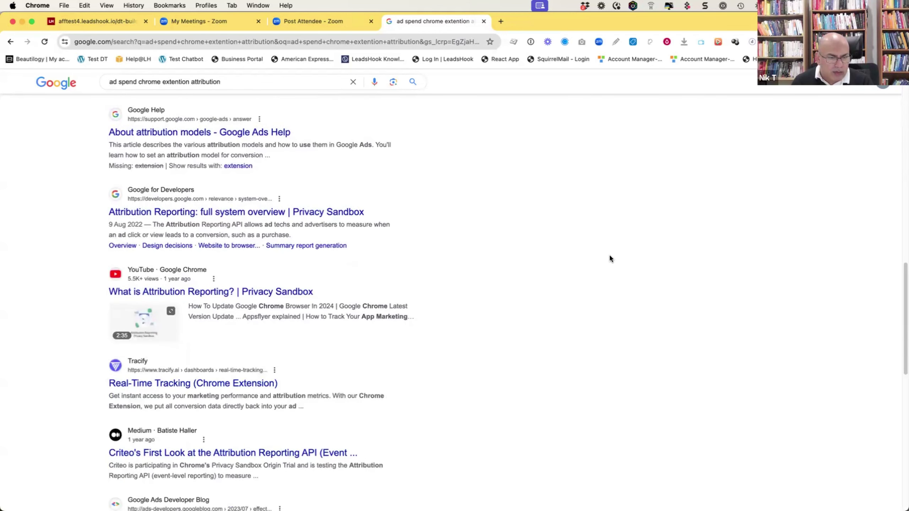
{"action": "scroll", "coordinate": [596, 249], "scroll_direction": "down", "scroll_amount": 4}
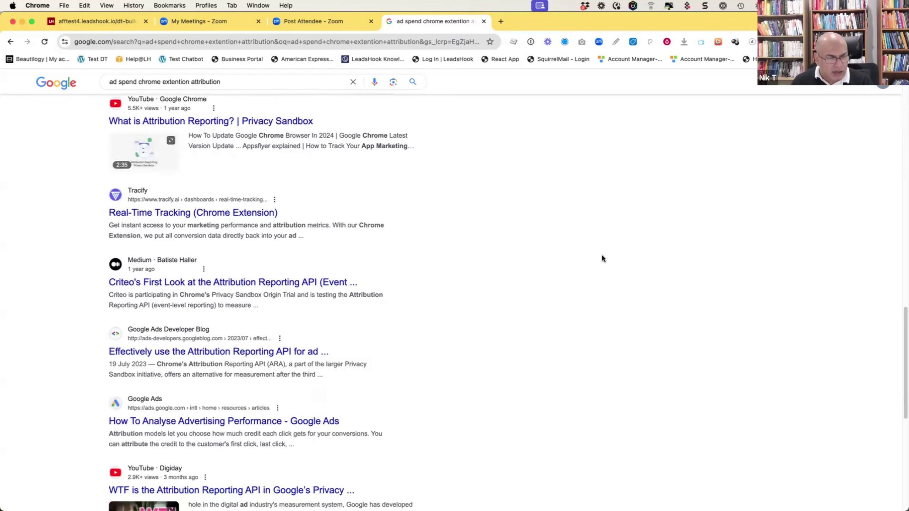
{"action": "scroll", "coordinate": [602, 259], "scroll_direction": "down", "scroll_amount": 3}
{"action": "scroll", "coordinate": [603, 249], "scroll_direction": "down", "scroll_amount": 6}
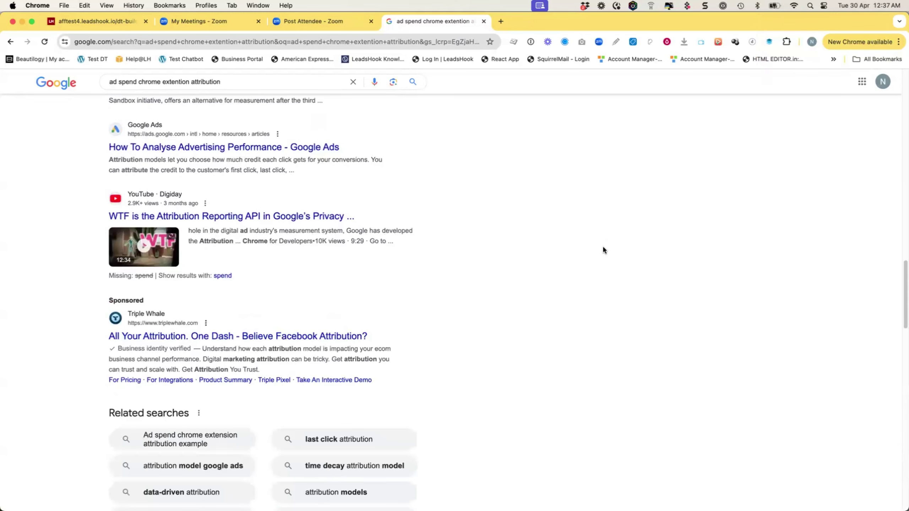
{"action": "scroll", "coordinate": [604, 244], "scroll_direction": "up", "scroll_amount": 20}
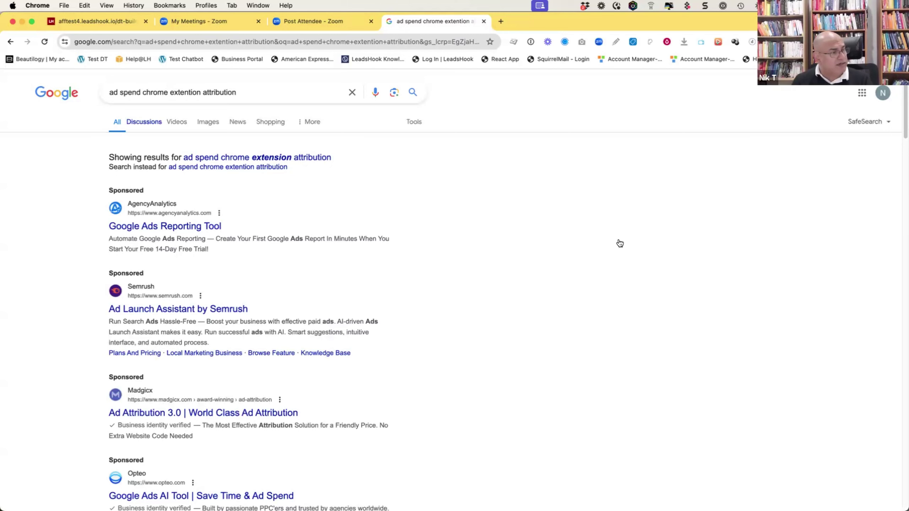
Switch to Excel and replace the pivot table's UTM Campaign, Medium, Source and Term row fields with Energy Type (322436).
{"action": "key", "text": "super+Tab"}
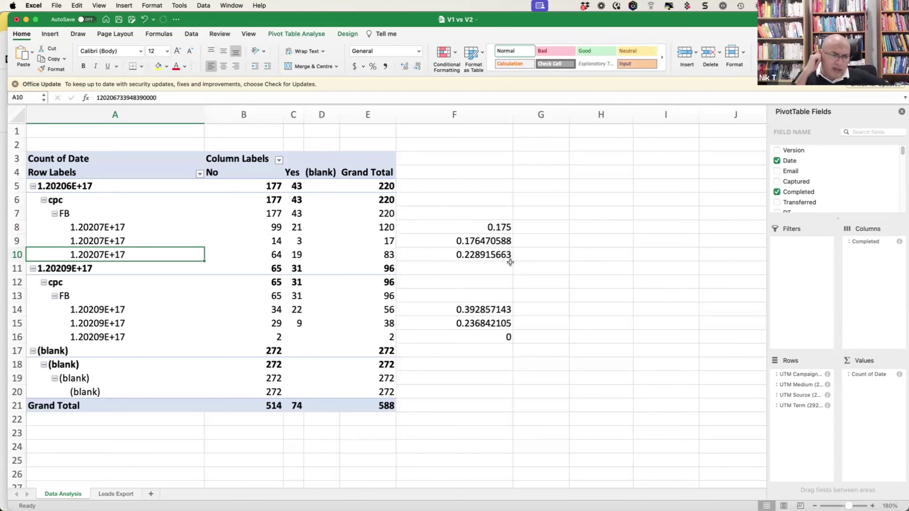
{"action": "scroll", "coordinate": [865, 170], "scroll_direction": "down", "scroll_amount": 10}
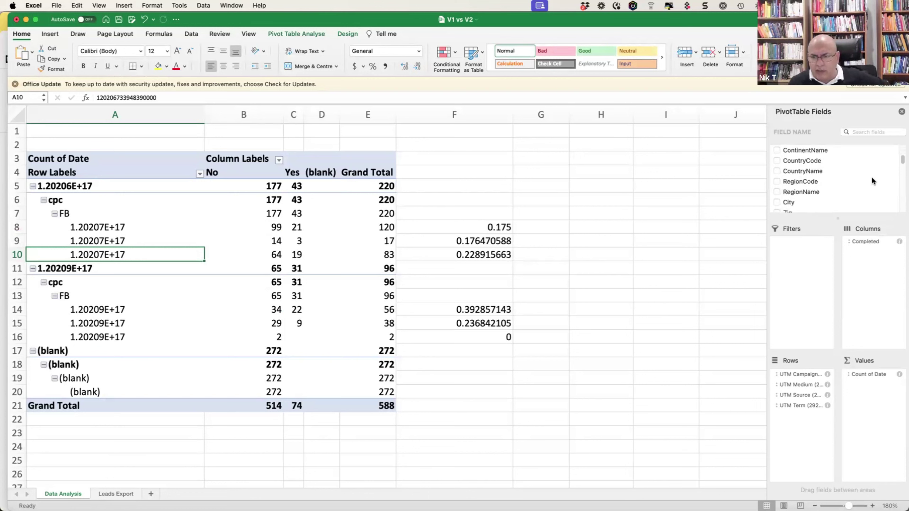
{"action": "scroll", "coordinate": [866, 178], "scroll_direction": "down", "scroll_amount": 10}
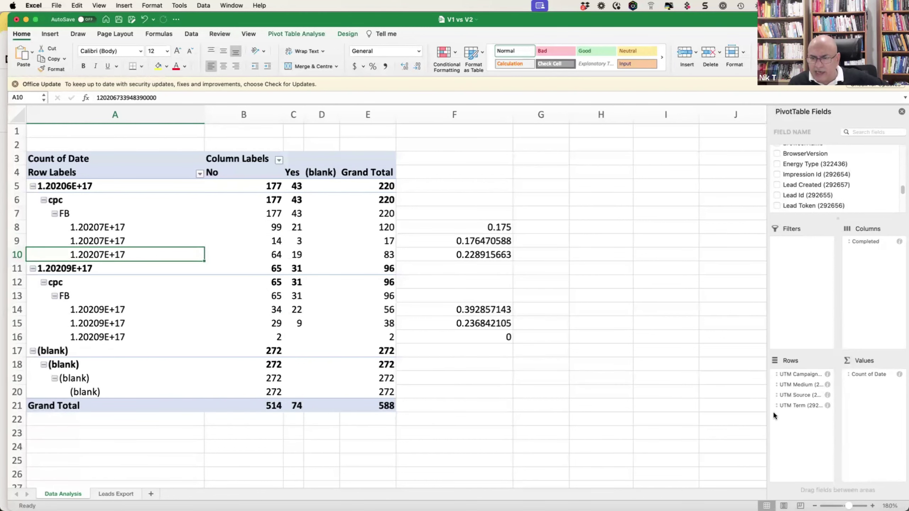
{"action": "left_click_drag", "start_coordinate": [788, 407], "coordinate": [826, 191]}
{"action": "left_click_drag", "start_coordinate": [790, 408], "coordinate": [819, 201]}
{"action": "left_click_drag", "start_coordinate": [799, 385], "coordinate": [823, 199]}
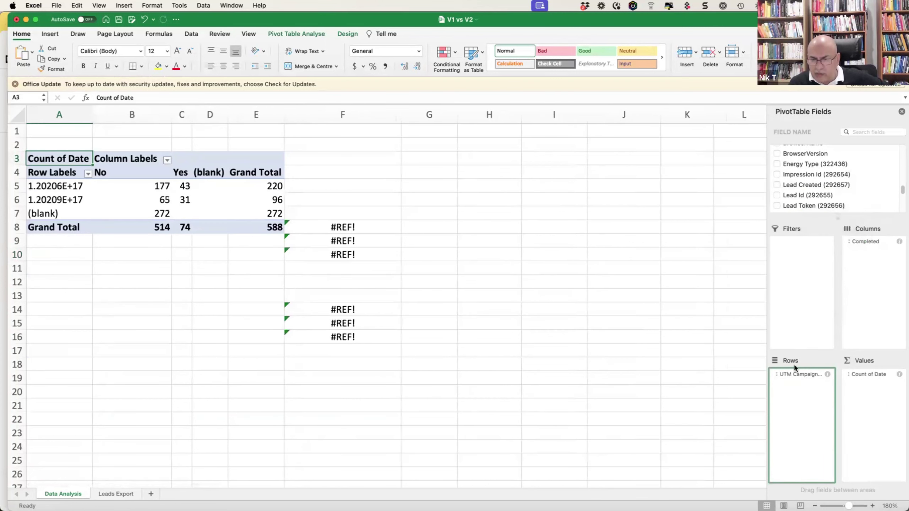
{"action": "left_click_drag", "start_coordinate": [798, 374], "coordinate": [838, 206]}
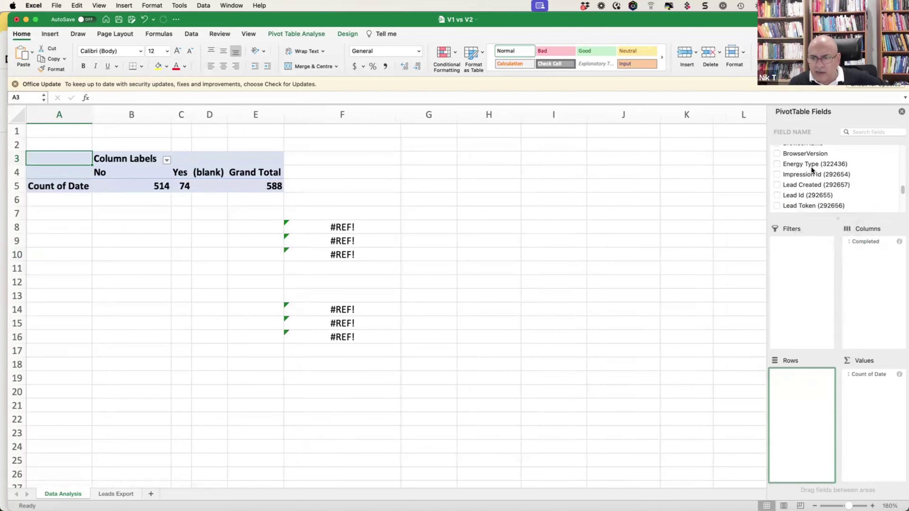
{"action": "left_click_drag", "start_coordinate": [812, 170], "coordinate": [811, 376]}
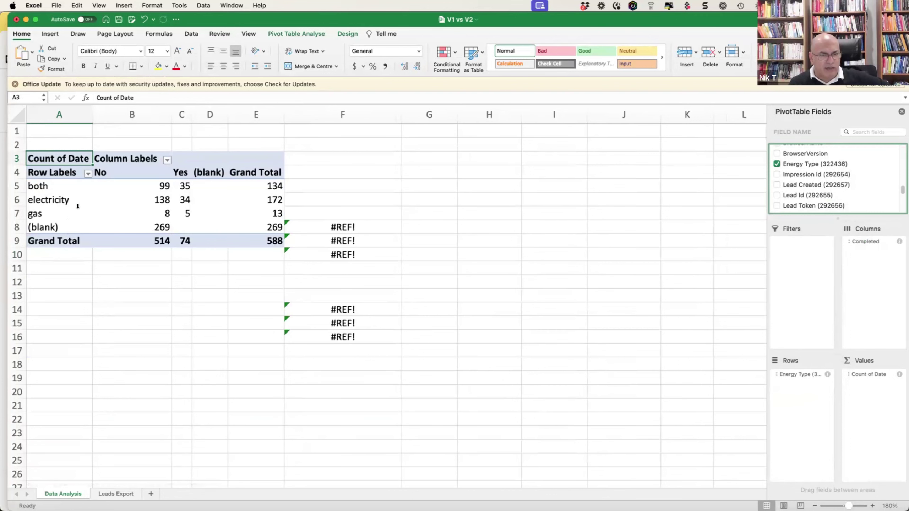
Widen column A and clear the outdated rate formulas in F8:F16.
{"action": "left_click_drag", "start_coordinate": [93, 115], "coordinate": [137, 115]}
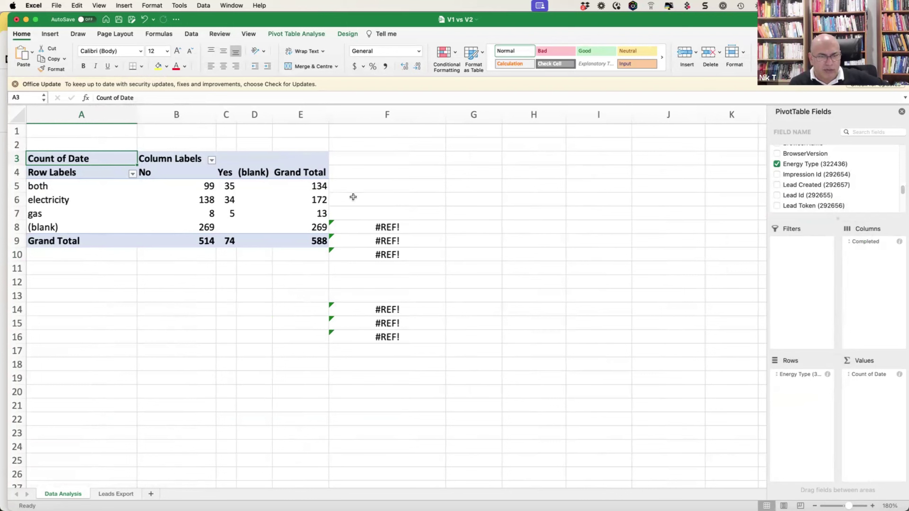
{"action": "left_click_drag", "start_coordinate": [373, 224], "coordinate": [368, 340]}
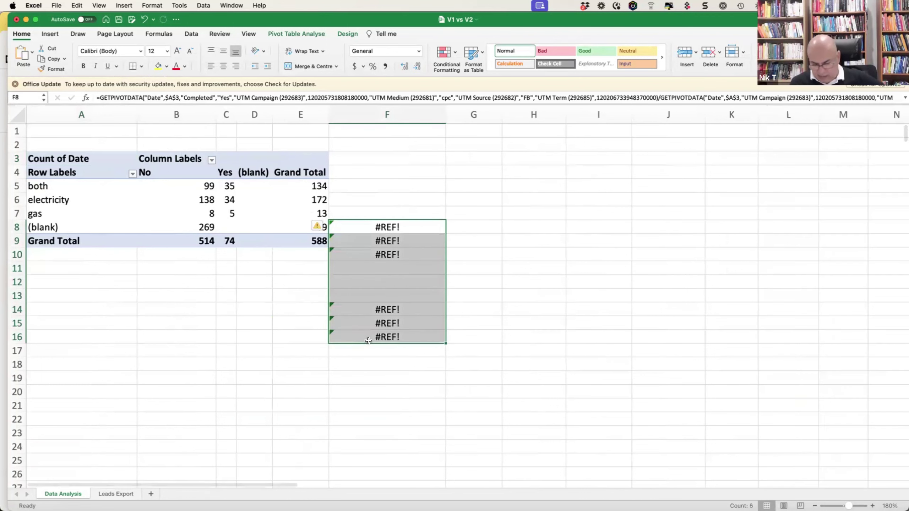
{"action": "key", "text": "Delete"}
Calculate the completion rate for "both" in F5 by dividing its Yes count by its Grand Total.
{"action": "key", "text": "Up"}
{"action": "key", "text": "Up"}
{"action": "key", "text": "Up"}
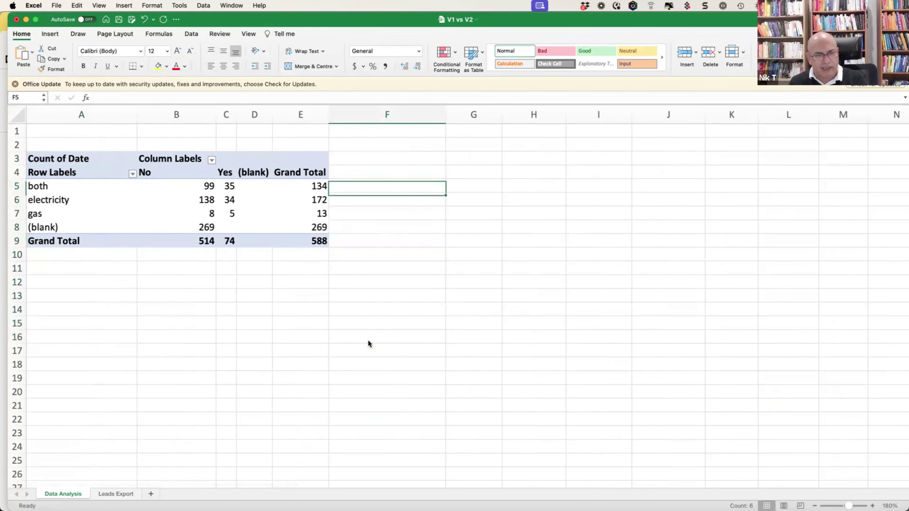
{"action": "type", "text": "="}
{"action": "key", "text": "Left"}
{"action": "key", "text": "Left"}
{"action": "key", "text": "Left"}
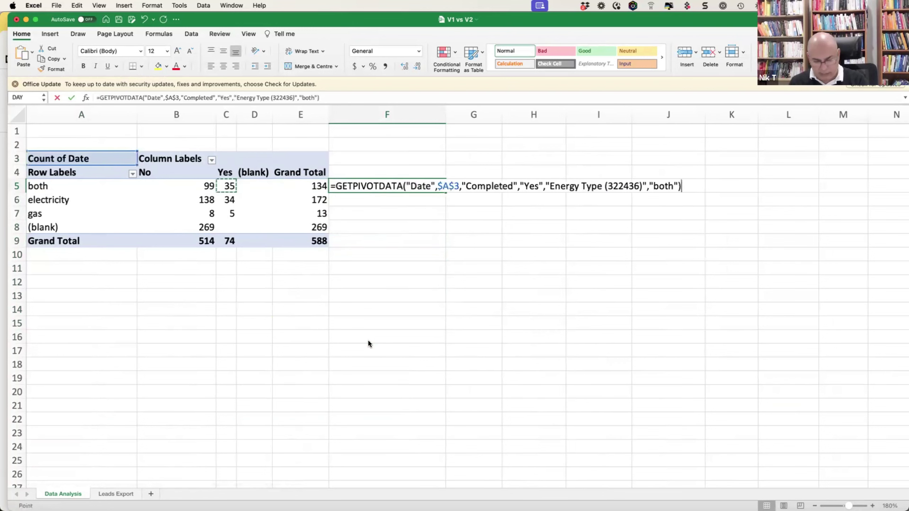
{"action": "type", "text": "/"}
{"action": "key", "text": "Left"}
{"action": "key", "text": "Return"}
Calculate the electricity completion rate in F6 as its Yes count divided by its Grand Total.
{"action": "type", "text": "="}
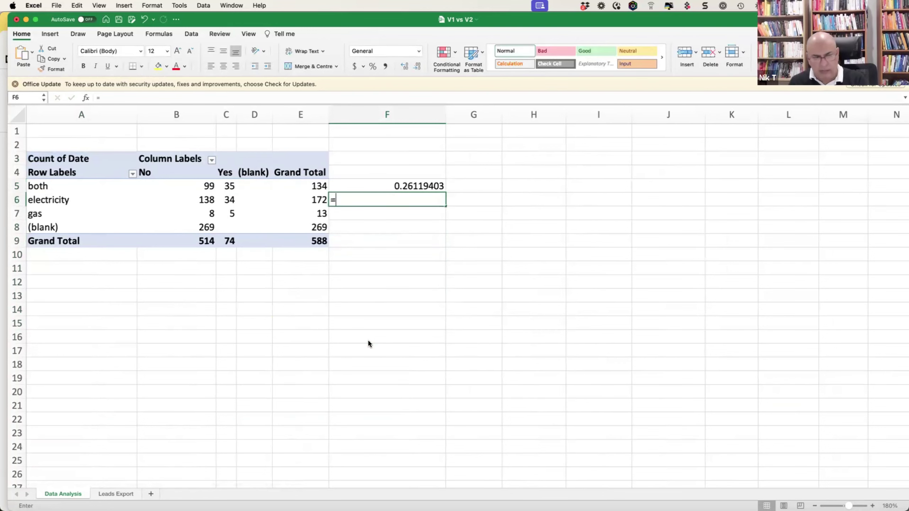
{"action": "key", "text": "Left"}
{"action": "key", "text": "Left"}
{"action": "key", "text": "Left"}
{"action": "type", "text": "/"}
{"action": "key", "text": "Left"}
{"action": "key", "text": "Return"}
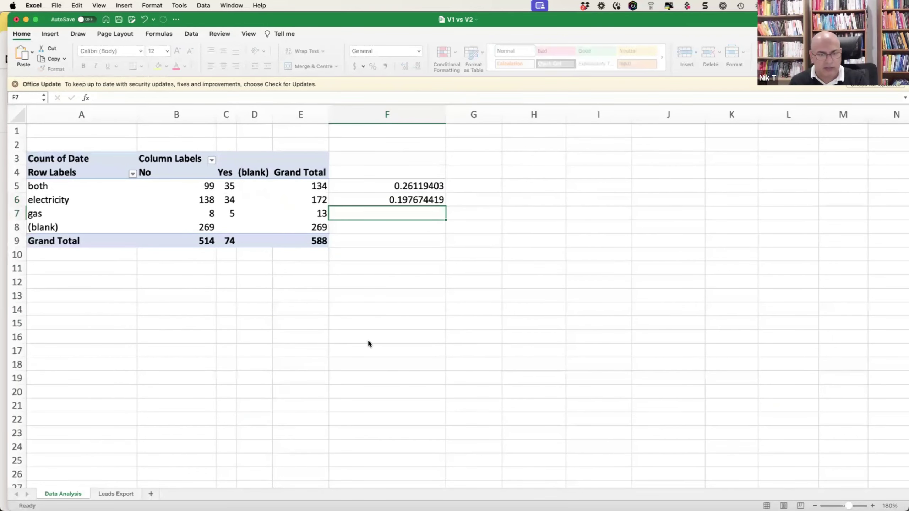
Calculate the gas completion rate in F7 as its Yes count divided by its Grand Total.
{"action": "type", "text": "="}
{"action": "key", "text": "Left"}
{"action": "key", "text": "Left"}
{"action": "key", "text": "Left"}
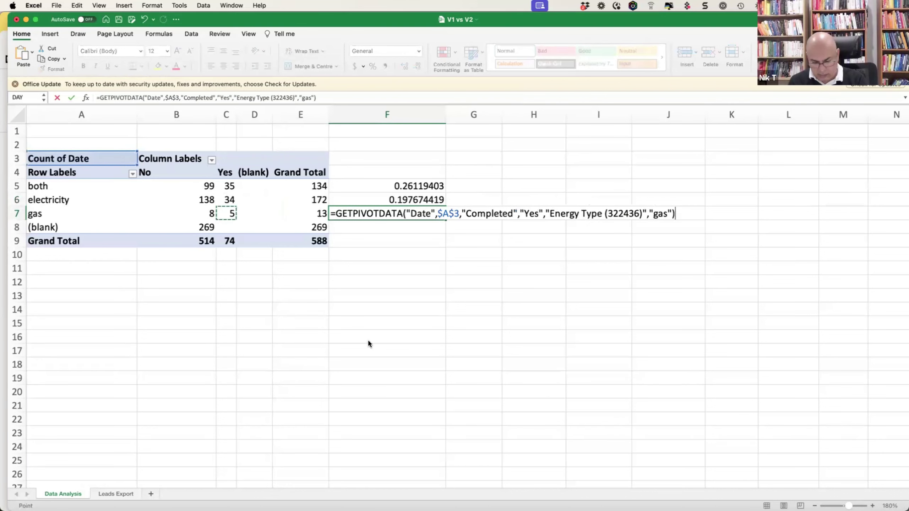
{"action": "type", "text": "/"}
{"action": "key", "text": "Left"}
{"action": "key", "text": "Return"}
{"action": "key", "text": "Up"}
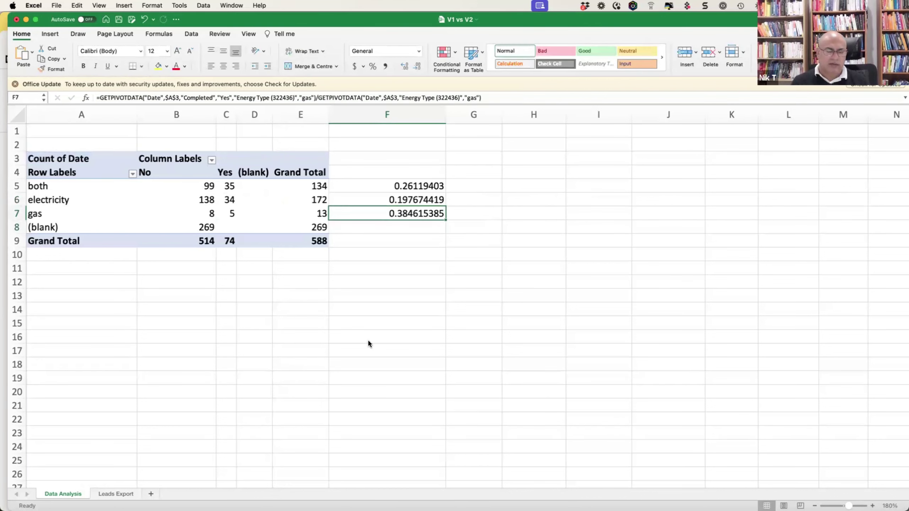
Examine the gas row's Yes, No and Grand Total counts, then compare the completion rates in F6 and F7.
{"action": "key", "text": "Left"}
{"action": "key", "text": "Left"}
{"action": "key", "text": "Left"}
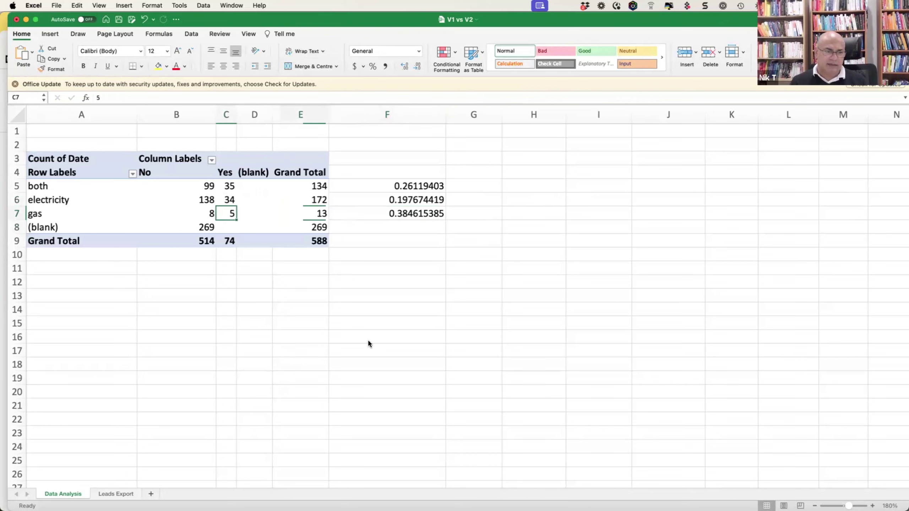
{"action": "key", "text": "Left"}
{"action": "key", "text": "Left"}
{"action": "key", "text": "Right"}
{"action": "key", "text": "Right"}
{"action": "key", "text": "Right"}
{"action": "key", "text": "Right"}
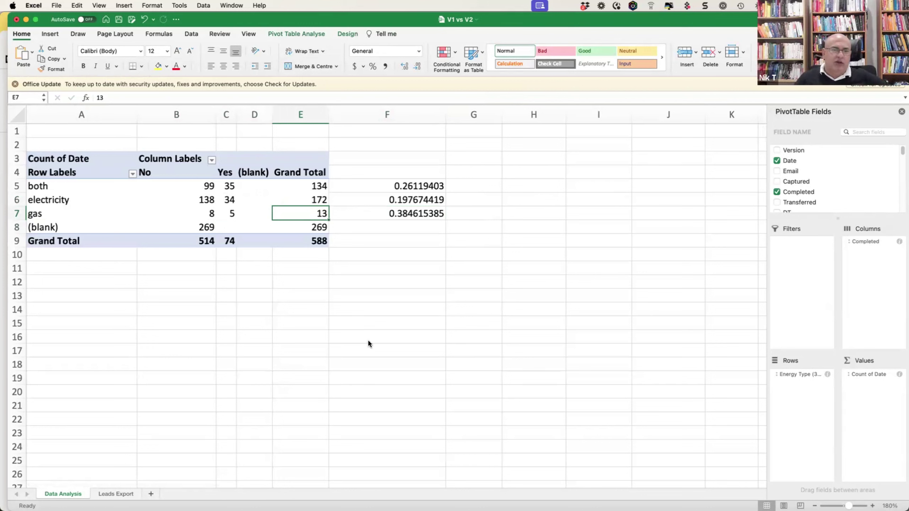
{"action": "key", "text": "Left"}
{"action": "key", "text": "Left"}
{"action": "key", "text": "Left"}
{"action": "key", "text": "Left"}
{"action": "key", "text": "Right"}
{"action": "key", "text": "Right"}
{"action": "key", "text": "Right"}
{"action": "key", "text": "Right"}
{"action": "key", "text": "Right"}
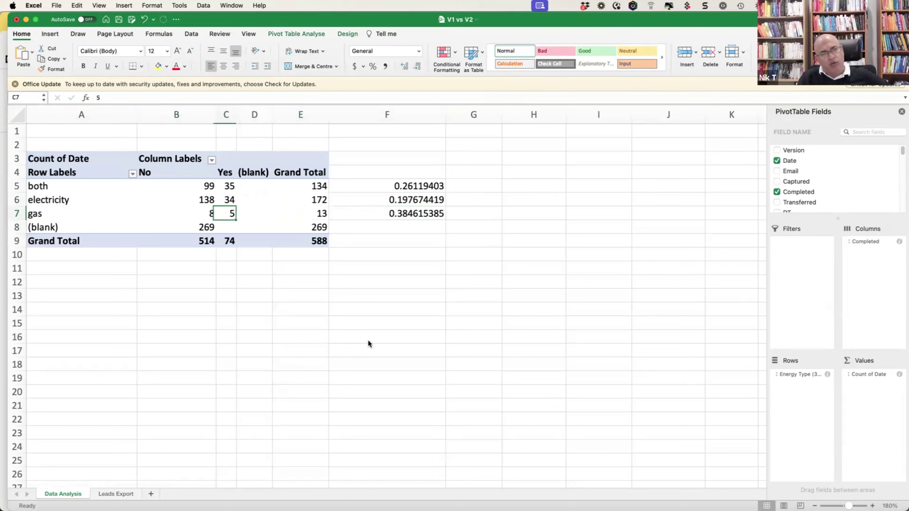
{"action": "key", "text": "Left"}
{"action": "key", "text": "Left"}
{"action": "key", "text": "Left"}
{"action": "key", "text": "Left"}
{"action": "key", "text": "Left"}
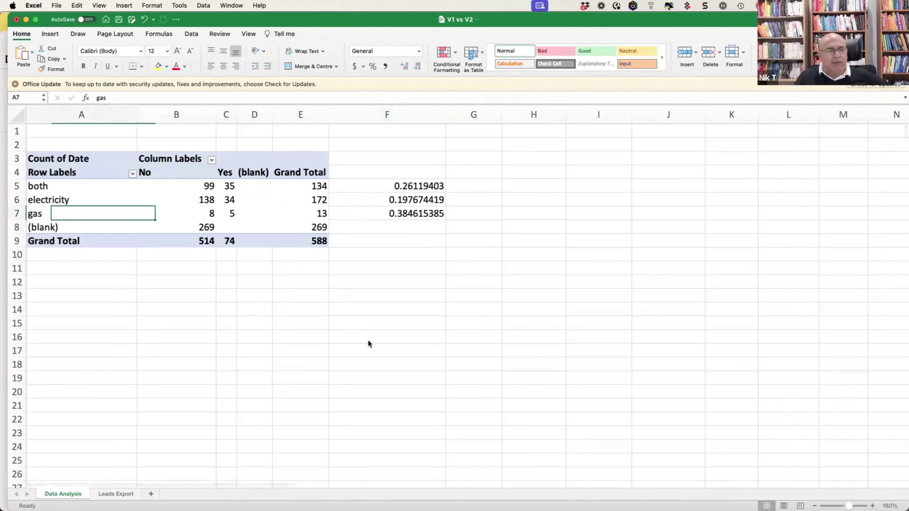
{"action": "key", "text": "Right"}
{"action": "key", "text": "Right"}
{"action": "key", "text": "Right"}
{"action": "key", "text": "Right"}
{"action": "key", "text": "Right"}
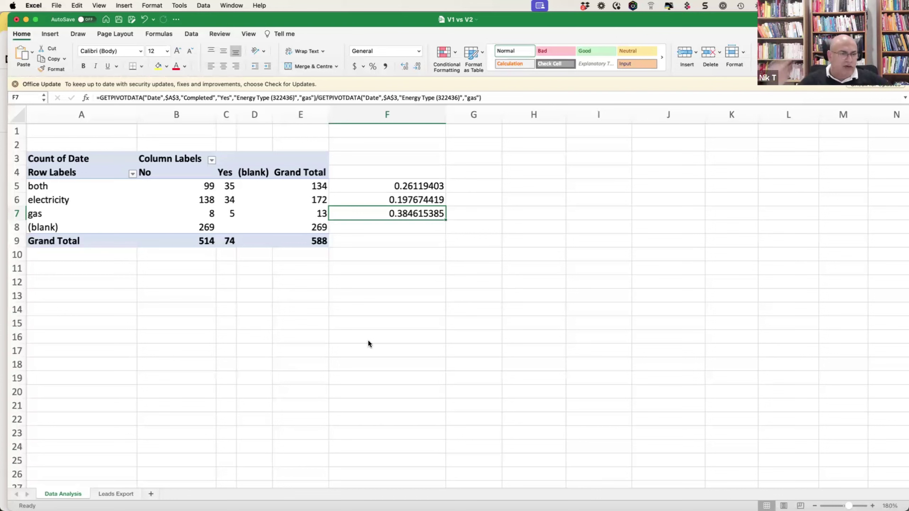
{"action": "left_click", "coordinate": [394, 201]}
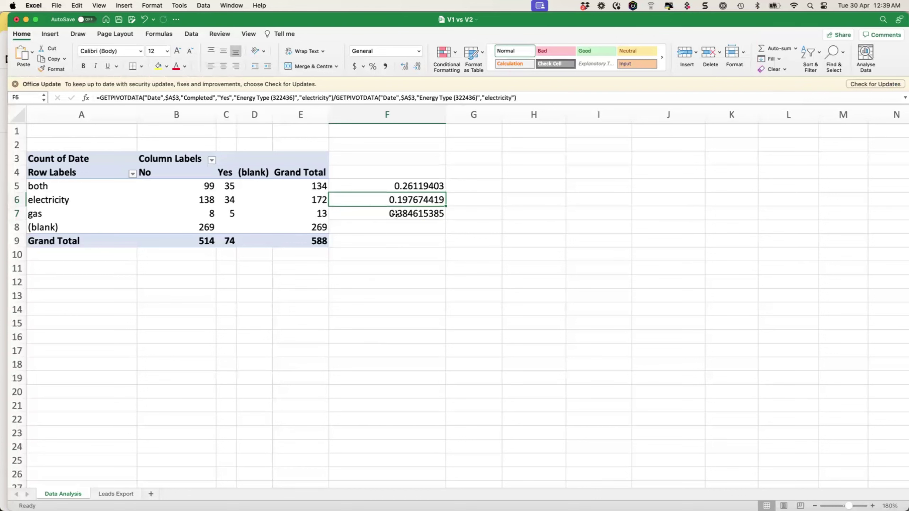
{"action": "left_click", "coordinate": [395, 214]}
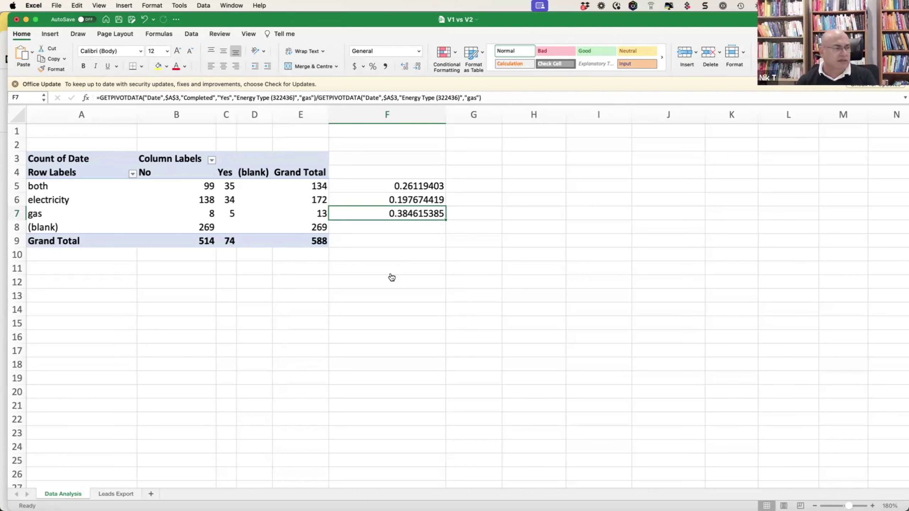
Switch to the LeadsHook decision tree in Chrome and check the node options of the Sample question following Operational Section, leaving it unchanged.
{"action": "key", "text": "super+Tab"}
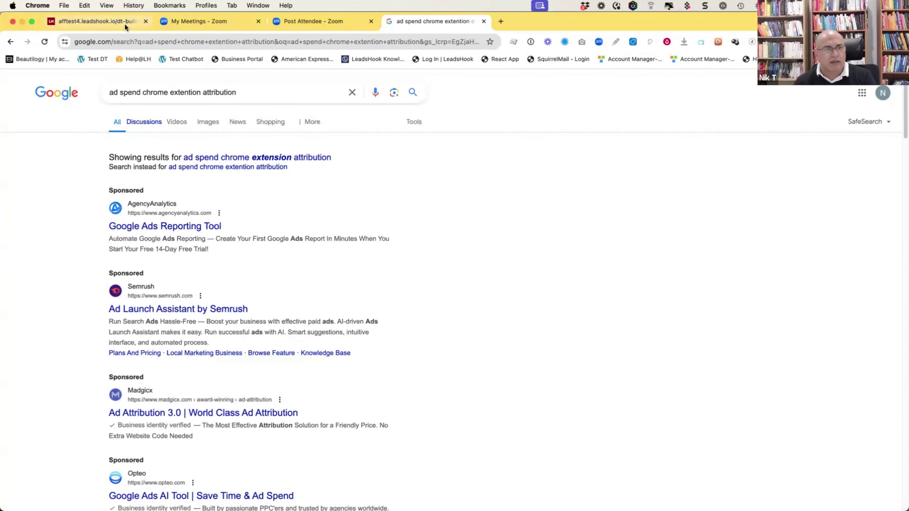
{"action": "key", "text": "super+1"}
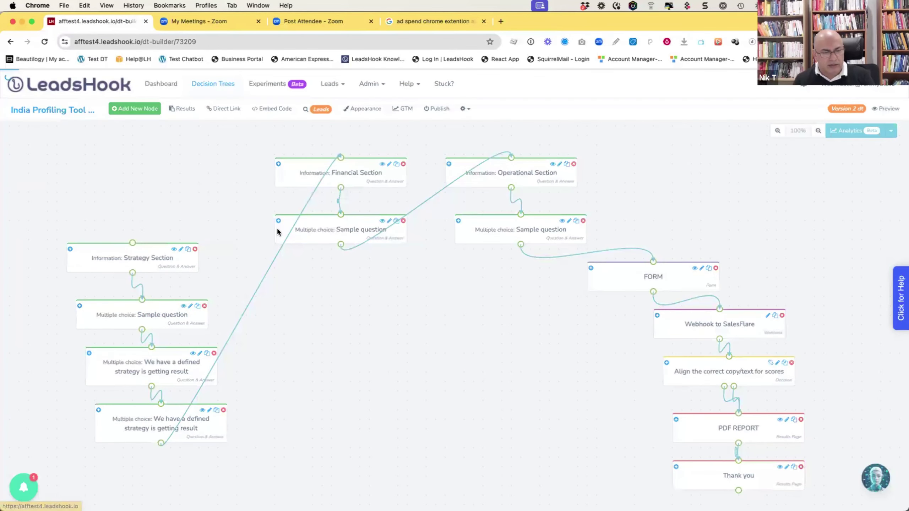
{"action": "left_click", "coordinate": [569, 220]}
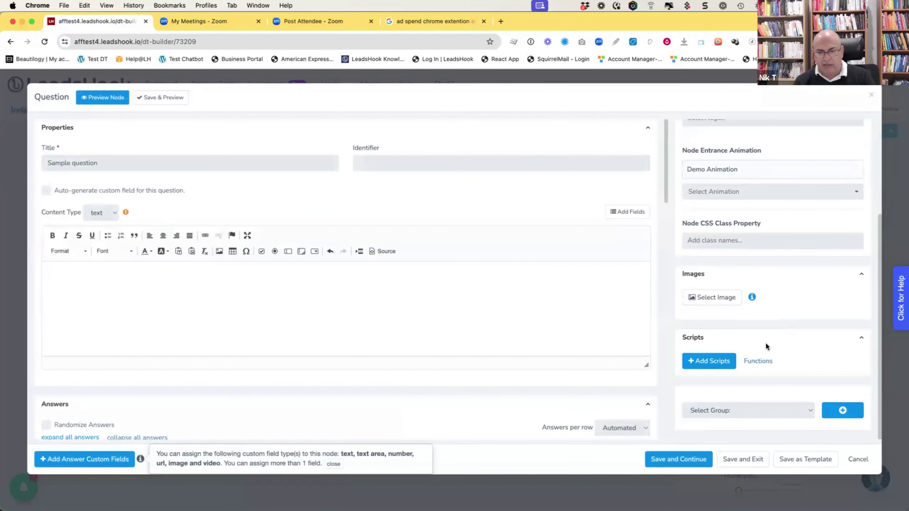
{"action": "left_click", "coordinate": [857, 459]}
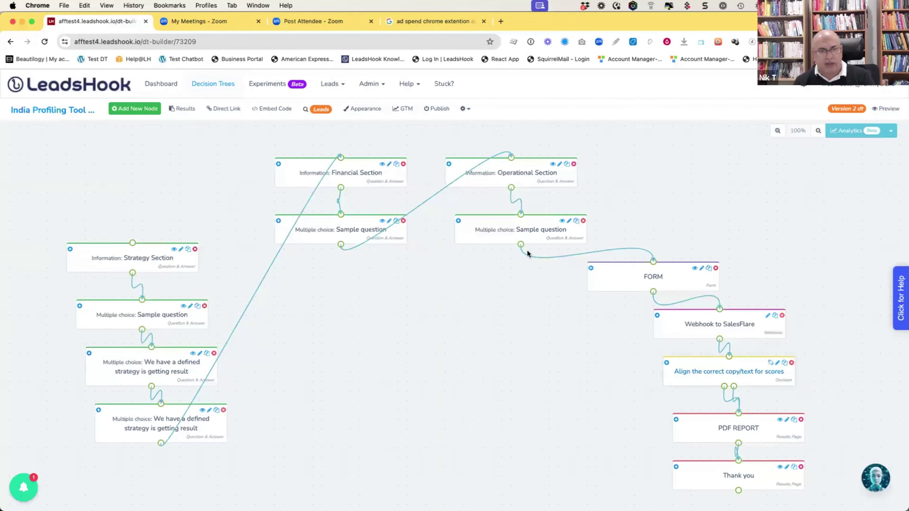
{"action": "left_click", "coordinate": [402, 109]}
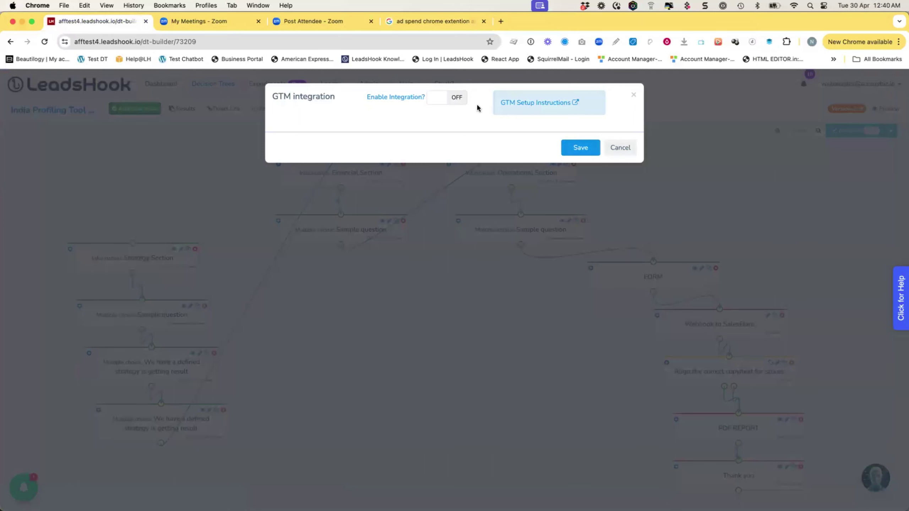
{"action": "left_click", "coordinate": [434, 104]}
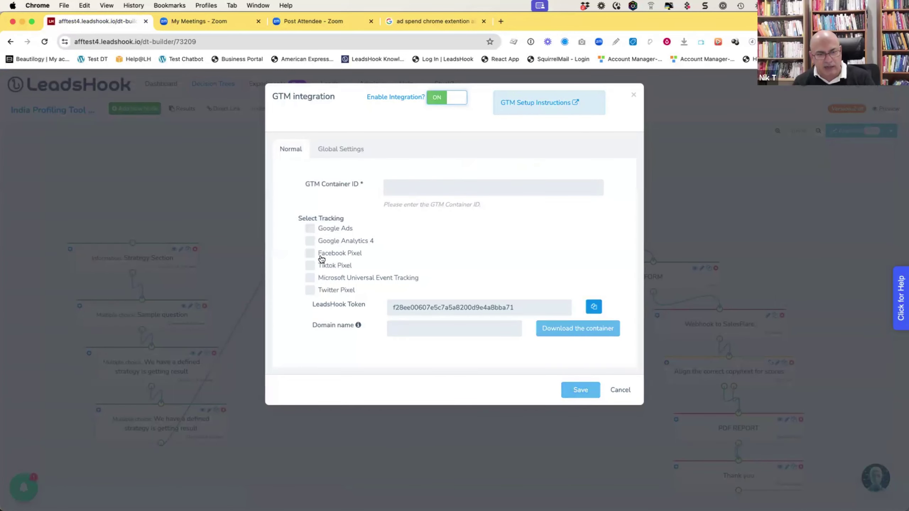
{"action": "left_click", "coordinate": [310, 253]}
{"action": "left_click", "coordinate": [351, 282]}
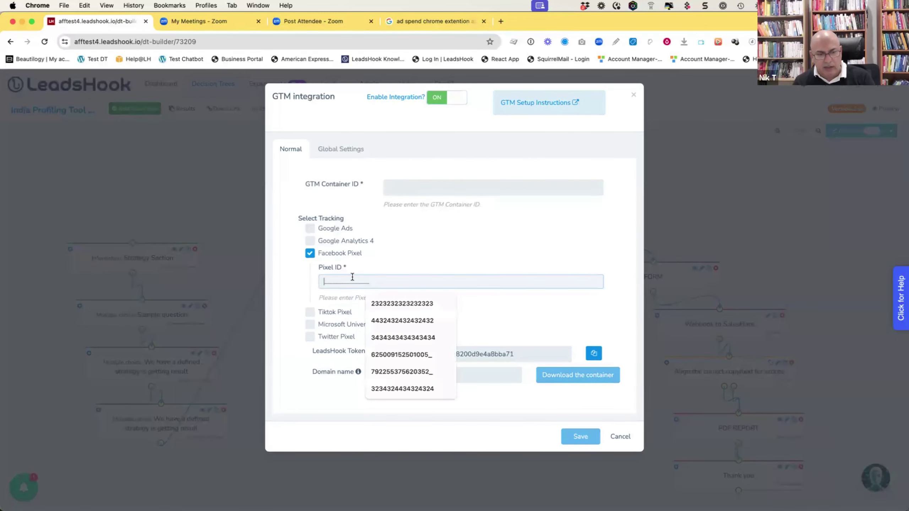
{"action": "type", "text": "3323232323232323"}
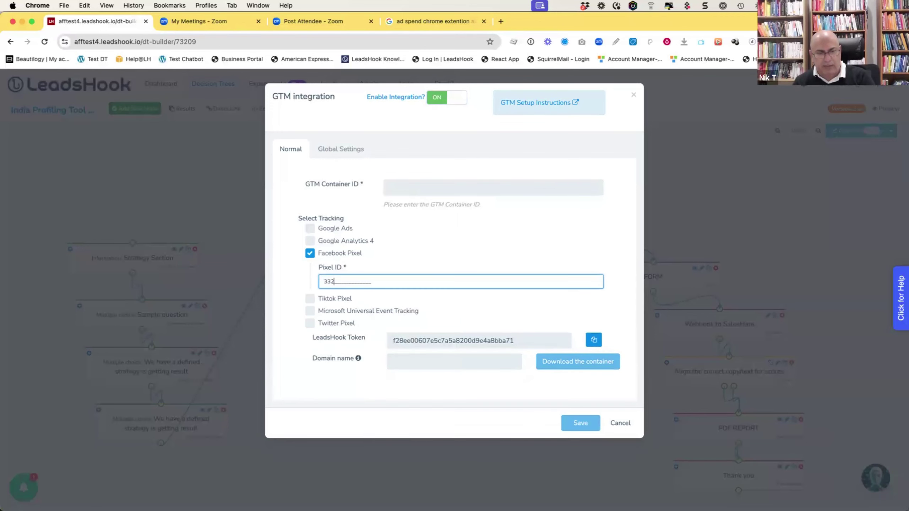
Set the GTM Container ID to GTM-1234567 and the domain name to whiztesting.com, and save the integration.
{"action": "left_click", "coordinate": [402, 189]}
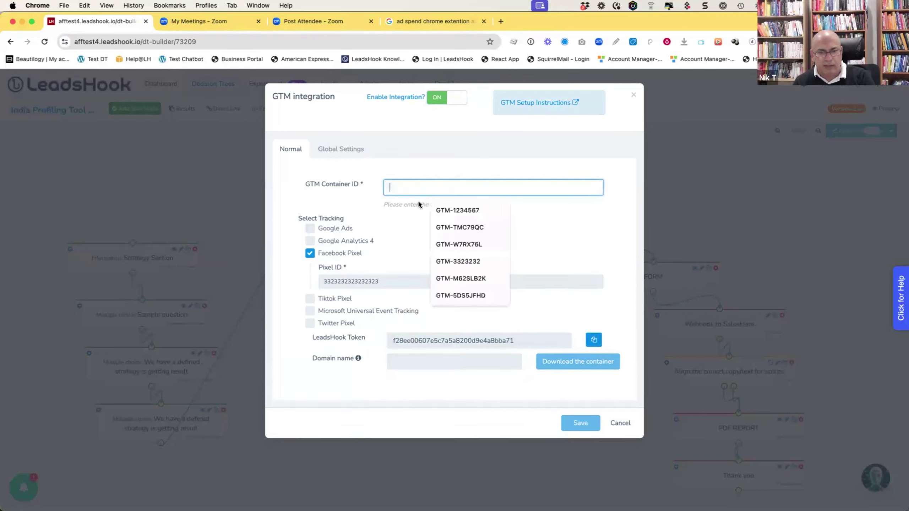
{"action": "left_click", "coordinate": [465, 210]}
{"action": "left_click", "coordinate": [446, 349]}
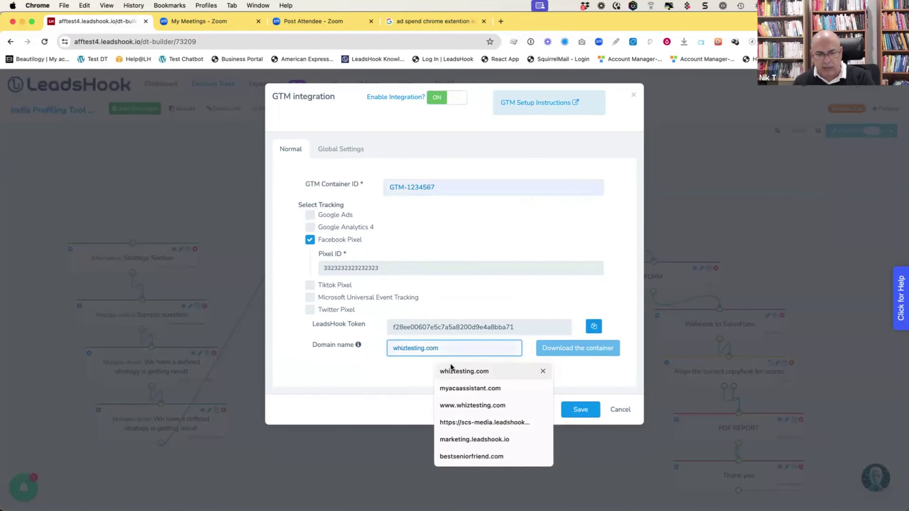
{"action": "left_click", "coordinate": [453, 371]}
{"action": "left_click", "coordinate": [580, 410]}
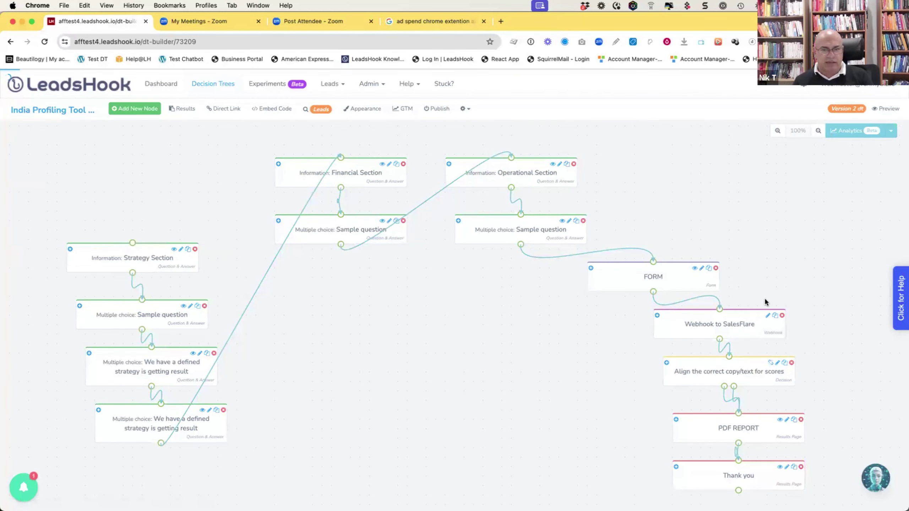
Review the GTM Facebook event options of the Sample question following Financial Section, then close it without saving.
{"action": "left_click", "coordinate": [389, 221]}
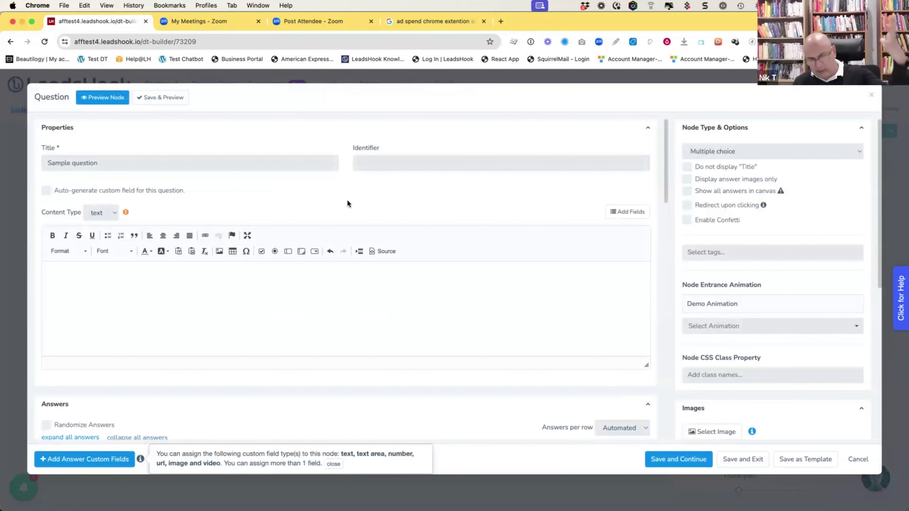
{"action": "scroll", "coordinate": [355, 203], "scroll_direction": "down", "scroll_amount": 10}
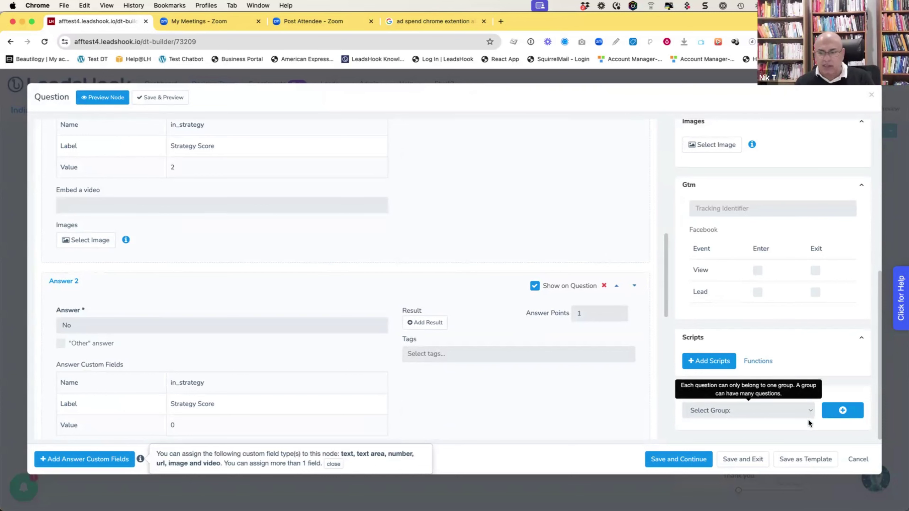
{"action": "left_click", "coordinate": [858, 459]}
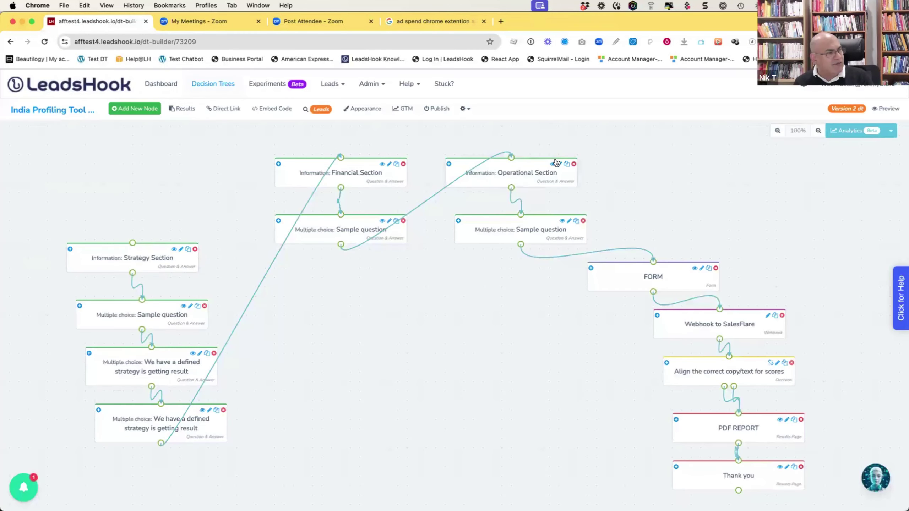
Switch to the V1 vs V2 workbook in Excel and review the electricity and gas lead totals and completion rates.
{"action": "key", "text": "super+Tab"}
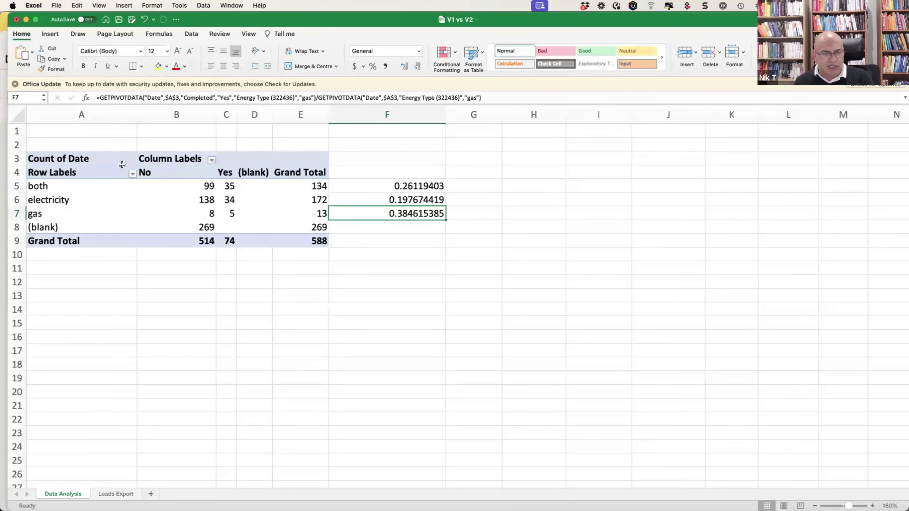
{"action": "left_click", "coordinate": [18, 200]}
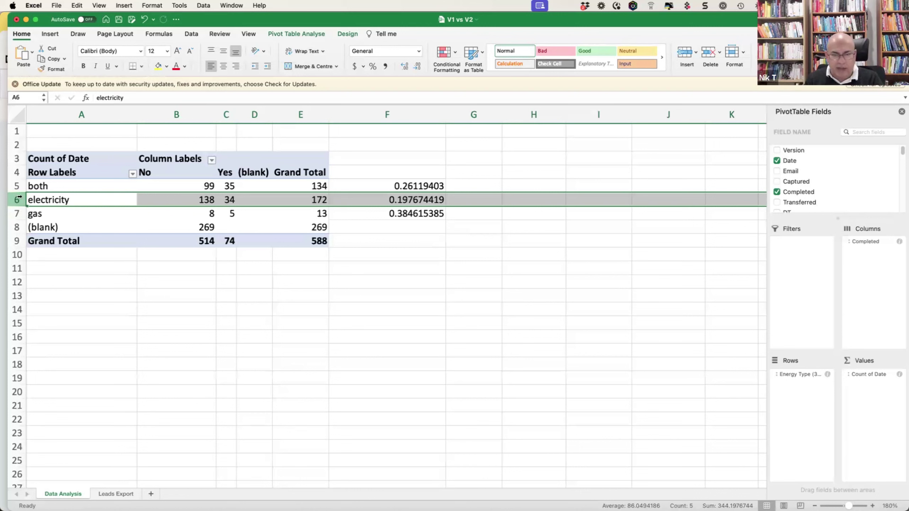
{"action": "left_click", "coordinate": [296, 213]}
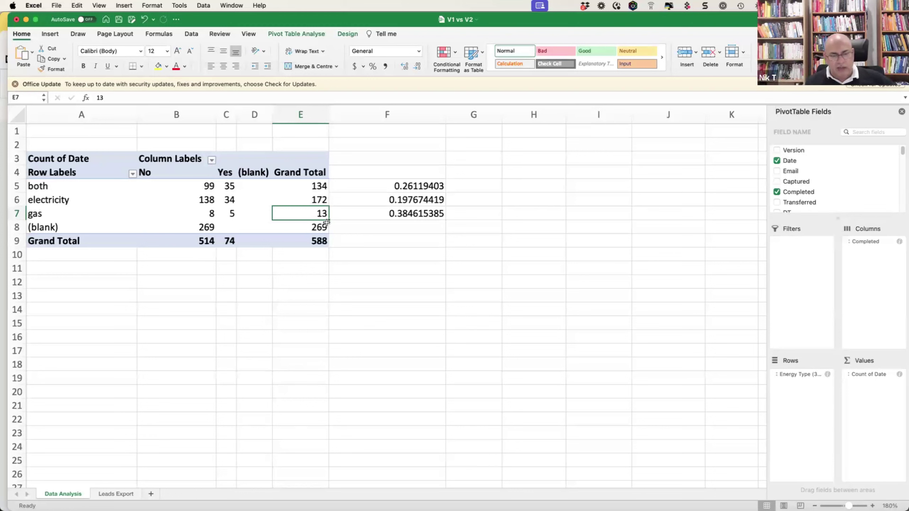
{"action": "left_click", "coordinate": [412, 200]}
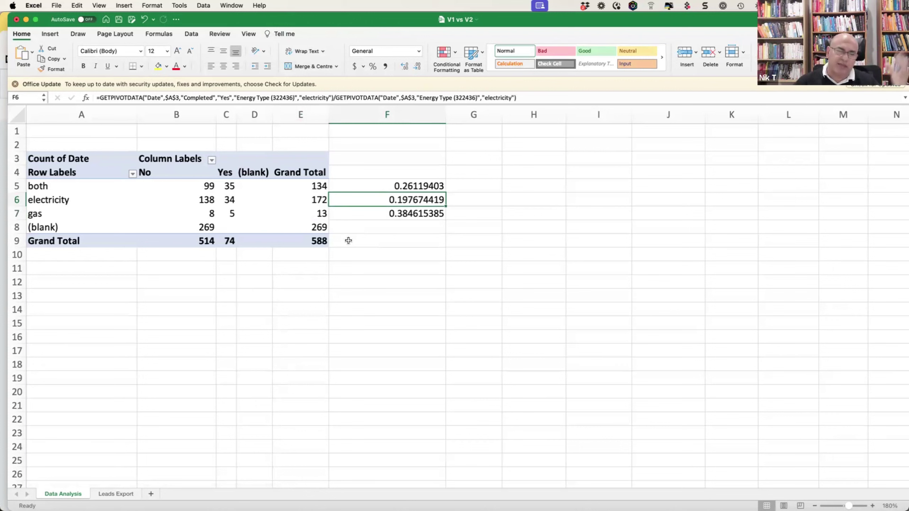
Replace the Energy Type field in the pivot table's rows with the Moving (322437) field.
{"action": "left_click", "coordinate": [263, 200]}
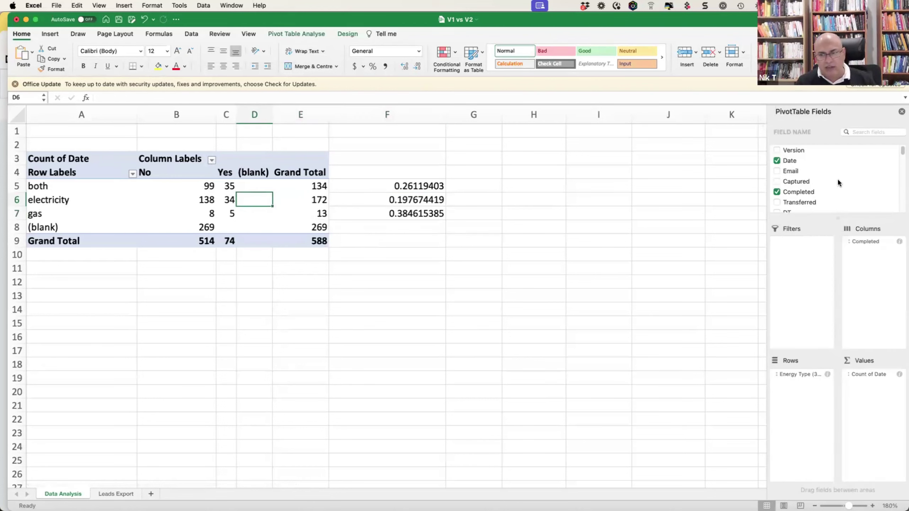
{"action": "scroll", "coordinate": [838, 182], "scroll_direction": "down", "scroll_amount": 10}
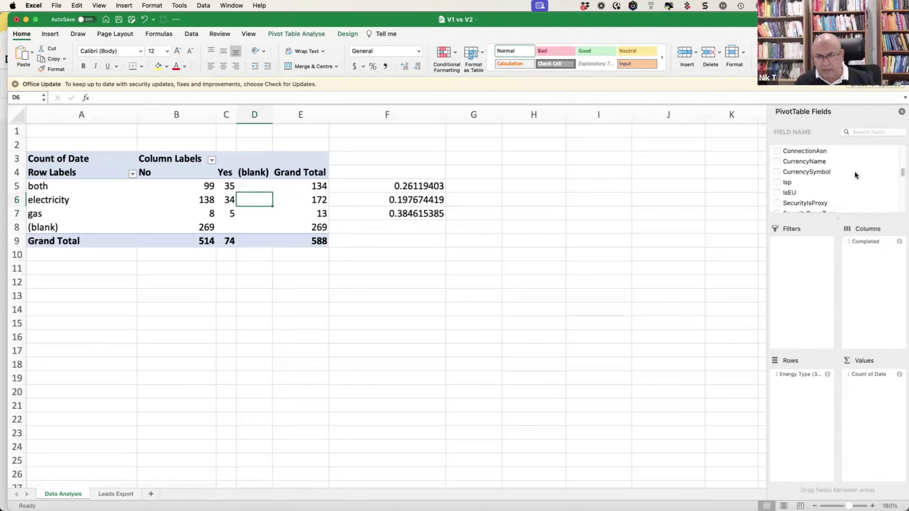
{"action": "scroll", "coordinate": [855, 175], "scroll_direction": "down", "scroll_amount": 10}
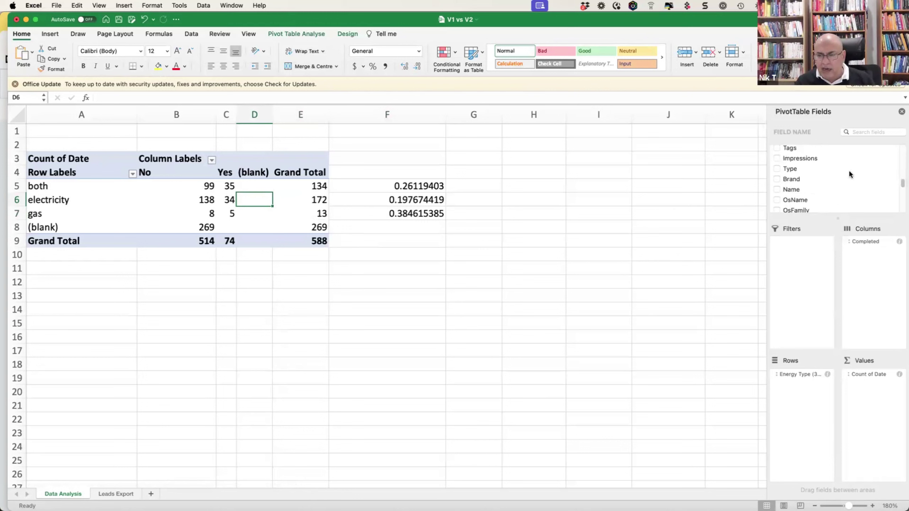
{"action": "scroll", "coordinate": [848, 172], "scroll_direction": "down", "scroll_amount": 10}
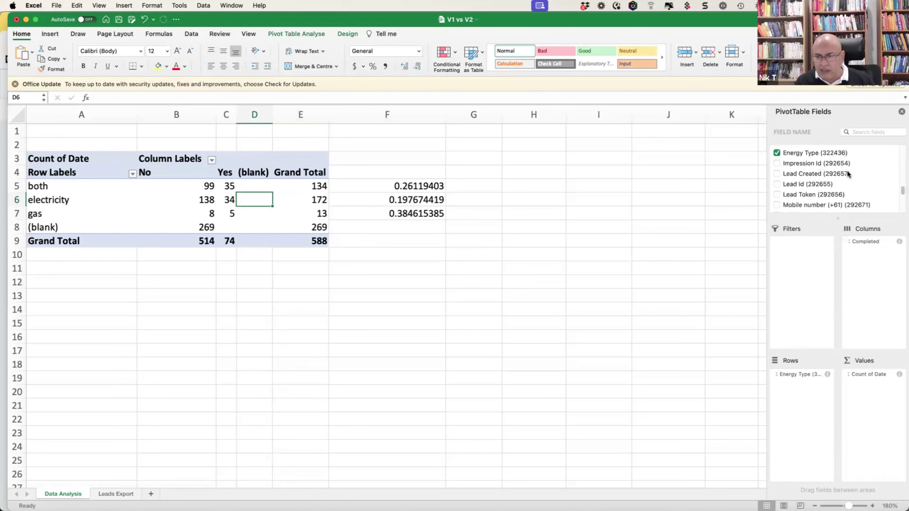
{"action": "scroll", "coordinate": [855, 169], "scroll_direction": "down", "scroll_amount": 2}
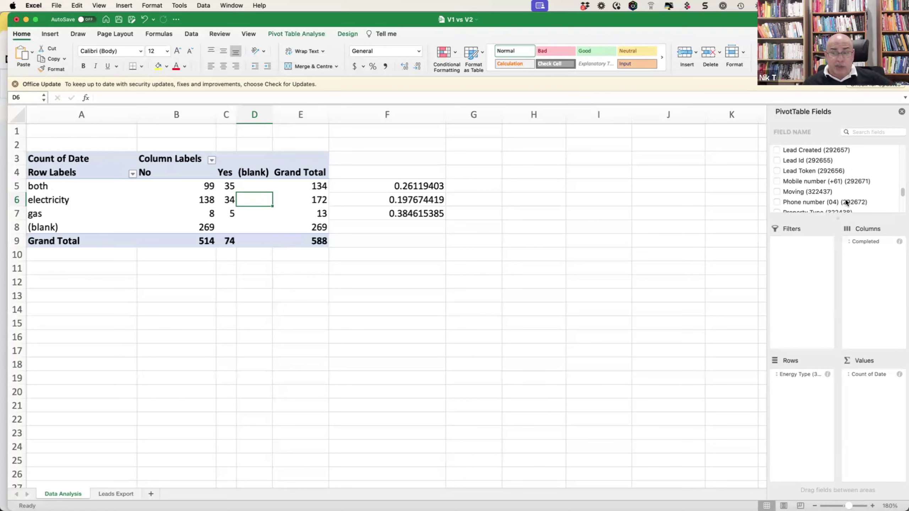
{"action": "left_click", "coordinate": [804, 192]}
{"action": "left_click_drag", "start_coordinate": [801, 294], "coordinate": [835, 193]}
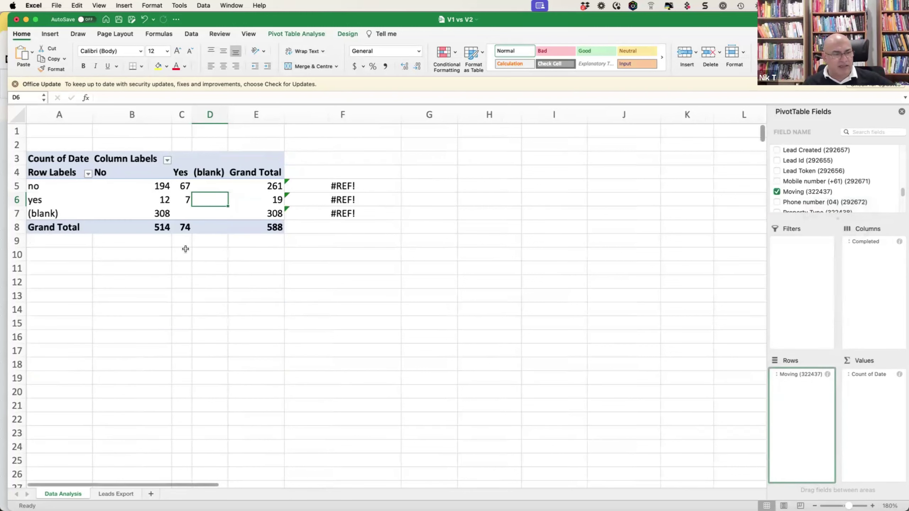
Clear the broken energy type rate formulas from cells F5 to F7.
{"action": "left_click", "coordinate": [340, 184]}
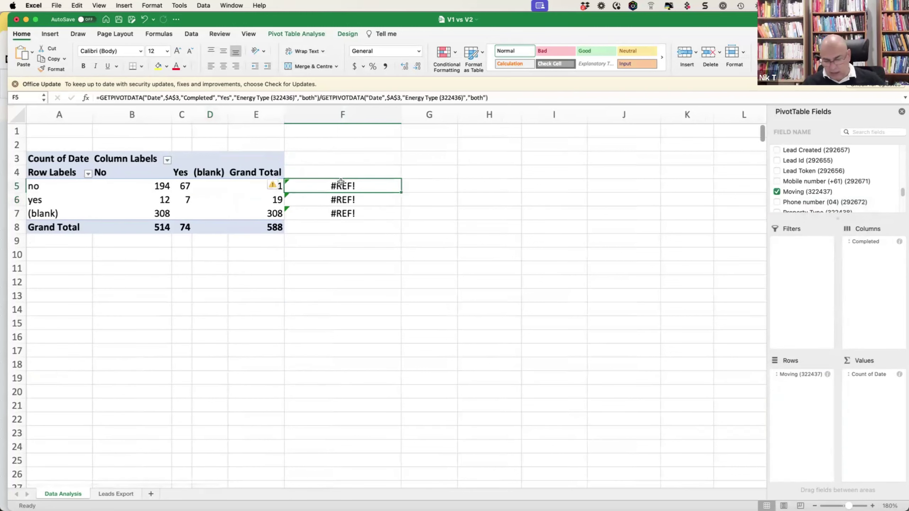
{"action": "key", "text": "Delete"}
{"action": "key", "text": "Down"}
{"action": "key", "text": "Delete"}
{"action": "key", "text": "Down"}
{"action": "key", "text": "Delete"}
In F5, calculate the completion rate for leads not moving by dividing the completed Yes count by the row's grand total.
{"action": "key", "text": "Up"}
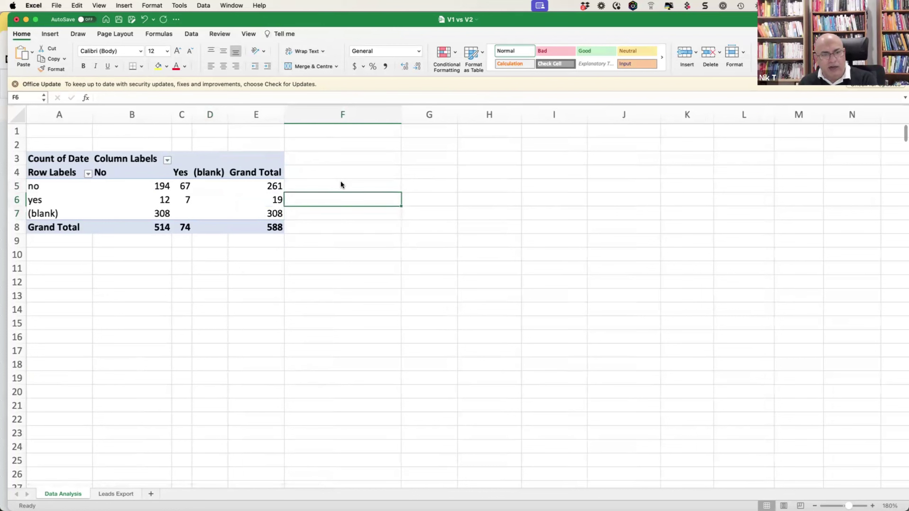
{"action": "key", "text": "Up"}
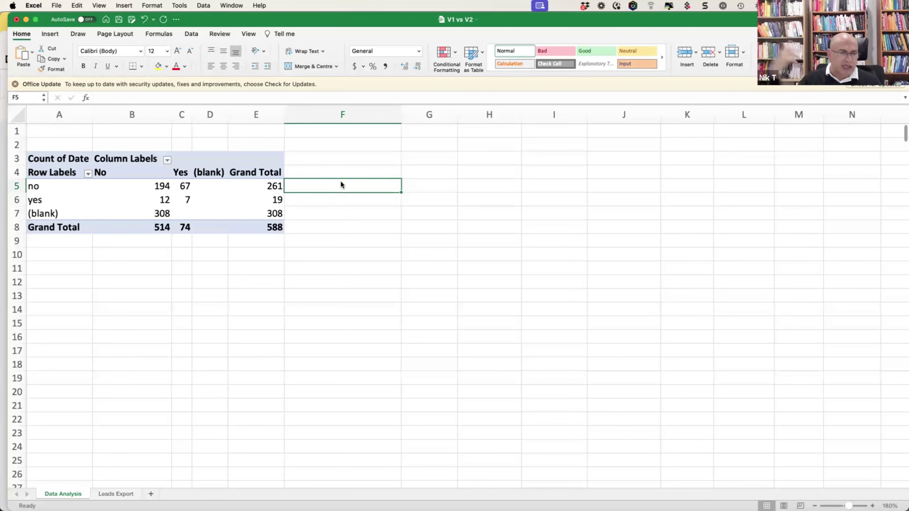
{"action": "type", "text": "="}
{"action": "key", "text": "Left"}
{"action": "key", "text": "Left"}
{"action": "key", "text": "Left"}
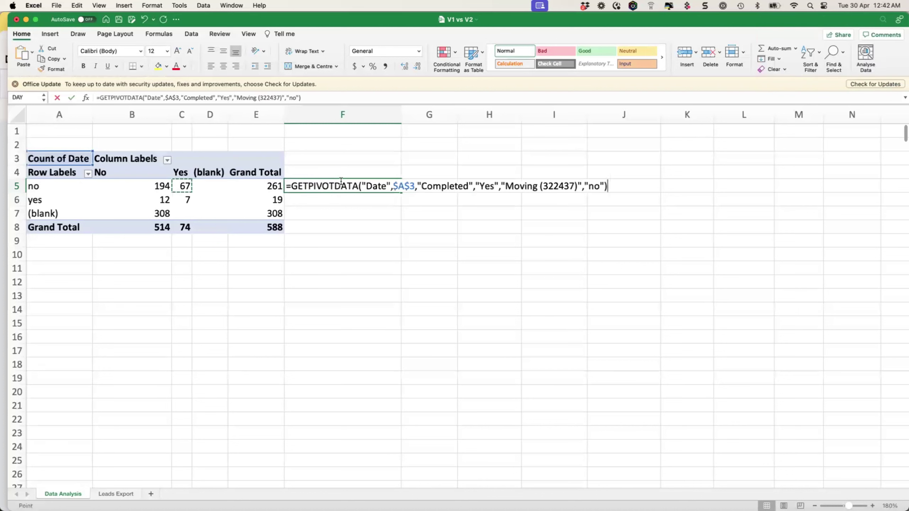
{"action": "type", "text": "/"}
{"action": "key", "text": "Left"}
{"action": "key", "text": "Return"}
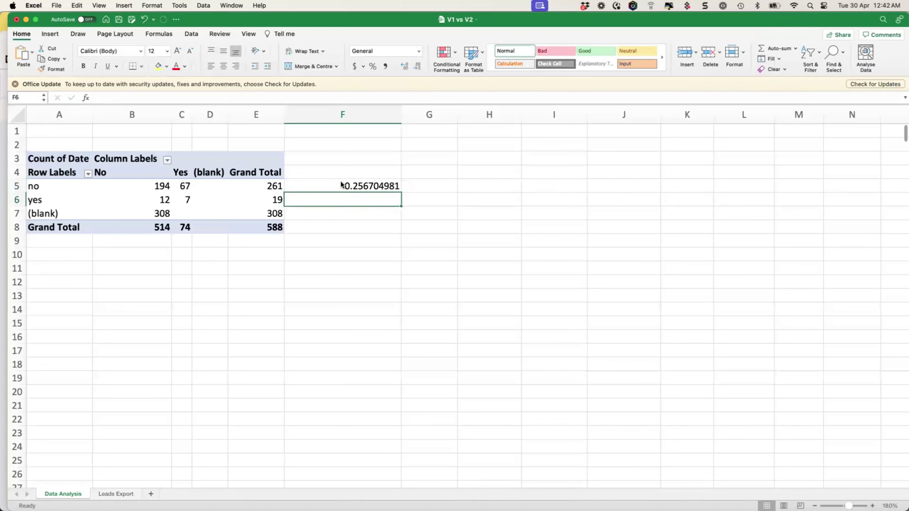
In F6, calculate the completion rate for moving leads as the completed Yes count divided by the row's grand total.
{"action": "type", "text": "="}
{"action": "key", "text": "Left"}
{"action": "key", "text": "Left"}
{"action": "key", "text": "Left"}
{"action": "type", "text": "/"}
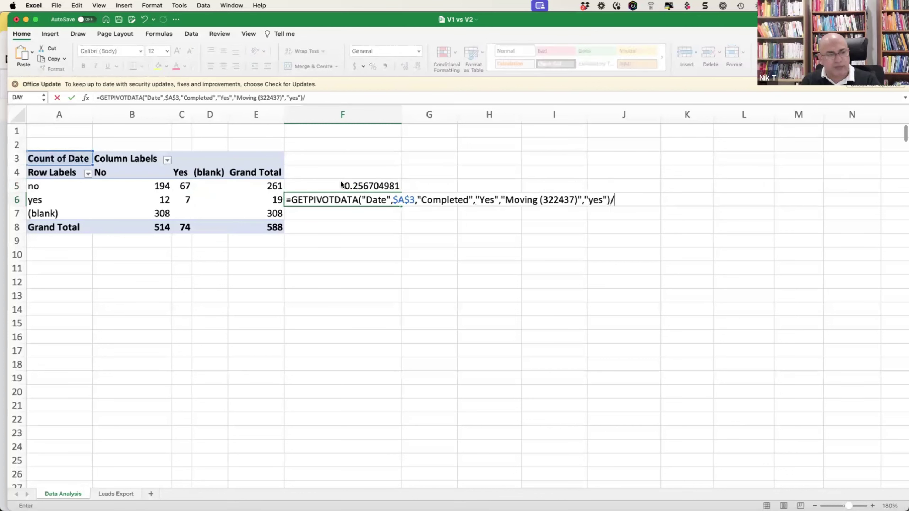
{"action": "key", "text": "Left"}
{"action": "key", "text": "ctrl+Return"}
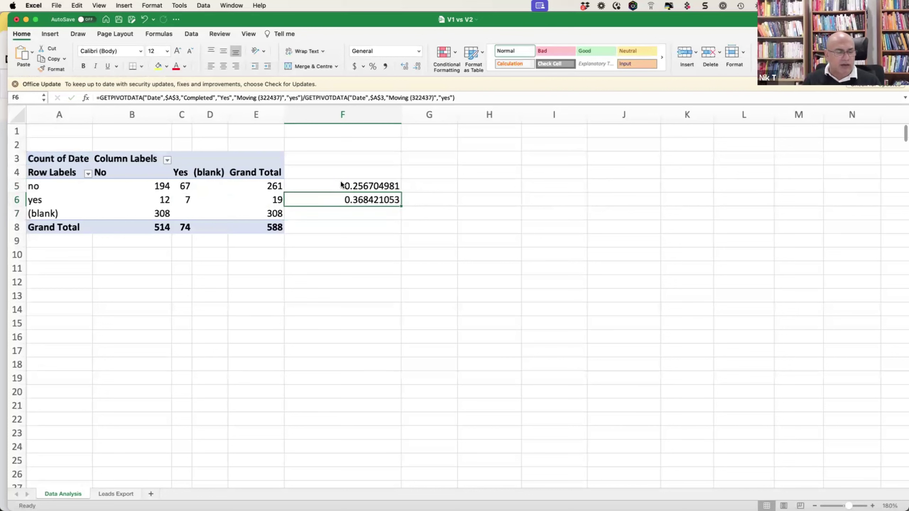
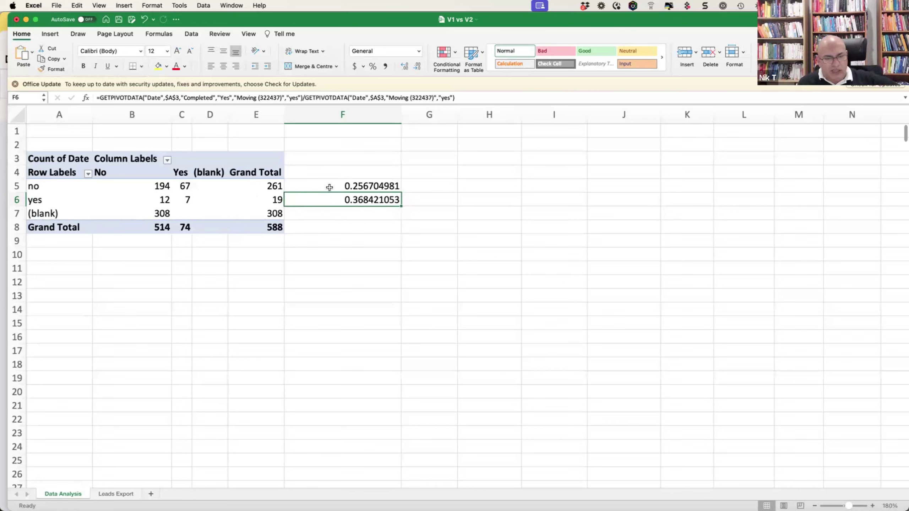
Add the Select energy supplier (322439) field to the pivot table's rows and order it above Moving.
{"action": "left_click", "coordinate": [45, 199]}
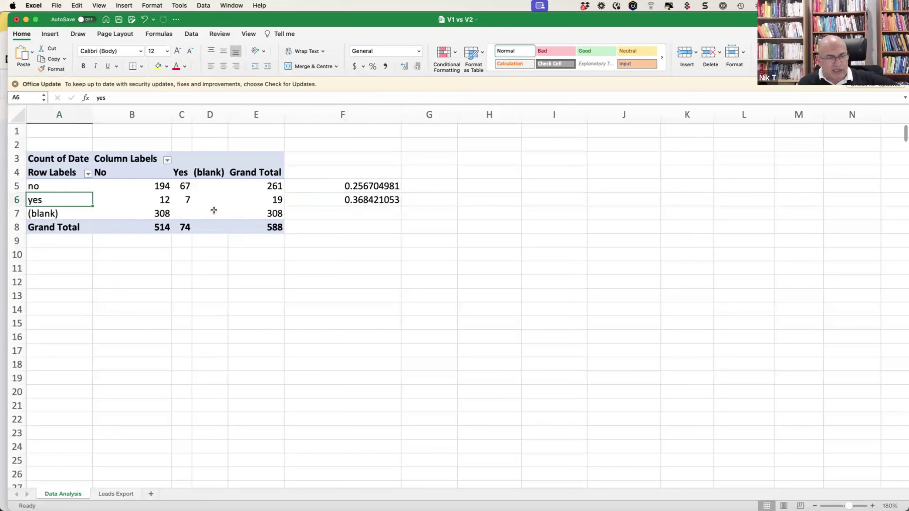
{"action": "left_click", "coordinate": [258, 203]}
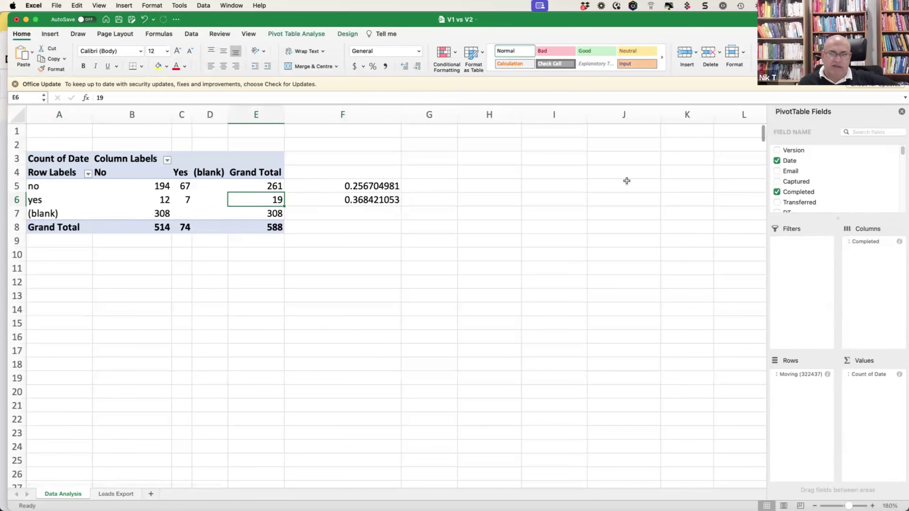
{"action": "scroll", "coordinate": [833, 182], "scroll_direction": "down", "scroll_amount": 8}
{"action": "scroll", "coordinate": [867, 192], "scroll_direction": "down", "scroll_amount": 10}
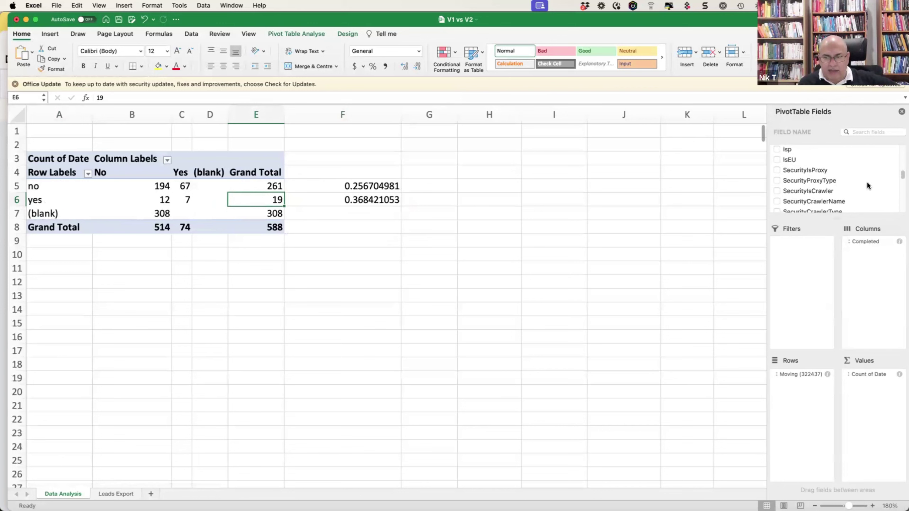
{"action": "scroll", "coordinate": [860, 177], "scroll_direction": "down", "scroll_amount": 10}
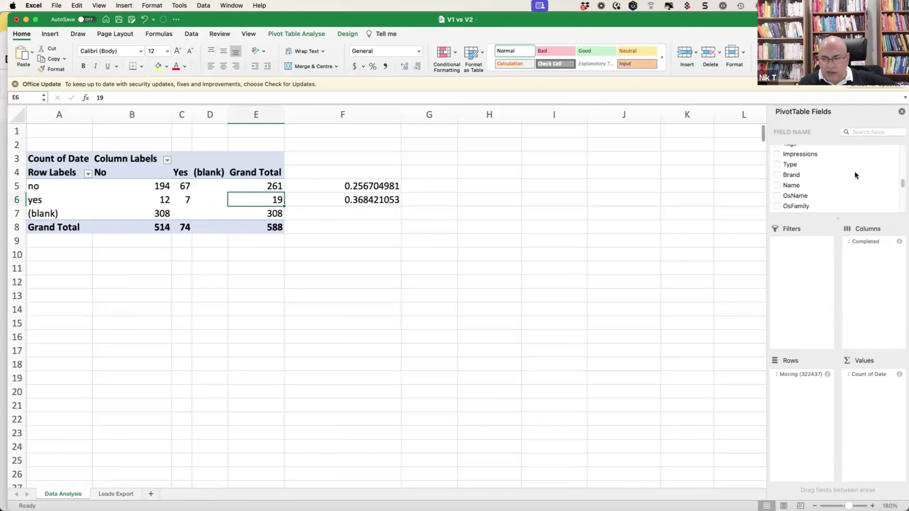
{"action": "scroll", "coordinate": [857, 181], "scroll_direction": "down", "scroll_amount": 10}
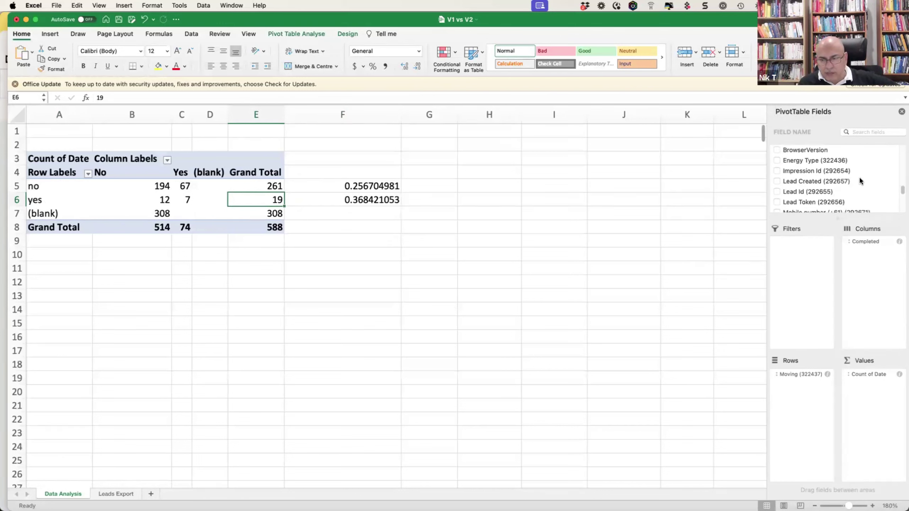
{"action": "scroll", "coordinate": [856, 177], "scroll_direction": "down", "scroll_amount": 5}
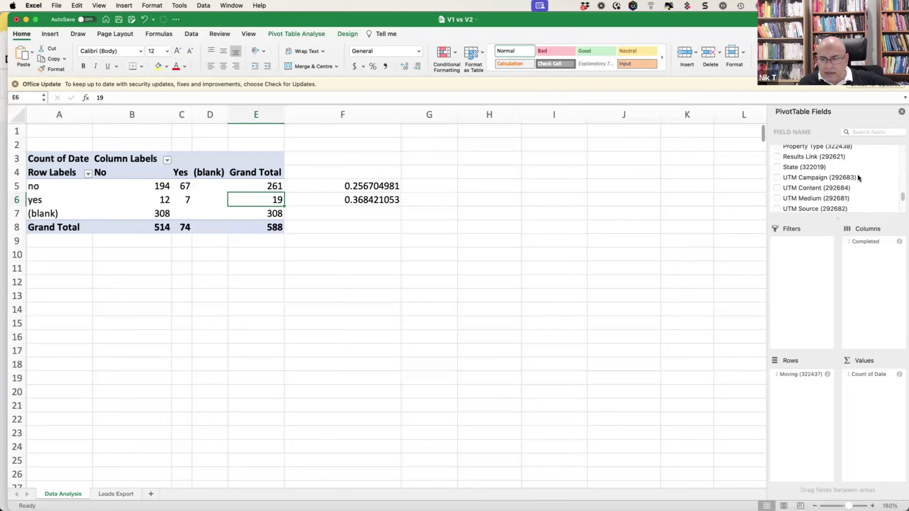
{"action": "scroll", "coordinate": [857, 173], "scroll_direction": "down", "scroll_amount": 2}
{"action": "scroll", "coordinate": [857, 174], "scroll_direction": "up", "scroll_amount": 3}
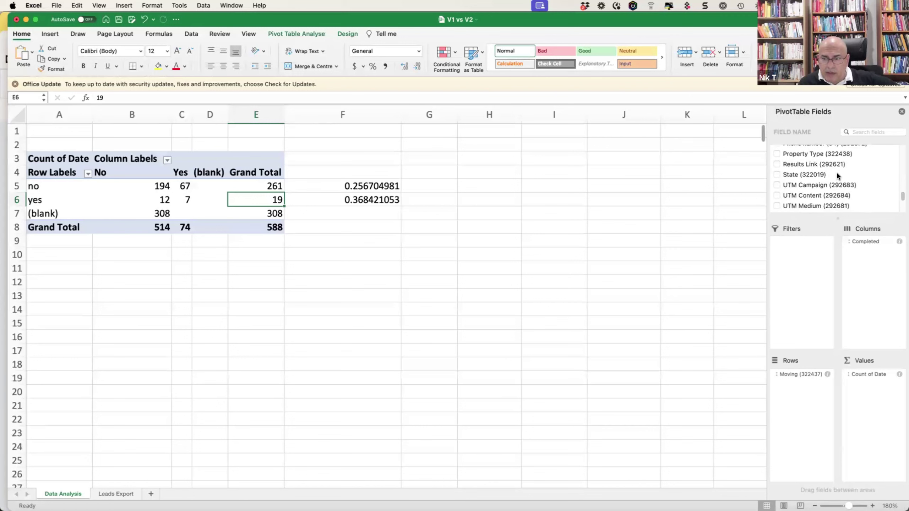
{"action": "scroll", "coordinate": [854, 176], "scroll_direction": "down", "scroll_amount": 4}
{"action": "scroll", "coordinate": [855, 179], "scroll_direction": "down", "scroll_amount": 3}
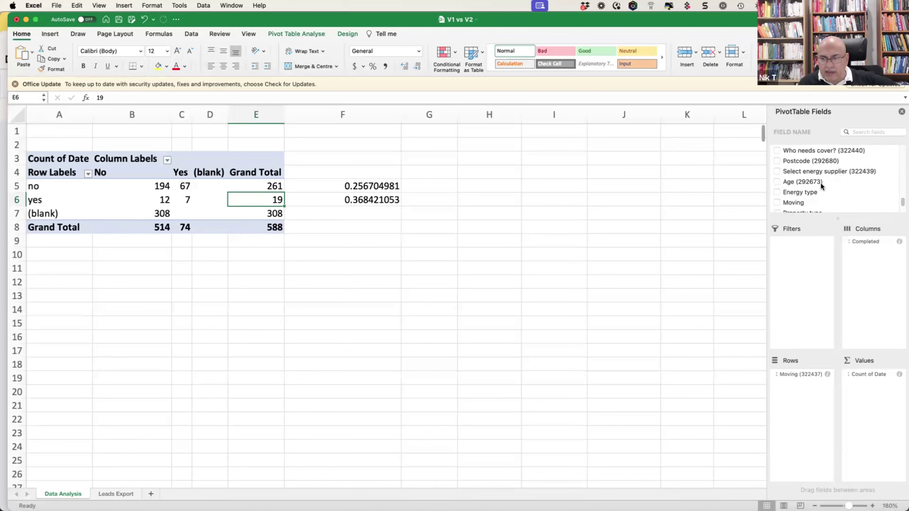
{"action": "left_click_drag", "start_coordinate": [819, 172], "coordinate": [805, 387]}
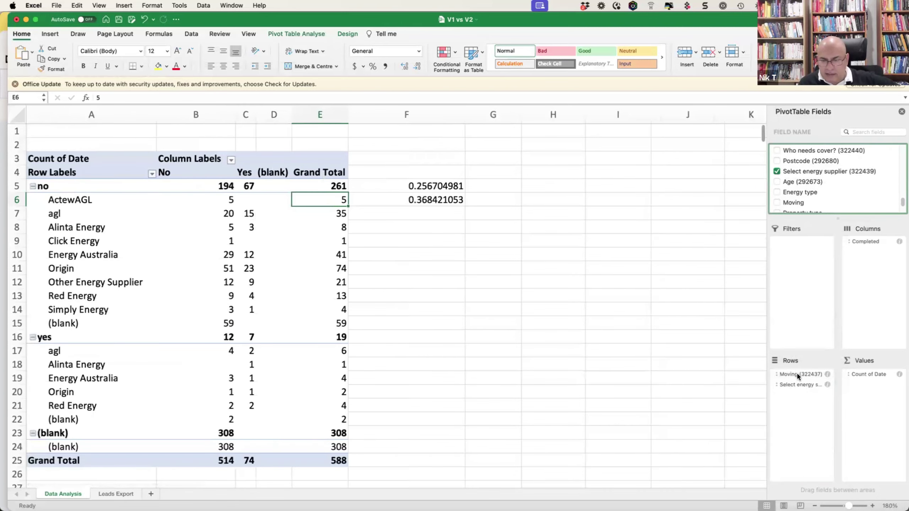
{"action": "mouse_move", "coordinate": [797, 373]}
{"action": "left_mouse_down"}
{"action": "mouse_move", "coordinate": [796, 383]}
{"action": "mouse_move", "coordinate": [796, 373]}
{"action": "left_mouse_up"}
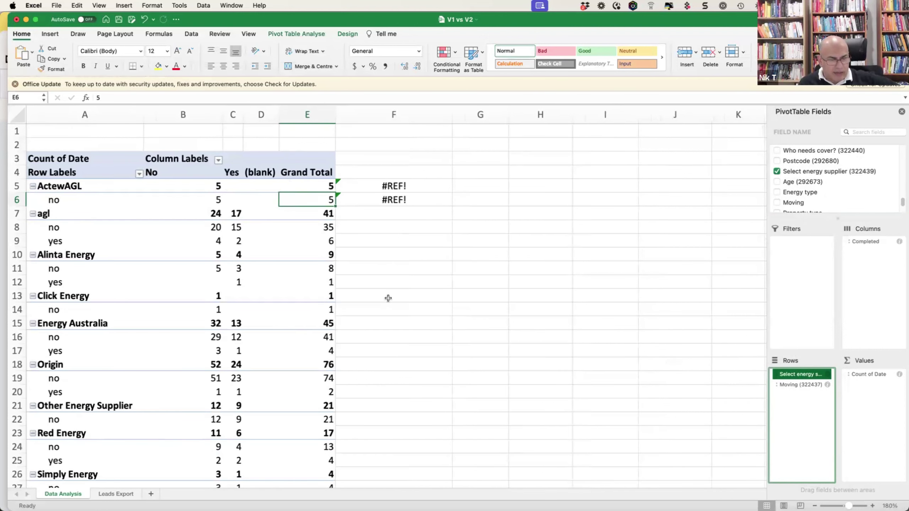
Clear the broken Moving rate formulas from cells F5 and F6.
{"action": "left_click", "coordinate": [400, 187]}
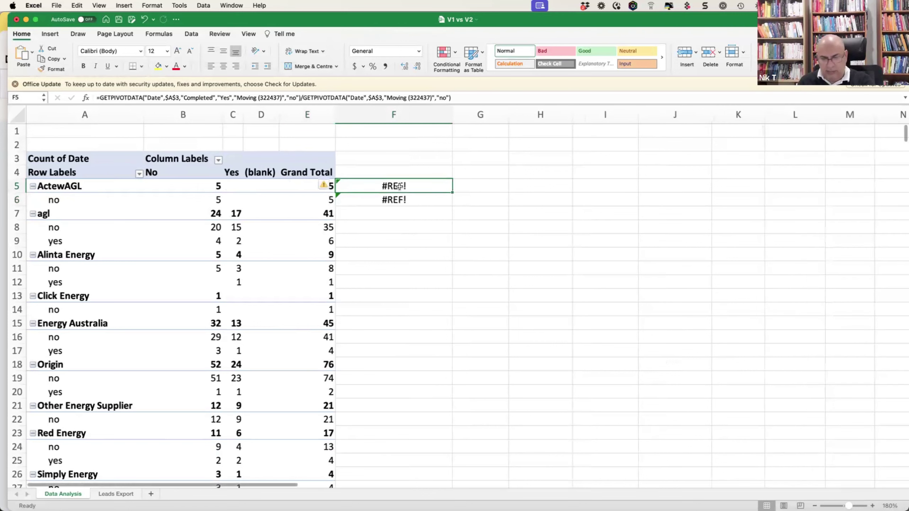
{"action": "key", "text": "Delete"}
{"action": "key", "text": "Down"}
{"action": "key", "text": "Delete"}
In F8, divide the completed Yes count by the grand total for agl leads who are not moving.
{"action": "key", "text": "Down"}
{"action": "key", "text": "Down"}
{"action": "key", "text": "Down"}
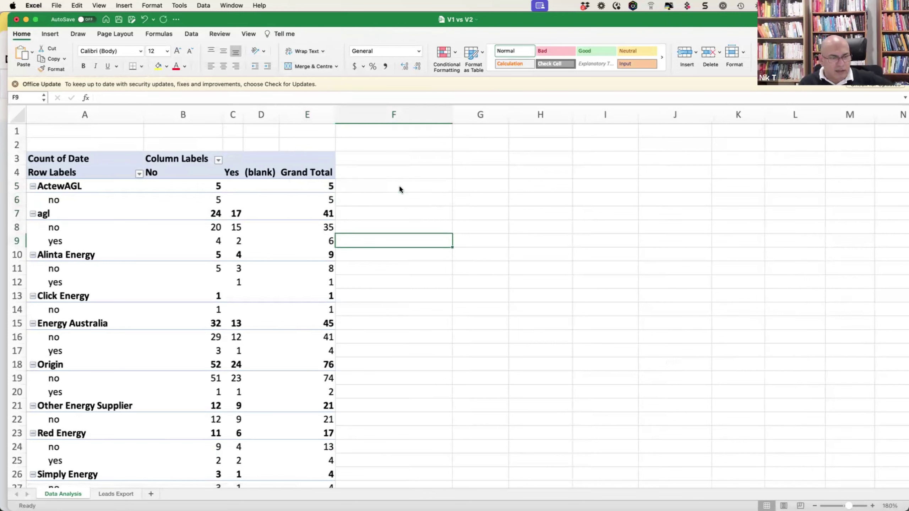
{"action": "key", "text": "Up"}
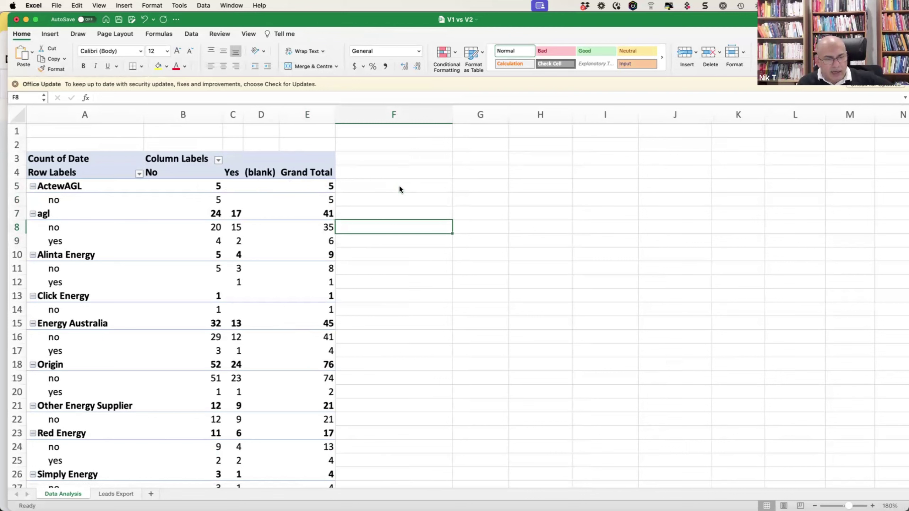
{"action": "type", "text": "="}
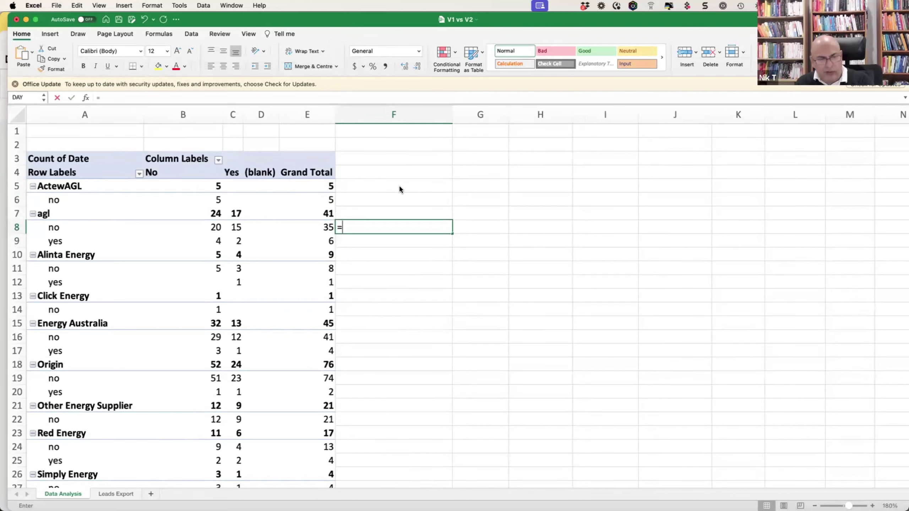
{"action": "key", "text": "Left"}
{"action": "key", "text": "Left"}
{"action": "key", "text": "Left"}
{"action": "type", "text": "/"}
{"action": "key", "text": "Left"}
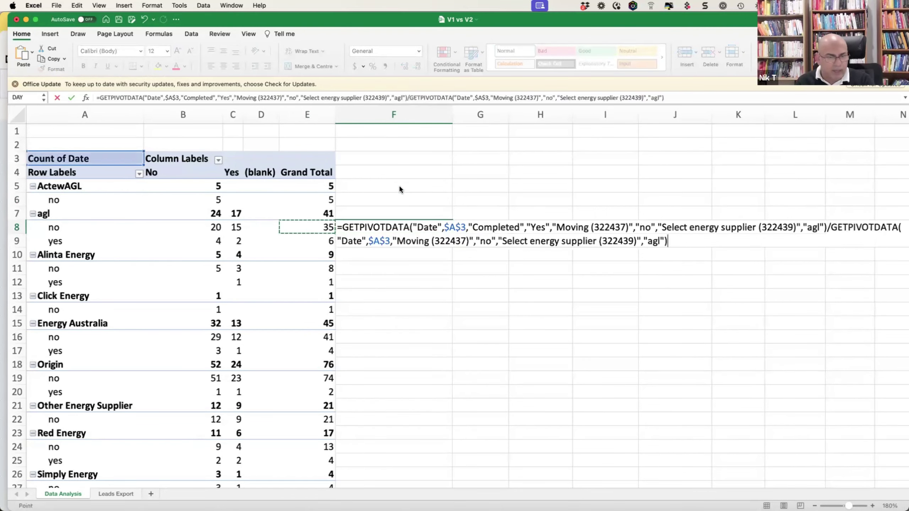
{"action": "key", "text": "Return"}
In F9, divide the completed Yes count by the grand total for agl leads who are moving.
{"action": "type", "text": "="}
{"action": "key", "text": "Left"}
{"action": "key", "text": "Left"}
{"action": "key", "text": "Left"}
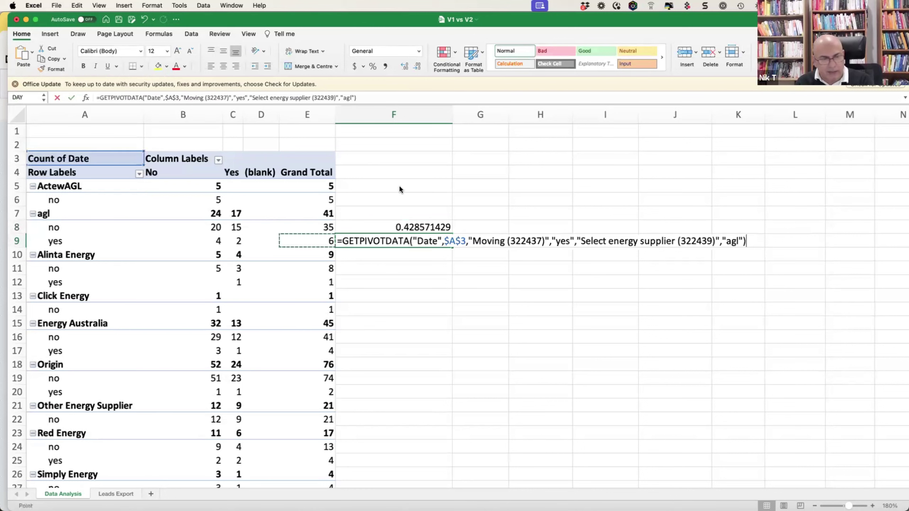
{"action": "type", "text": "/"}
{"action": "key", "text": "Left"}
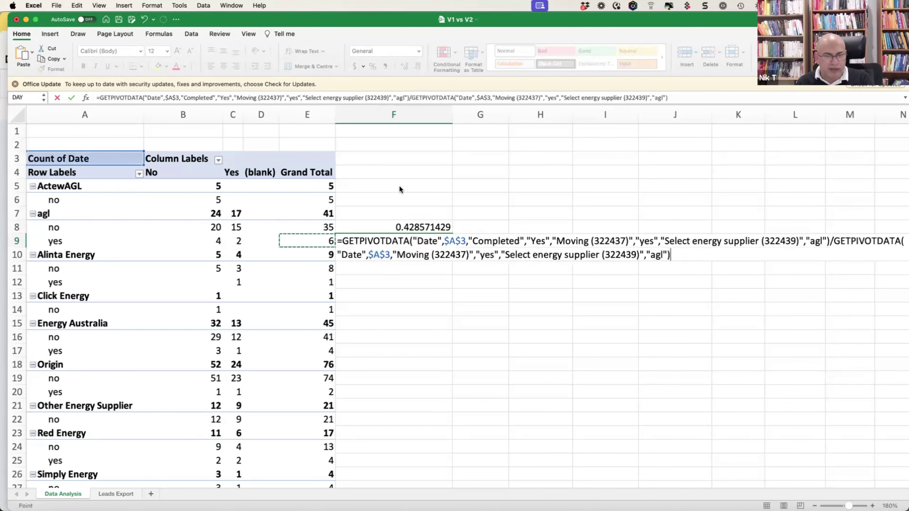
{"action": "key", "text": "Return"}
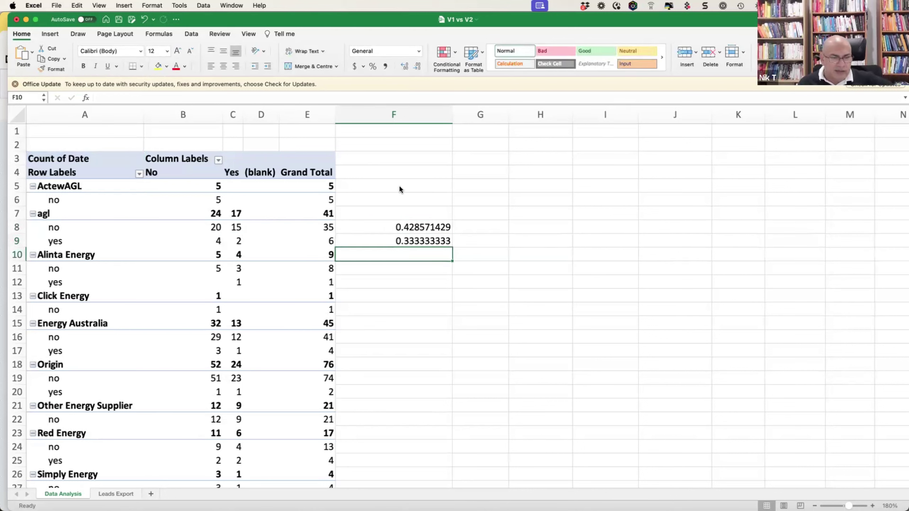
Remove the Moving (322437) field from the pivot table's rows and clear the broken formulas from F8 and F9.
{"action": "left_click", "coordinate": [260, 249]}
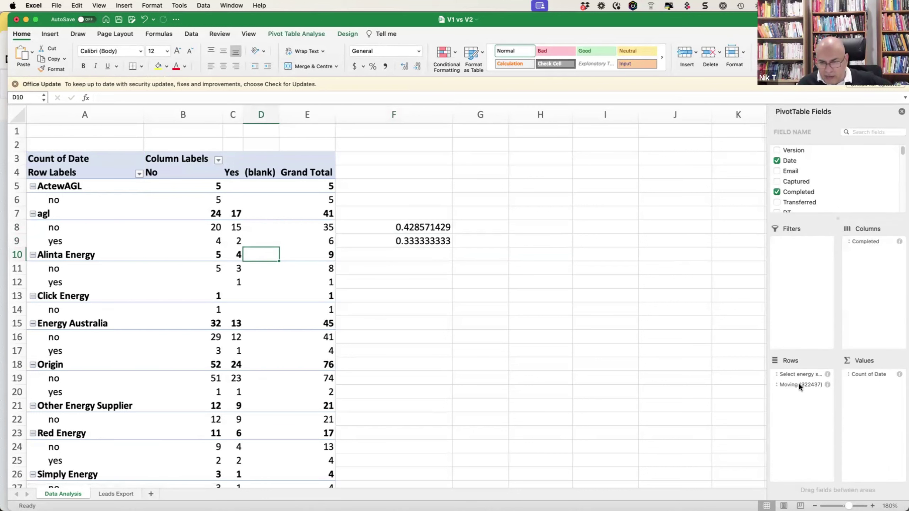
{"action": "left_click_drag", "start_coordinate": [798, 384], "coordinate": [859, 195]}
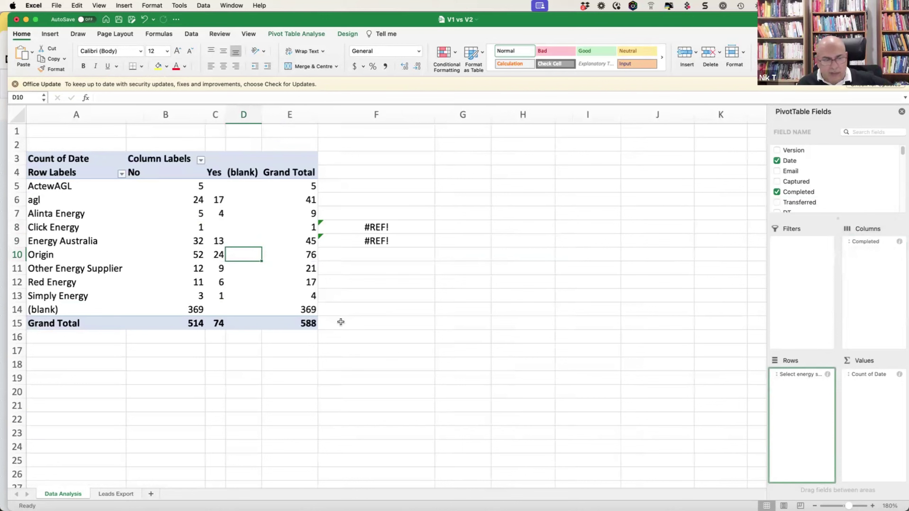
{"action": "left_click", "coordinate": [379, 227]}
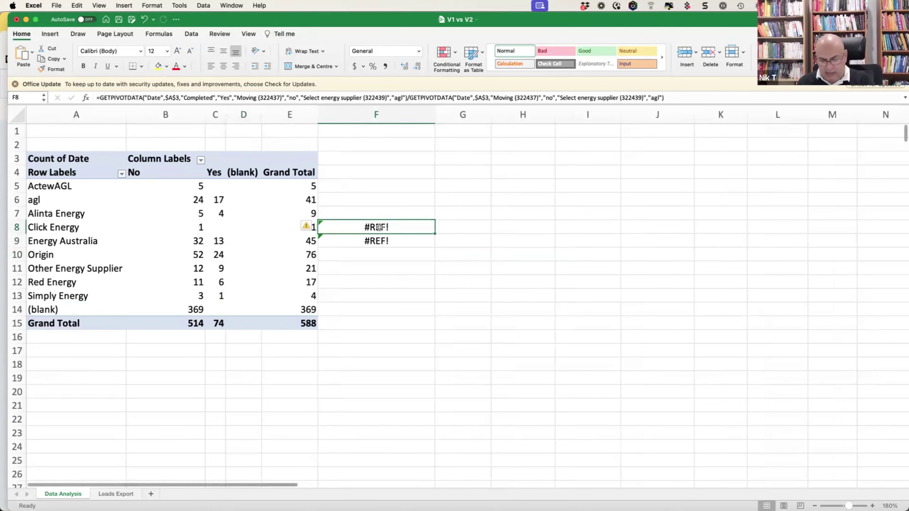
{"action": "key", "text": "Delete"}
{"action": "key", "text": "Down"}
{"action": "key", "text": "Delete"}
In F6, calculate agl's overall completion rate as its completed Yes count divided by its grand total.
{"action": "key", "text": "Up"}
{"action": "key", "text": "Up"}
{"action": "key", "text": "Up"}
{"action": "key", "text": "Up"}
{"action": "key", "text": "Down"}
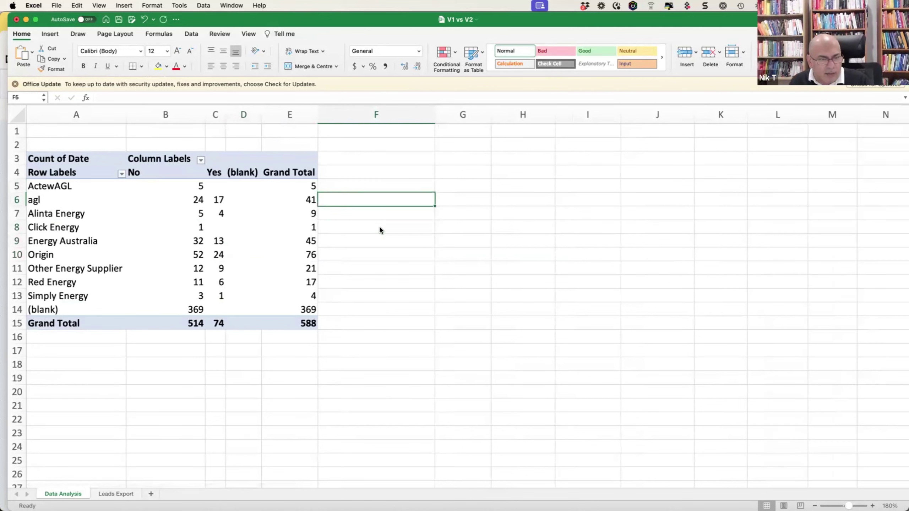
{"action": "type", "text": "="}
{"action": "key", "text": "Left"}
{"action": "key", "text": "Left"}
{"action": "key", "text": "Left"}
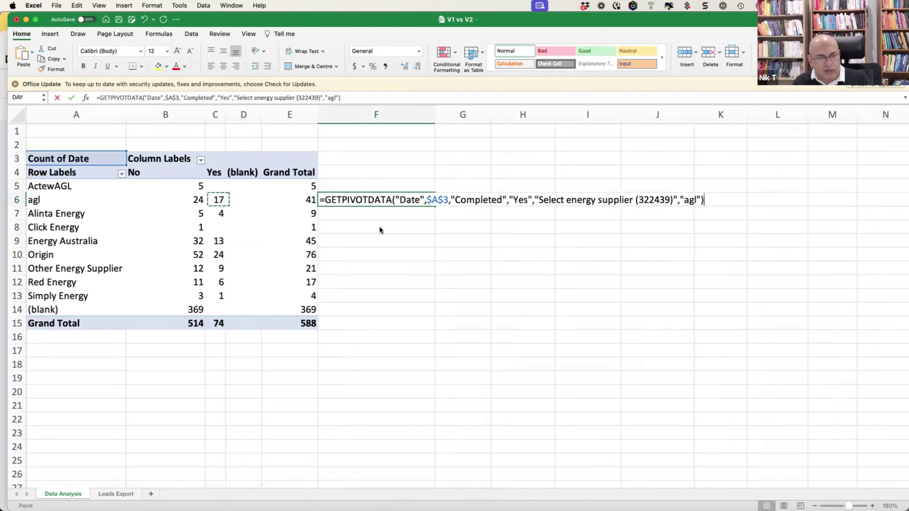
{"action": "type", "text": "/"}
{"action": "key", "text": "Left"}
{"action": "key", "text": "Return"}
{"action": "key", "text": "Up"}
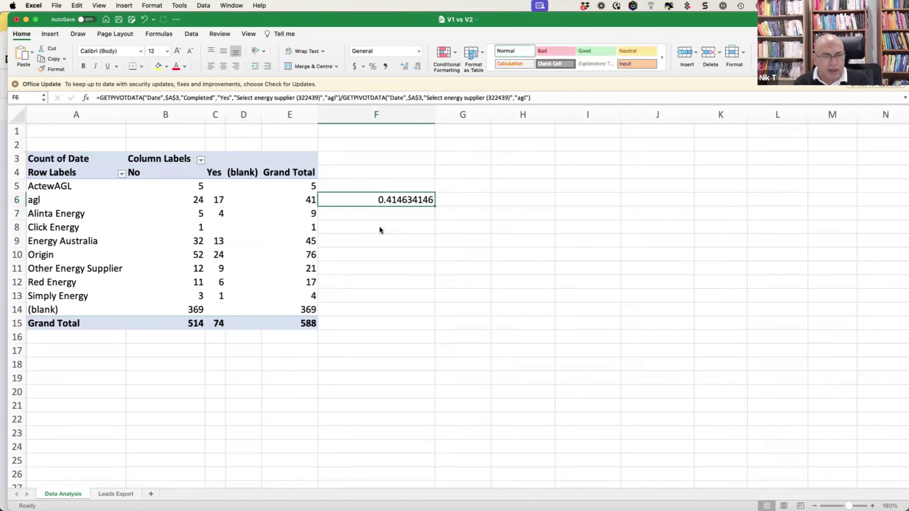
In F9, calculate Energy Australia's completion rate as its completed Yes count divided by its grand total.
{"action": "key", "text": "Down"}
{"action": "key", "text": "Down"}
{"action": "key", "text": "Down"}
{"action": "key", "text": "Down"}
{"action": "key", "text": "Up"}
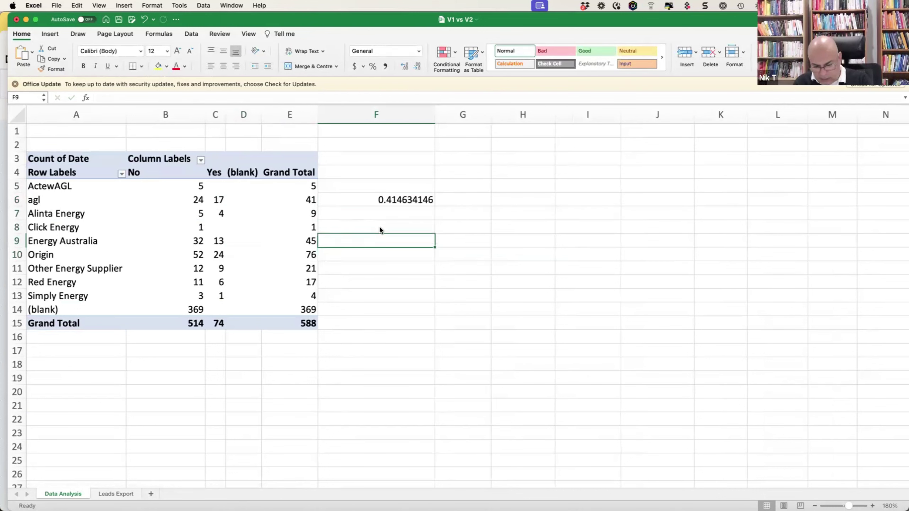
{"action": "type", "text": "="}
{"action": "key", "text": "Left"}
{"action": "key", "text": "Left"}
{"action": "key", "text": "Left"}
{"action": "type", "text": "/"}
{"action": "key", "text": "Left"}
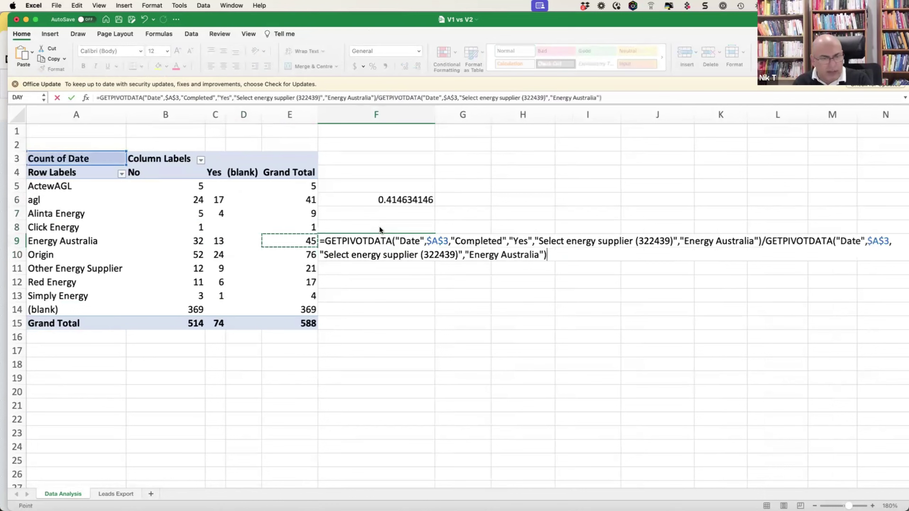
{"action": "key", "text": "Return"}
In F10, calculate Origin's completion rate by dividing its completed Yes count by its grand total.
{"action": "key", "text": "Up"}
{"action": "key", "text": "Down"}
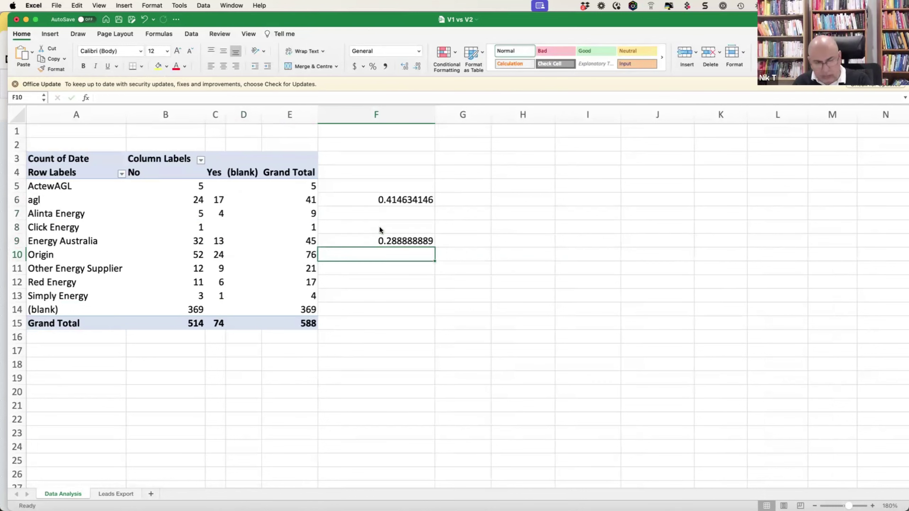
{"action": "type", "text": "="}
{"action": "key", "text": "Left"}
{"action": "key", "text": "Left"}
{"action": "key", "text": "Left"}
{"action": "type", "text": "/"}
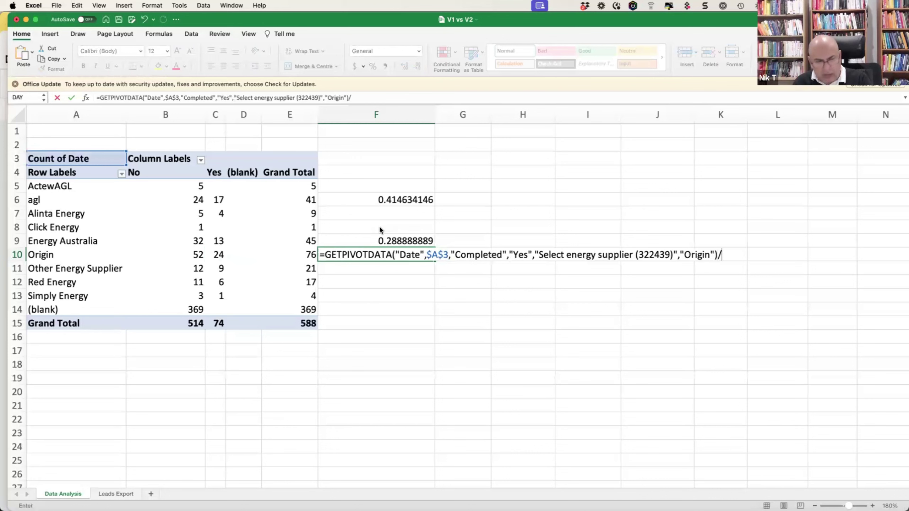
{"action": "key", "text": "Left"}
{"action": "key", "text": "Return"}
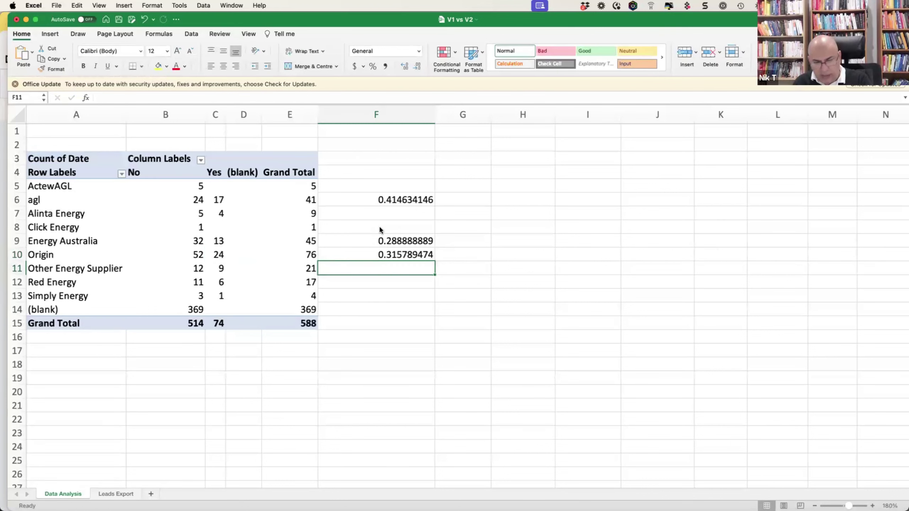
In F11, divide the completed Yes count by the grand total for Other Energy Supplier.
{"action": "type", "text": "="}
{"action": "key", "text": "Left"}
{"action": "key", "text": "Left"}
{"action": "key", "text": "Left"}
{"action": "type", "text": "/"}
{"action": "key", "text": "Left"}
{"action": "key", "text": "Return"}
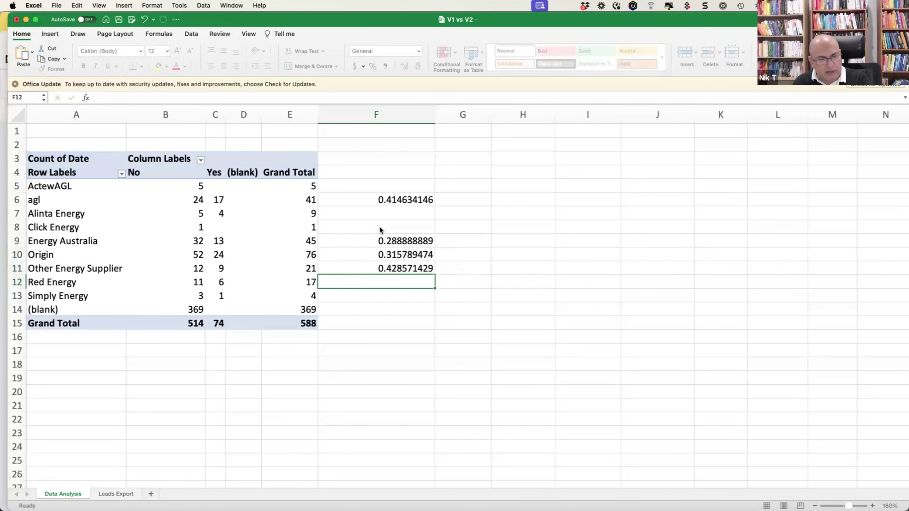
Compare the suppliers' completion rates in column F and check which supplier rows still lack one.
{"action": "key", "text": "Up"}
{"action": "key", "text": "Up"}
{"action": "key", "text": "Up"}
{"action": "key", "text": "Up"}
{"action": "key", "text": "Up"}
{"action": "key", "text": "Up"}
{"action": "key", "text": "Down"}
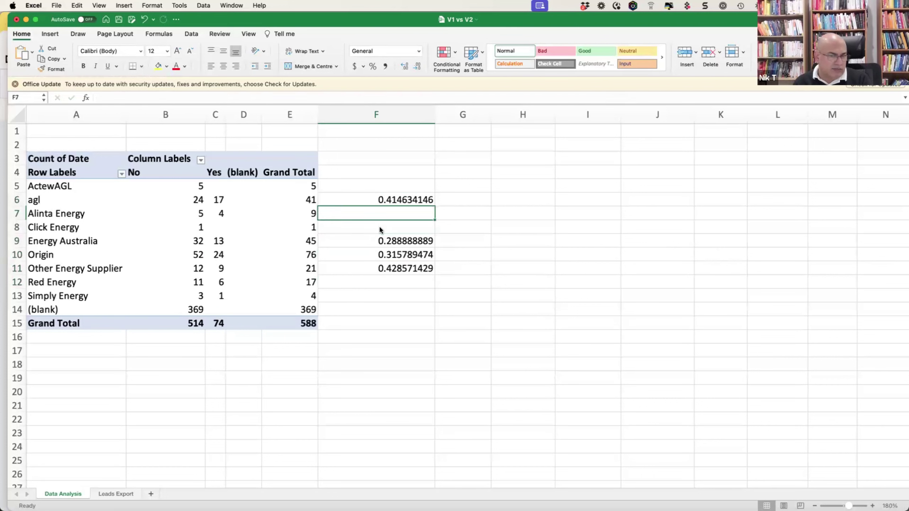
{"action": "key", "text": "Down"}
{"action": "key", "text": "Down"}
{"action": "key", "text": "Down"}
{"action": "key", "text": "Down"}
{"action": "key", "text": "Up"}
{"action": "key", "text": "Down"}
{"action": "key", "text": "Down"}
{"action": "key", "text": "Down"}
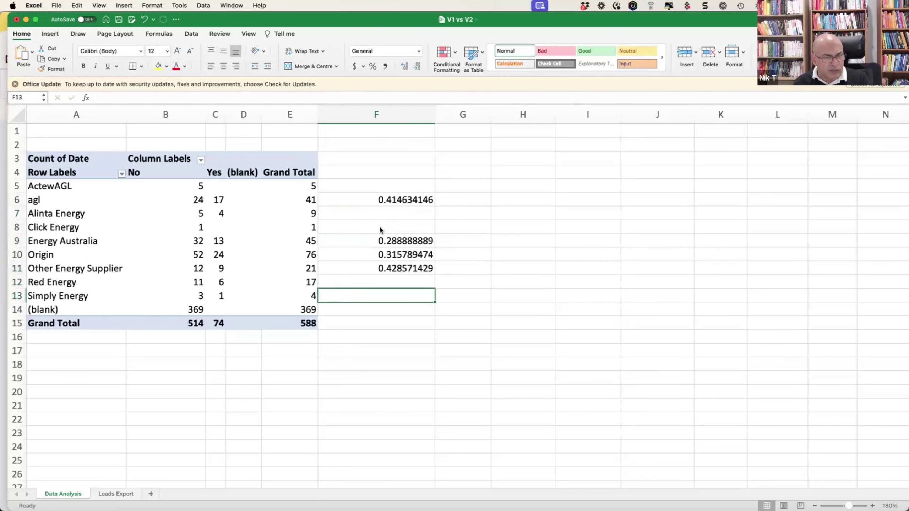
{"action": "key", "text": "Up"}
{"action": "key", "text": "Down"}
{"action": "key", "text": "Up"}
{"action": "key", "text": "Down"}
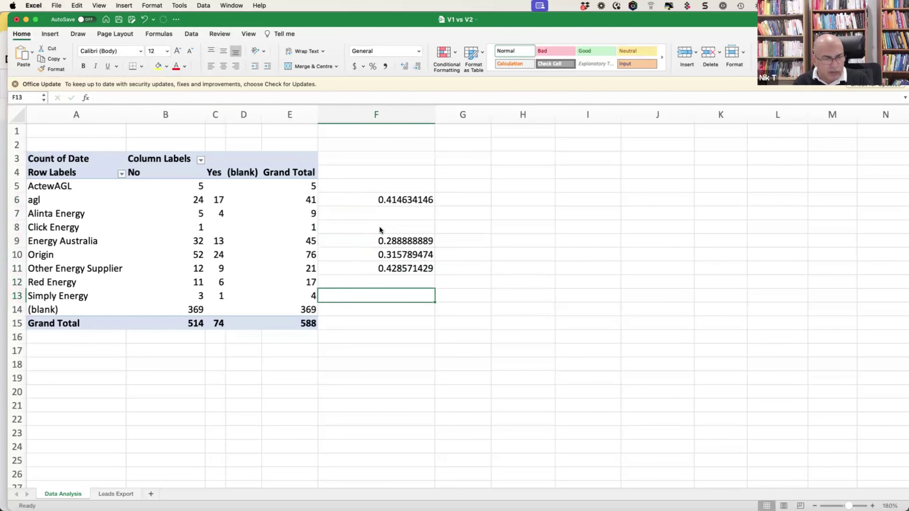
In F12, calculate Red Energy's completion rate as its completed Yes count divided by its grand total.
{"action": "key", "text": "Up"}
{"action": "key", "text": "Up"}
{"action": "key", "text": "Down"}
{"action": "type", "text": "="}
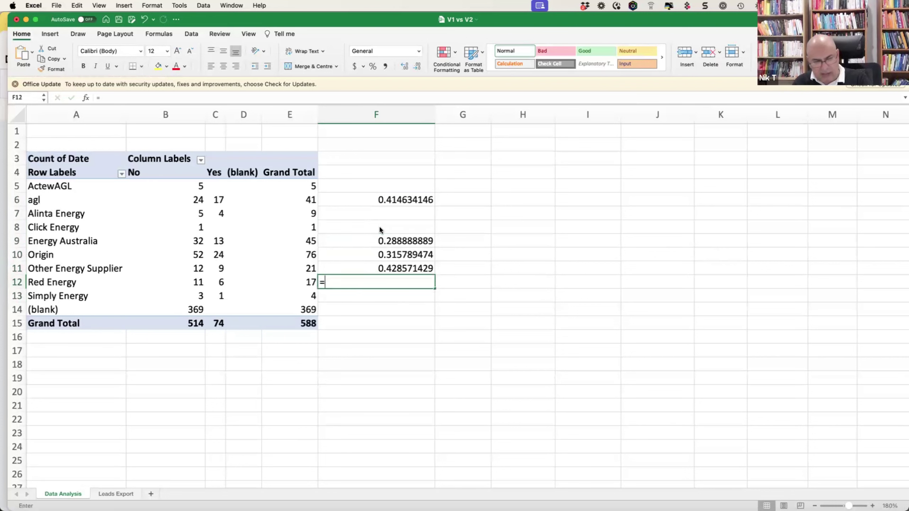
{"action": "key", "text": "Left"}
{"action": "key", "text": "Left"}
{"action": "key", "text": "Left"}
{"action": "type", "text": "/"}
{"action": "key", "text": "Left"}
{"action": "key", "text": "Return"}
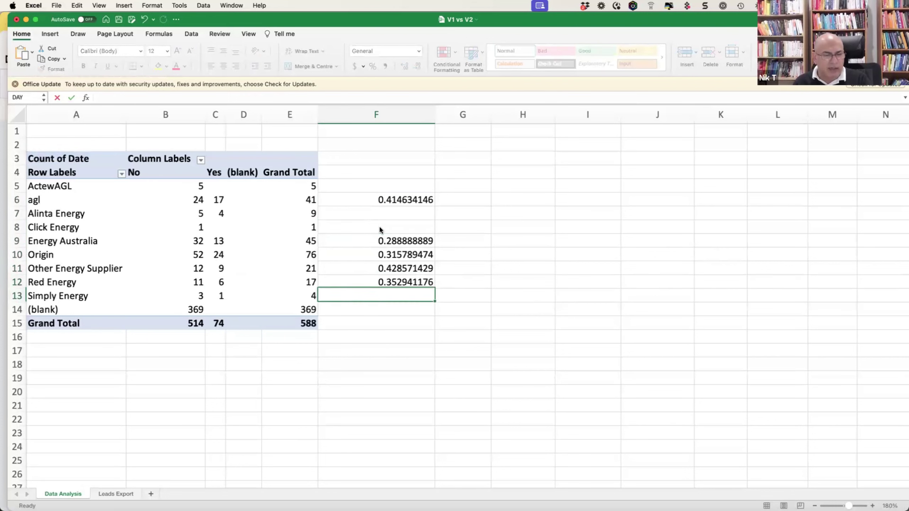
{"action": "key", "text": "Up"}
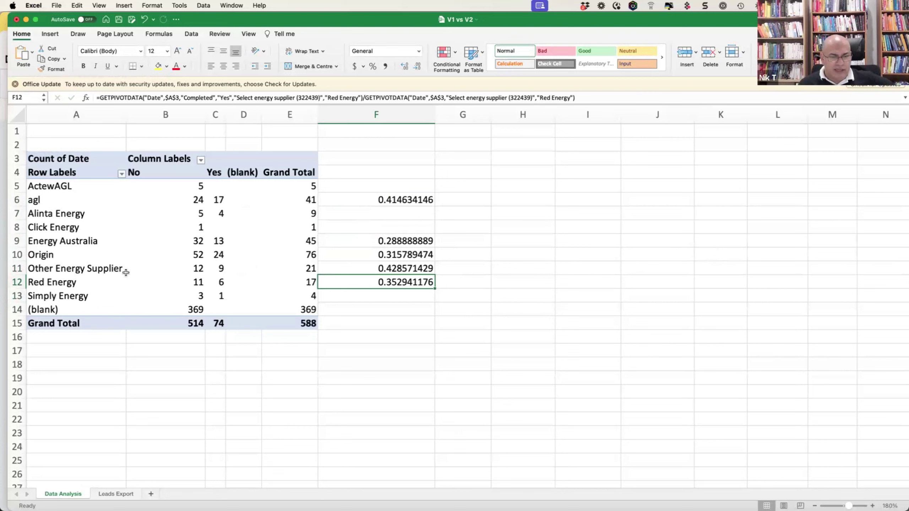
{"action": "left_click", "coordinate": [80, 281]}
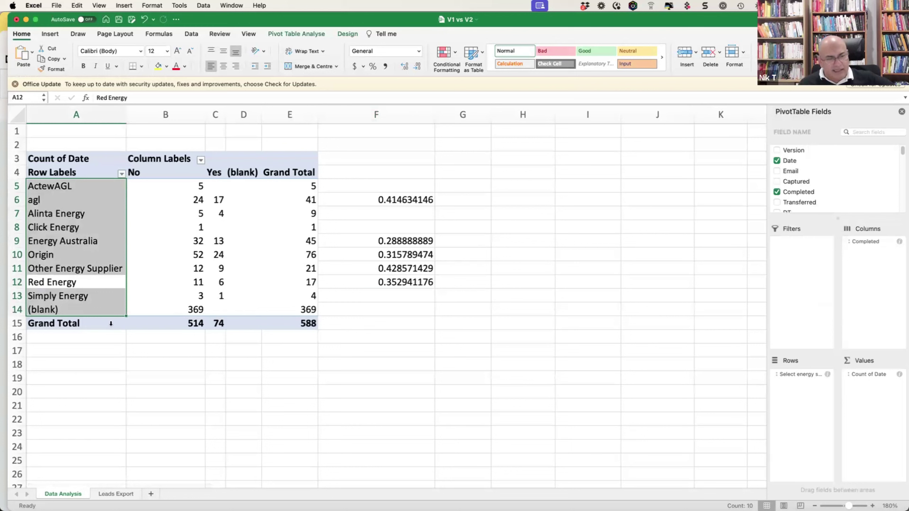
{"action": "left_click", "coordinate": [106, 349]}
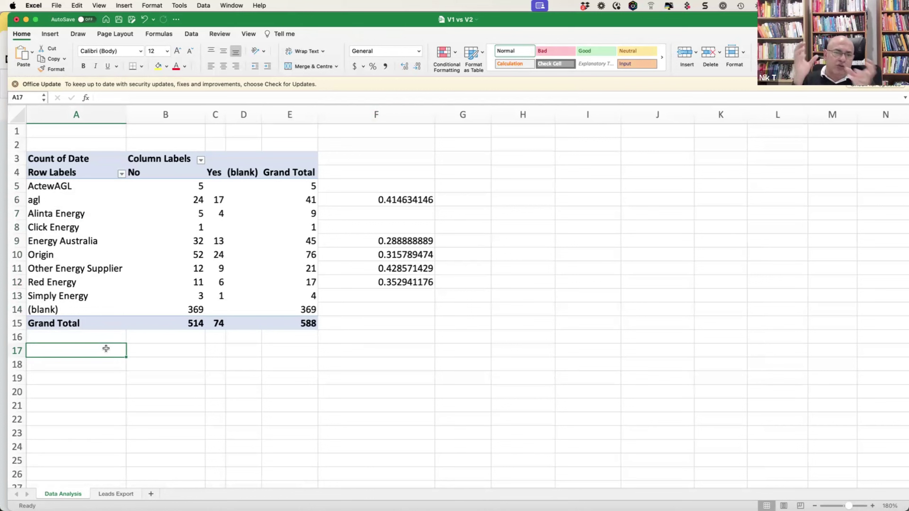
{"action": "left_click", "coordinate": [181, 253]}
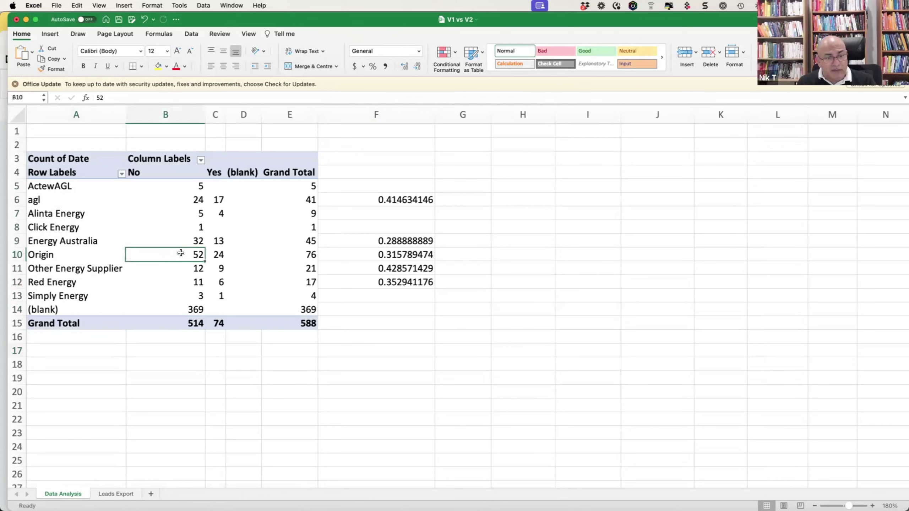
Find the region fields and add RegionName to the pivot table's rows below Select energy supplier.
{"action": "left_click", "coordinate": [98, 242]}
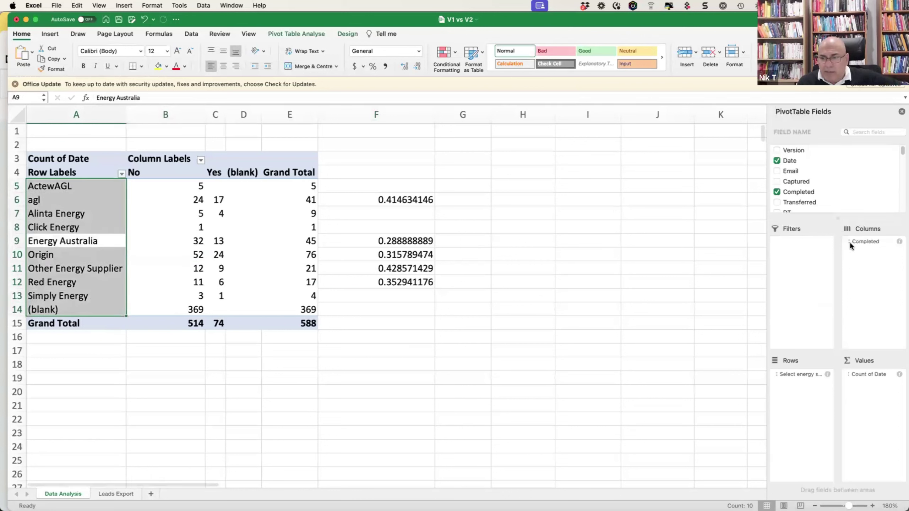
{"action": "scroll", "coordinate": [867, 181], "scroll_direction": "down", "scroll_amount": 2}
{"action": "scroll", "coordinate": [868, 158], "scroll_direction": "up", "scroll_amount": 2}
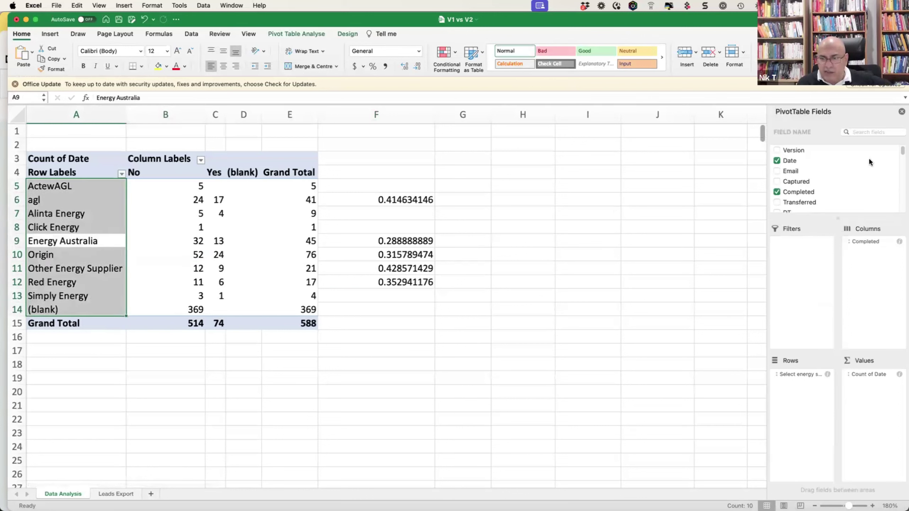
{"action": "left_click", "coordinate": [869, 131]}
{"action": "type", "text": "reg"}
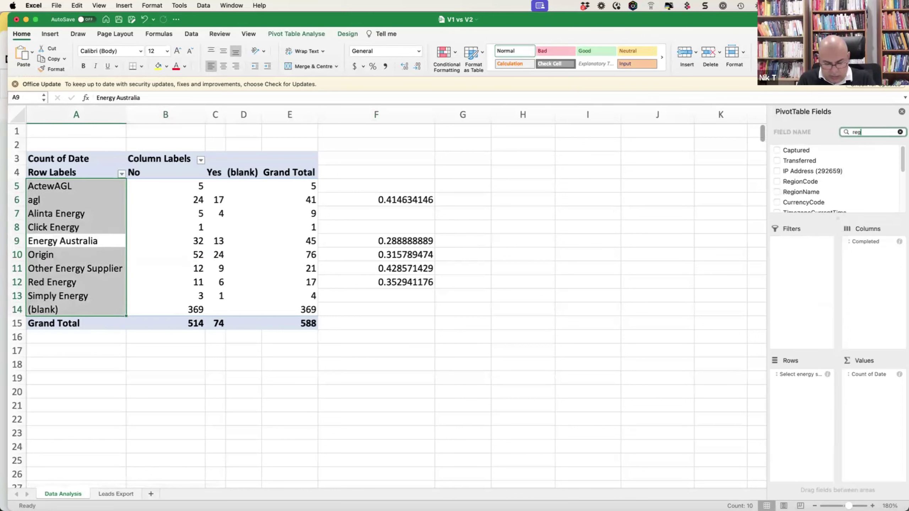
{"action": "type", "text": "ion"}
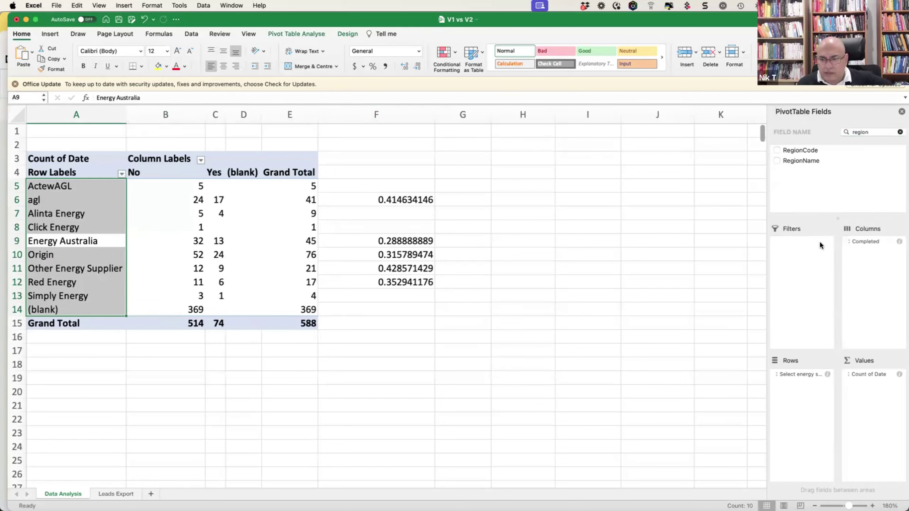
{"action": "left_click_drag", "start_coordinate": [869, 374], "coordinate": [805, 384]}
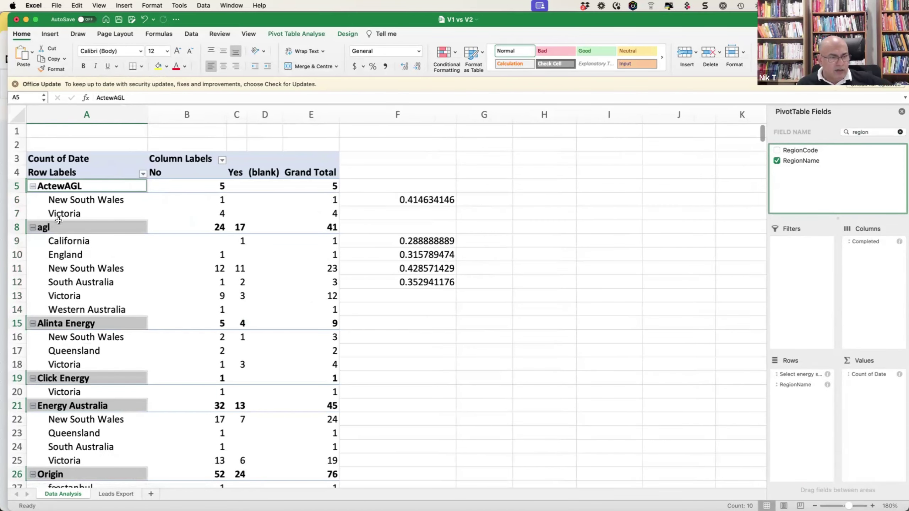
Clear the supplier completion-rate formulas from column F beside the pivot table.
{"action": "left_click", "coordinate": [60, 244]}
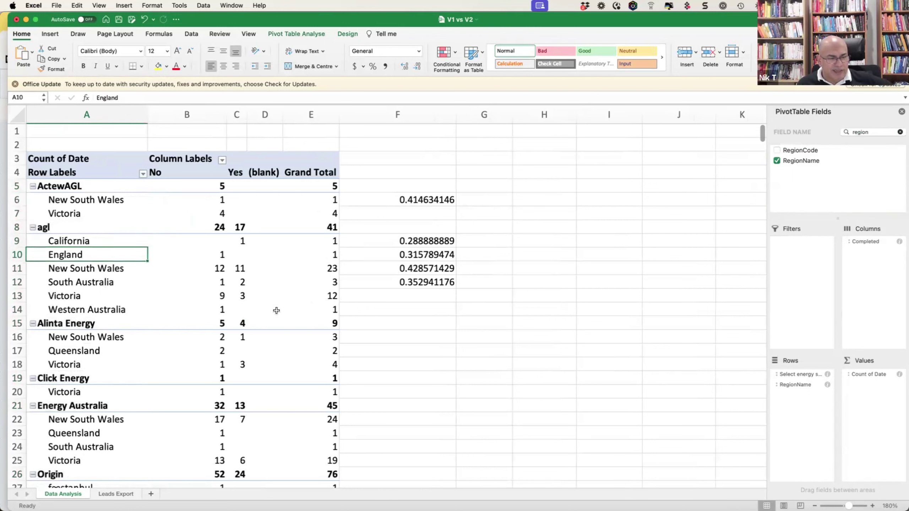
{"action": "left_click_drag", "start_coordinate": [412, 199], "coordinate": [427, 289]}
Examine the completed Yes and No counts by region within each energy supplier, starting with agl's New South Wales and Victoria rows.
{"action": "key", "text": "Down"}
{"action": "key", "text": "Down"}
{"action": "key", "text": "Down"}
{"action": "key", "text": "Down"}
{"action": "key", "text": "Down"}
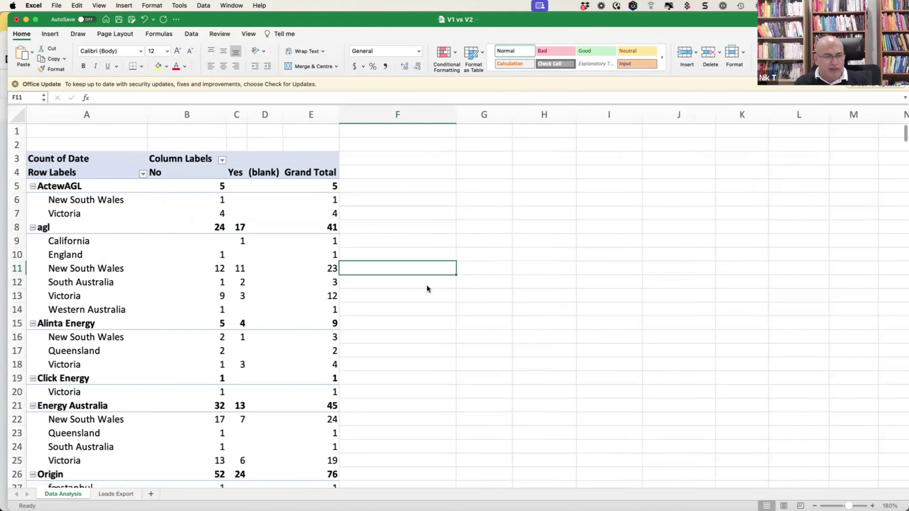
{"action": "key", "text": "Down"}
{"action": "key", "text": "Down"}
{"action": "key", "text": "Down"}
{"action": "key", "text": "Up"}
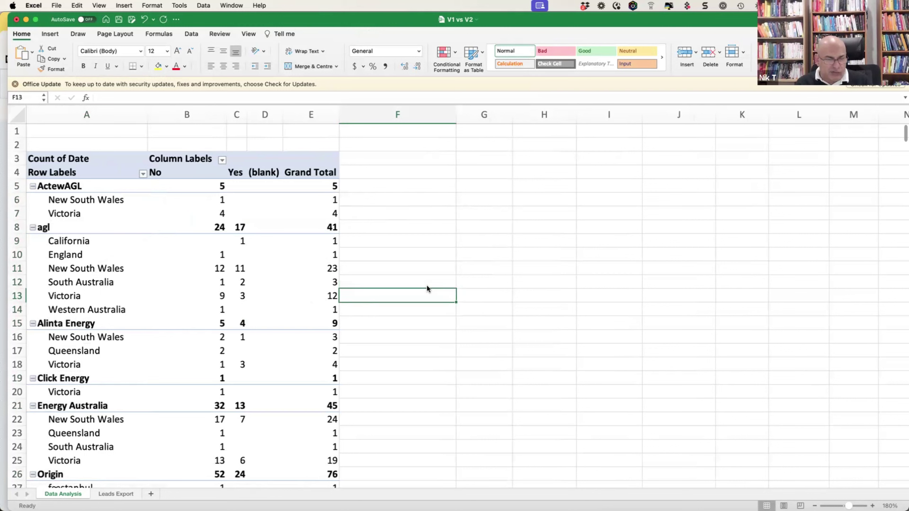
{"action": "key", "text": "Left"}
{"action": "key", "text": "Left"}
{"action": "key", "text": "Left"}
{"action": "key", "text": "Left"}
{"action": "key", "text": "Left"}
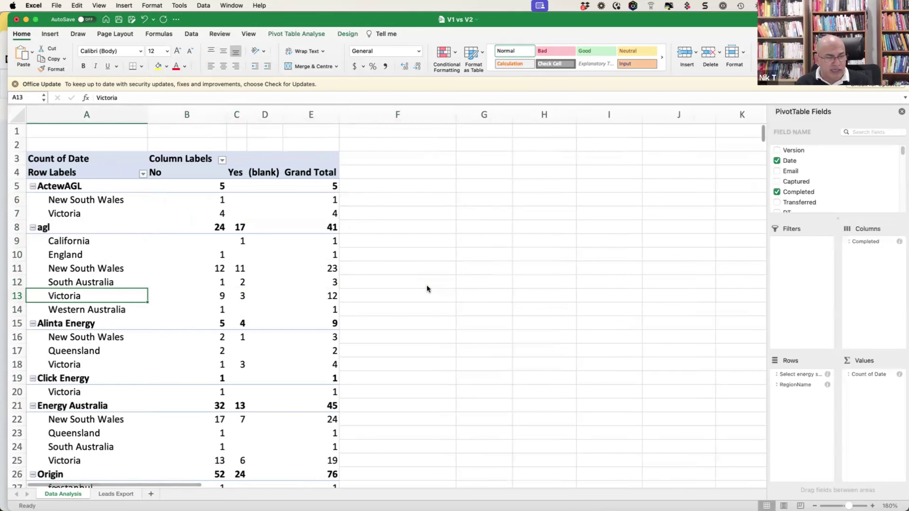
{"action": "key", "text": "Up"}
{"action": "key", "text": "Up"}
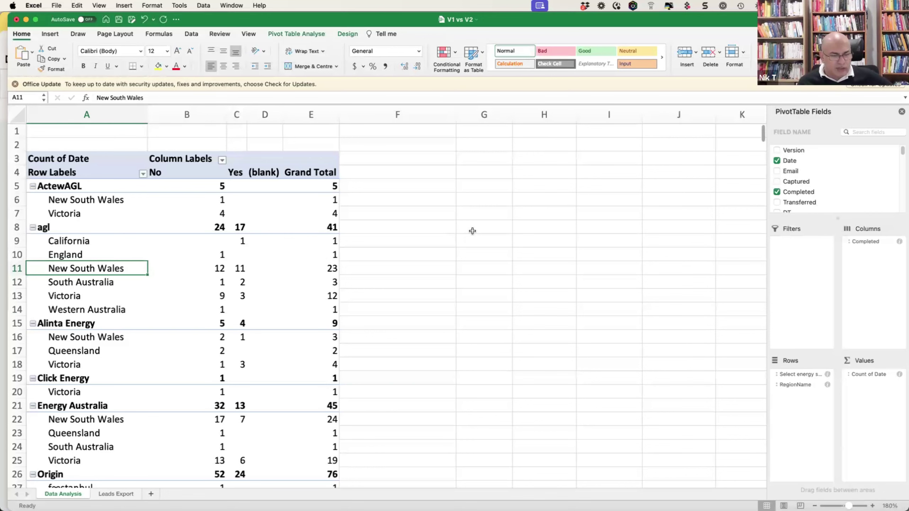
{"action": "scroll", "coordinate": [182, 349], "scroll_direction": "down", "scroll_amount": 3}
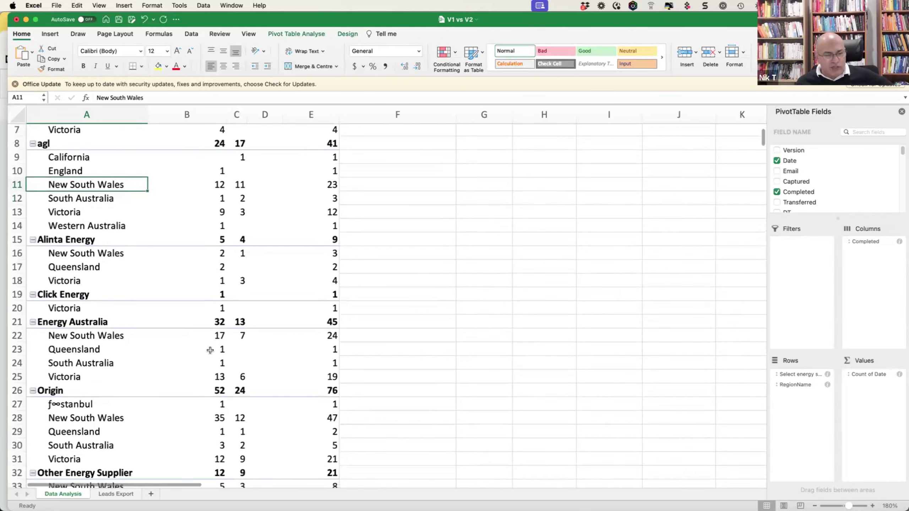
Move RegionName above Select energy supplier in the pivot table's rows and examine the supplier counts within each region.
{"action": "scroll", "coordinate": [210, 350], "scroll_direction": "down", "scroll_amount": 3}
{"action": "scroll", "coordinate": [216, 366], "scroll_direction": "down", "scroll_amount": 2}
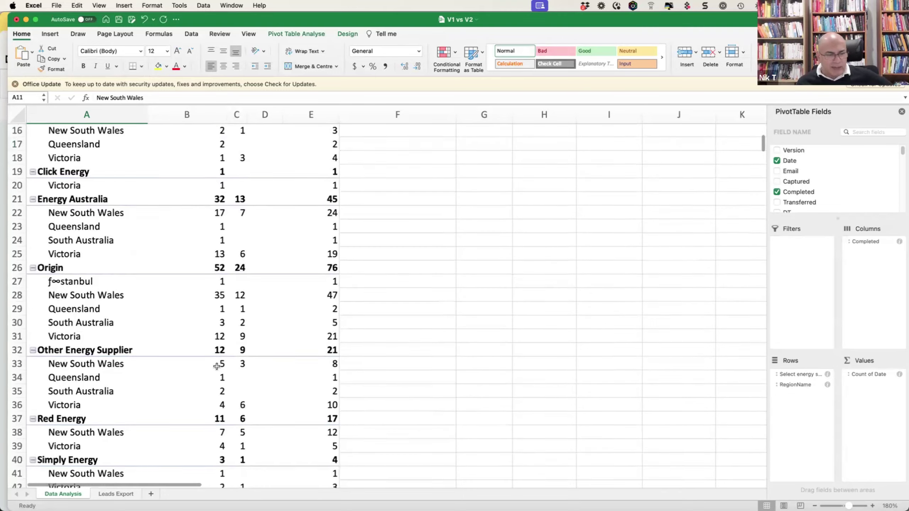
{"action": "scroll", "coordinate": [214, 365], "scroll_direction": "up", "scroll_amount": 7}
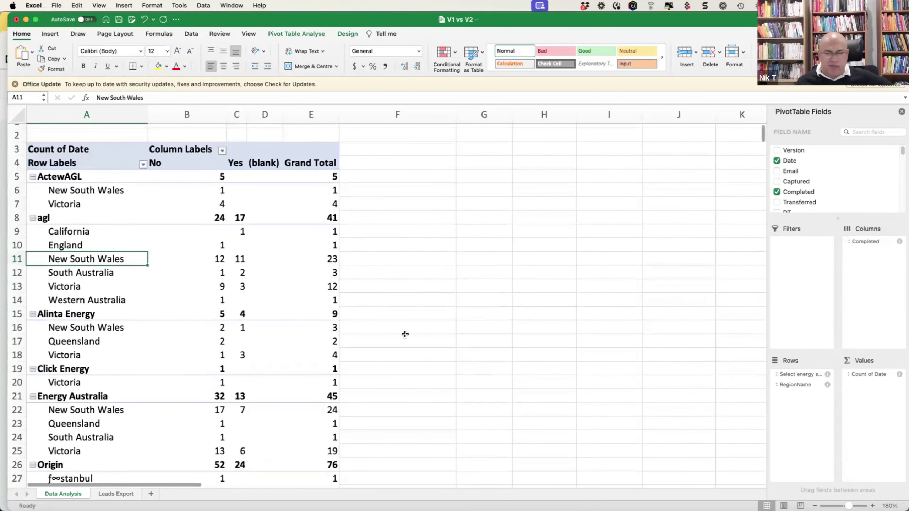
{"action": "left_click_drag", "start_coordinate": [800, 389], "coordinate": [802, 376]}
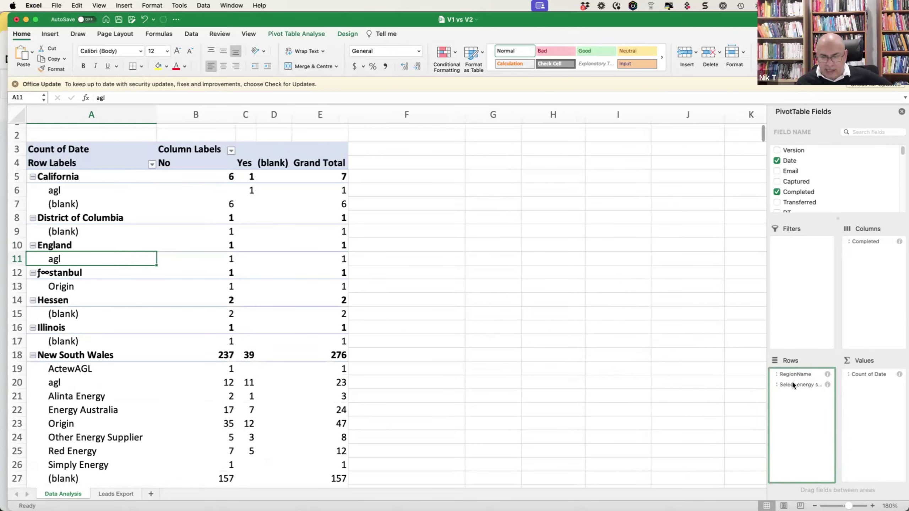
{"action": "scroll", "coordinate": [173, 233], "scroll_direction": "down", "scroll_amount": 4}
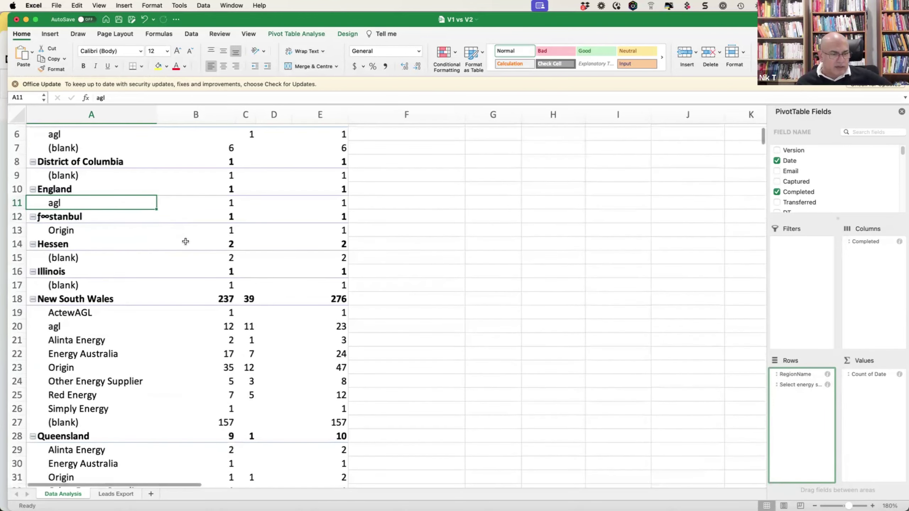
{"action": "scroll", "coordinate": [186, 242], "scroll_direction": "down", "scroll_amount": 5}
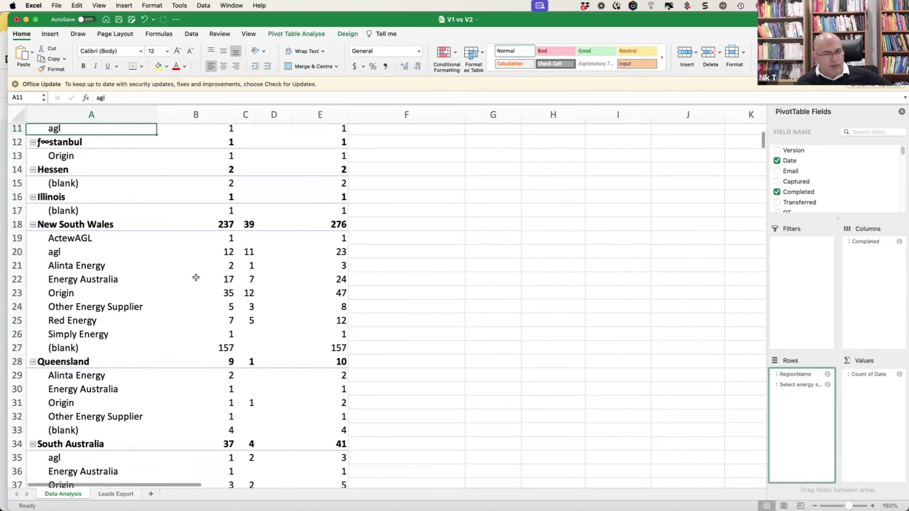
{"action": "scroll", "coordinate": [196, 277], "scroll_direction": "down", "scroll_amount": 1}
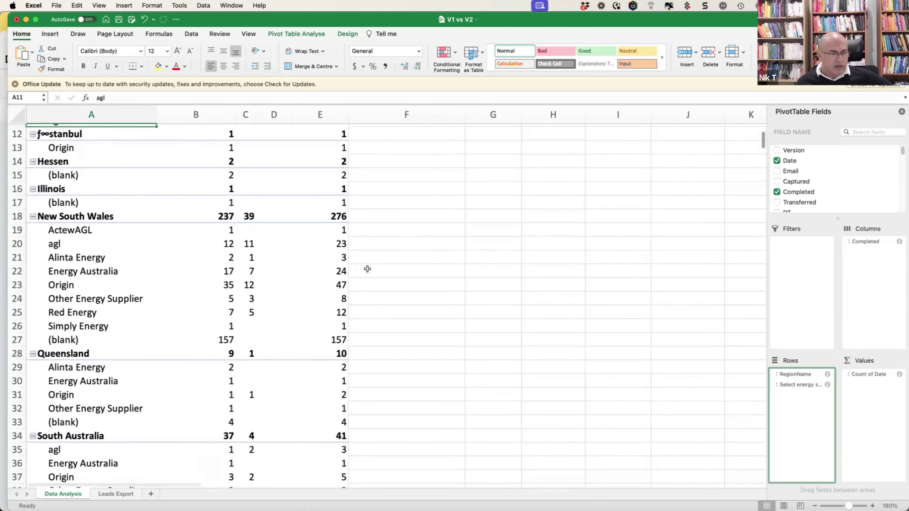
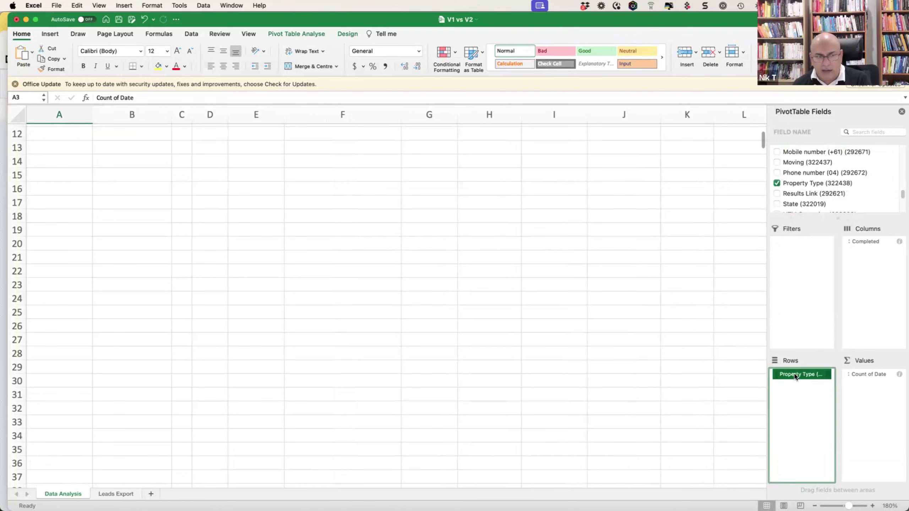
Examine the completed Yes and No counts for business and home property types.
{"action": "scroll", "coordinate": [322, 215], "scroll_direction": "up", "scroll_amount": 5}
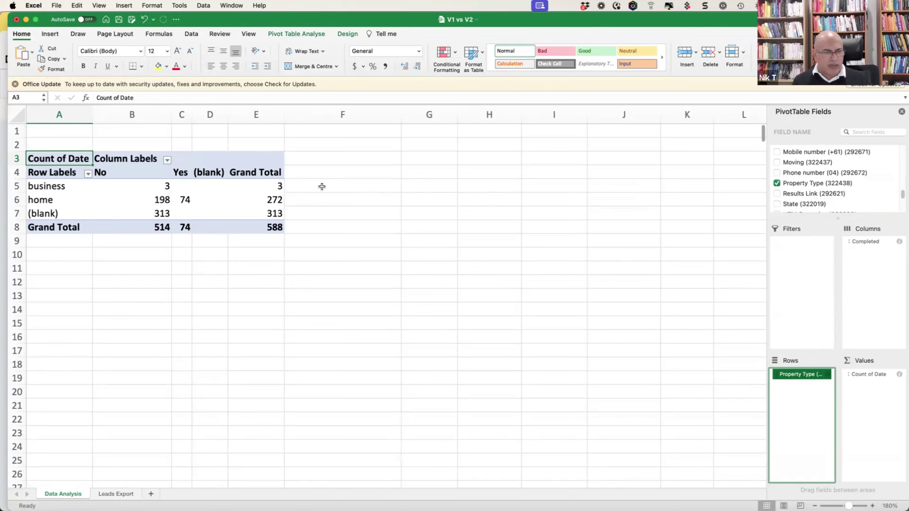
{"action": "left_click", "coordinate": [328, 200]}
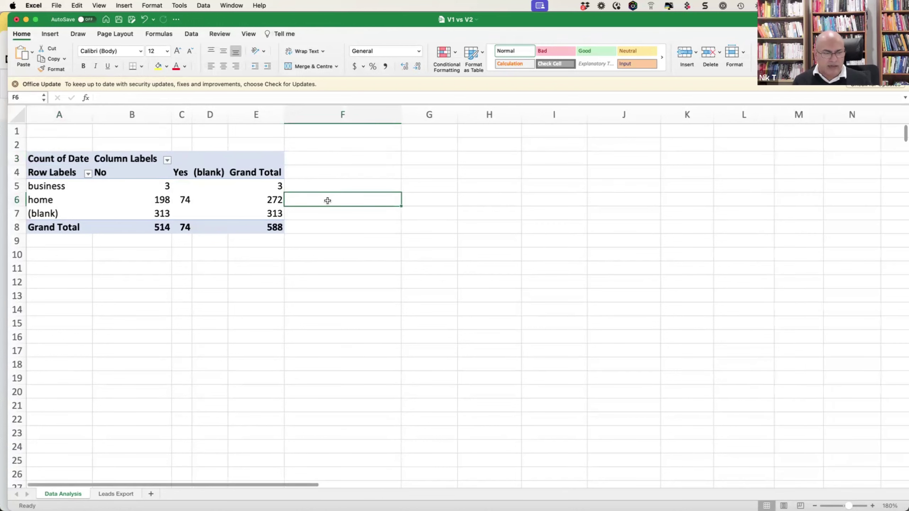
{"action": "left_click", "coordinate": [214, 197]}
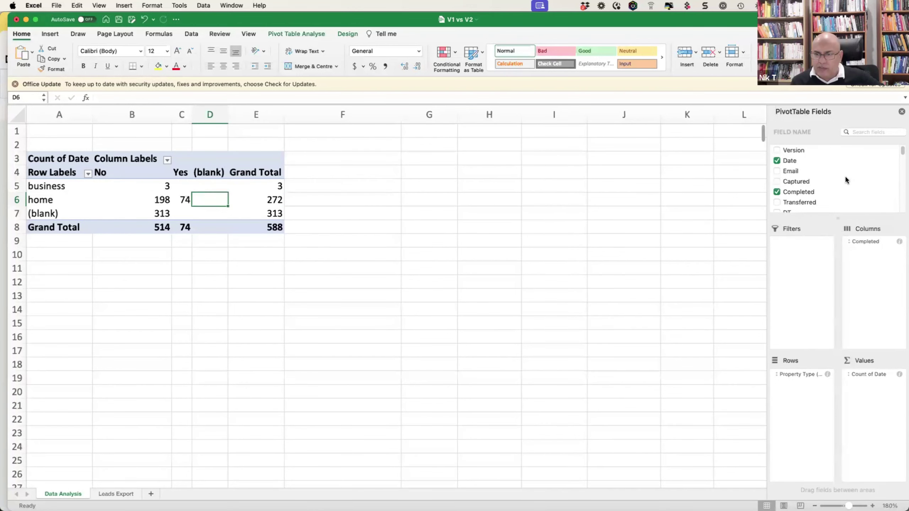
Find the Who needs cover? field and put it in the pivot table's rows in place of Property Type.
{"action": "scroll", "coordinate": [845, 174], "scroll_direction": "down", "scroll_amount": 5}
{"action": "scroll", "coordinate": [851, 179], "scroll_direction": "down", "scroll_amount": 10}
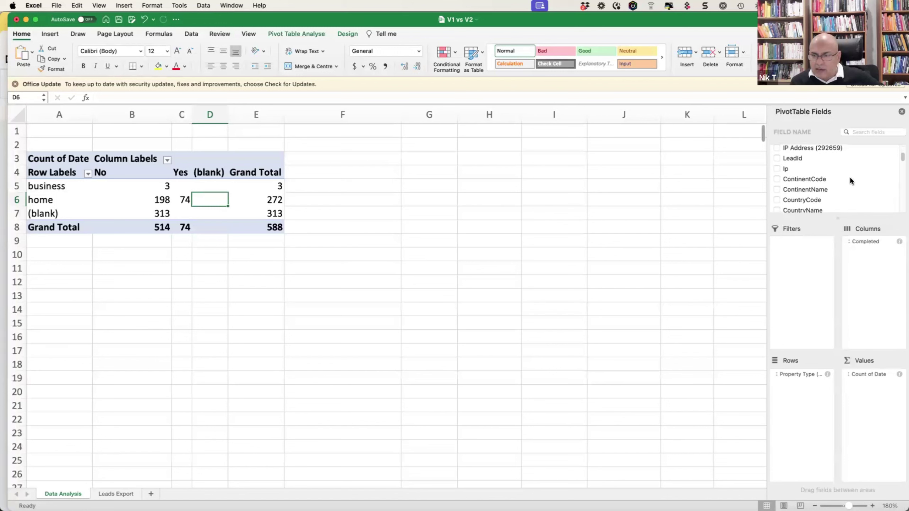
{"action": "scroll", "coordinate": [863, 172], "scroll_direction": "down", "scroll_amount": 5}
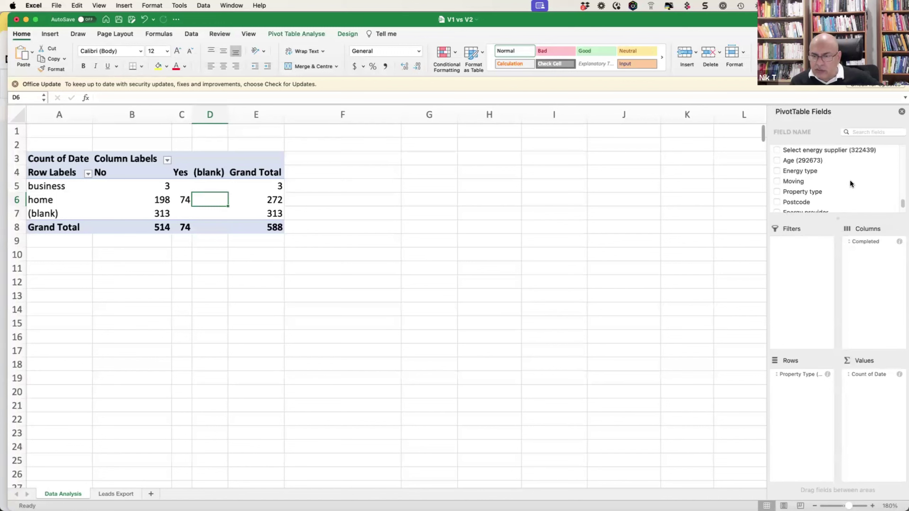
{"action": "scroll", "coordinate": [849, 179], "scroll_direction": "up", "scroll_amount": 2}
{"action": "scroll", "coordinate": [845, 184], "scroll_direction": "up", "scroll_amount": 3}
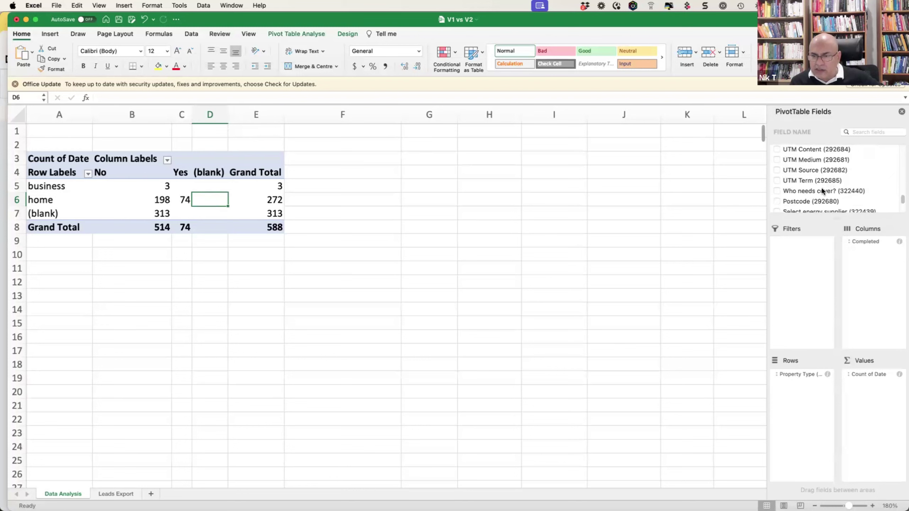
{"action": "left_click_drag", "start_coordinate": [822, 193], "coordinate": [801, 407]}
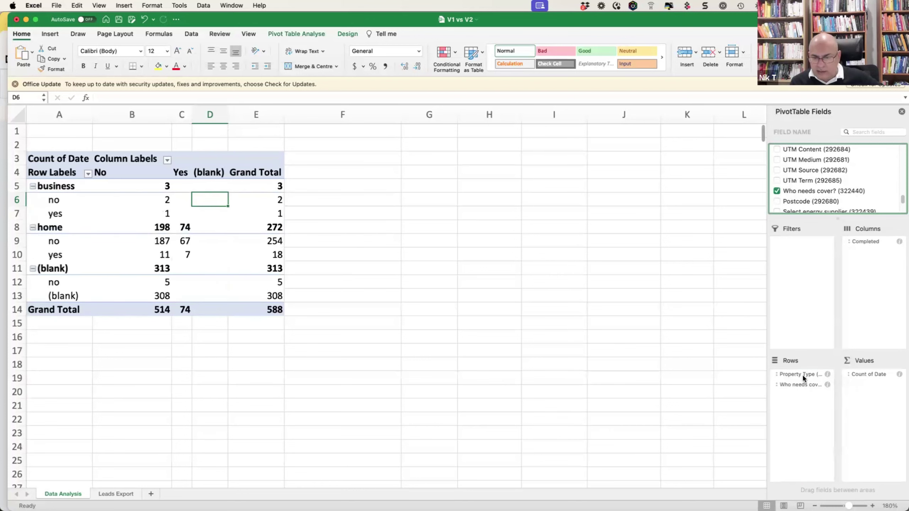
{"action": "left_click_drag", "start_coordinate": [801, 374], "coordinate": [841, 190]}
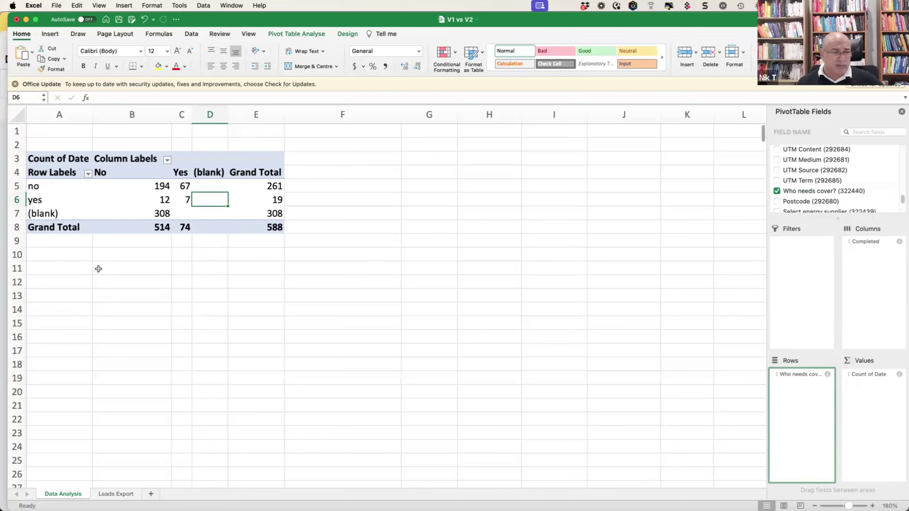
Examine the completed Yes and No counts for leads who answered no to Who needs cover?
{"action": "left_click", "coordinate": [300, 185]}
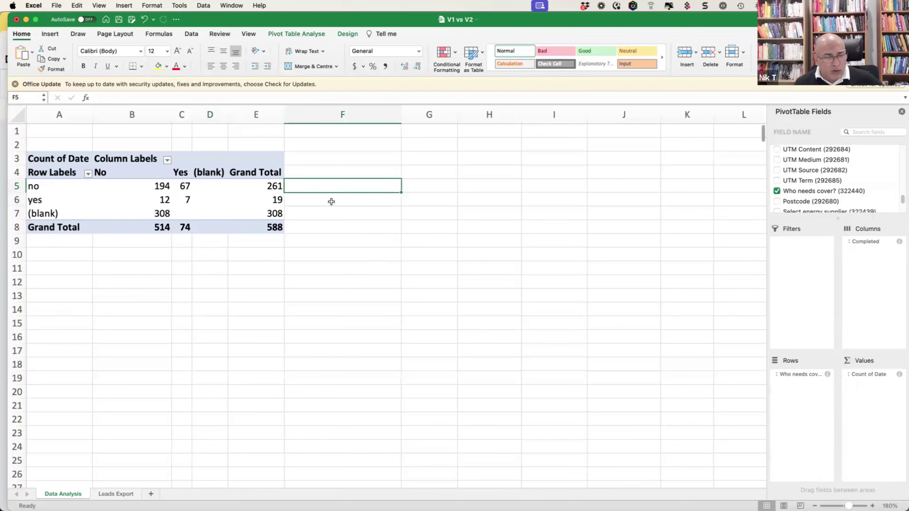
{"action": "key", "text": "Left"}
{"action": "key", "text": "Left"}
{"action": "key", "text": "Left"}
{"action": "key", "text": "Left"}
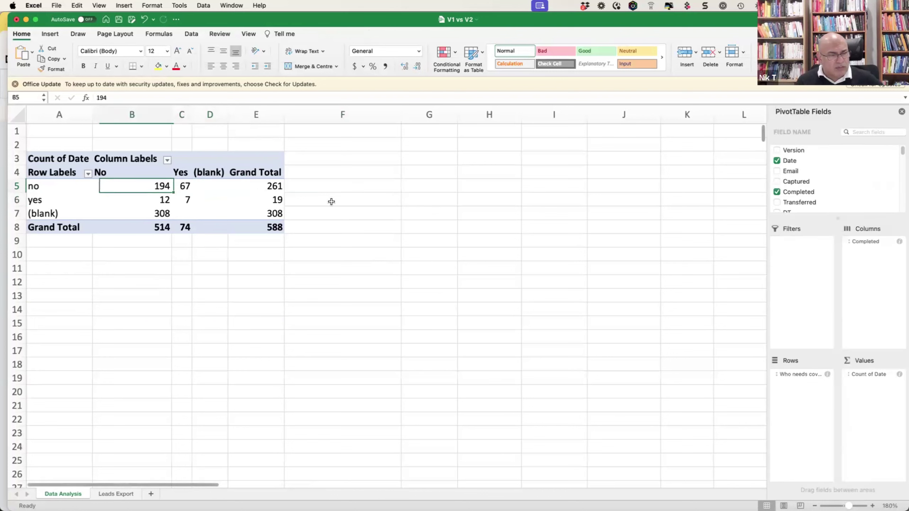
{"action": "key", "text": "Right"}
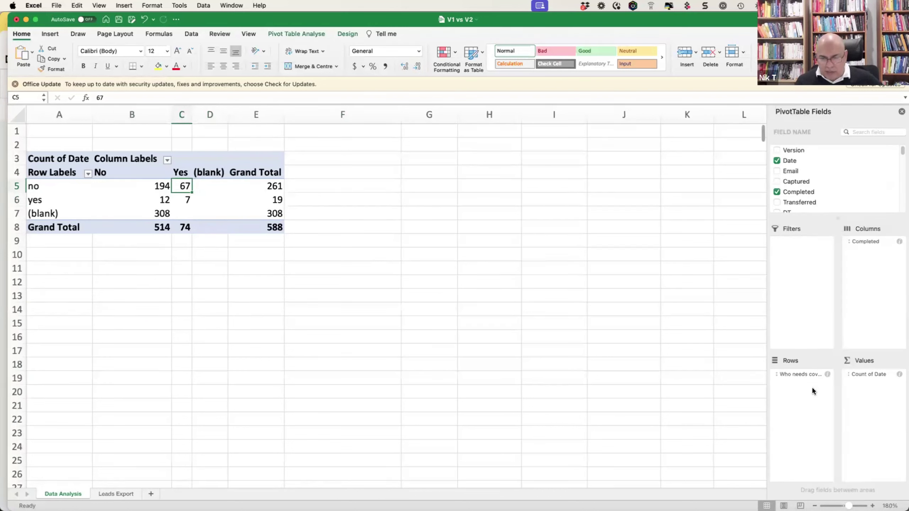
{"action": "left_click", "coordinate": [826, 374]}
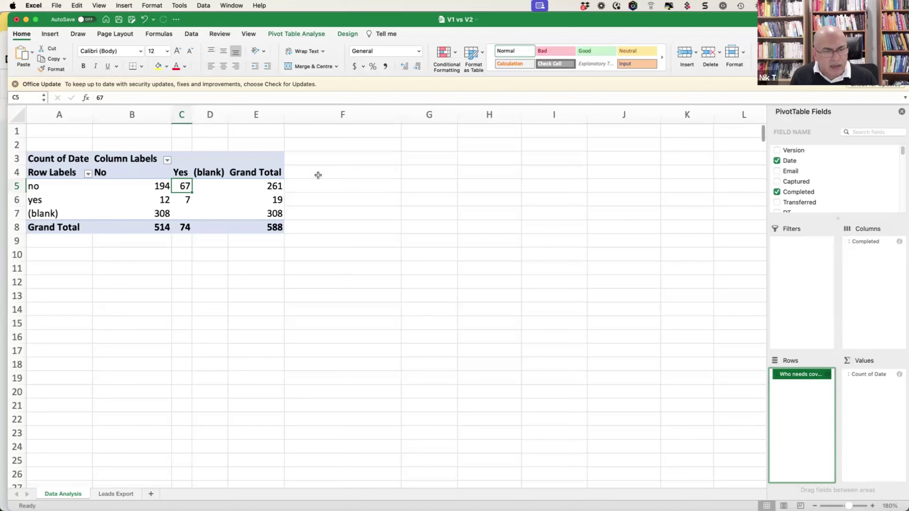
In F5, calculate the completion rate of the no row by dividing its completed Yes count by its grand total.
{"action": "left_click", "coordinate": [320, 191]}
{"action": "type", "text": "="}
{"action": "key", "text": "Left"}
{"action": "key", "text": "Left"}
{"action": "key", "text": "Left"}
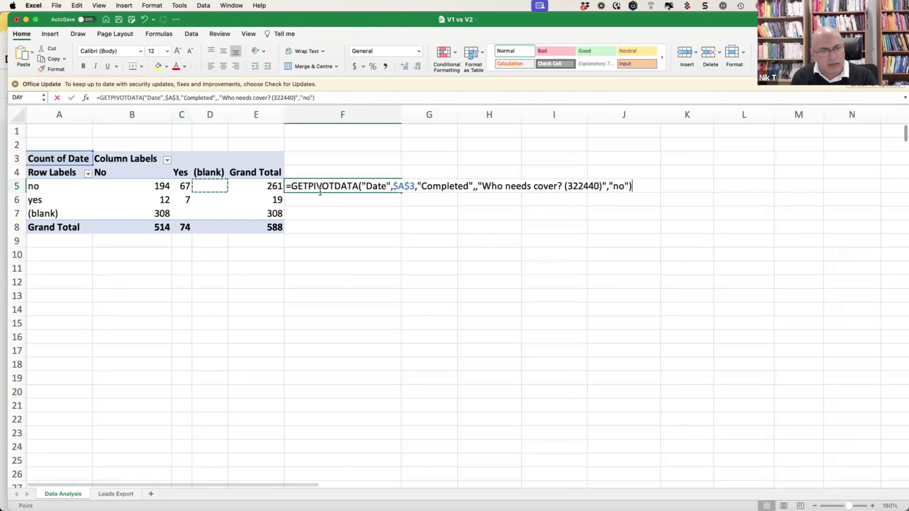
{"action": "type", "text": "/"}
{"action": "key", "text": "Left"}
{"action": "key", "text": "Return"}
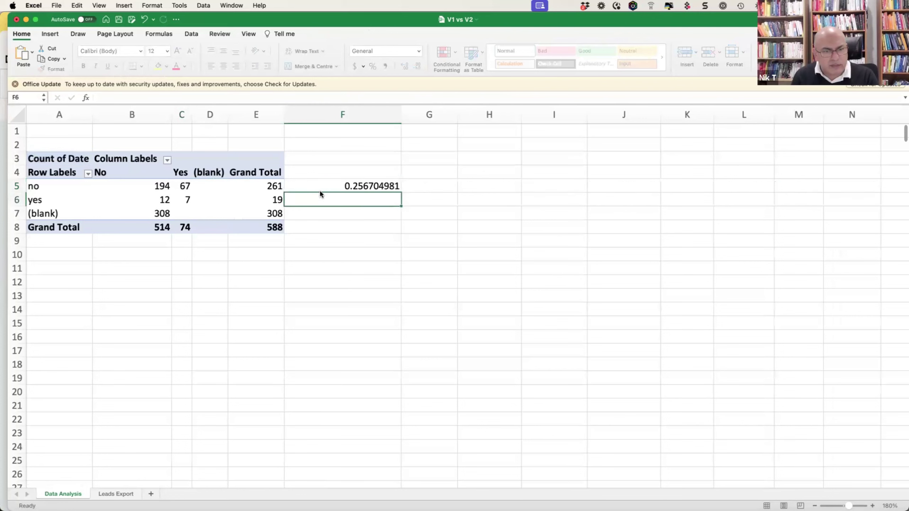
In F6, divide the yes row's completed Yes count by its grand total and compare the rate with the no row's.
{"action": "type", "text": "="}
{"action": "key", "text": "Left"}
{"action": "key", "text": "Left"}
{"action": "key", "text": "Left"}
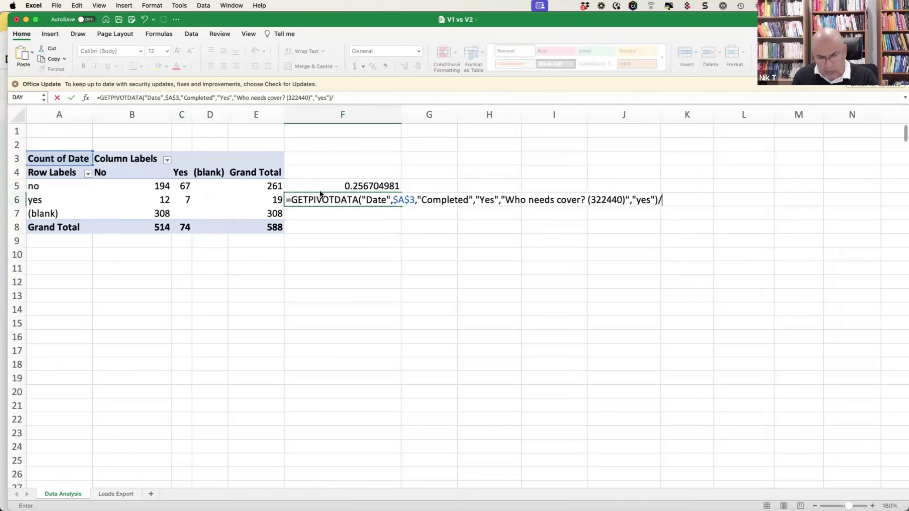
{"action": "type", "text": "/"}
{"action": "key", "text": "Left"}
{"action": "key", "text": "Return"}
{"action": "key", "text": "Up"}
{"action": "key", "text": "Up"}
{"action": "key", "text": "Up"}
{"action": "key", "text": "Down"}
{"action": "key", "text": "Down"}
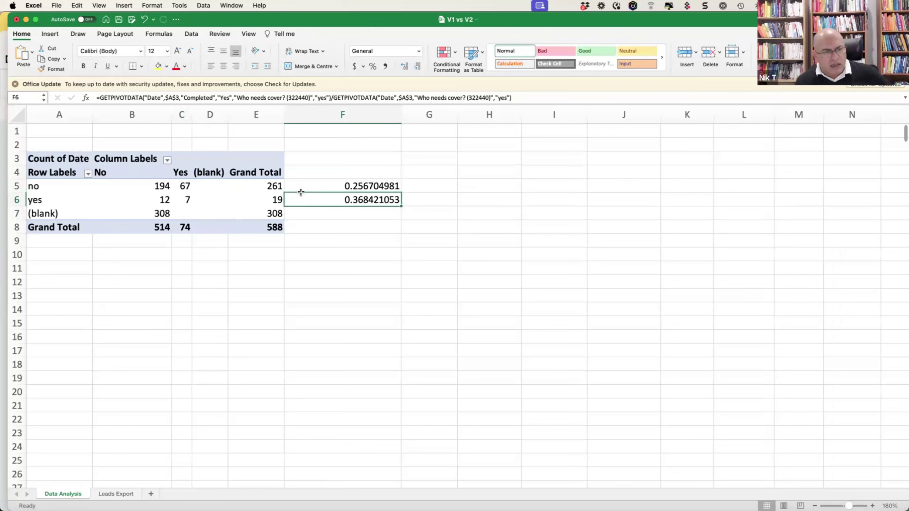
Replace Who needs cover? with the Age field in the pivot table's rows.
{"action": "left_click", "coordinate": [198, 212]}
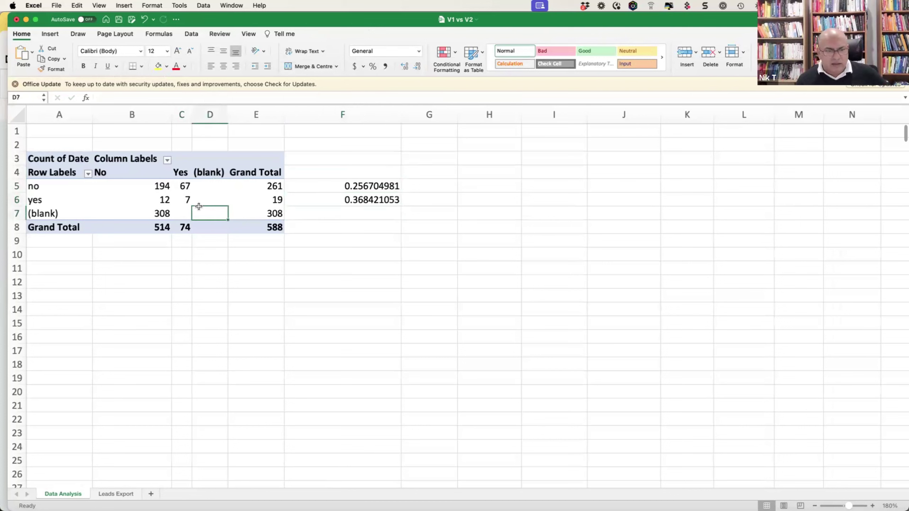
{"action": "left_click", "coordinate": [141, 184]}
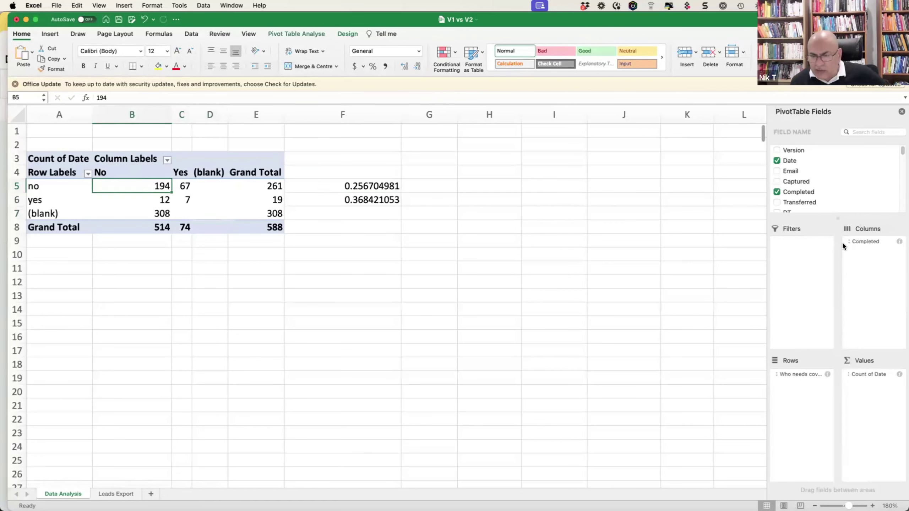
{"action": "scroll", "coordinate": [846, 190], "scroll_direction": "down", "scroll_amount": 15}
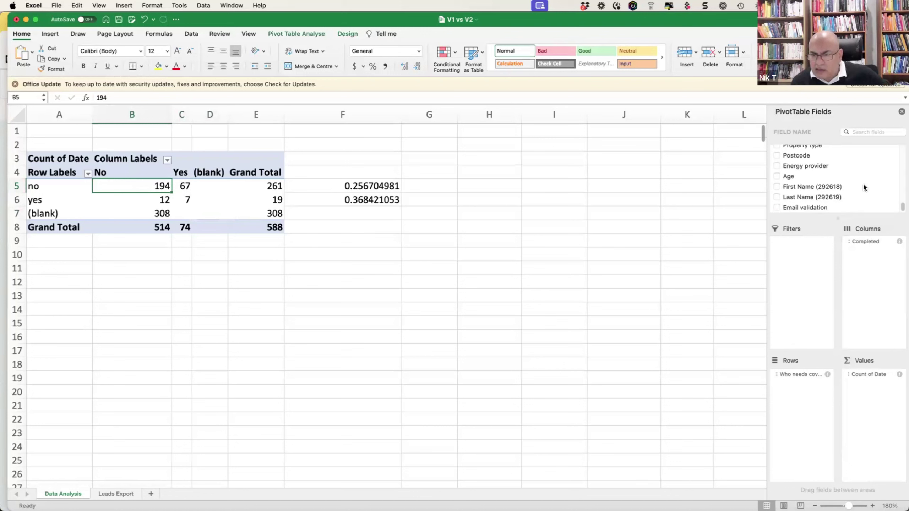
{"action": "scroll", "coordinate": [848, 185], "scroll_direction": "up", "scroll_amount": 1}
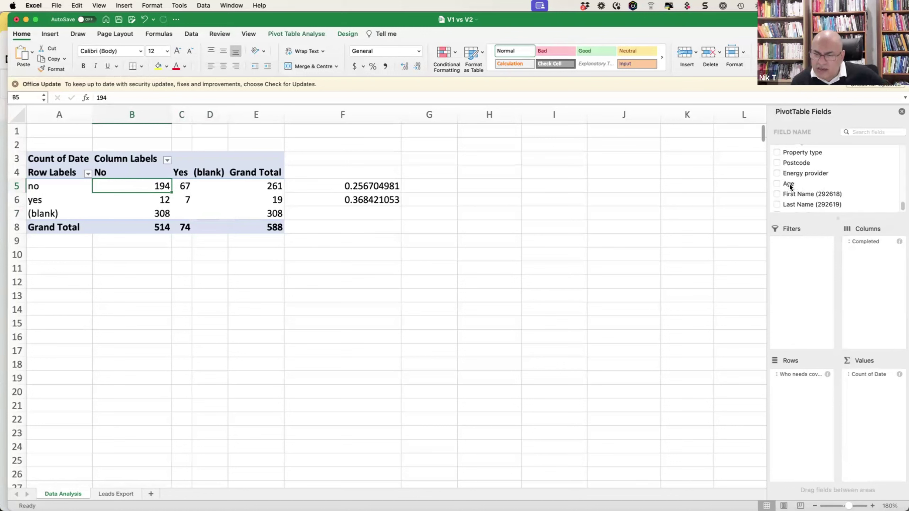
{"action": "left_click_drag", "start_coordinate": [790, 186], "coordinate": [810, 389]}
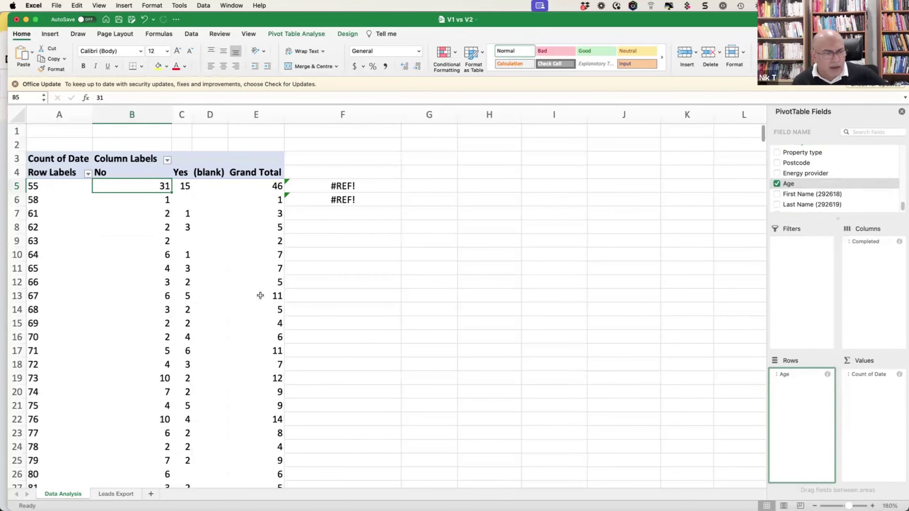
Examine the completed Yes and No counts for every age in the pivot table, down to the grand total.
{"action": "scroll", "coordinate": [193, 273], "scroll_direction": "down", "scroll_amount": 3}
{"action": "scroll", "coordinate": [194, 273], "scroll_direction": "down", "scroll_amount": 5}
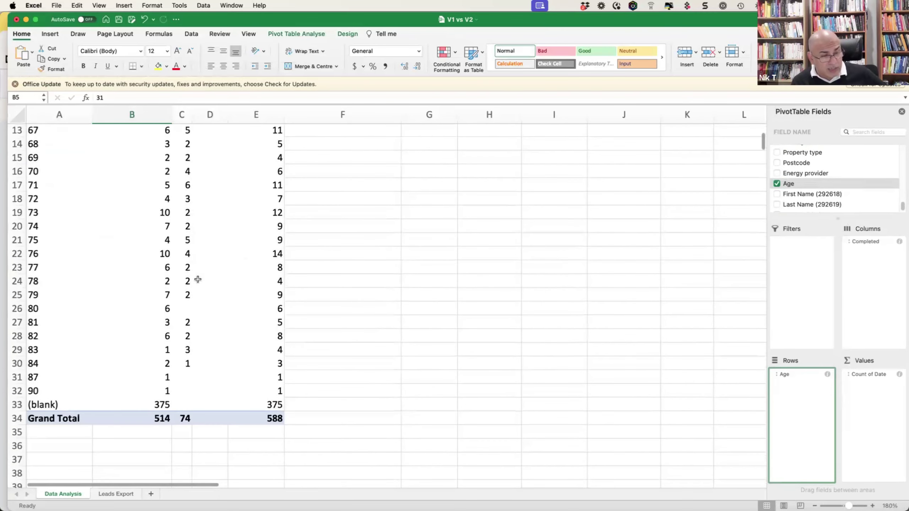
{"action": "scroll", "coordinate": [197, 279], "scroll_direction": "up", "scroll_amount": 2}
{"action": "scroll", "coordinate": [199, 279], "scroll_direction": "up", "scroll_amount": 3}
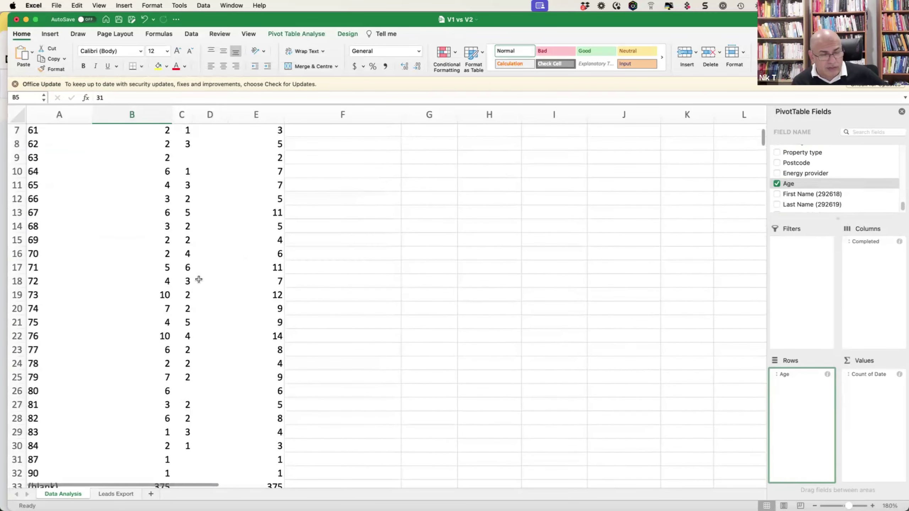
{"action": "scroll", "coordinate": [198, 279], "scroll_direction": "up", "scroll_amount": 4}
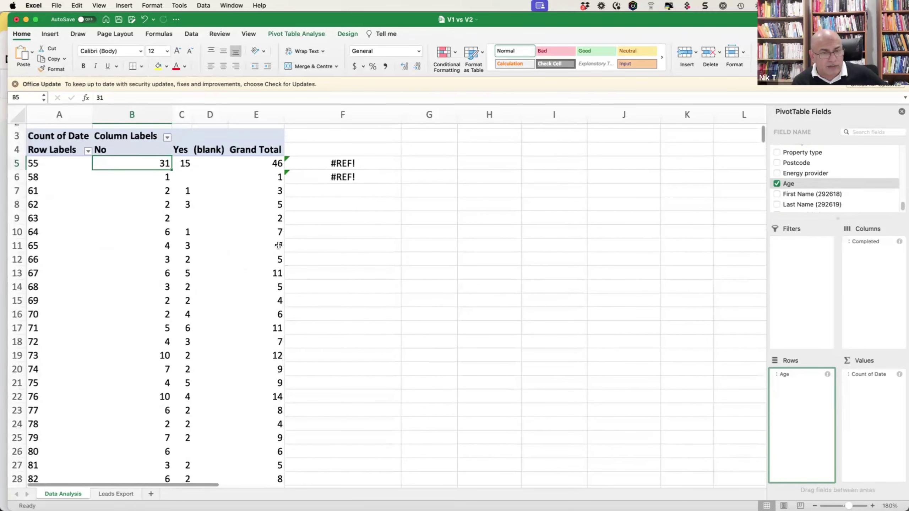
Clear the leftover completion-rate formulas from F5 and F6 beside the age pivot table.
{"action": "left_click", "coordinate": [346, 163]}
{"action": "key", "text": "BackSpace"}
{"action": "key", "text": "Down"}
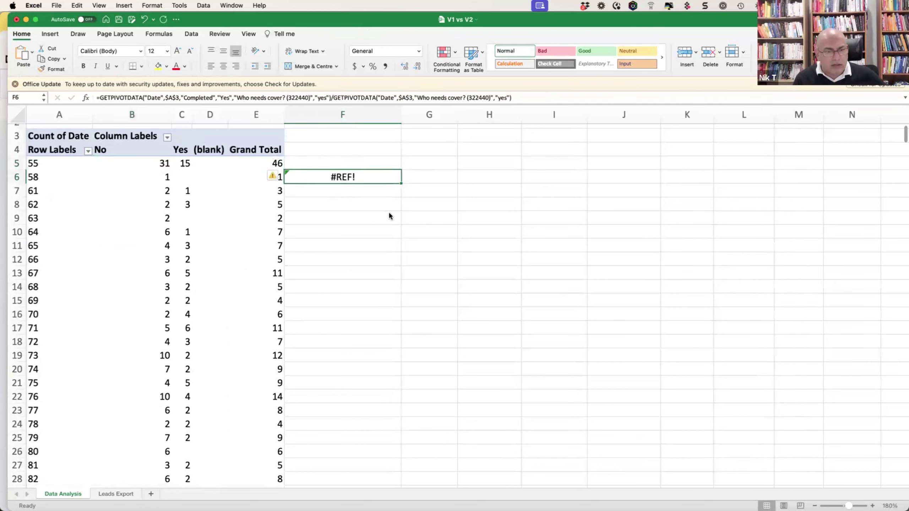
{"action": "key", "text": "BackSpace"}
{"action": "key", "text": "Up"}
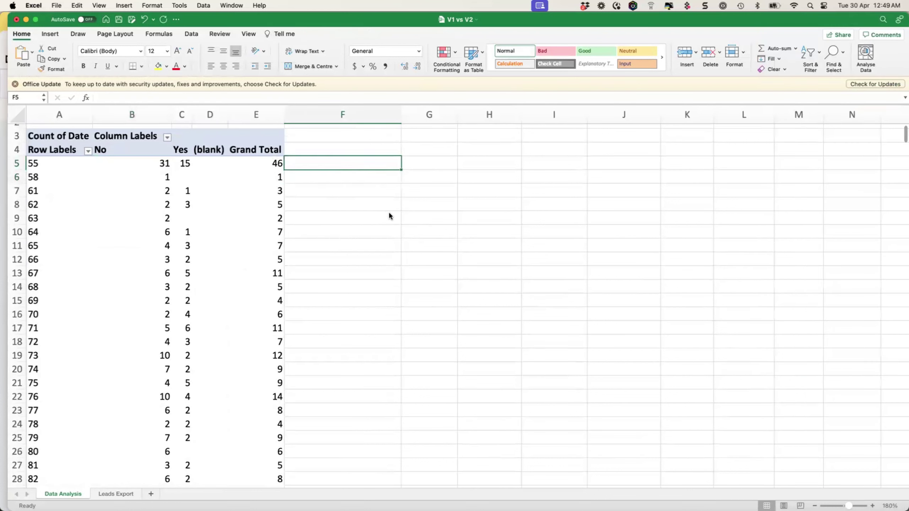
Compare the completed counts of the age 55 row with those of the older ages.
{"action": "scroll", "coordinate": [133, 229], "scroll_direction": "down", "scroll_amount": 3}
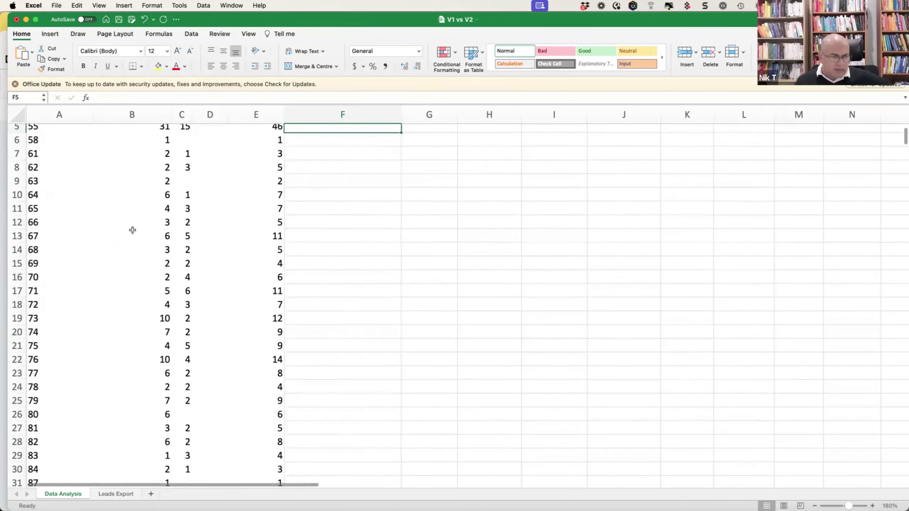
{"action": "scroll", "coordinate": [133, 230], "scroll_direction": "down", "scroll_amount": 3}
{"action": "scroll", "coordinate": [136, 250], "scroll_direction": "up", "scroll_amount": 5}
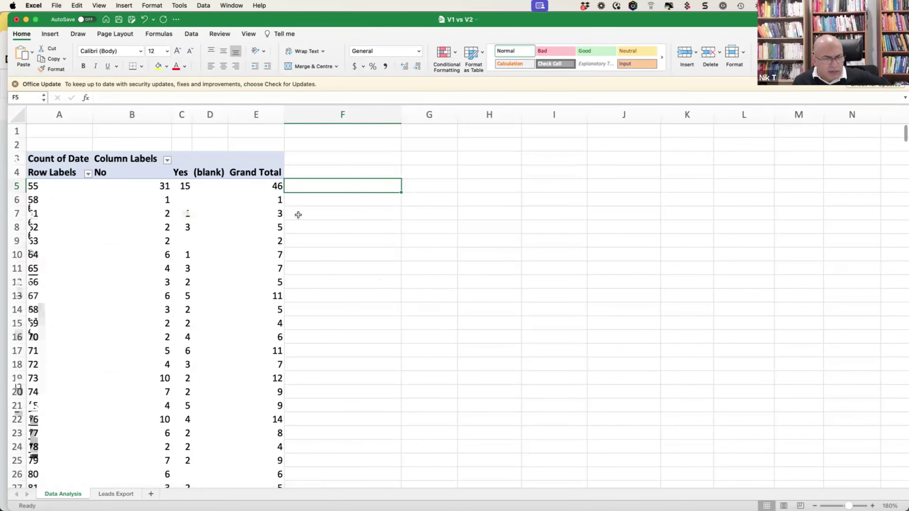
Calculate the age 55 completion rate in F5 by dividing its completed Yes count by its grand total.
{"action": "scroll", "coordinate": [362, 308], "scroll_direction": "down", "scroll_amount": 4}
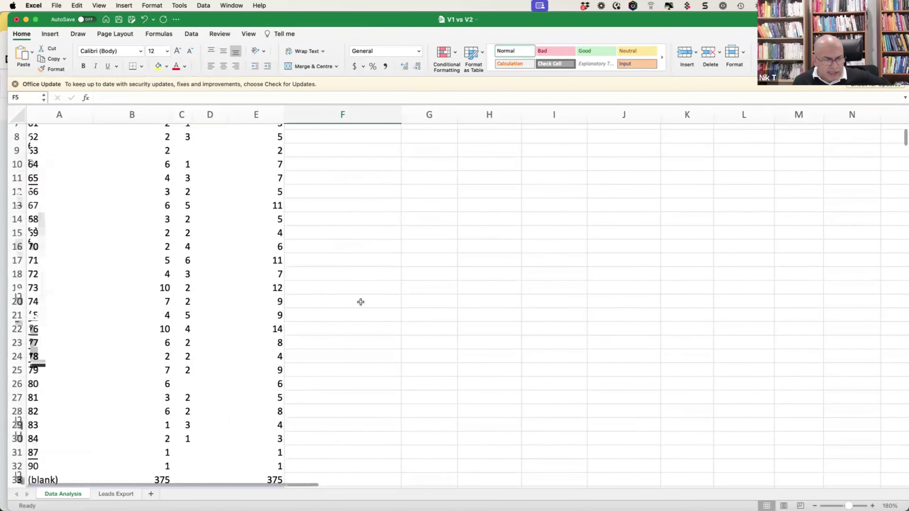
{"action": "scroll", "coordinate": [360, 302], "scroll_direction": "down", "scroll_amount": 1}
{"action": "scroll", "coordinate": [360, 300], "scroll_direction": "up", "scroll_amount": 2}
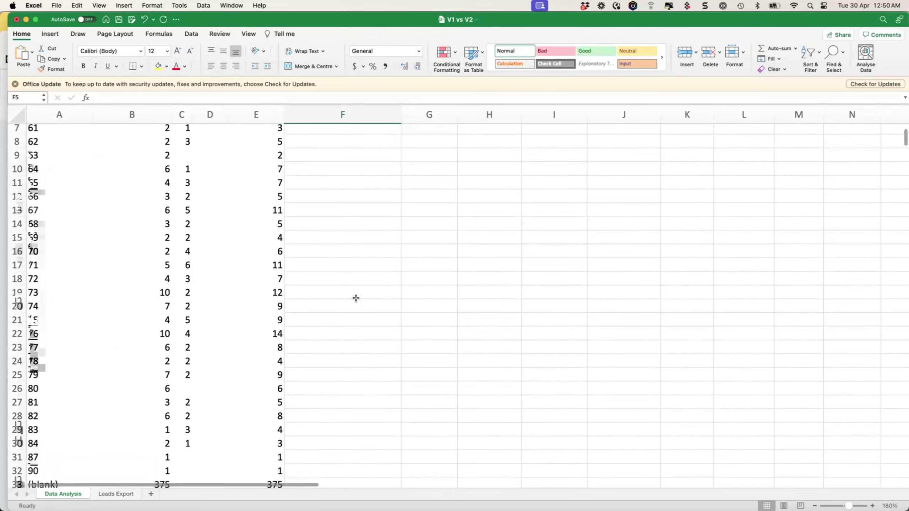
{"action": "scroll", "coordinate": [356, 299], "scroll_direction": "up", "scroll_amount": 3}
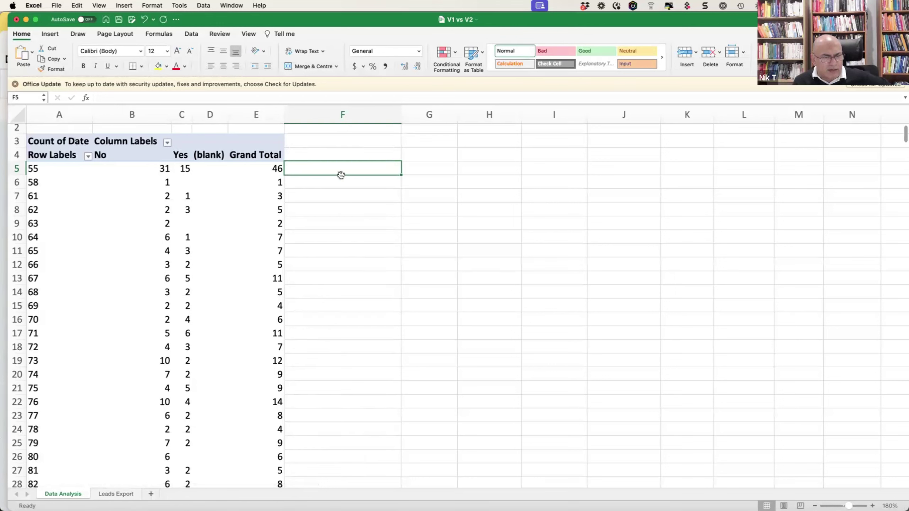
{"action": "type", "text": "="}
{"action": "key", "text": "Left"}
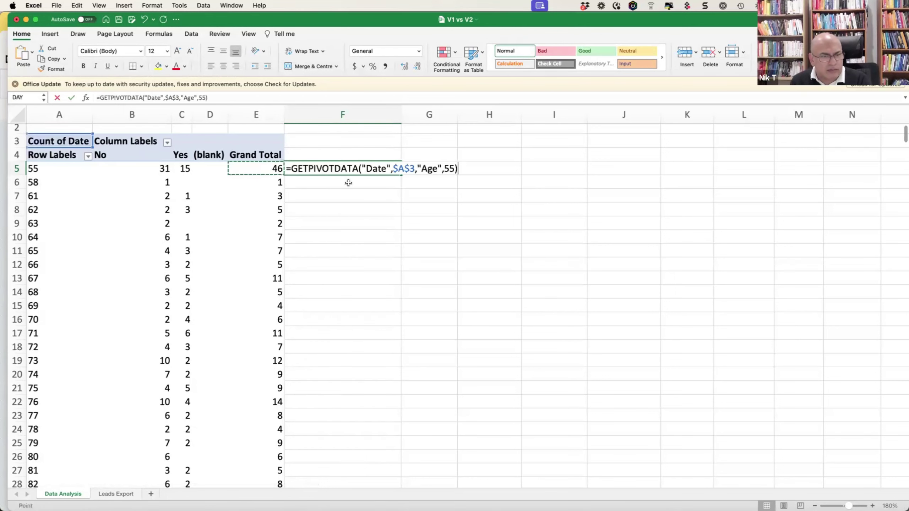
{"action": "key", "text": "Left"}
{"action": "key", "text": "Left"}
{"action": "type", "text": "/"}
{"action": "key", "text": "Left"}
{"action": "key", "text": "Return"}
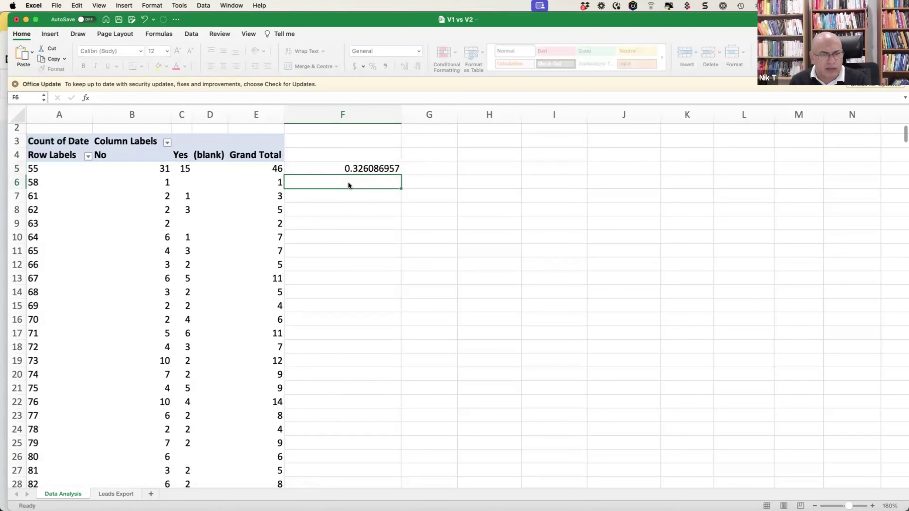
{"action": "key", "text": "Up"}
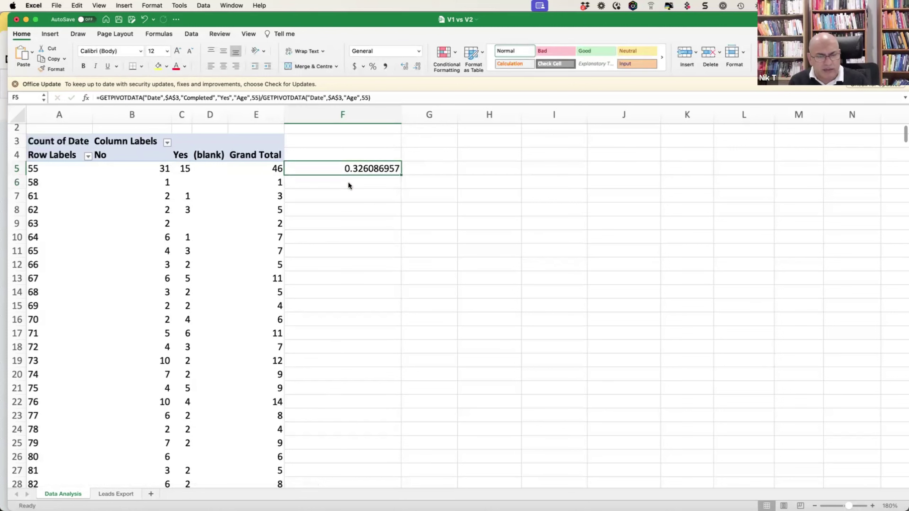
Examine the Yes and No counts of the ages above 55 against the age 55 completion rate, down to the grand total.
{"action": "key", "text": "Down"}
{"action": "key", "text": "Down"}
{"action": "key", "text": "Up"}
{"action": "key", "text": "Down"}
{"action": "key", "text": "Down"}
{"action": "key", "text": "Down"}
{"action": "key", "text": "Down"}
{"action": "key", "text": "Down"}
{"action": "key", "text": "Down"}
{"action": "key", "text": "Down"}
{"action": "key", "text": "Down"}
{"action": "key", "text": "Down"}
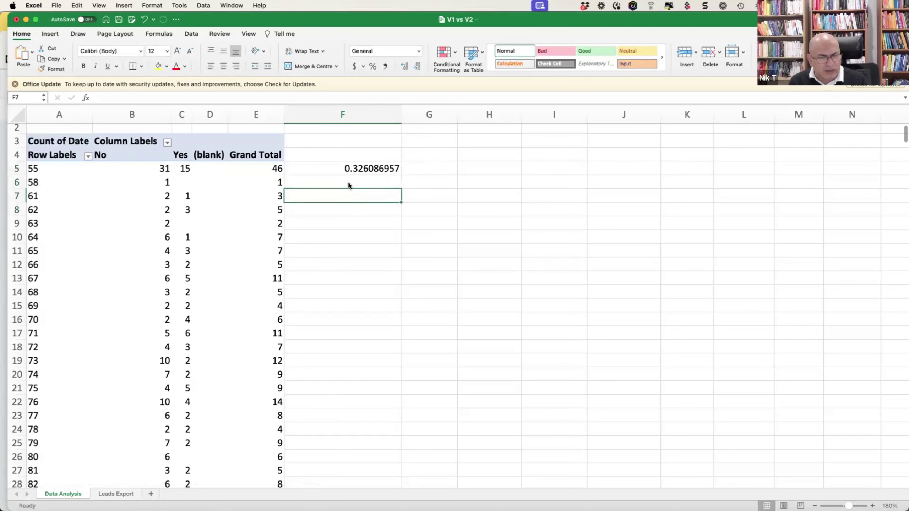
{"action": "scroll", "coordinate": [266, 257], "scroll_direction": "down", "scroll_amount": 5}
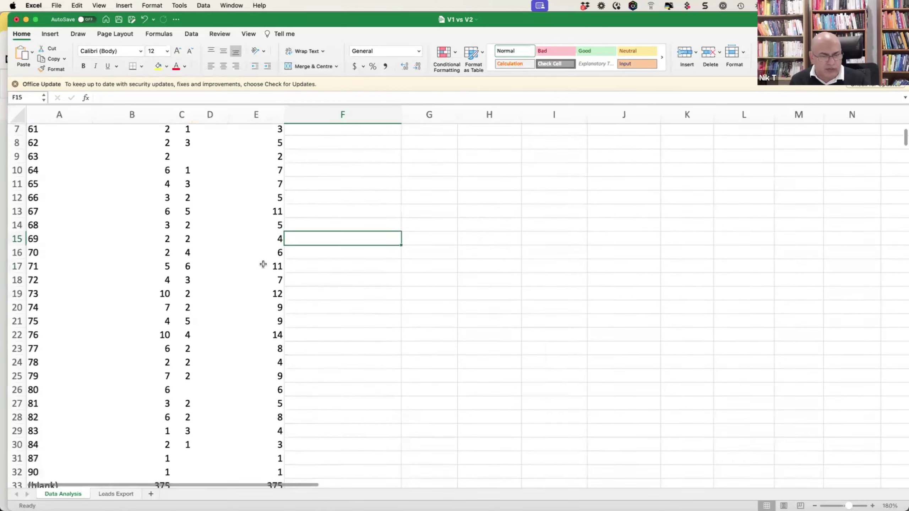
{"action": "scroll", "coordinate": [266, 295], "scroll_direction": "up", "scroll_amount": 1}
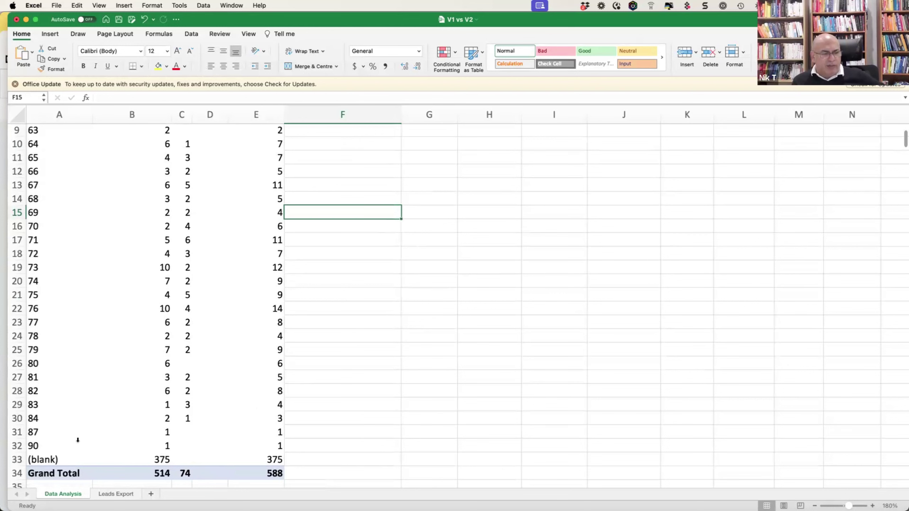
{"action": "scroll", "coordinate": [97, 425], "scroll_direction": "up", "scroll_amount": 5}
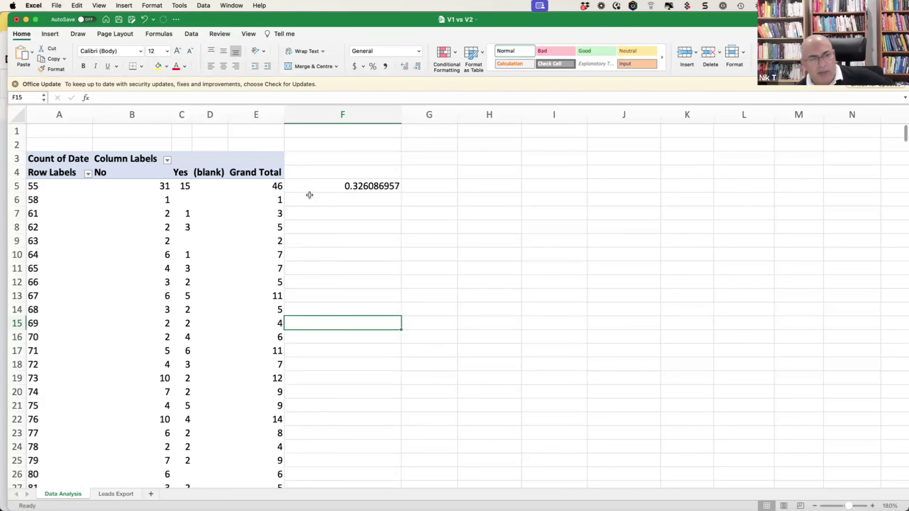
{"action": "scroll", "coordinate": [261, 303], "scroll_direction": "down", "scroll_amount": 5}
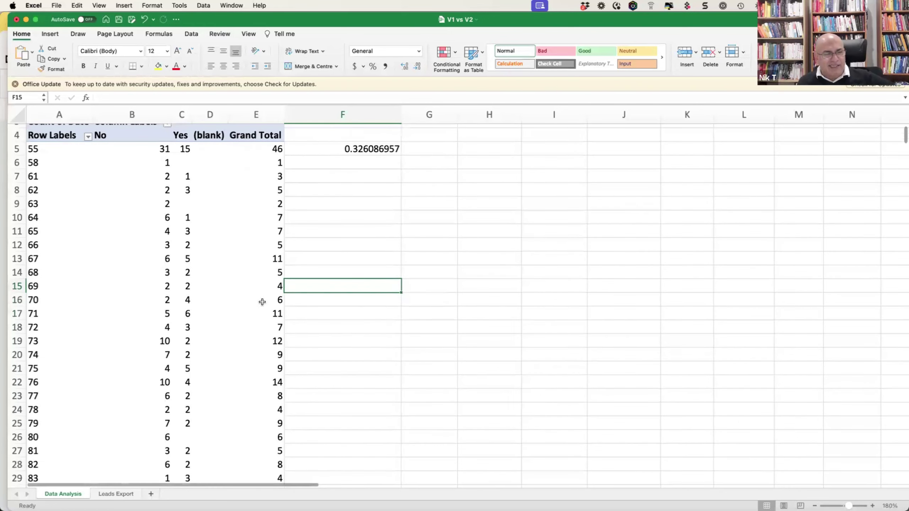
{"action": "scroll", "coordinate": [261, 302], "scroll_direction": "up", "scroll_amount": 1}
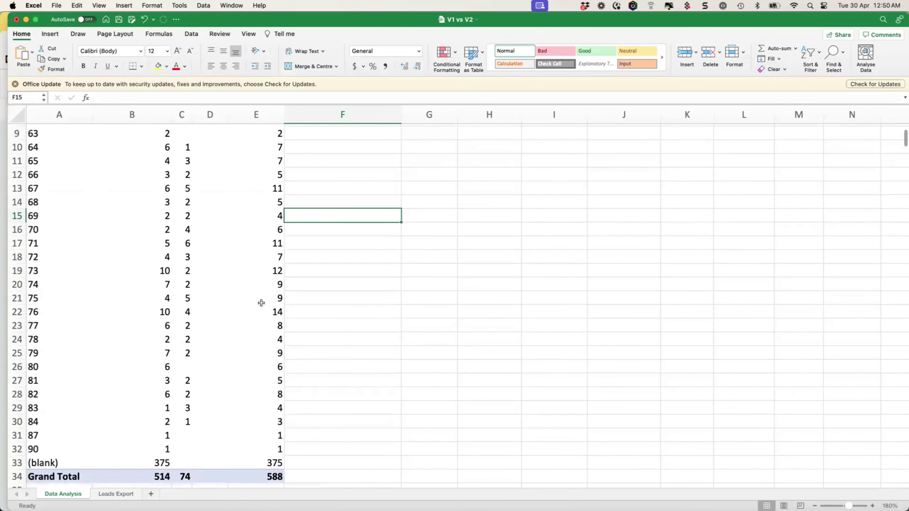
{"action": "scroll", "coordinate": [261, 303], "scroll_direction": "up", "scroll_amount": 4}
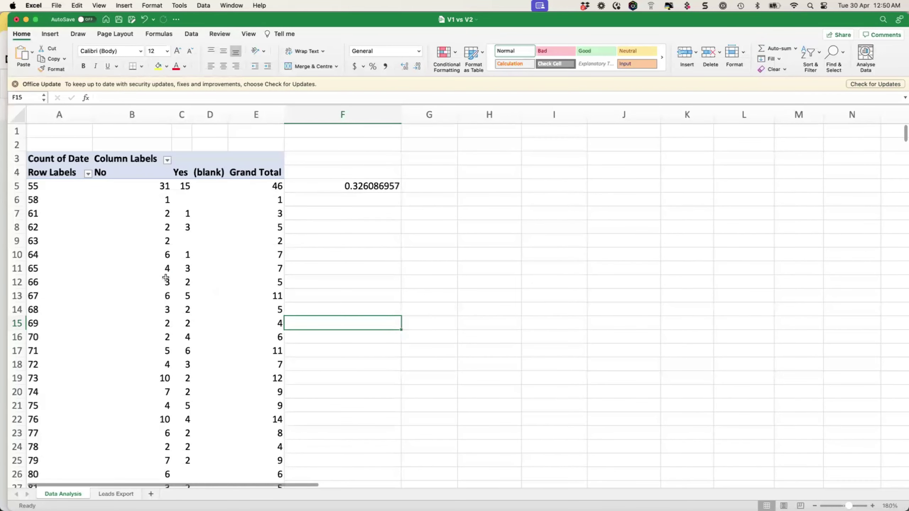
Add the Moving (322437) field to the pivot table's rows and place it above Age.
{"action": "left_click", "coordinate": [166, 280]}
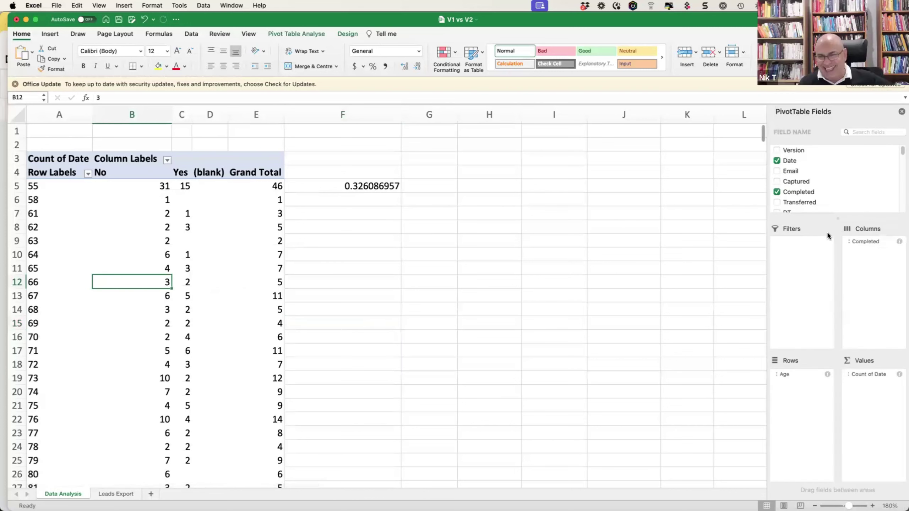
{"action": "left_click", "coordinate": [877, 132]}
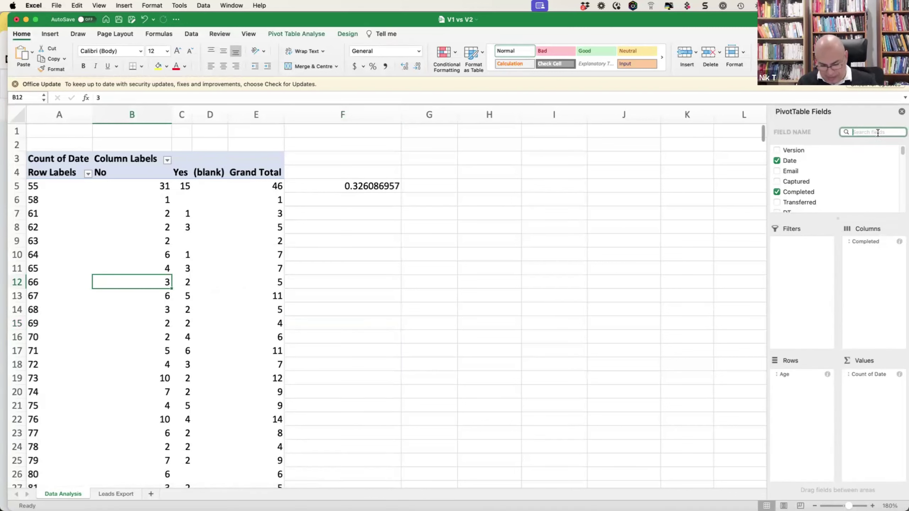
{"action": "type", "text": "moving"}
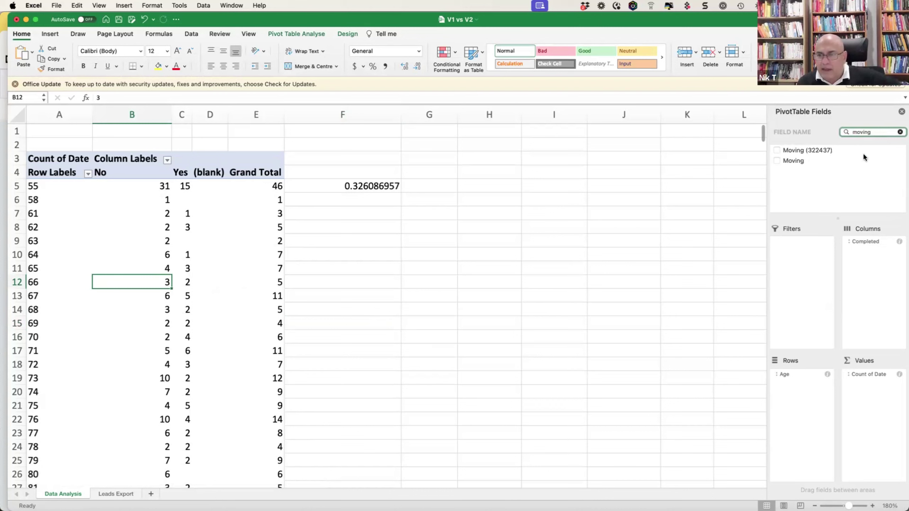
{"action": "left_click_drag", "start_coordinate": [797, 160], "coordinate": [811, 392]}
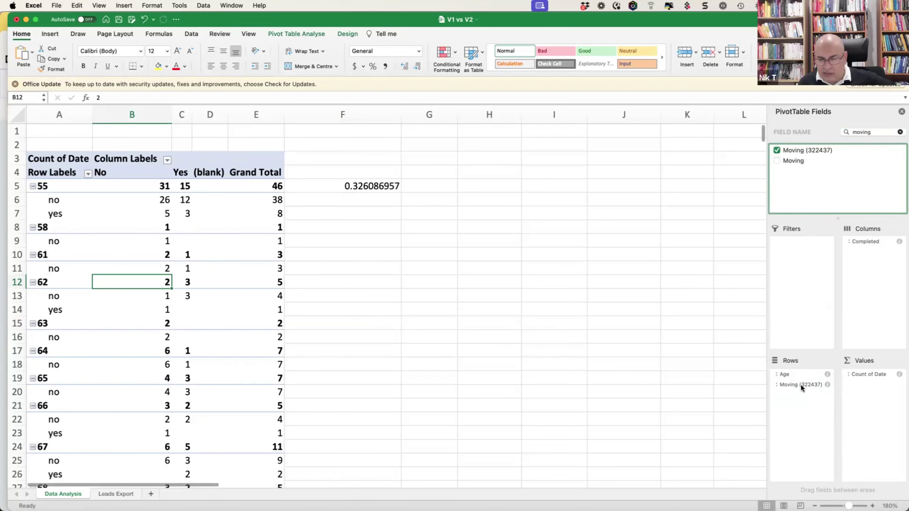
{"action": "mouse_move", "coordinate": [790, 387]}
{"action": "left_mouse_down"}
{"action": "mouse_move", "coordinate": [790, 374]}
{"action": "mouse_move", "coordinate": [796, 382]}
{"action": "mouse_move", "coordinate": [807, 373]}
{"action": "mouse_move", "coordinate": [789, 375]}
{"action": "mouse_move", "coordinate": [792, 399]}
{"action": "left_mouse_up"}
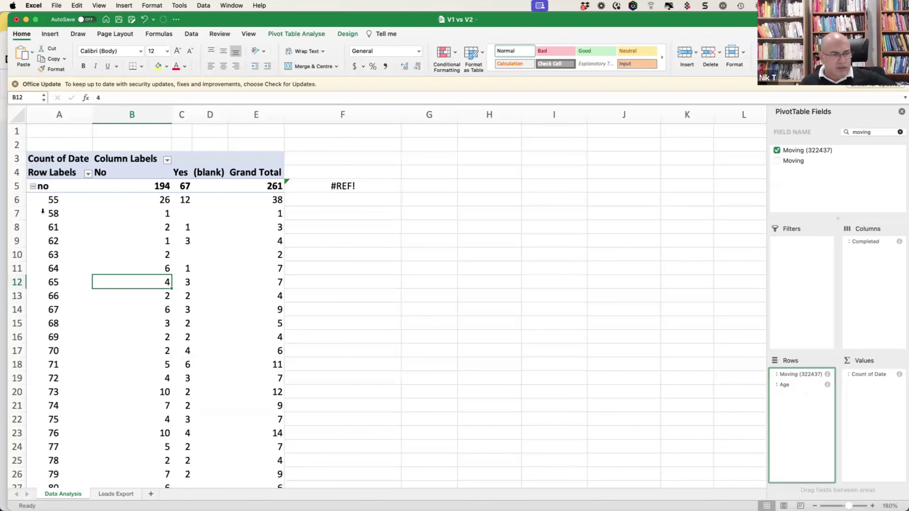
Clear the broken completion-rate formula from F5 beside the pivot table.
{"action": "scroll", "coordinate": [111, 242], "scroll_direction": "down", "scroll_amount": 2}
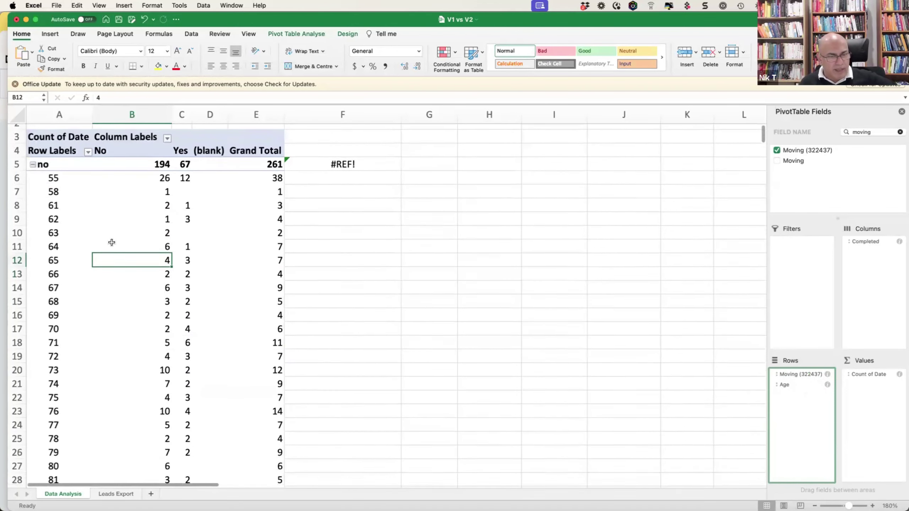
{"action": "left_click", "coordinate": [339, 150]}
{"action": "key", "text": "Delete"}
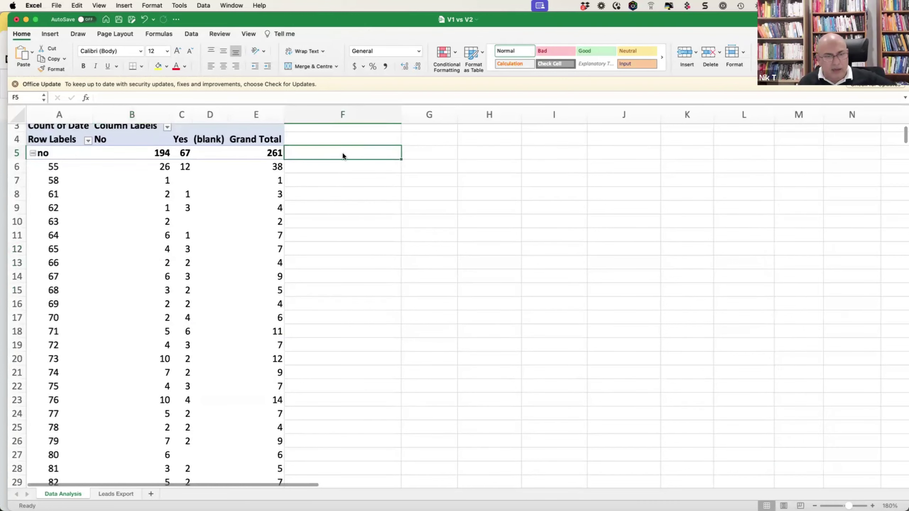
Examine the completed counts by age within the no, yes and blank moving groups of the pivot table.
{"action": "scroll", "coordinate": [140, 216], "scroll_direction": "down", "scroll_amount": 10}
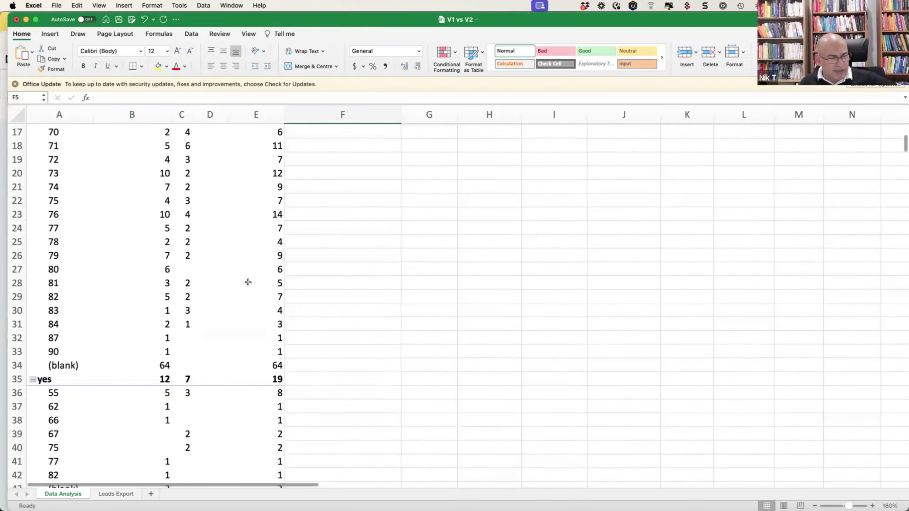
{"action": "scroll", "coordinate": [248, 282], "scroll_direction": "down", "scroll_amount": 1}
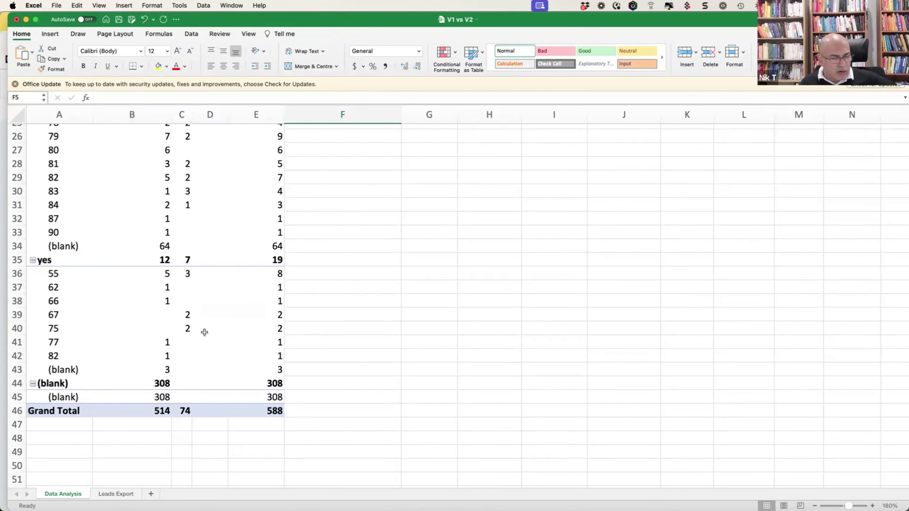
{"action": "scroll", "coordinate": [204, 333], "scroll_direction": "up", "scroll_amount": 5}
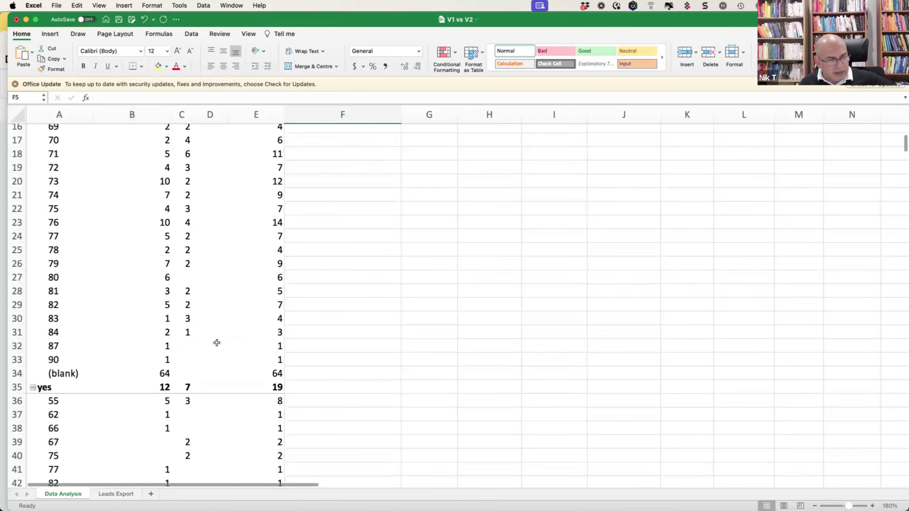
{"action": "scroll", "coordinate": [215, 342], "scroll_direction": "down", "scroll_amount": 2}
{"action": "scroll", "coordinate": [216, 344], "scroll_direction": "up", "scroll_amount": 6}
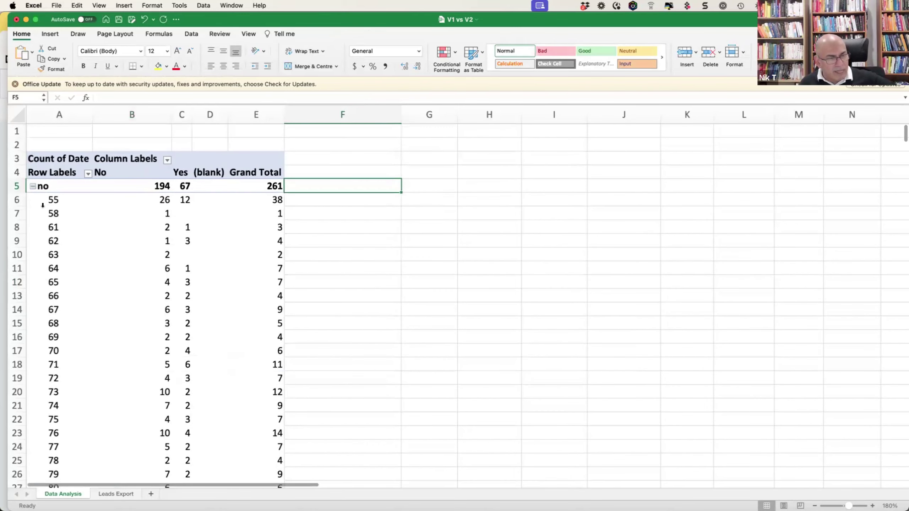
{"action": "scroll", "coordinate": [166, 232], "scroll_direction": "down", "scroll_amount": 3}
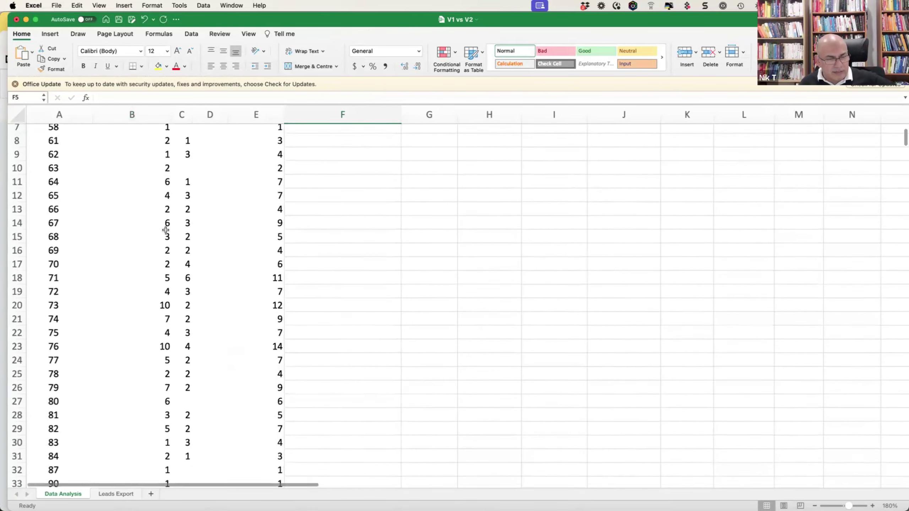
{"action": "scroll", "coordinate": [165, 230], "scroll_direction": "down", "scroll_amount": 4}
{"action": "scroll", "coordinate": [166, 229], "scroll_direction": "up", "scroll_amount": 8}
{"action": "left_click", "coordinate": [153, 291]}
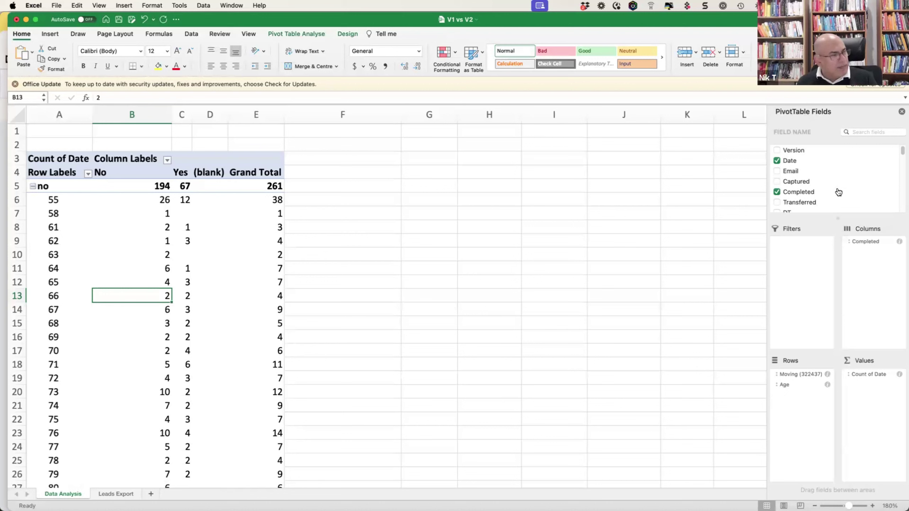
Switch to the LeadsHook decision tree in Chrome and stack the nodes from FORM to Thank you in a column beside the Operational Section.
{"action": "key", "text": "super+Tab"}
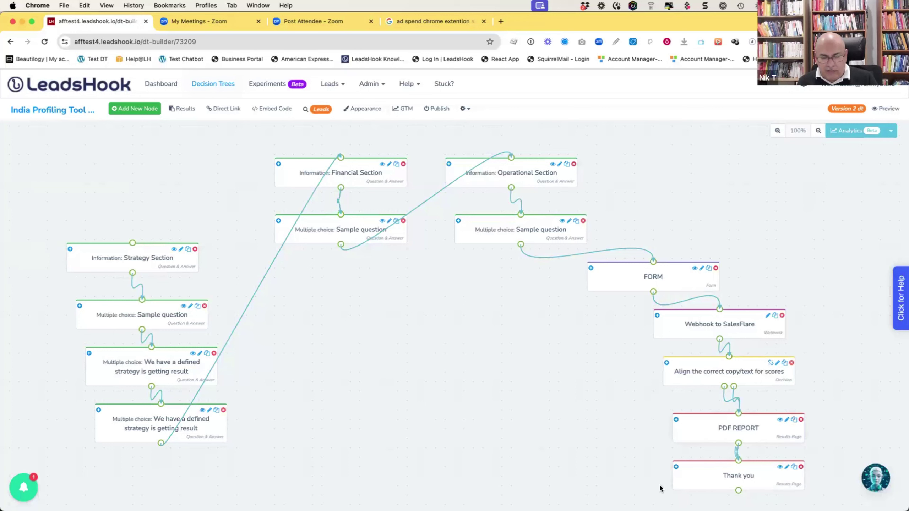
{"action": "left_click", "coordinate": [674, 471]}
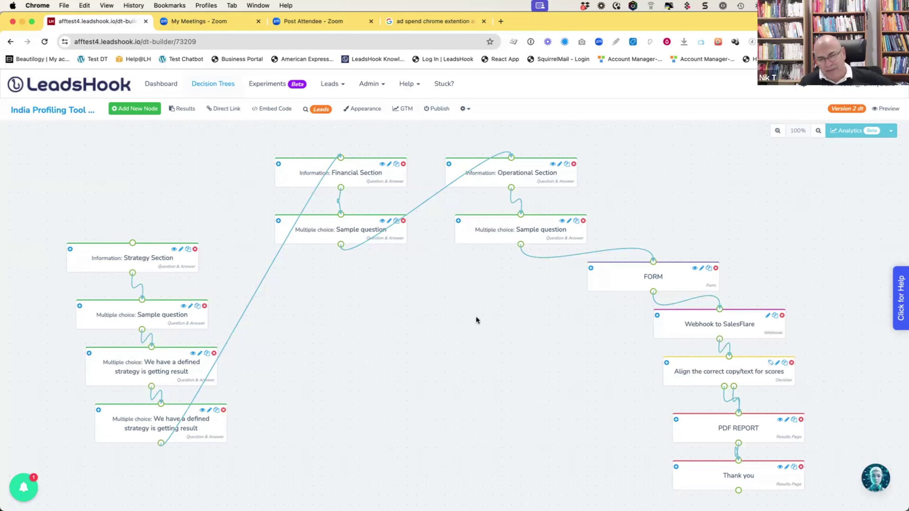
{"action": "left_click_drag", "start_coordinate": [622, 270], "coordinate": [650, 175]}
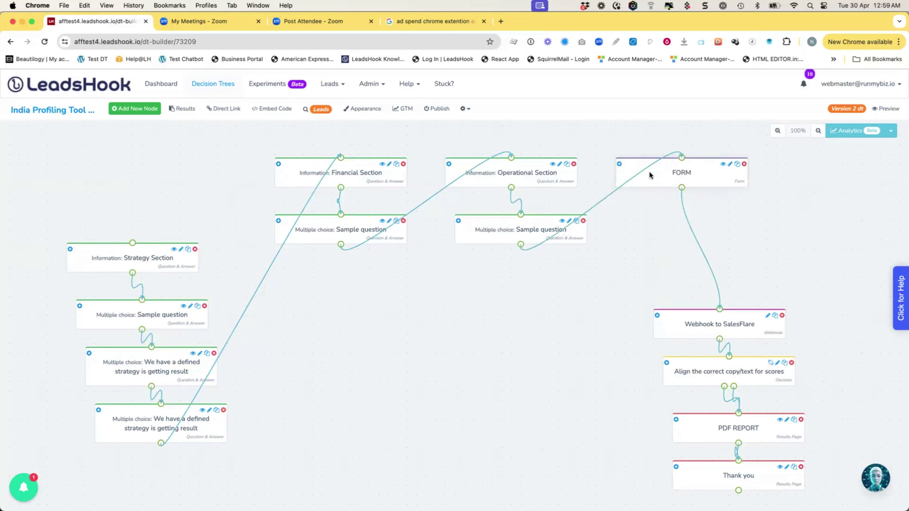
{"action": "left_click_drag", "start_coordinate": [673, 322], "coordinate": [635, 234]}
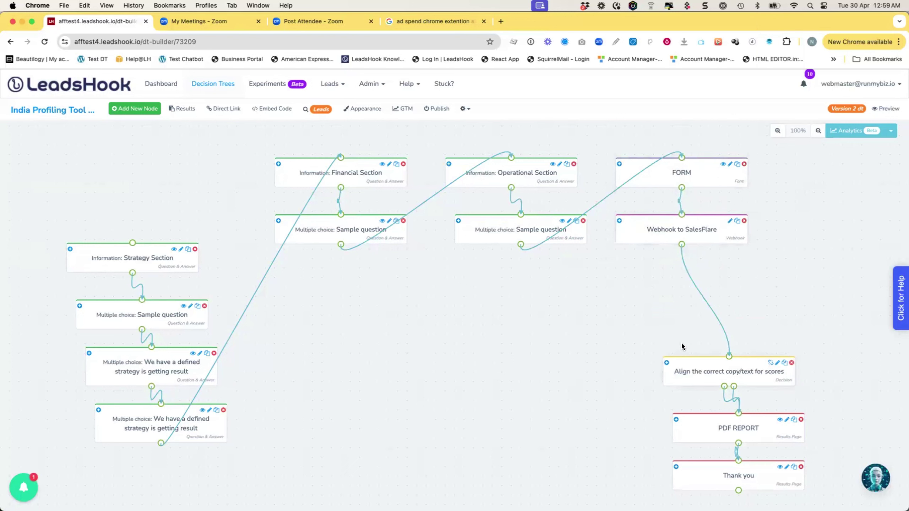
{"action": "left_click_drag", "start_coordinate": [695, 376], "coordinate": [648, 281]}
{"action": "left_click_drag", "start_coordinate": [702, 425], "coordinate": [664, 328]}
{"action": "left_click_drag", "start_coordinate": [704, 478], "coordinate": [665, 393]}
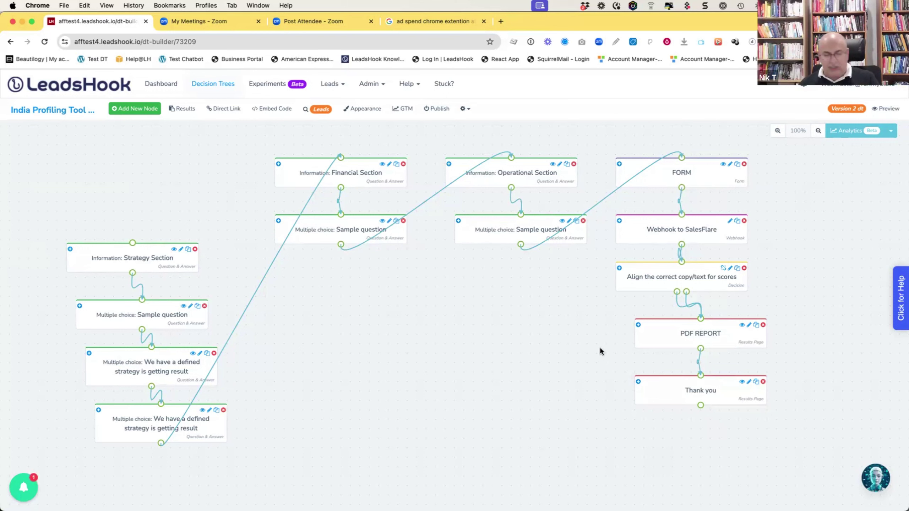
Switch back to Excel, show the PivotTable insertion command for the Leads Export data, and return to the Data Analysis sheet.
{"action": "key", "text": "super+Tab"}
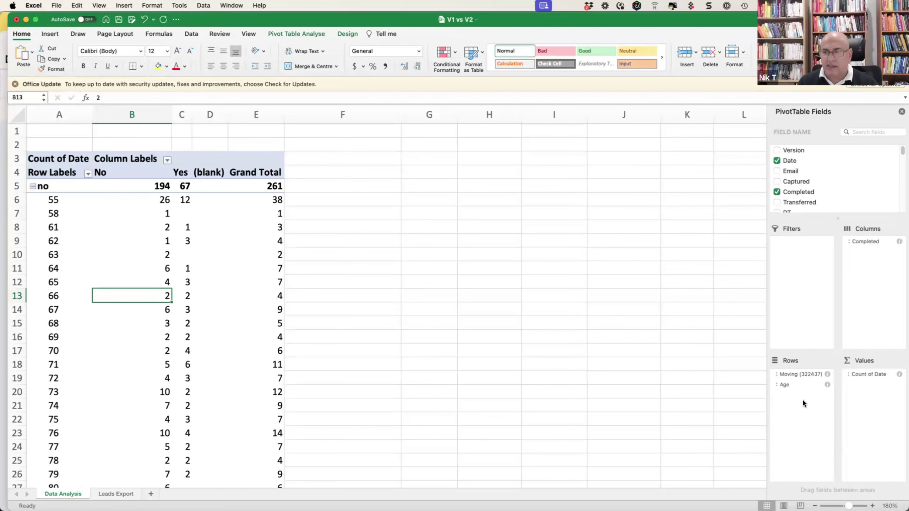
{"action": "left_click", "coordinate": [113, 494]}
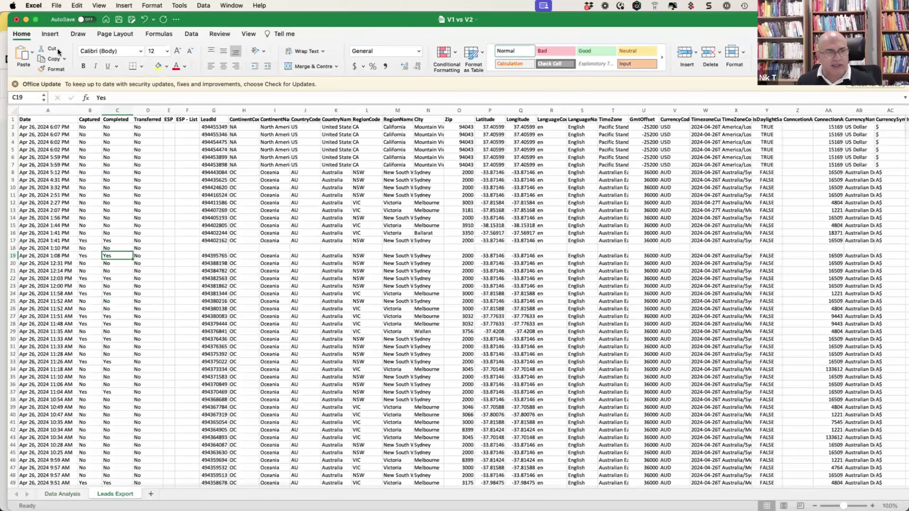
{"action": "left_click", "coordinate": [50, 35]}
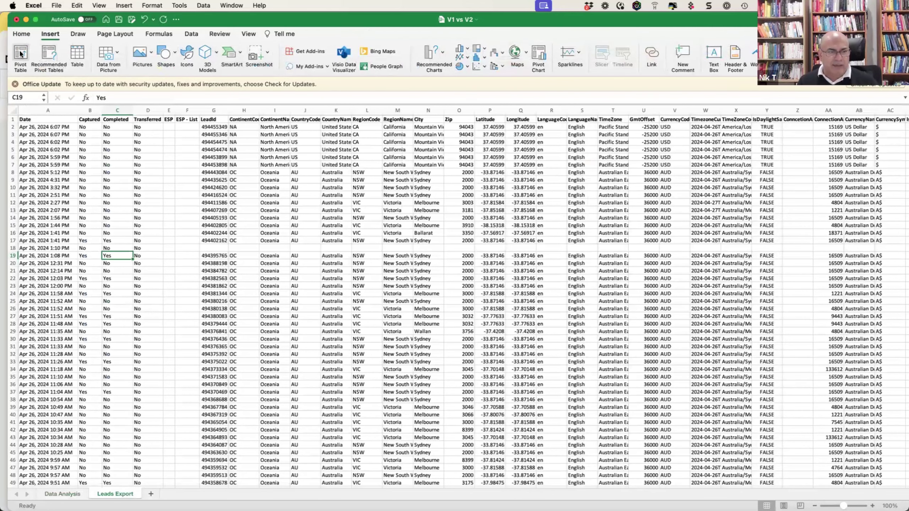
{"action": "left_click", "coordinate": [64, 494]}
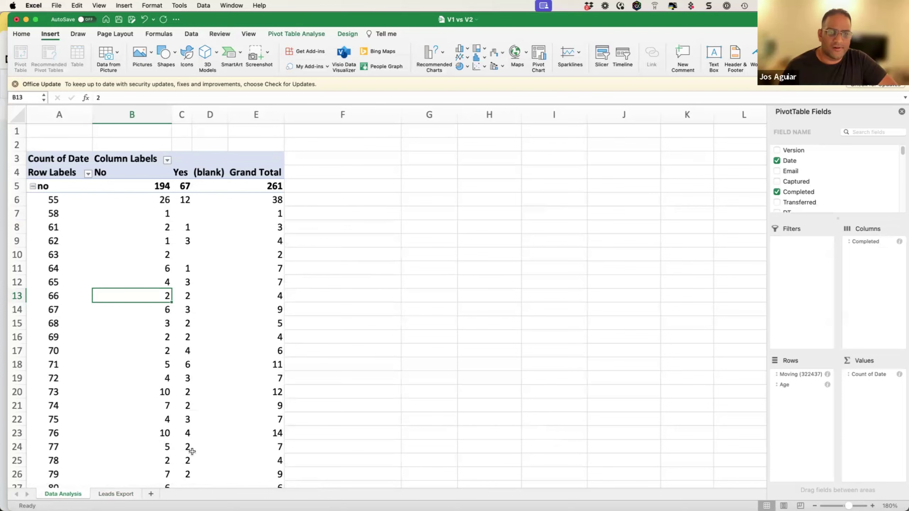
Select the header row on the Leads Export sheet and return to the Data Analysis sheet.
{"action": "key", "text": "ctrl+Page_Down"}
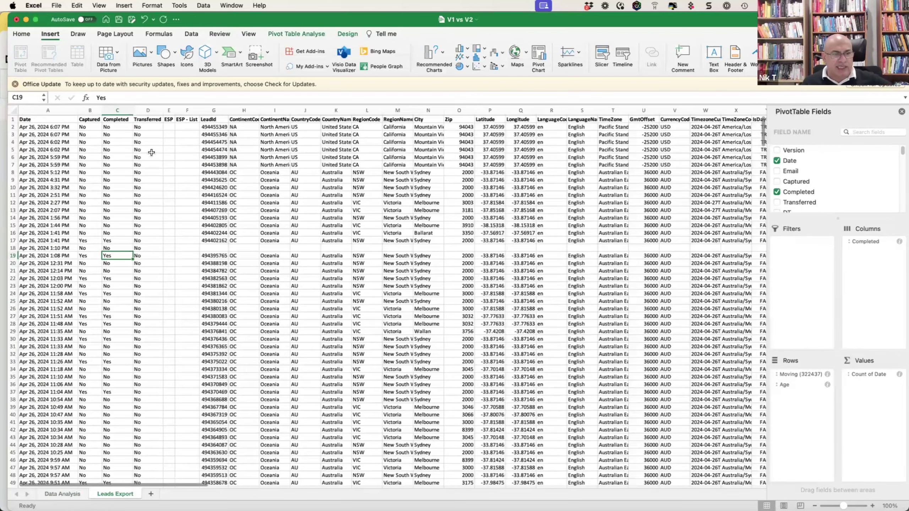
{"action": "left_click", "coordinate": [10, 120]}
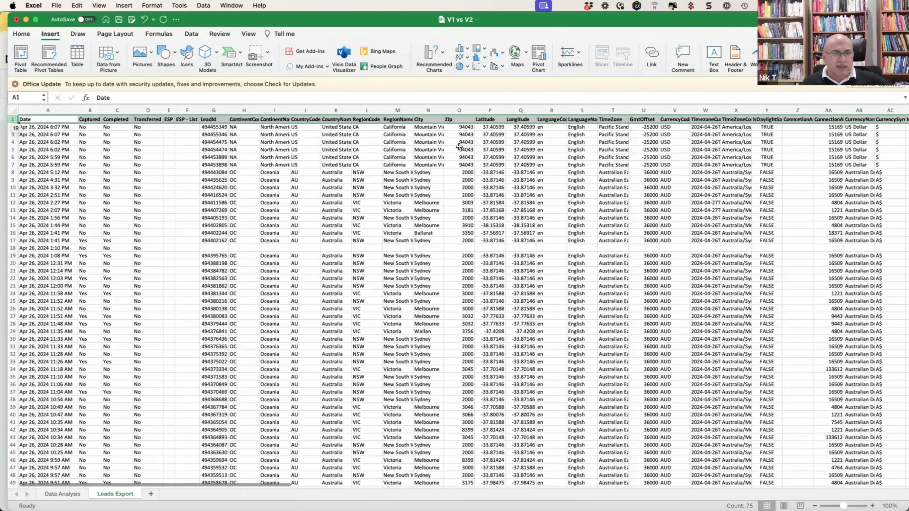
{"action": "left_click", "coordinate": [58, 494]}
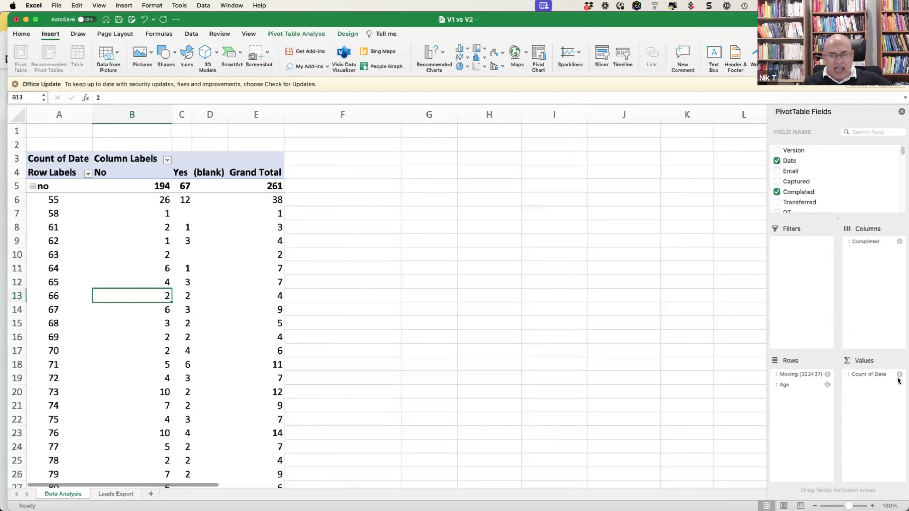
Show the summary functions for the Count of Date value, cancel its settings, and look through the available PivotTable fields.
{"action": "left_click", "coordinate": [899, 374]}
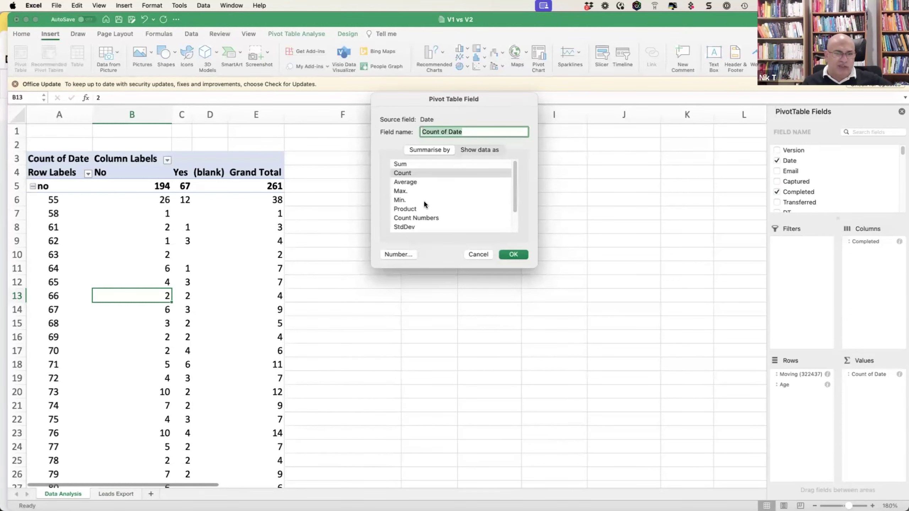
{"action": "scroll", "coordinate": [423, 201], "scroll_direction": "down", "scroll_amount": 2}
{"action": "scroll", "coordinate": [420, 201], "scroll_direction": "up", "scroll_amount": 2}
{"action": "scroll", "coordinate": [420, 198], "scroll_direction": "down", "scroll_amount": 1}
{"action": "scroll", "coordinate": [419, 194], "scroll_direction": "up", "scroll_amount": 2}
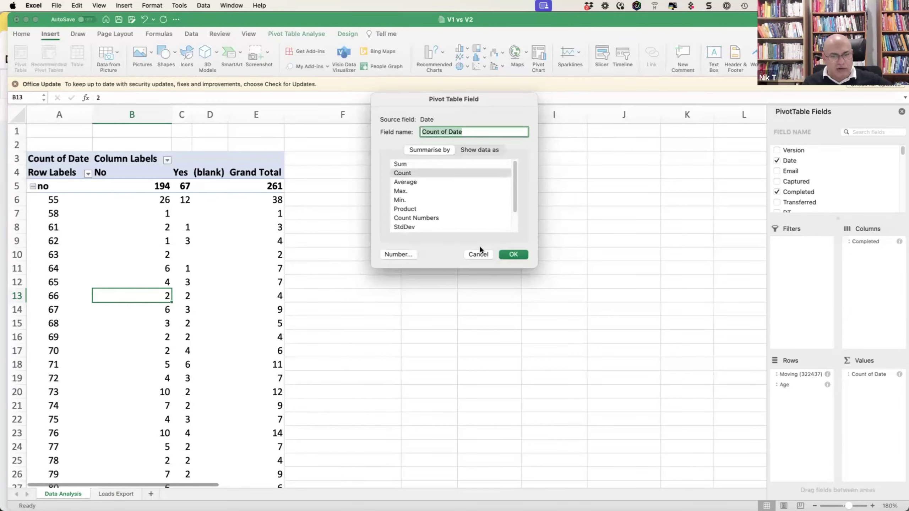
{"action": "left_click", "coordinate": [473, 255]}
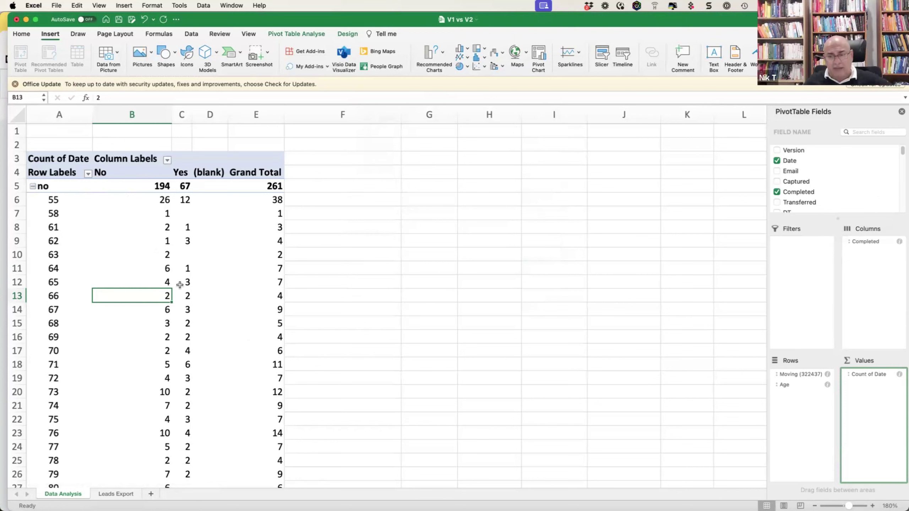
{"action": "scroll", "coordinate": [862, 166], "scroll_direction": "down", "scroll_amount": 10}
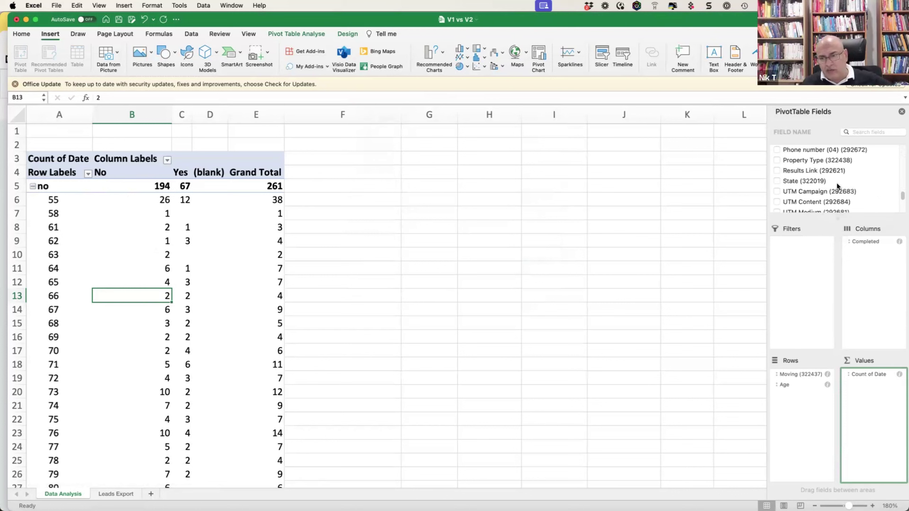
{"action": "scroll", "coordinate": [837, 186], "scroll_direction": "up", "scroll_amount": 10}
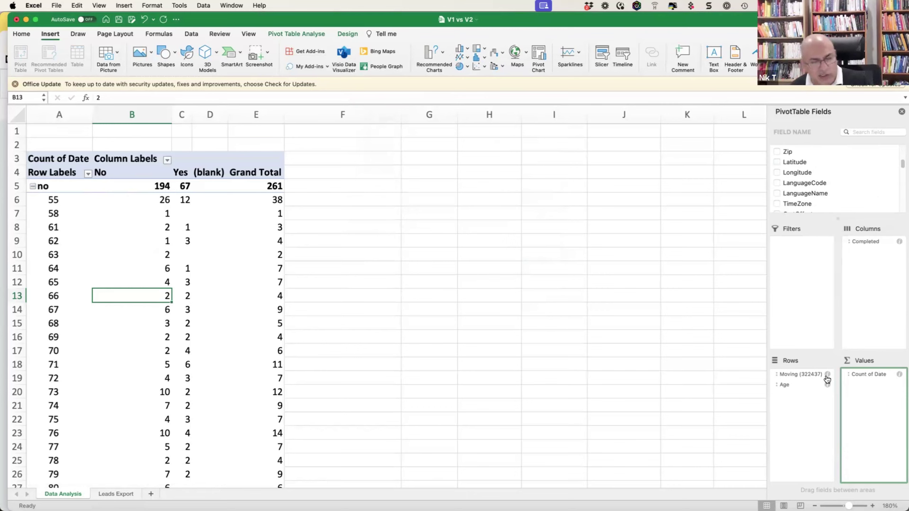
{"action": "key", "text": "super+Tab"}
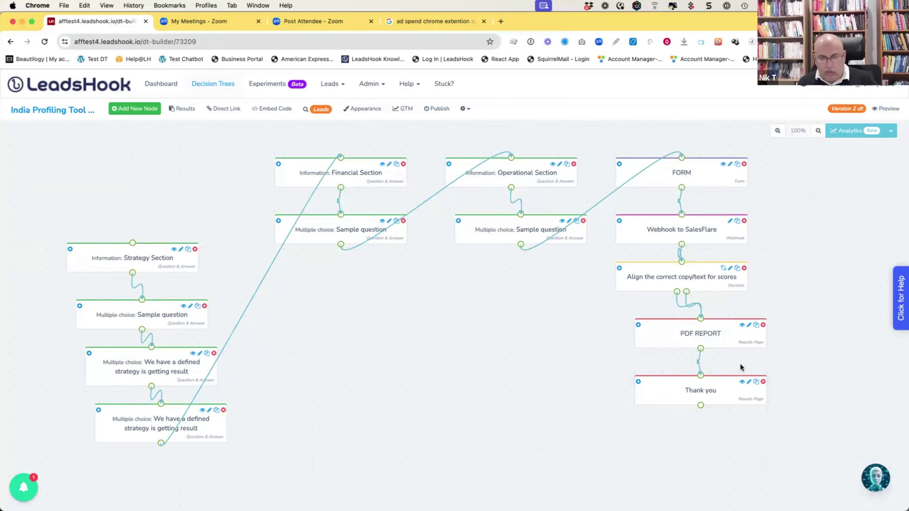
{"action": "key", "text": "super+Tab"}
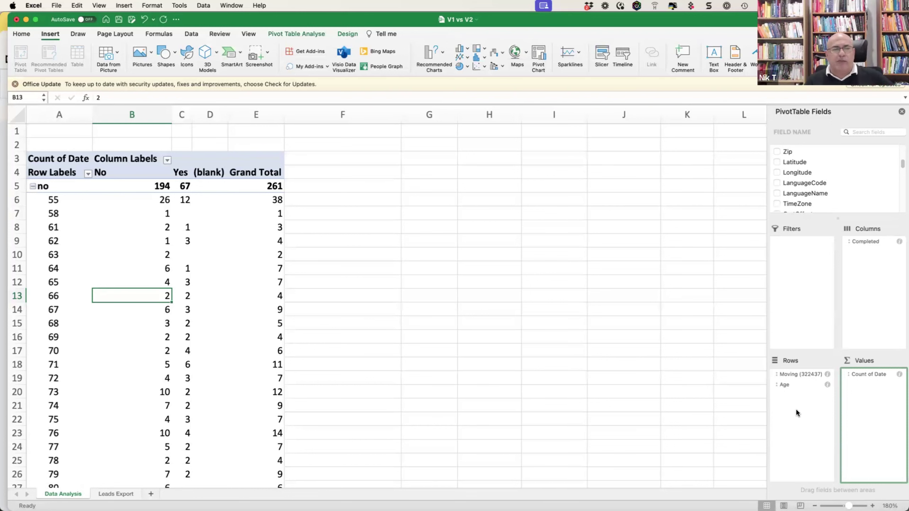
{"action": "key", "text": "super+Tab"}
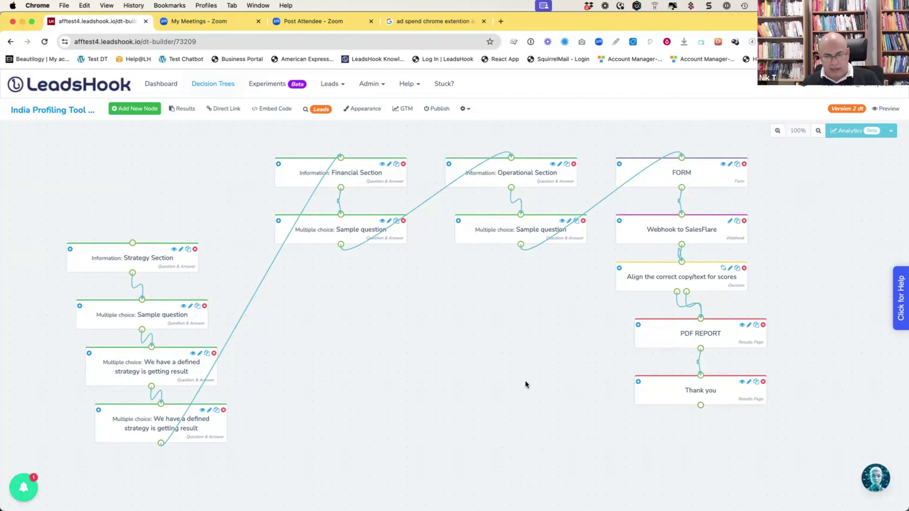
{"action": "key", "text": "super+Tab"}
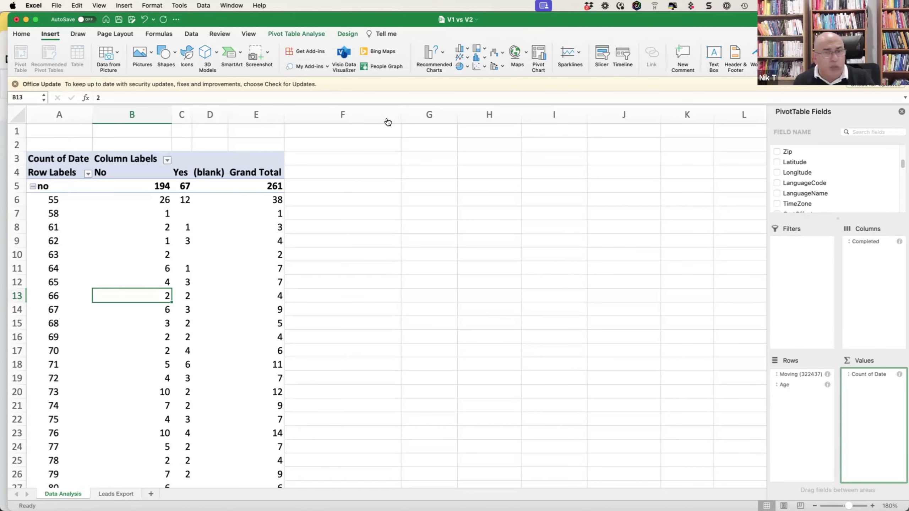
Switch to Chrome, load test1.leadshook.com in a new tab, and open the TrustedForm Test Nov decision tree.
{"action": "key", "text": "super+Tab"}
{"action": "left_click", "coordinate": [501, 20]}
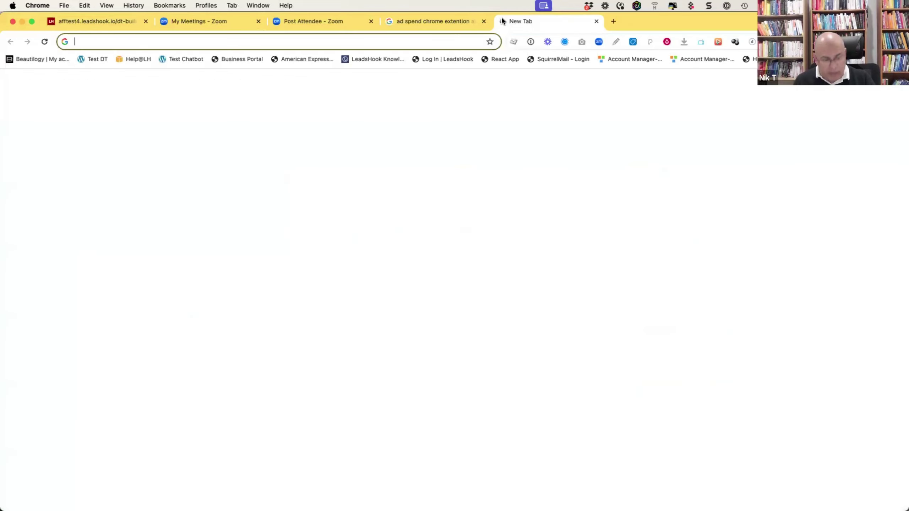
{"action": "type", "text": "test1.leadshook.io"}
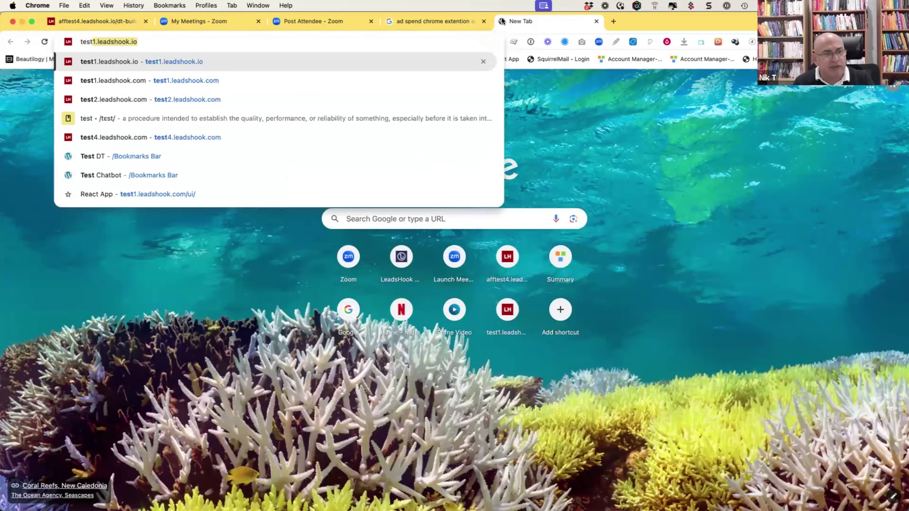
{"action": "key", "text": "Down"}
{"action": "key", "text": "Return"}
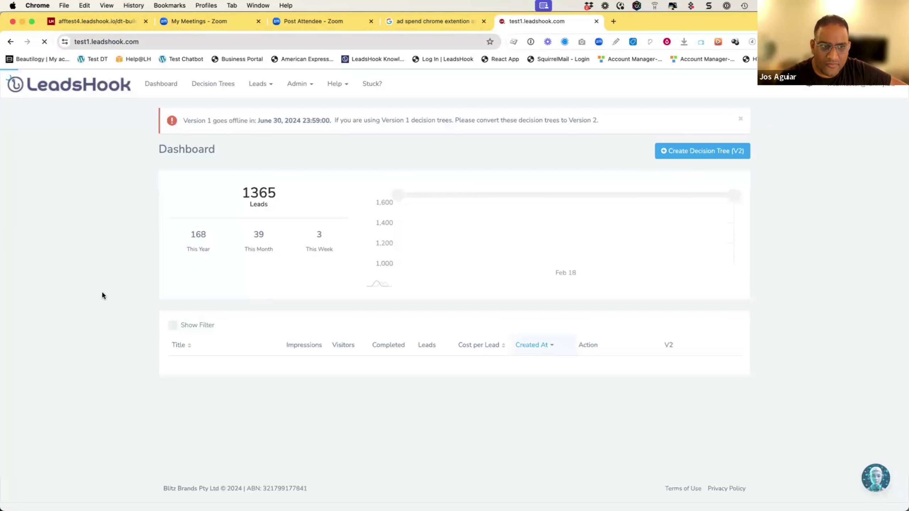
{"action": "scroll", "coordinate": [107, 340], "scroll_direction": "down", "scroll_amount": 2}
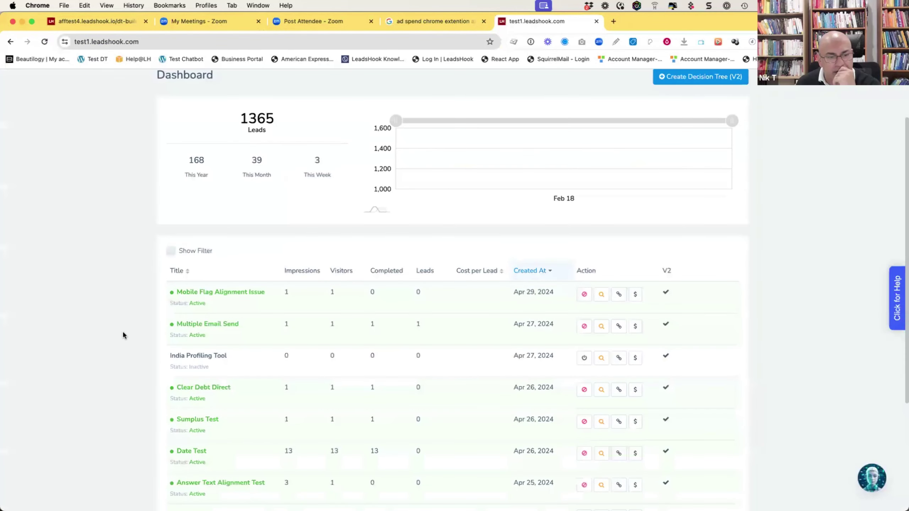
{"action": "scroll", "coordinate": [123, 326], "scroll_direction": "up", "scroll_amount": 2}
{"action": "left_click", "coordinate": [212, 81]}
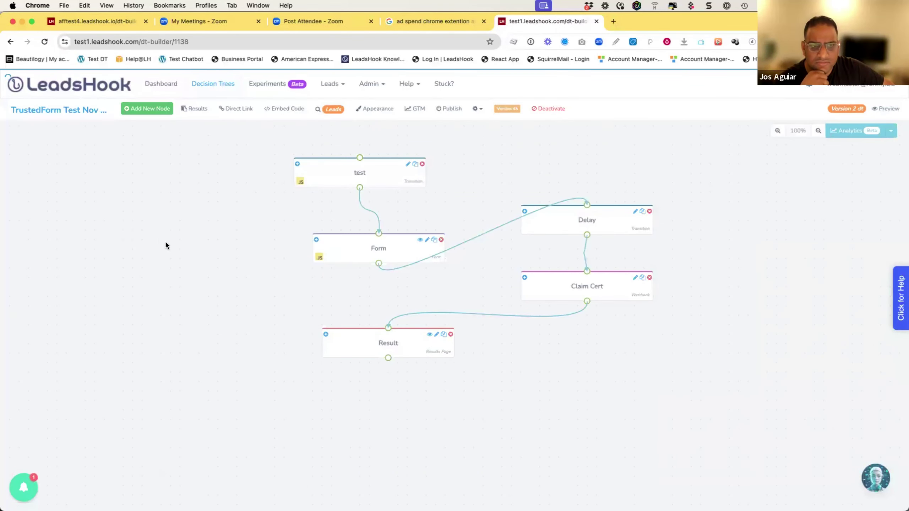
Open the Trusted Form script for editing from the decision tree's own scripts.
{"action": "left_click", "coordinate": [475, 110]}
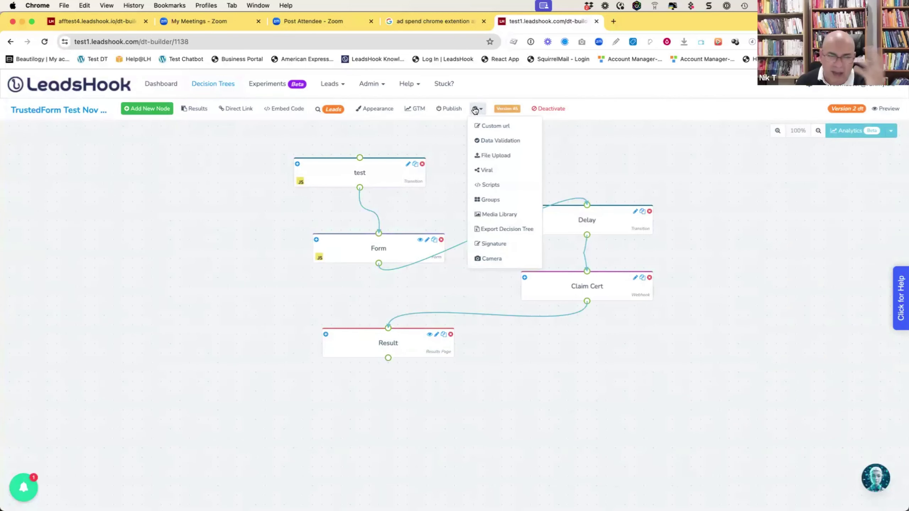
{"action": "left_click", "coordinate": [494, 185]}
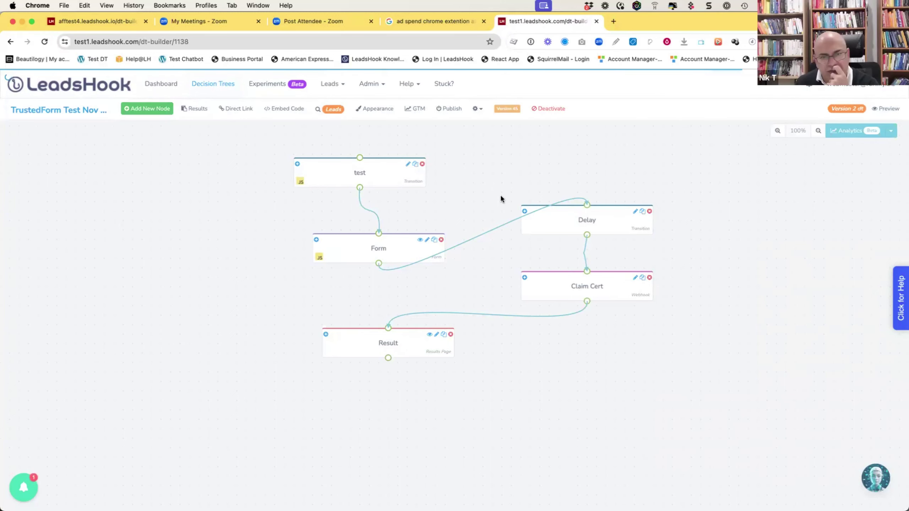
{"action": "scroll", "coordinate": [521, 305], "scroll_direction": "down", "scroll_amount": 10}
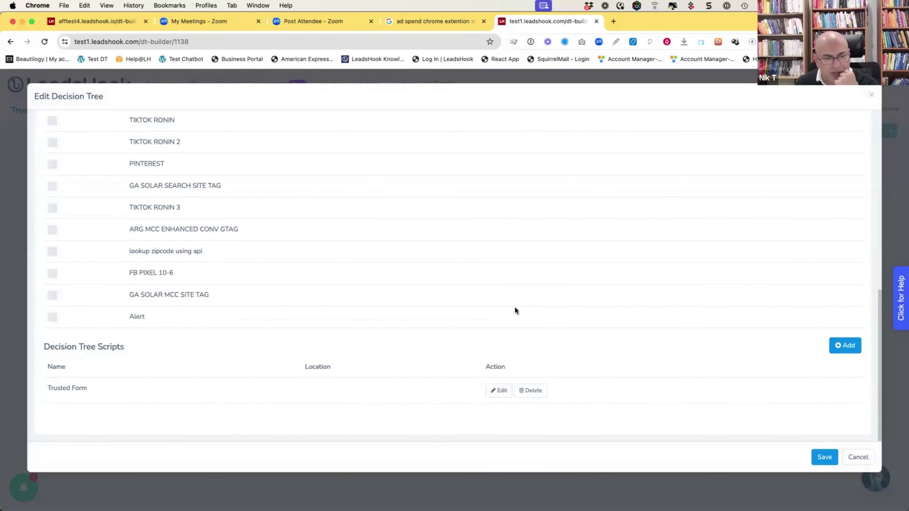
{"action": "left_click", "coordinate": [497, 389]}
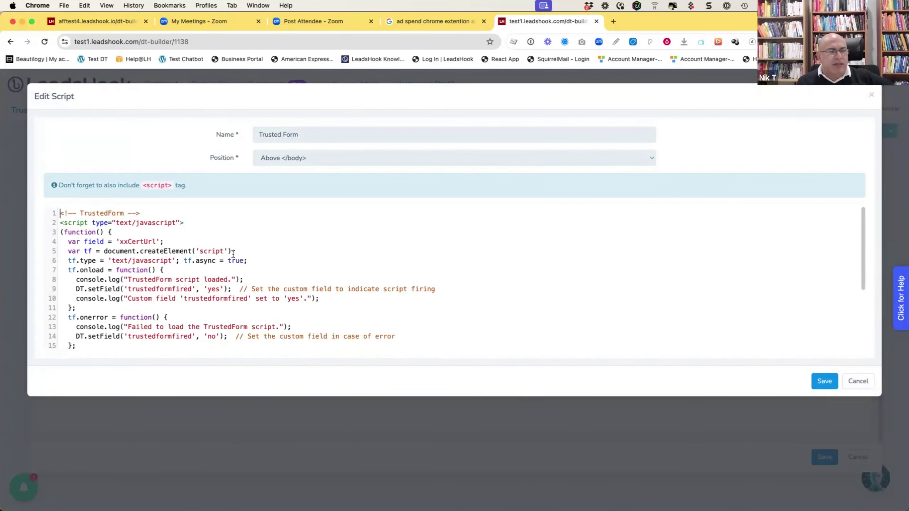
Examine the Trusted Form script, including its onload and onerror handlers and the custom field each one sets.
{"action": "scroll", "coordinate": [200, 256], "scroll_direction": "down", "scroll_amount": 1}
{"action": "scroll", "coordinate": [186, 257], "scroll_direction": "up", "scroll_amount": 1}
{"action": "scroll", "coordinate": [186, 257], "scroll_direction": "down", "scroll_amount": 5}
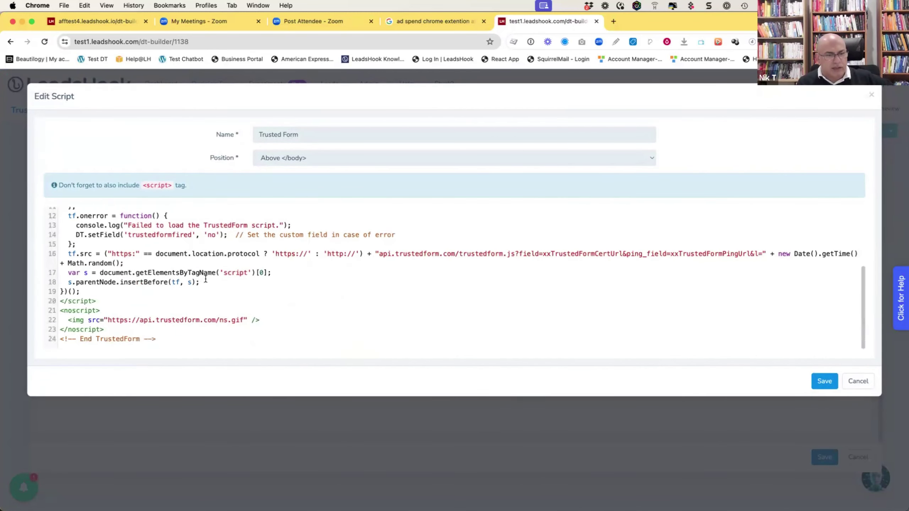
{"action": "scroll", "coordinate": [232, 290], "scroll_direction": "up", "scroll_amount": 3}
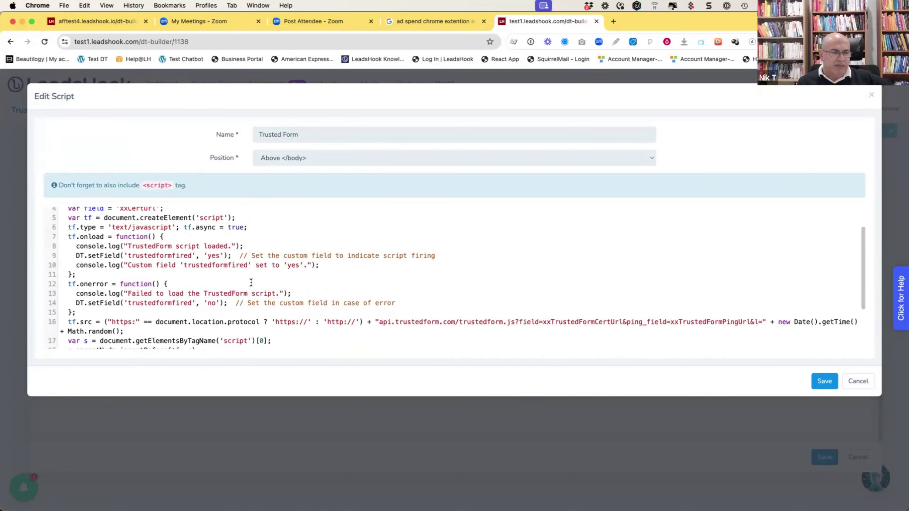
{"action": "scroll", "coordinate": [249, 285], "scroll_direction": "down", "scroll_amount": 3}
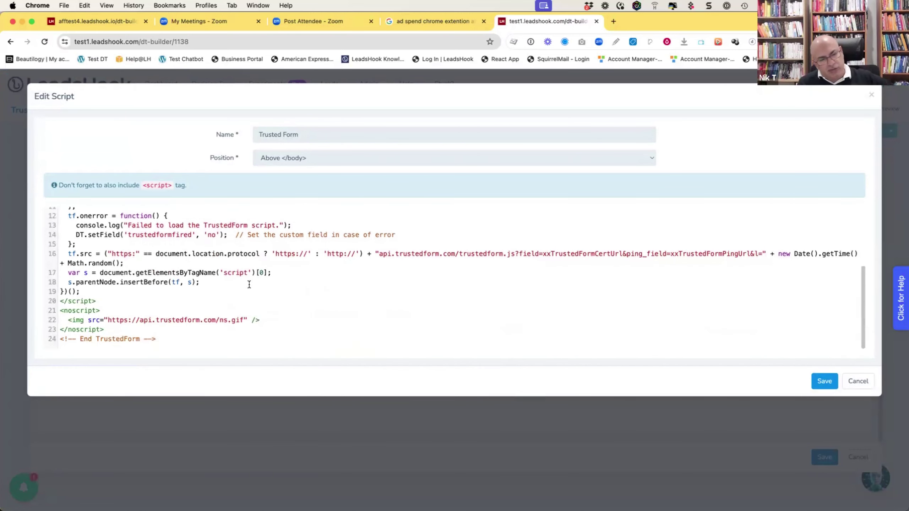
{"action": "scroll", "coordinate": [251, 286], "scroll_direction": "up", "scroll_amount": 2}
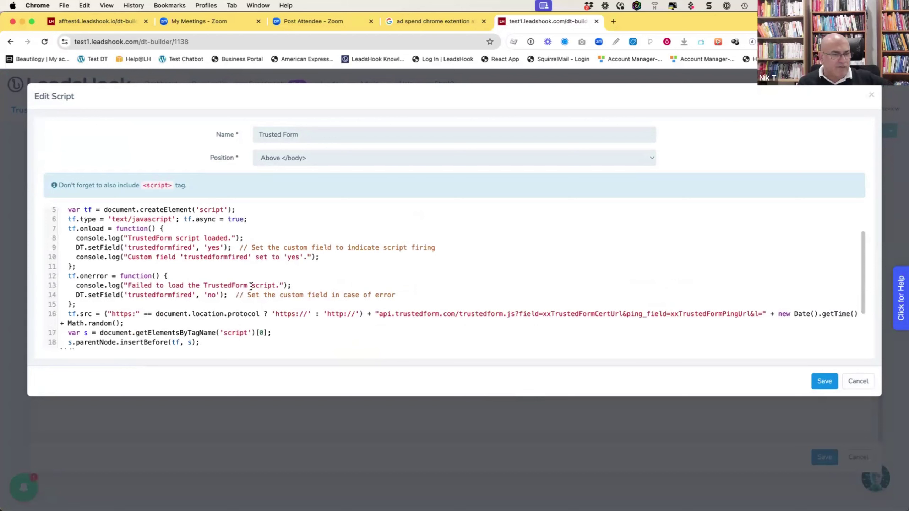
{"action": "scroll", "coordinate": [404, 310], "scroll_direction": "down", "scroll_amount": 3}
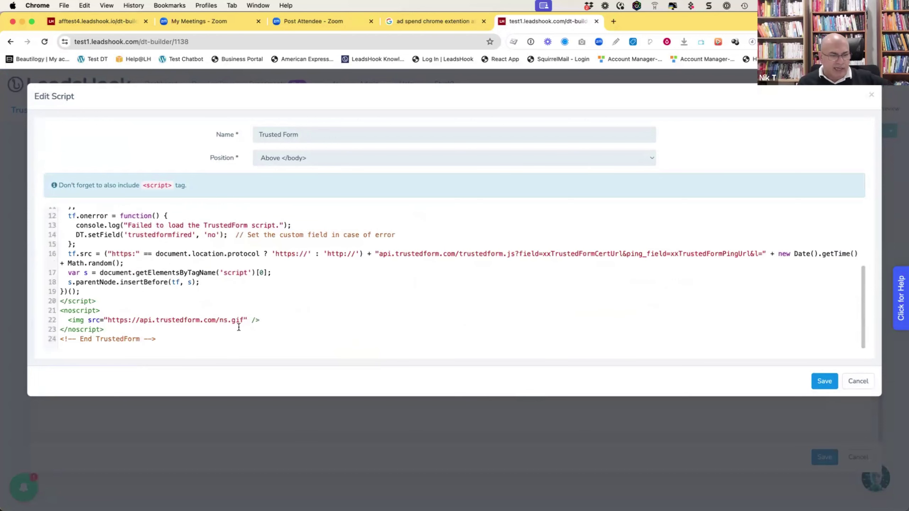
{"action": "scroll", "coordinate": [209, 311], "scroll_direction": "up", "scroll_amount": 3}
{"action": "scroll", "coordinate": [219, 293], "scroll_direction": "down", "scroll_amount": 3}
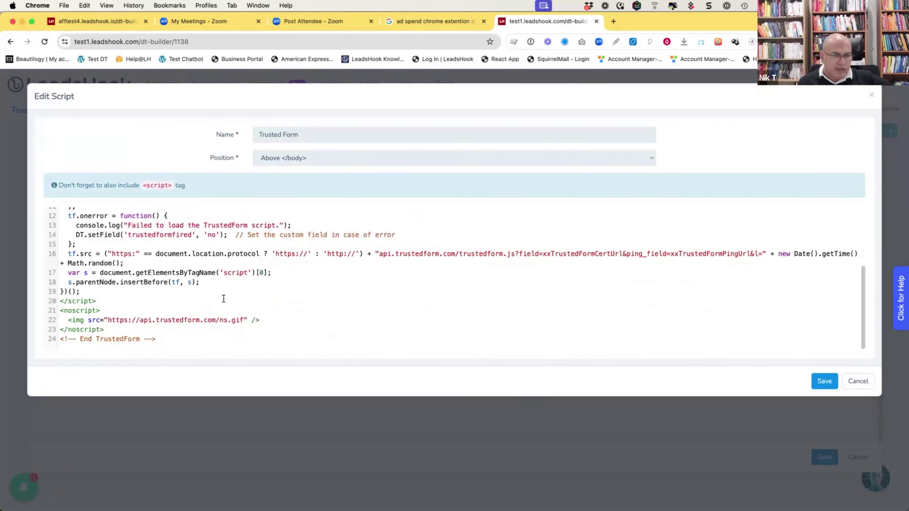
{"action": "scroll", "coordinate": [283, 297], "scroll_direction": "up", "scroll_amount": 3}
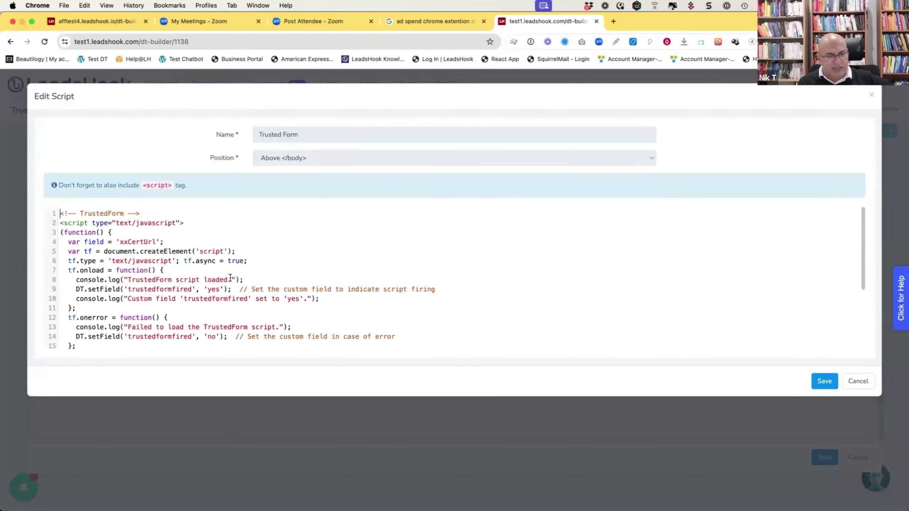
{"action": "scroll", "coordinate": [230, 277], "scroll_direction": "down", "scroll_amount": 2}
{"action": "scroll", "coordinate": [220, 275], "scroll_direction": "up", "scroll_amount": 2}
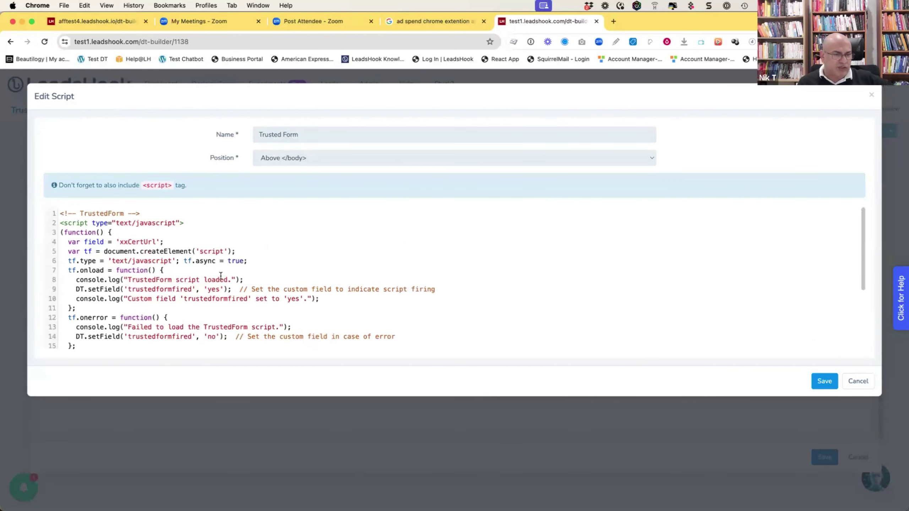
{"action": "scroll", "coordinate": [222, 276], "scroll_direction": "down", "scroll_amount": 4}
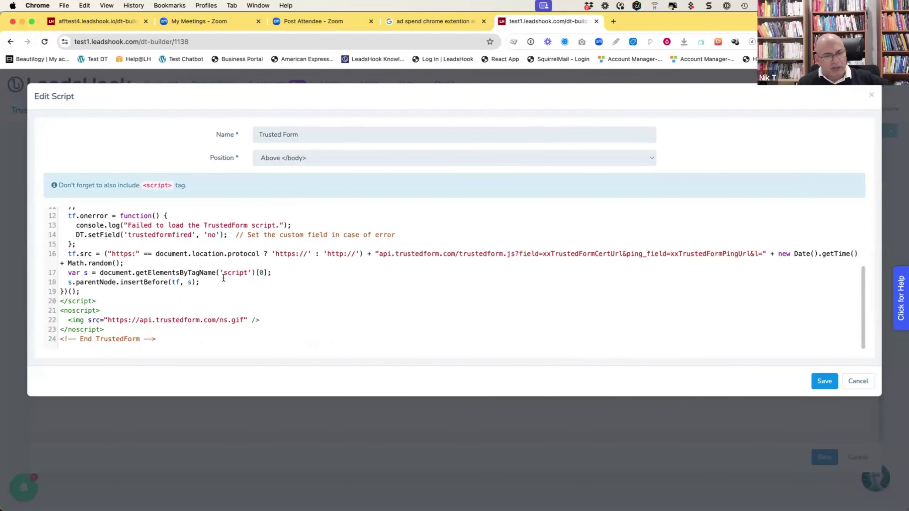
{"action": "scroll", "coordinate": [234, 292], "scroll_direction": "up", "scroll_amount": 3}
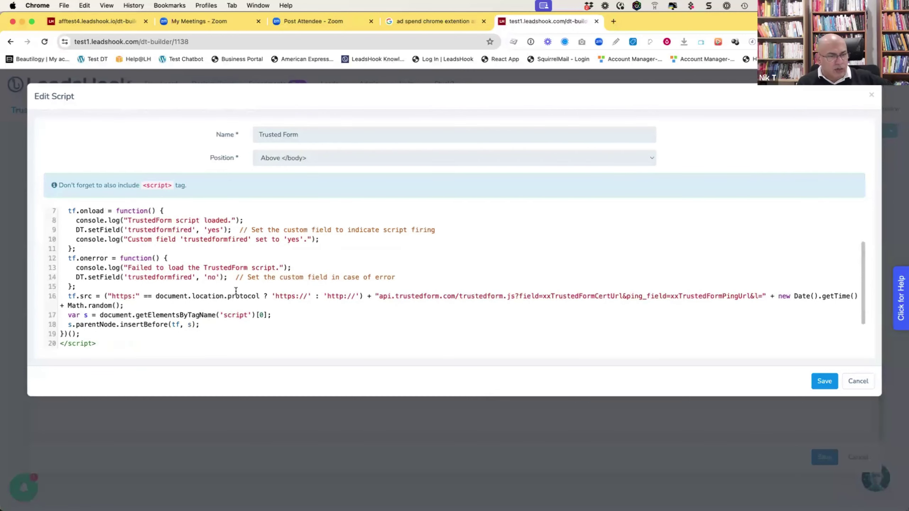
{"action": "scroll", "coordinate": [235, 291], "scroll_direction": "up", "scroll_amount": 3}
{"action": "scroll", "coordinate": [253, 265], "scroll_direction": "down", "scroll_amount": 2}
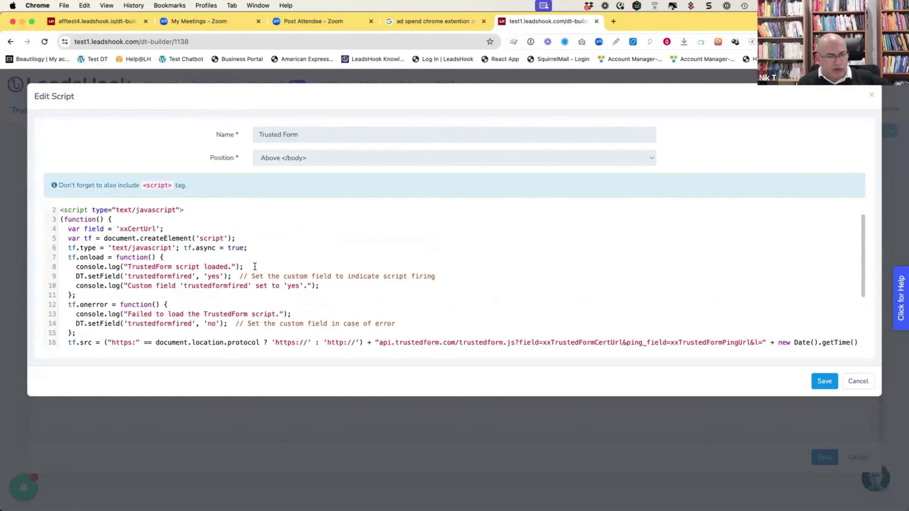
{"action": "scroll", "coordinate": [253, 265], "scroll_direction": "down", "scroll_amount": 1}
Highlight the trustedformfired field name in the onload handler's DT.setField call.
{"action": "scroll", "coordinate": [215, 286], "scroll_direction": "up", "scroll_amount": 3}
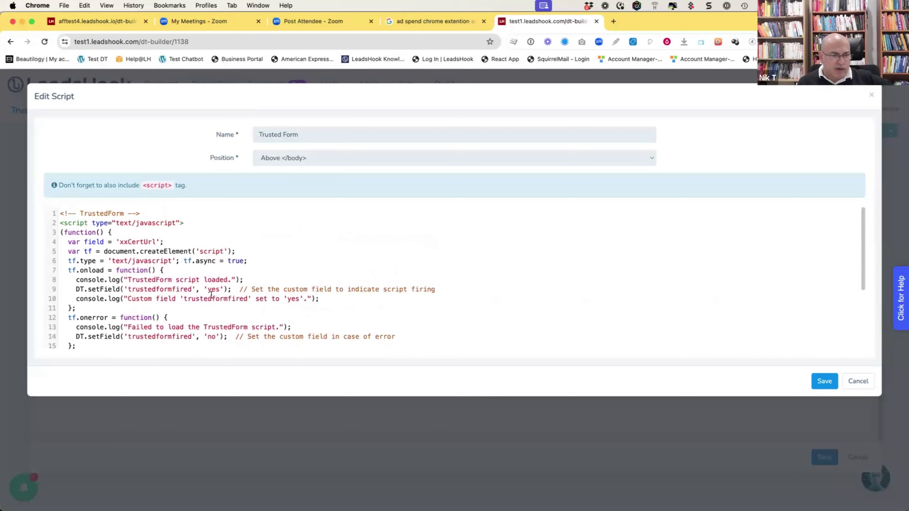
{"action": "left_click_drag", "start_coordinate": [193, 290], "coordinate": [128, 289]}
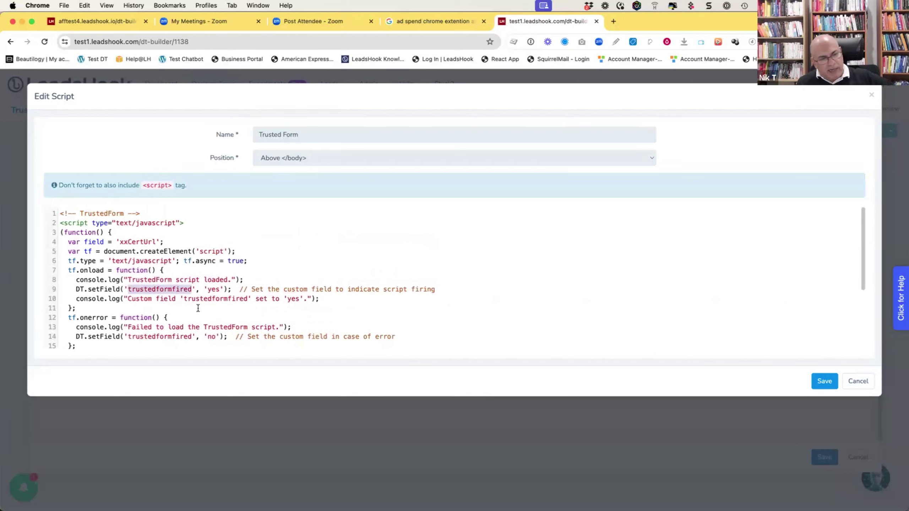
{"action": "scroll", "coordinate": [212, 286], "scroll_direction": "down", "scroll_amount": 4}
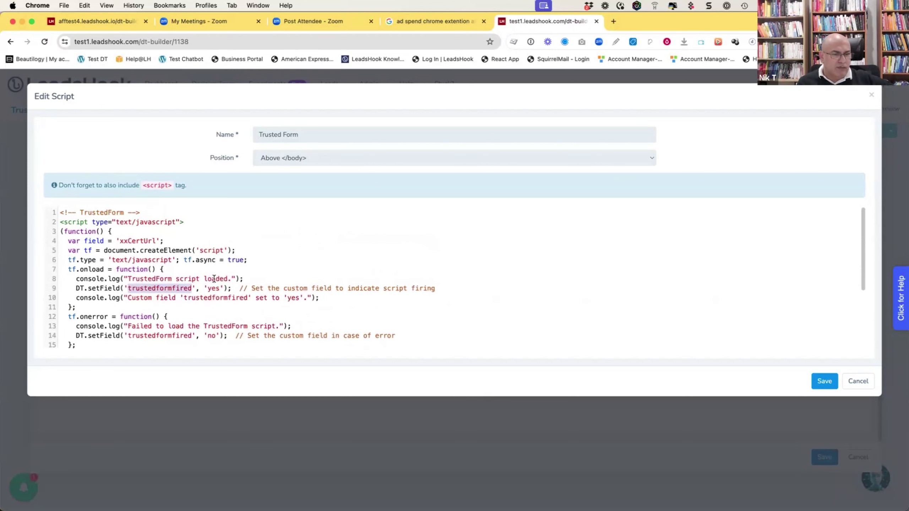
Review the rest of the Trusted Form script, then close it and the decision tree settings without saving.
{"action": "scroll", "coordinate": [211, 267], "scroll_direction": "up", "scroll_amount": 4}
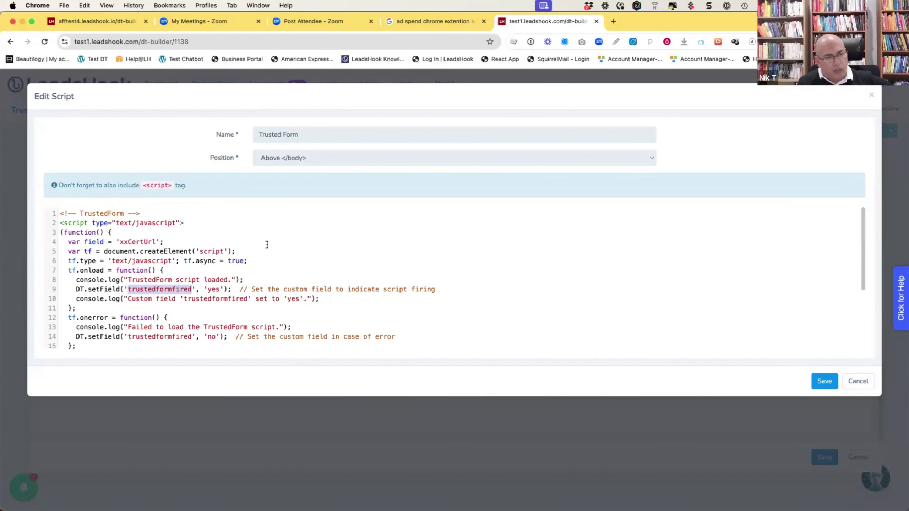
{"action": "scroll", "coordinate": [266, 244], "scroll_direction": "down", "scroll_amount": 5}
{"action": "scroll", "coordinate": [341, 299], "scroll_direction": "up", "scroll_amount": 2}
{"action": "scroll", "coordinate": [321, 245], "scroll_direction": "down", "scroll_amount": 3}
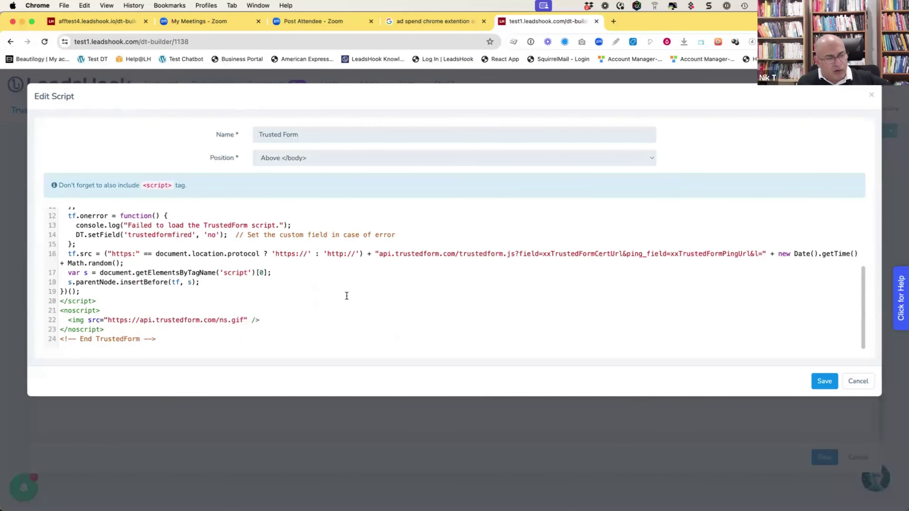
{"action": "left_click", "coordinate": [858, 382]}
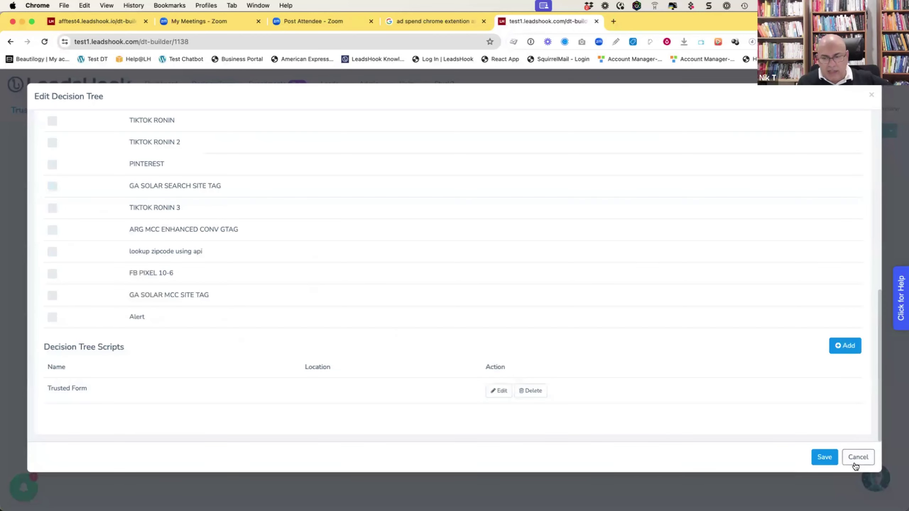
{"action": "left_click", "coordinate": [857, 458]}
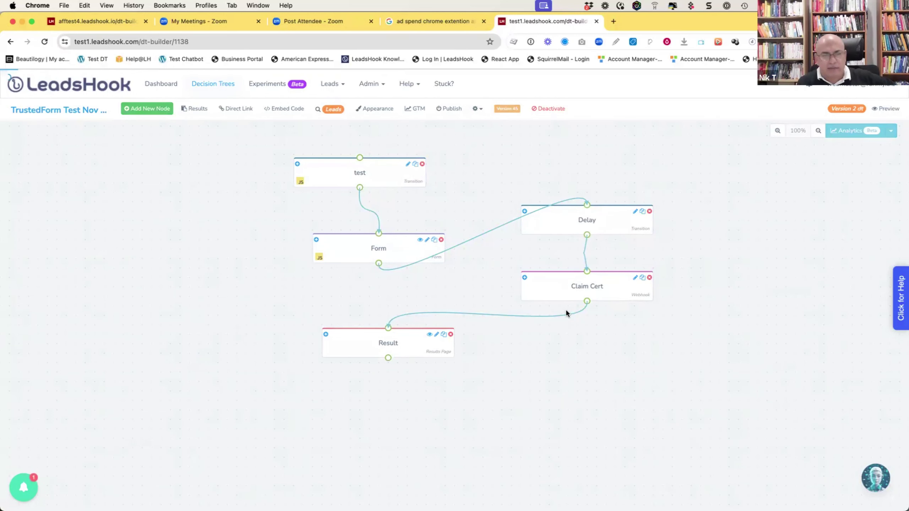
Open the Trusted Form script in the test transition node and highlight the xxTrustedFormCertUrl field name in its DT.setField call.
{"action": "scroll", "coordinate": [770, 314], "scroll_direction": "down", "scroll_amount": 10}
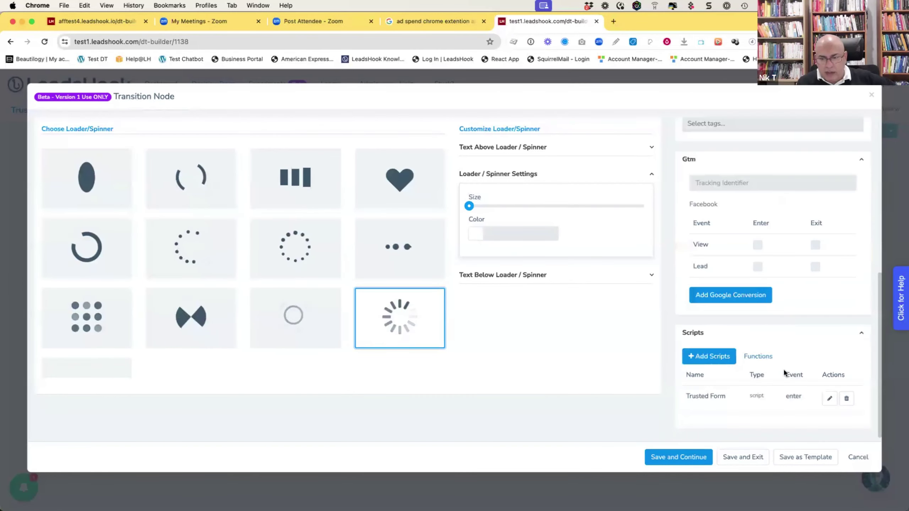
{"action": "left_click", "coordinate": [829, 398]}
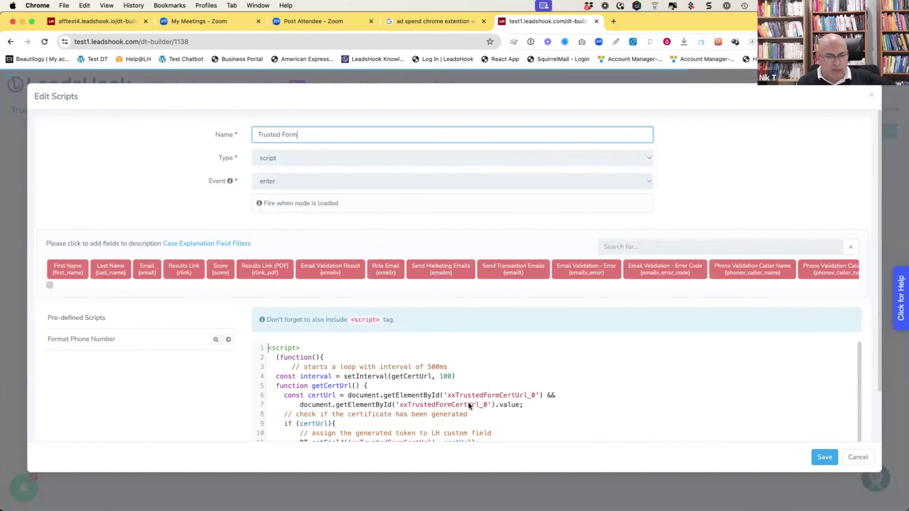
{"action": "scroll", "coordinate": [493, 395], "scroll_direction": "down", "scroll_amount": 3}
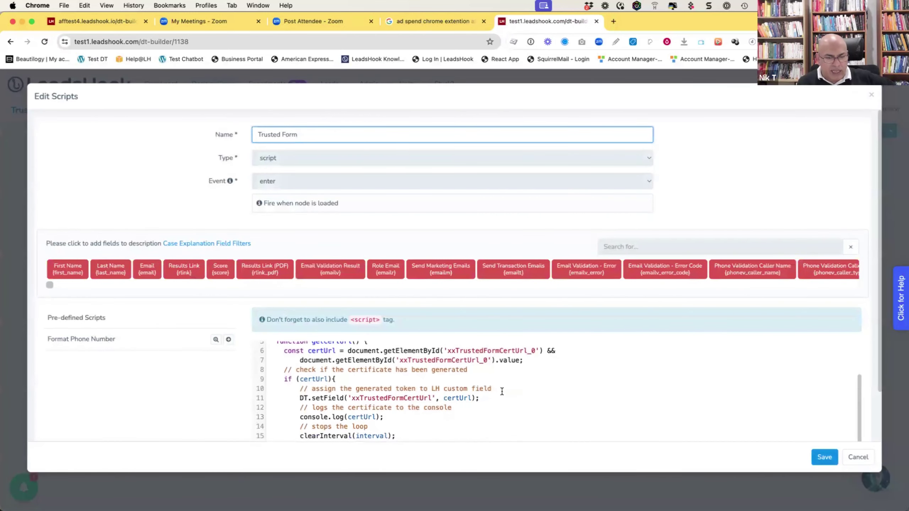
{"action": "scroll", "coordinate": [473, 391], "scroll_direction": "down", "scroll_amount": 2}
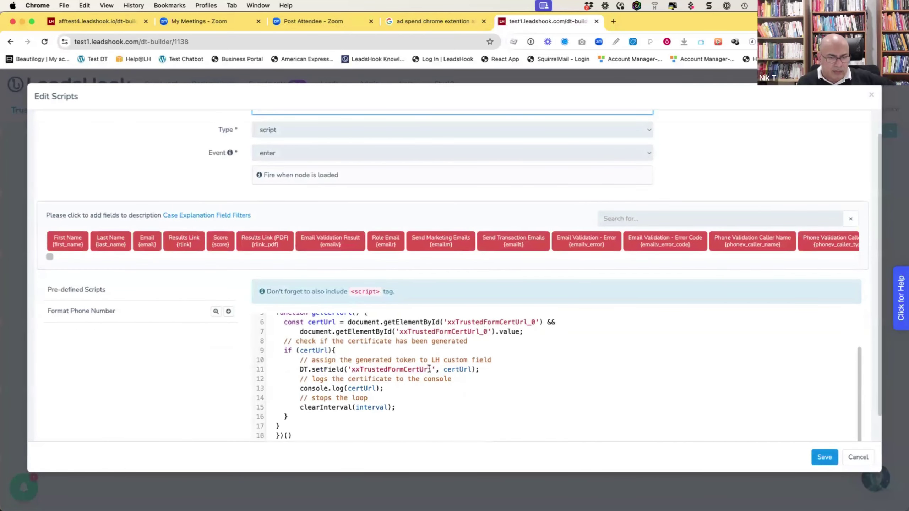
{"action": "left_click_drag", "start_coordinate": [430, 369], "coordinate": [352, 370]}
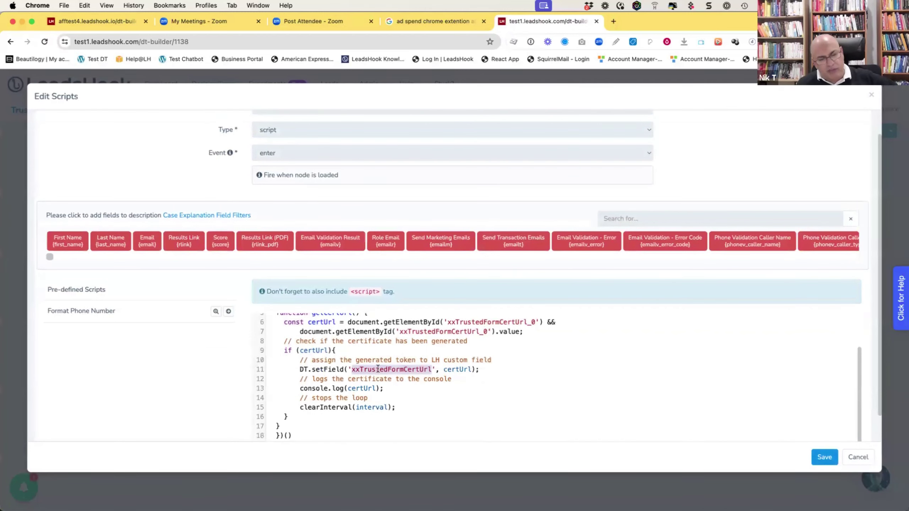
{"action": "scroll", "coordinate": [377, 369], "scroll_direction": "up", "scroll_amount": 3}
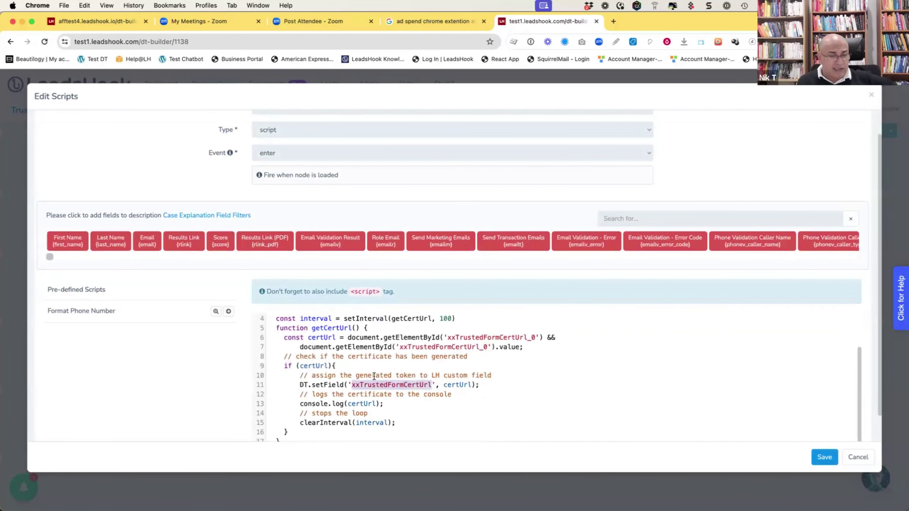
{"action": "scroll", "coordinate": [376, 367], "scroll_direction": "down", "scroll_amount": 3}
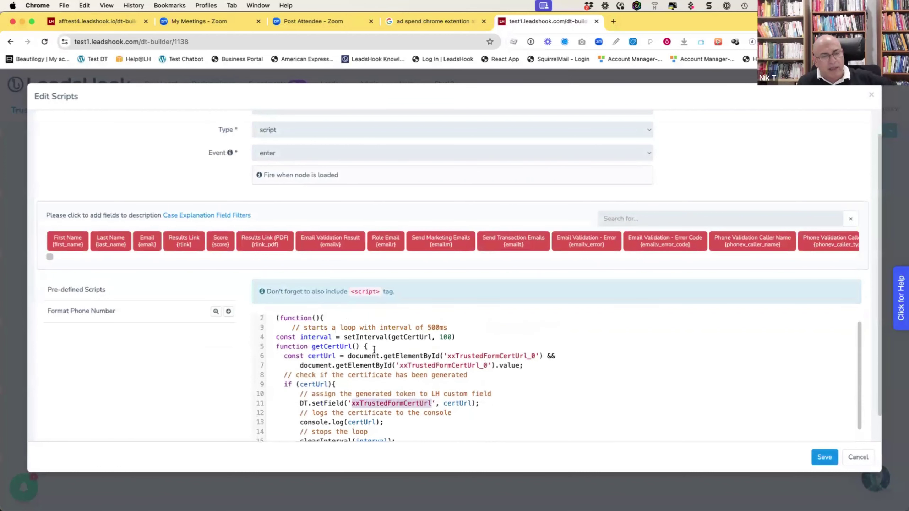
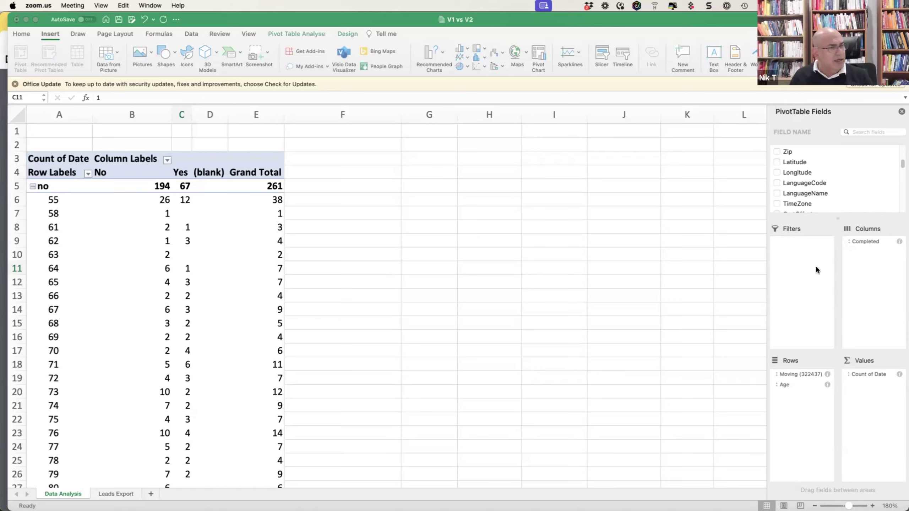
Switch to Firefox and bring up the Claude chat start page.
{"action": "key", "text": "super+Tab"}
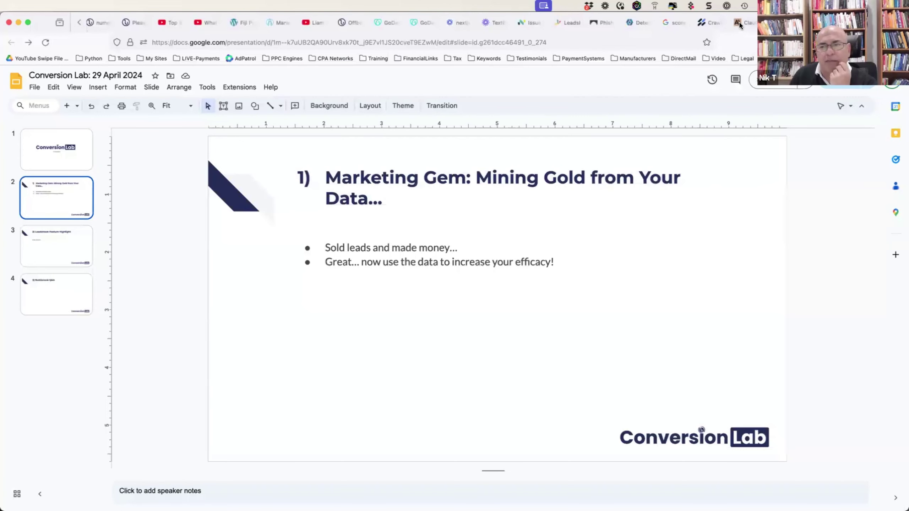
{"action": "left_click", "coordinate": [746, 23]}
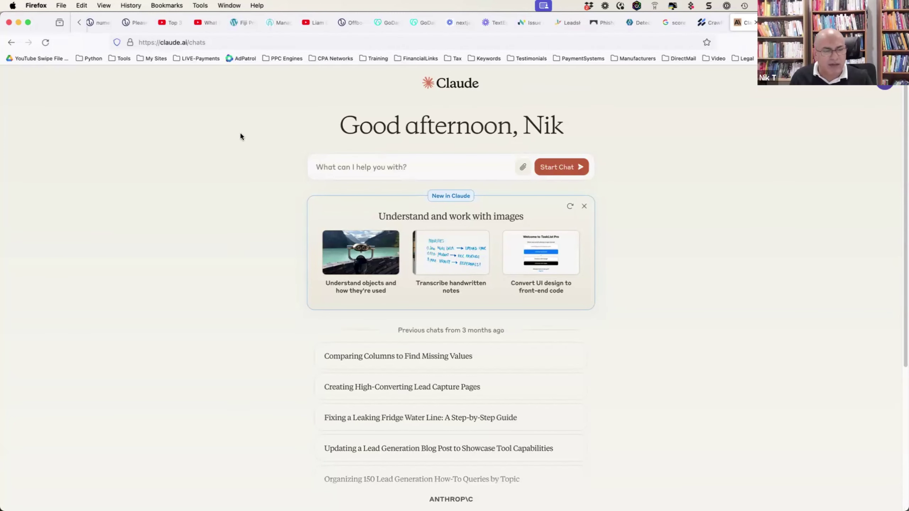
Switch back to the V1 vs V2 workbook in Excel and show the Leads Export sheet.
{"action": "key", "text": "super+Tab"}
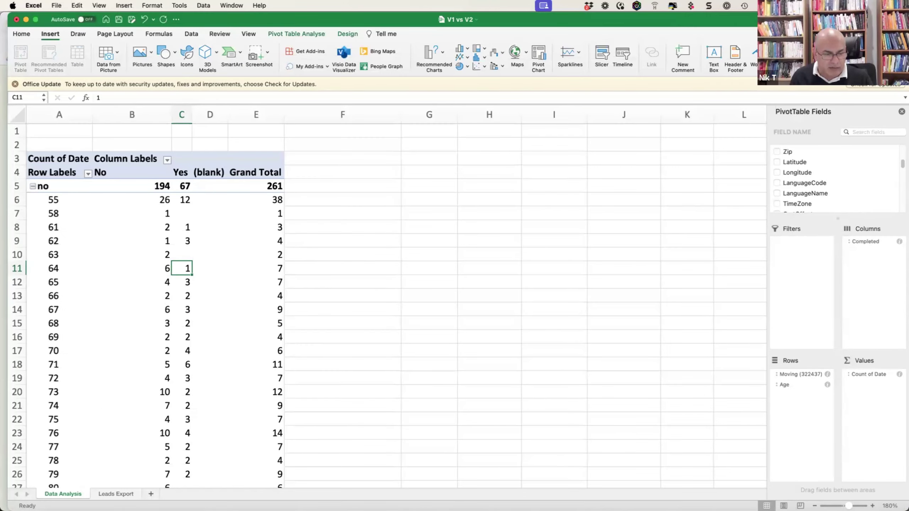
{"action": "left_click", "coordinate": [116, 494]}
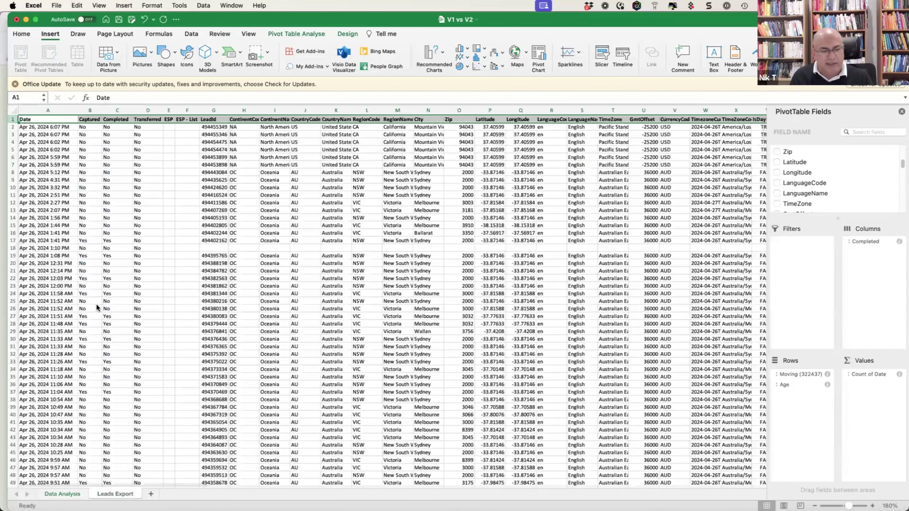